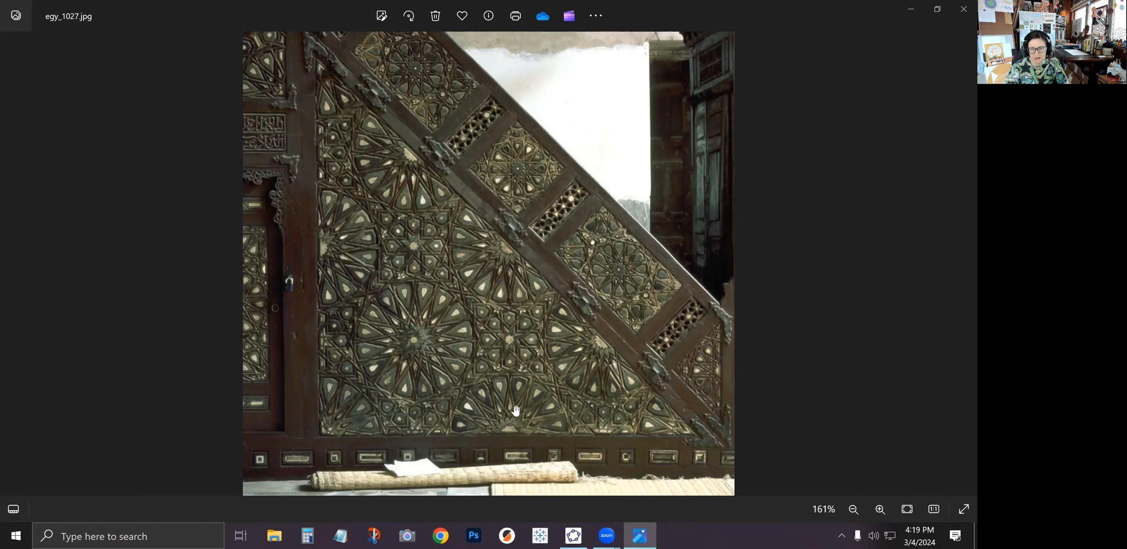
Switch to GeoGebra Classic 5, restore the default settings and hide the grid in the Graphics view.
{"action": "left_click", "coordinate": [573, 536]}
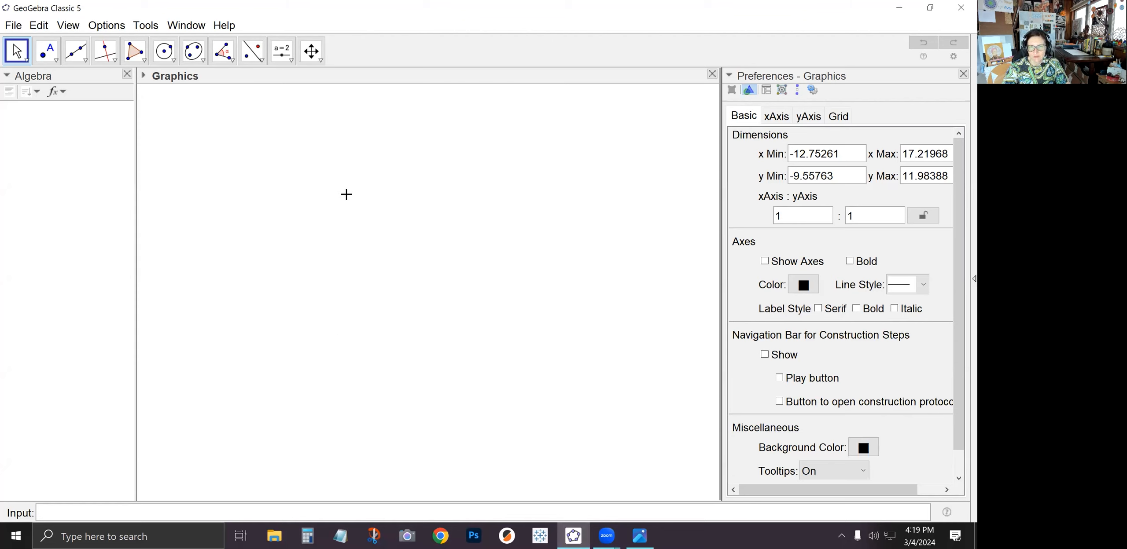
{"action": "left_click", "coordinate": [108, 26]}
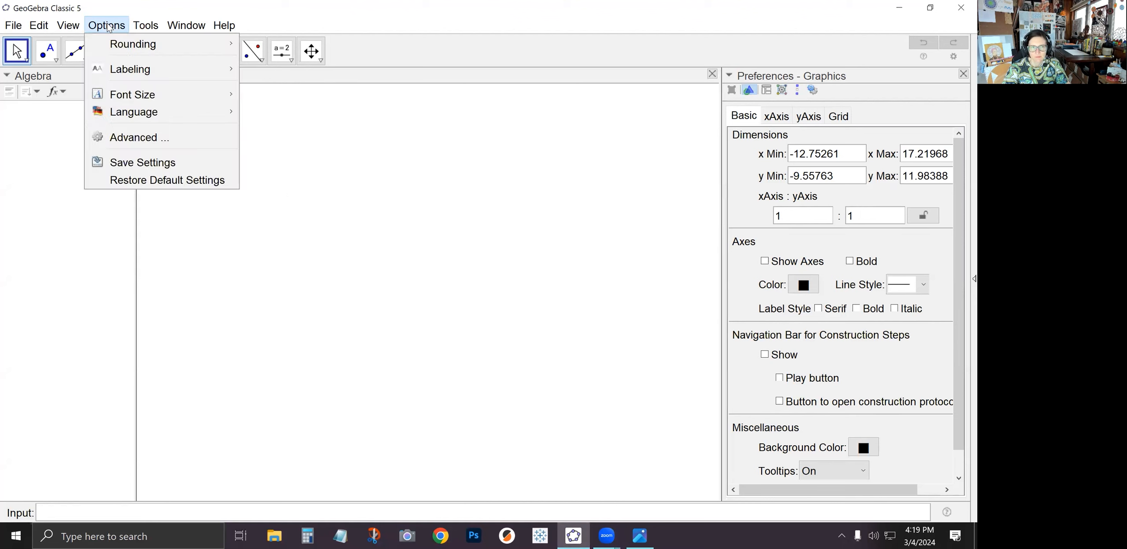
{"action": "left_click", "coordinate": [140, 181]}
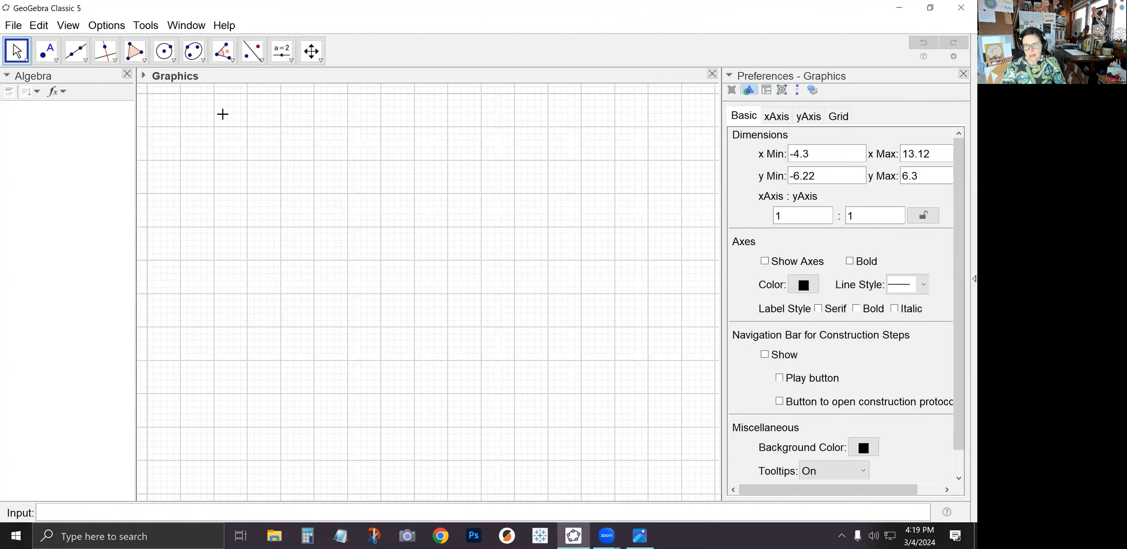
{"action": "right_click", "coordinate": [363, 213]}
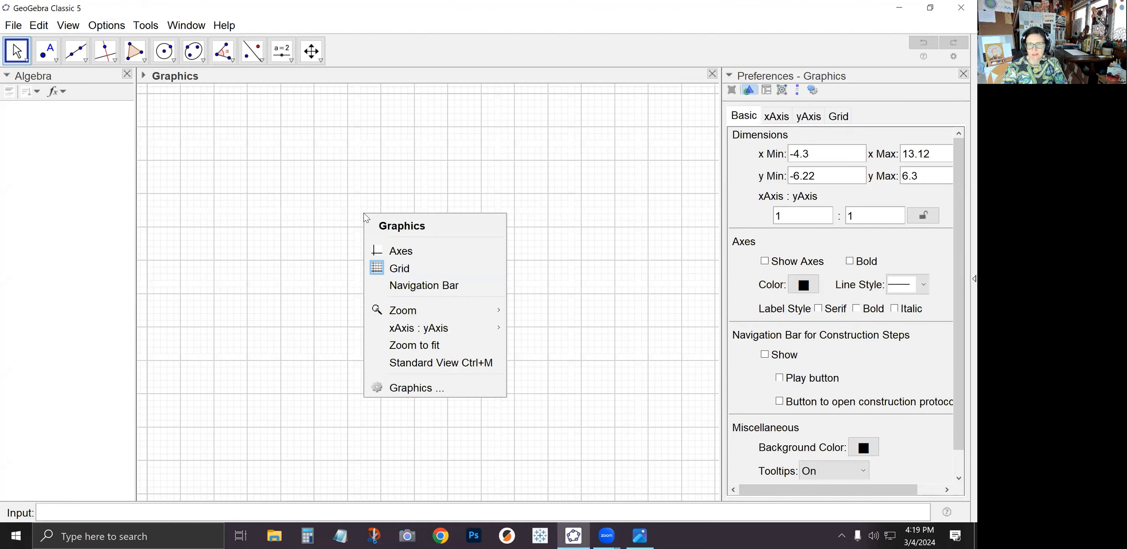
{"action": "left_click", "coordinate": [378, 271]}
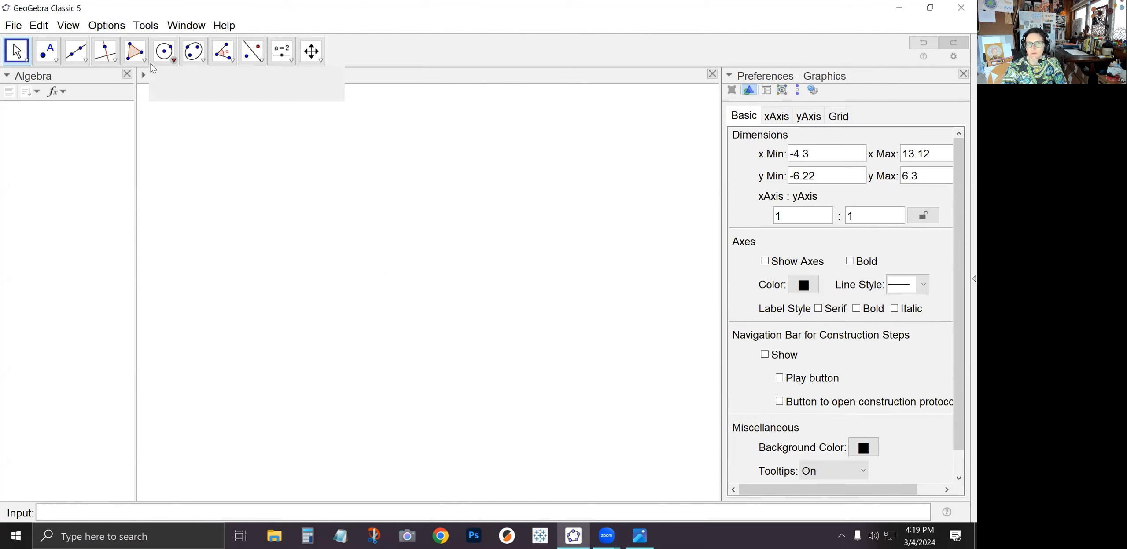
In the object defaults of the preferences, set lines to thickness 1 and opacity 100.
{"action": "right_click", "coordinate": [367, 212]}
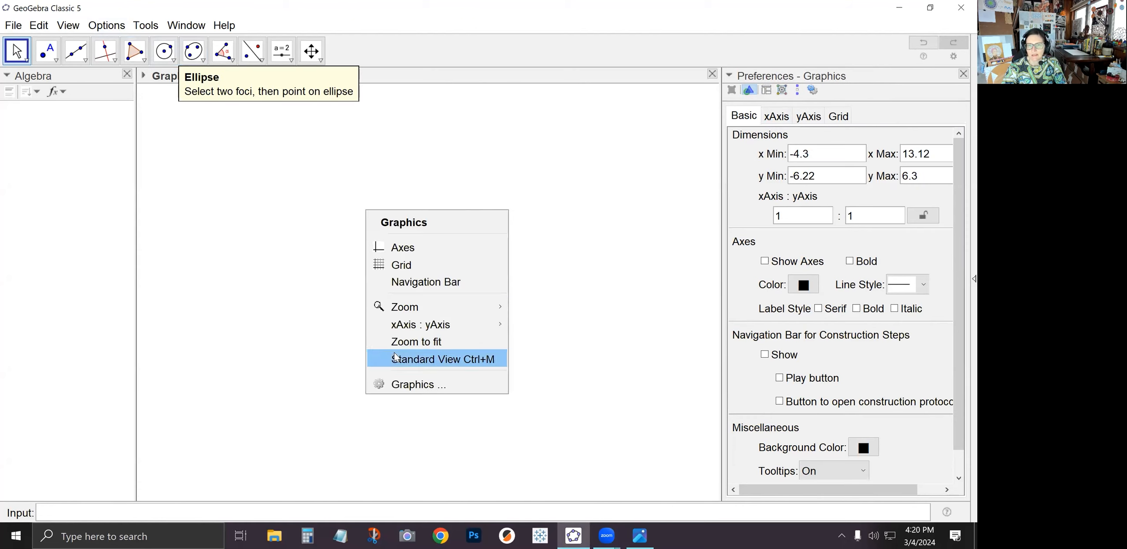
{"action": "left_click", "coordinate": [405, 385]}
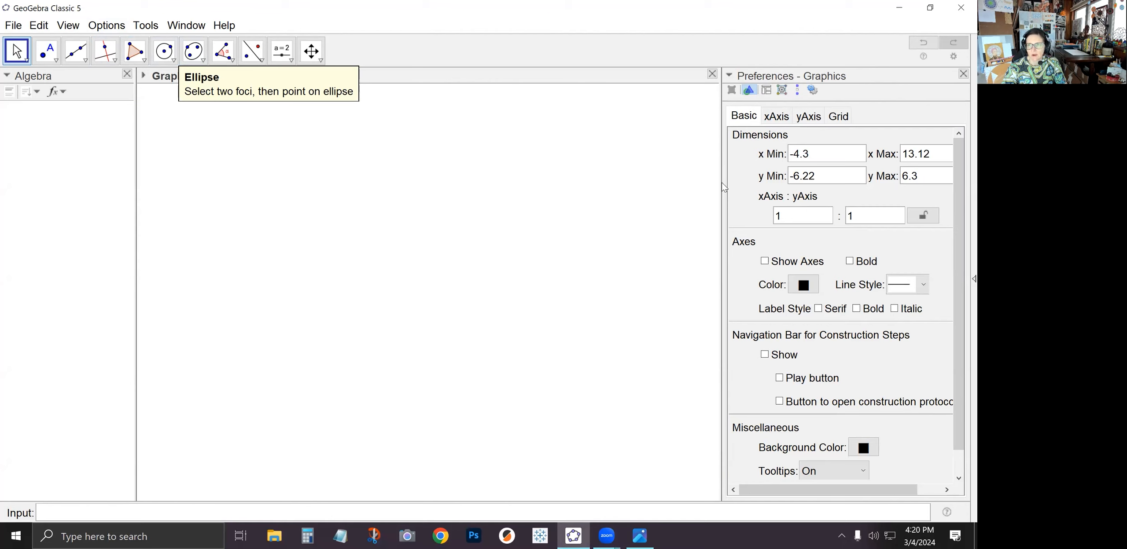
{"action": "left_click", "coordinate": [782, 90]}
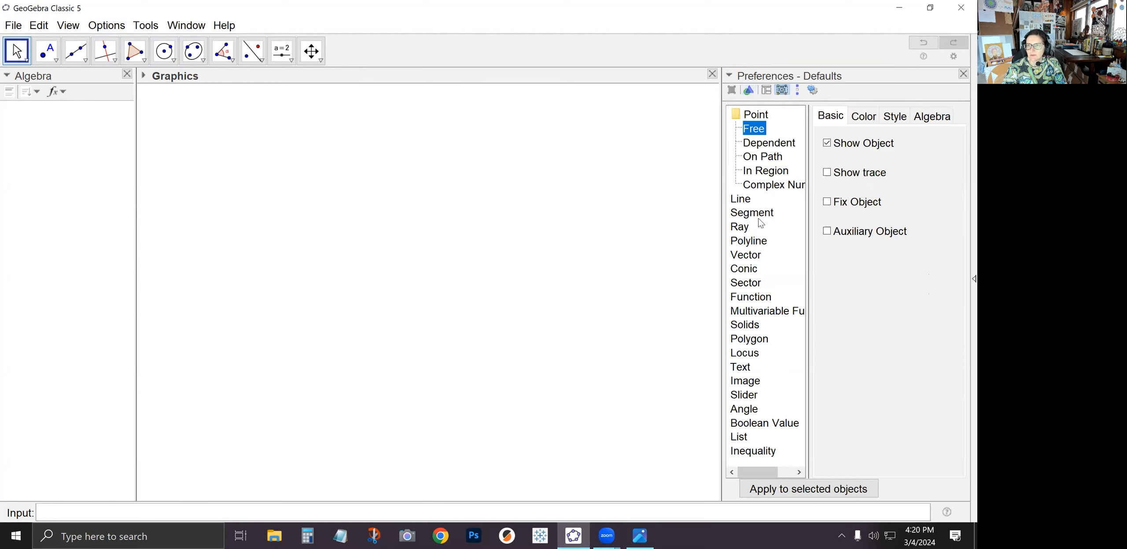
{"action": "left_click", "coordinate": [741, 201]}
{"action": "left_click", "coordinate": [885, 117]}
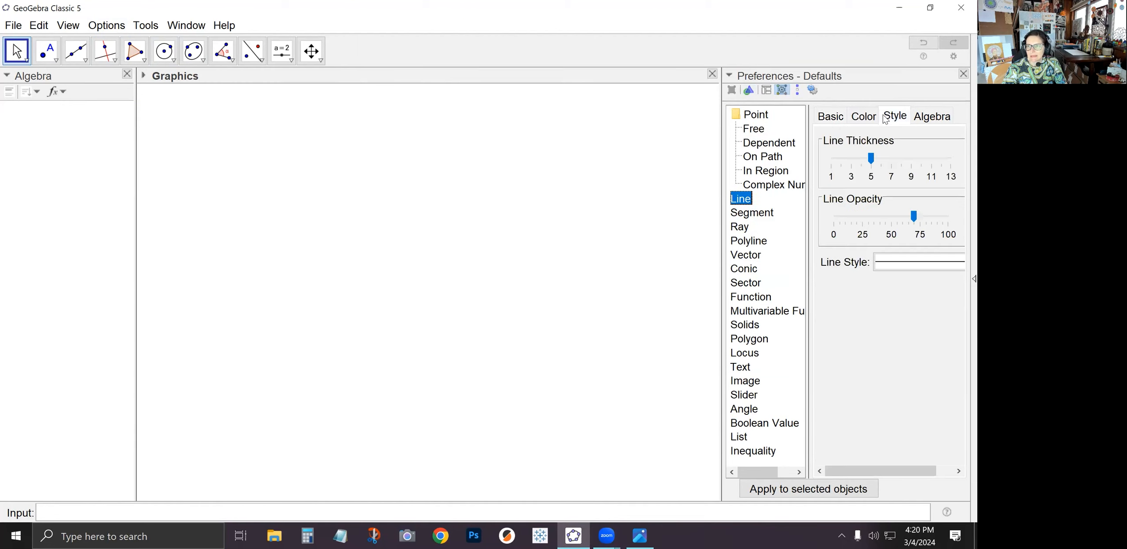
{"action": "left_click_drag", "start_coordinate": [867, 161], "coordinate": [830, 161]}
{"action": "left_click", "coordinate": [915, 217]}
{"action": "left_click_drag", "start_coordinate": [918, 220], "coordinate": [948, 218]}
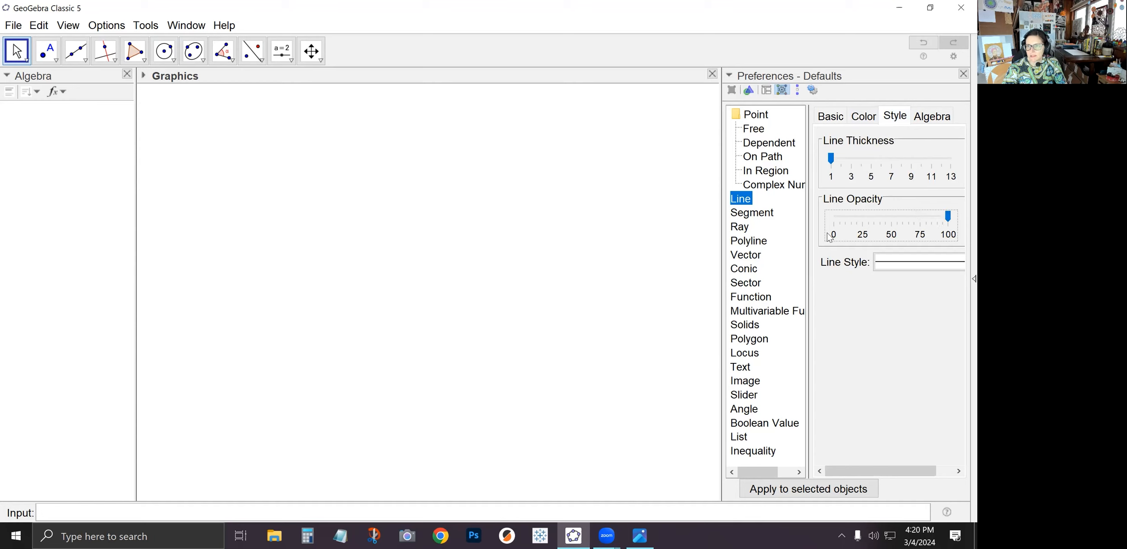
Set the default segment style to line thickness 2 and line opacity 100.
{"action": "left_click", "coordinate": [752, 213]}
{"action": "left_click_drag", "start_coordinate": [915, 220], "coordinate": [952, 228]}
{"action": "left_click_drag", "start_coordinate": [870, 159], "coordinate": [842, 168]}
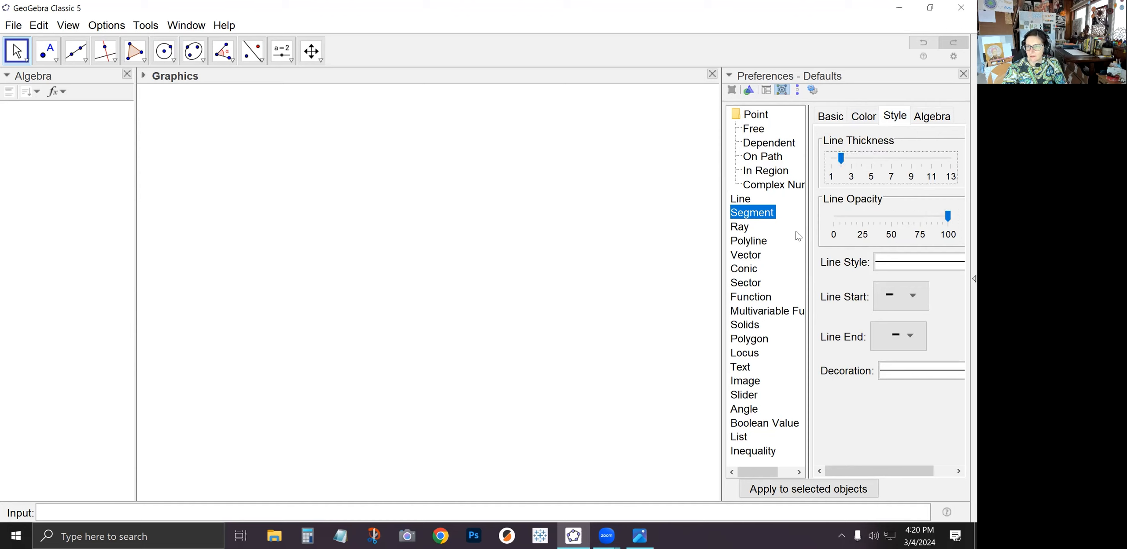
Set the default conic style to line thickness 2 and line opacity 100.
{"action": "left_click", "coordinate": [744, 269]}
{"action": "left_click_drag", "start_coordinate": [871, 159], "coordinate": [840, 159]}
{"action": "left_click", "coordinate": [915, 218]}
{"action": "left_click_drag", "start_coordinate": [914, 218], "coordinate": [960, 225]}
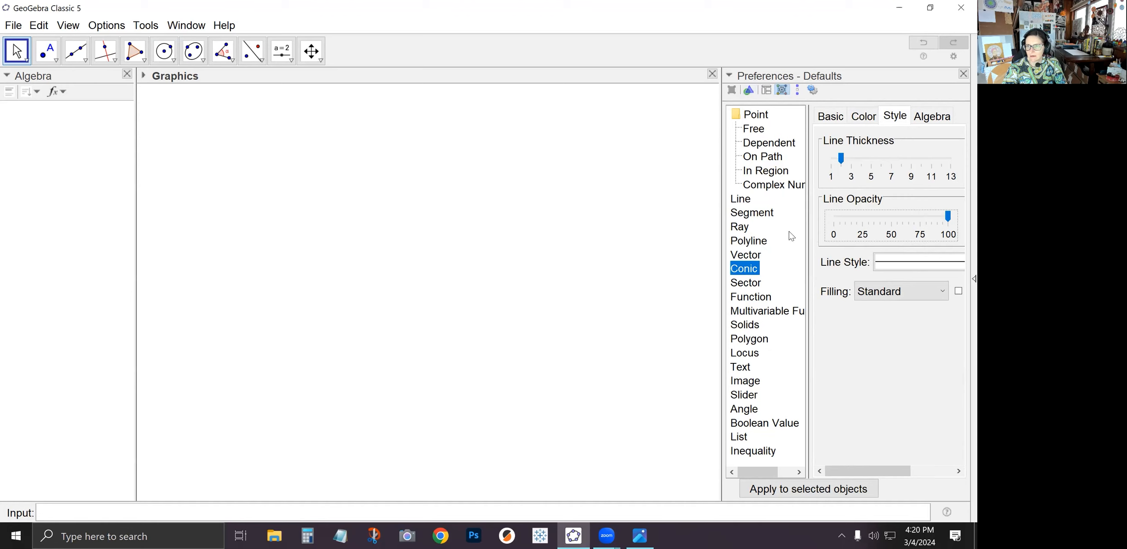
Set the default point size to 3 and the default line color to gray, and return to the Graphics preferences.
{"action": "left_click", "coordinate": [752, 116]}
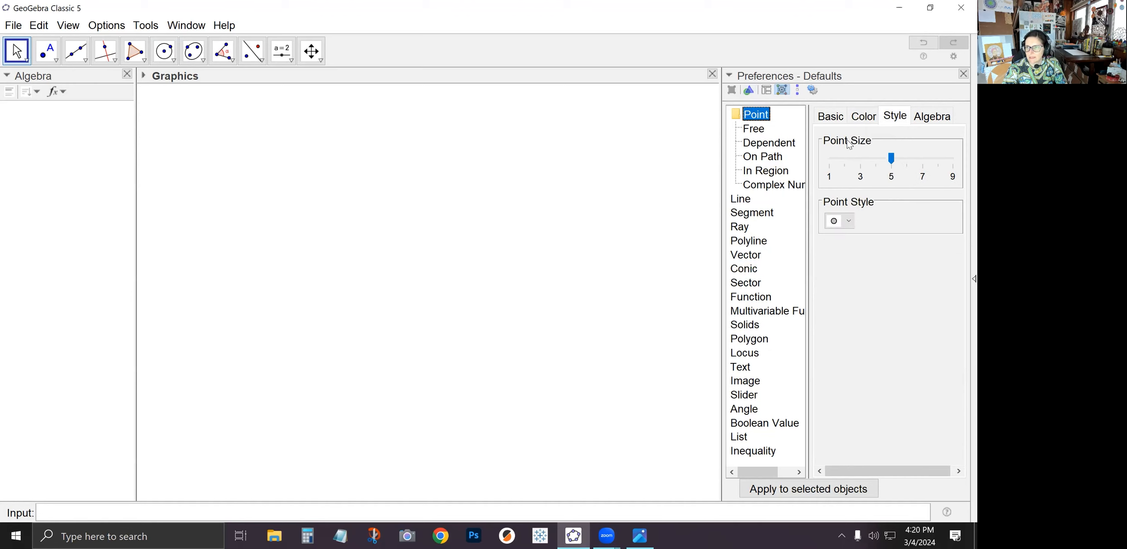
{"action": "left_click_drag", "start_coordinate": [890, 160], "coordinate": [861, 171]}
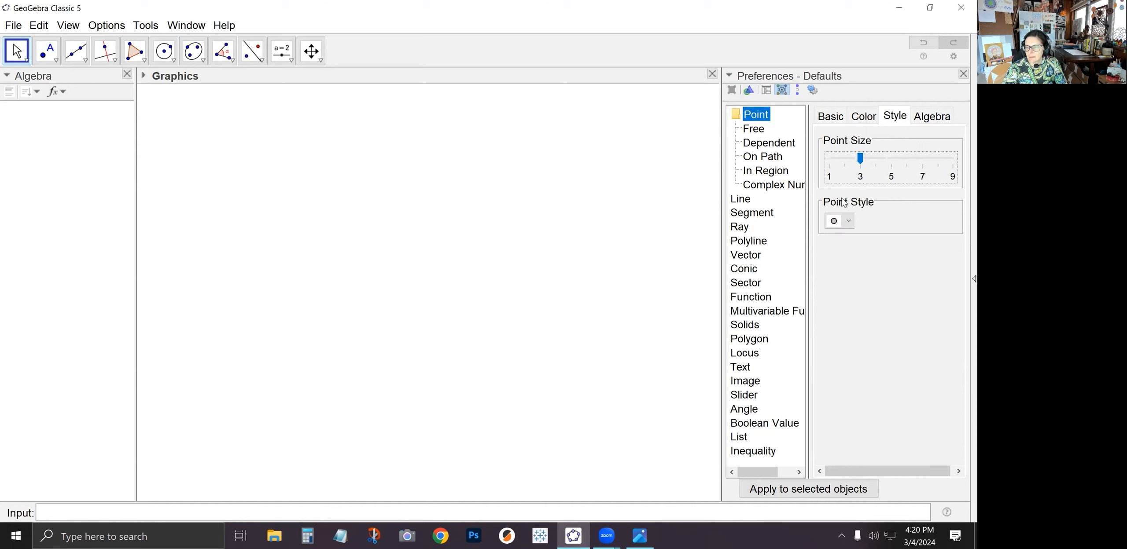
{"action": "left_click", "coordinate": [860, 122]}
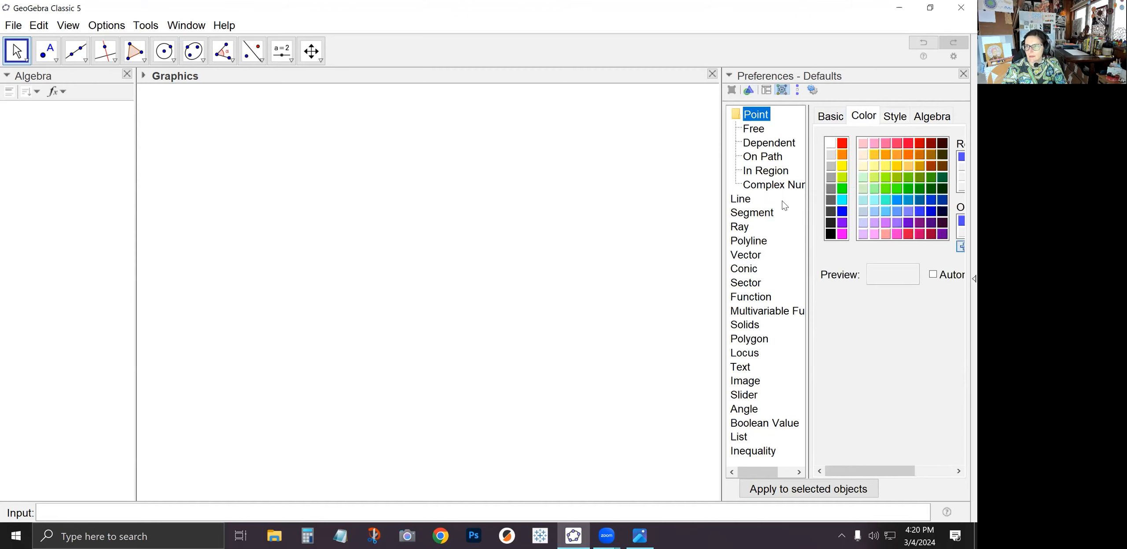
{"action": "left_click", "coordinate": [751, 200]}
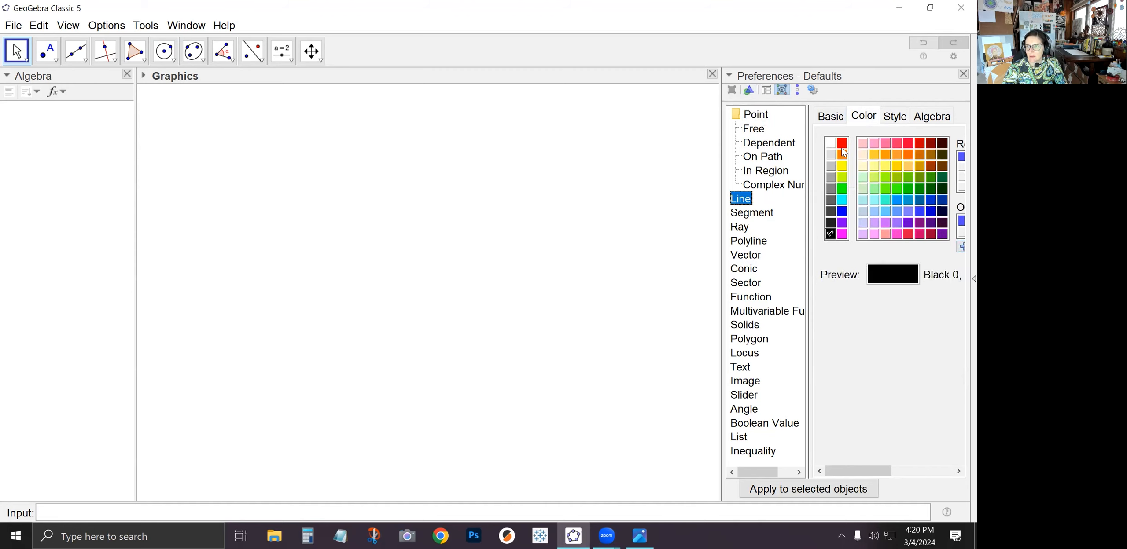
{"action": "left_click", "coordinate": [831, 190]}
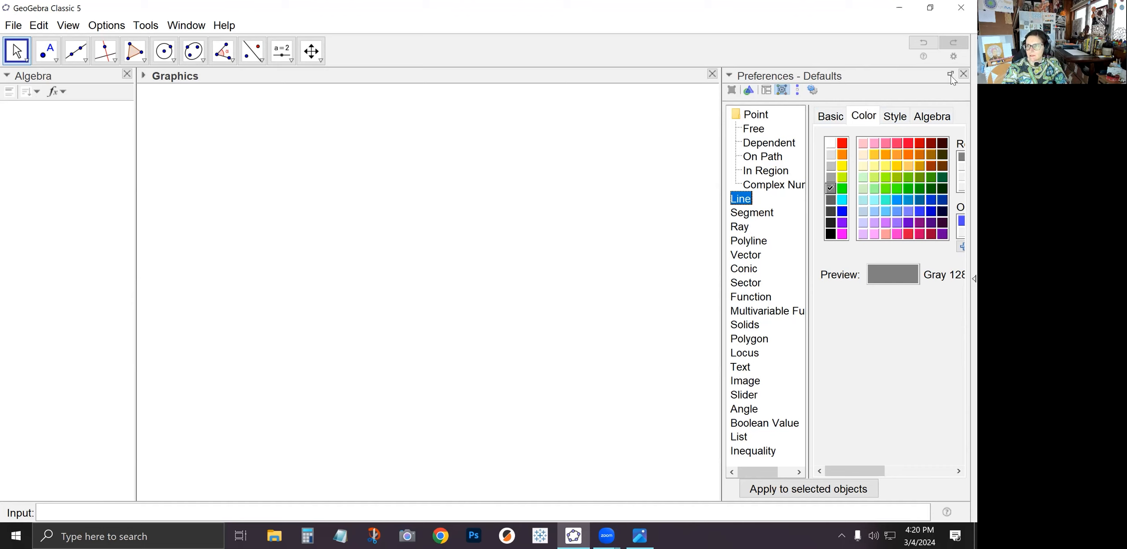
{"action": "left_click", "coordinate": [749, 93]}
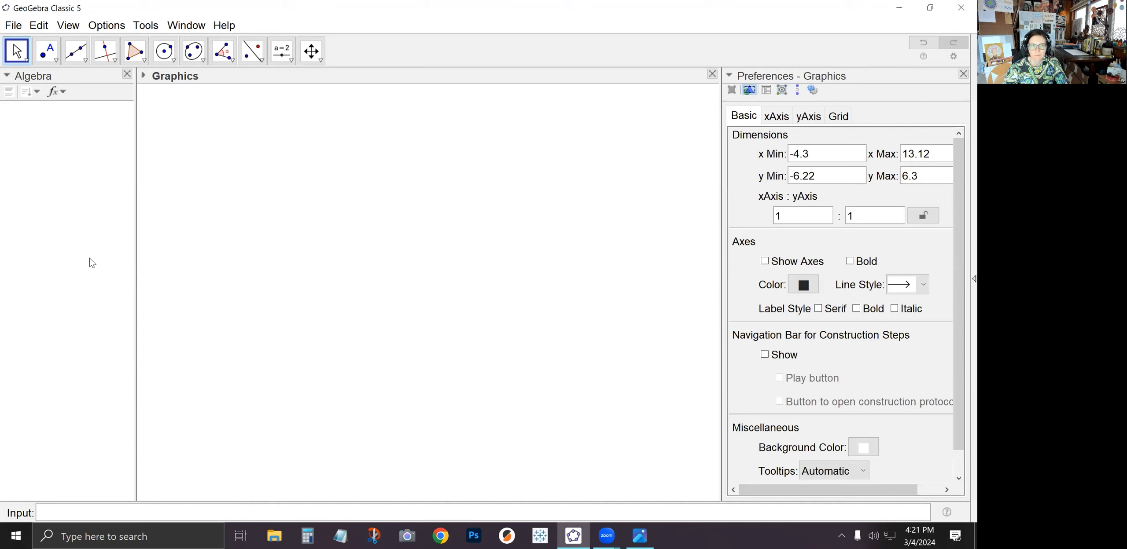
{"action": "left_click", "coordinate": [63, 94]}
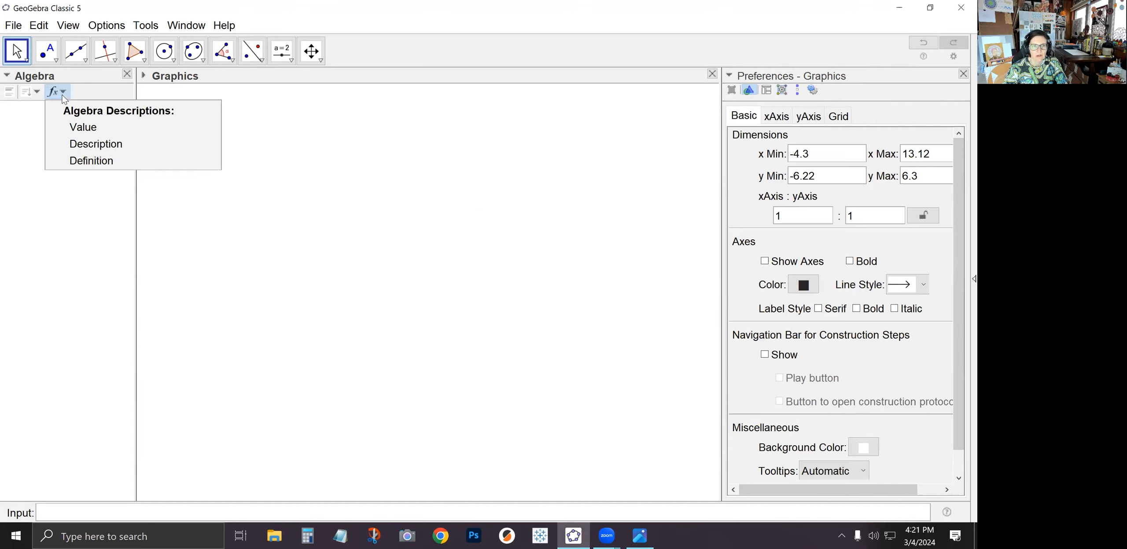
{"action": "left_click", "coordinate": [36, 95]}
{"action": "left_click", "coordinate": [45, 147]}
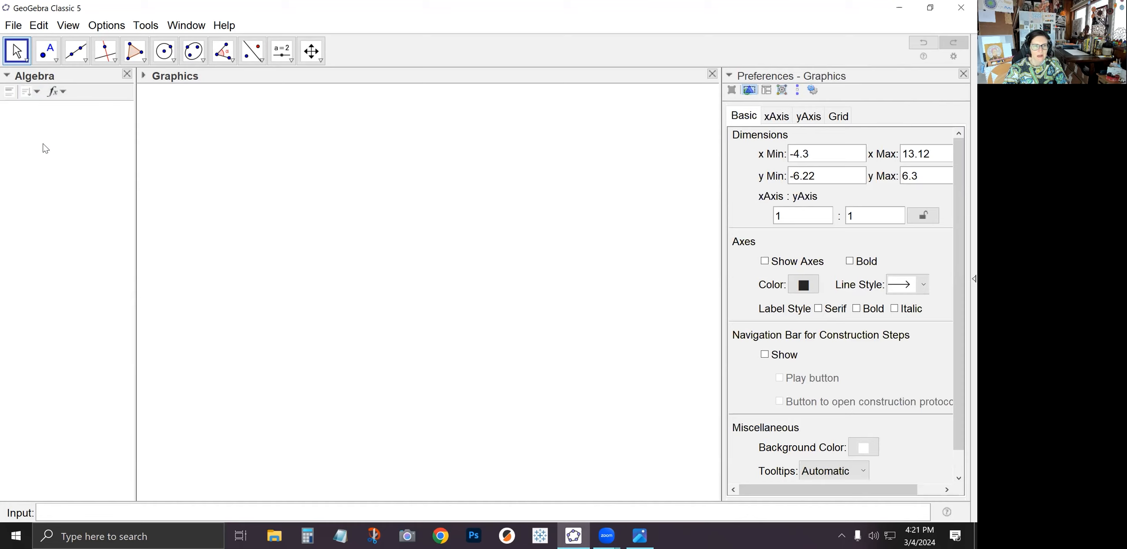
Turn on the display of auxiliary objects in the Algebra view.
{"action": "right_click", "coordinate": [36, 249]}
{"action": "left_click", "coordinate": [69, 293]}
{"action": "right_click", "coordinate": [58, 269]}
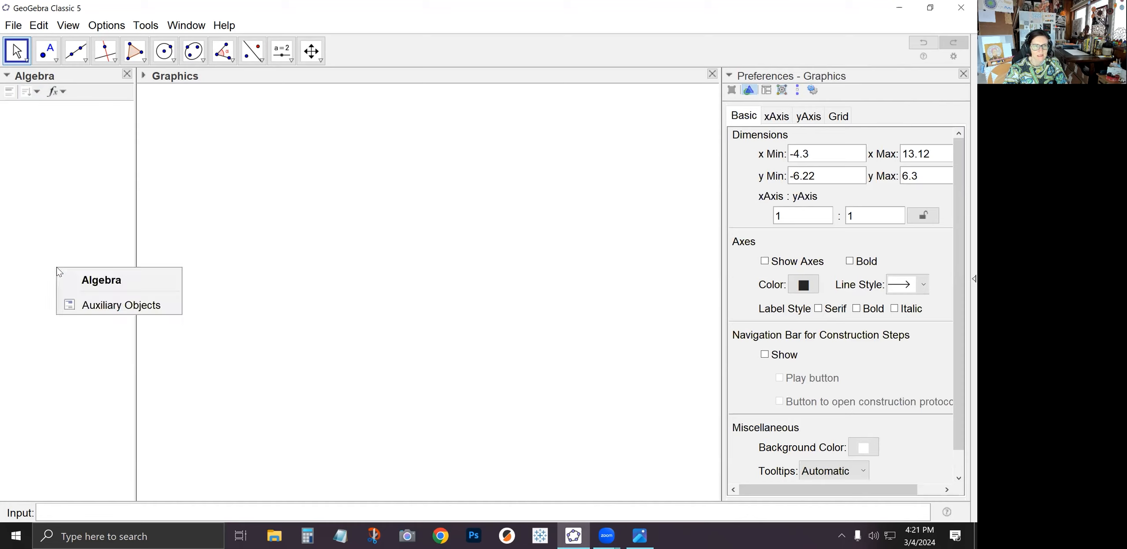
{"action": "left_click", "coordinate": [85, 308]}
{"action": "right_click", "coordinate": [75, 292]}
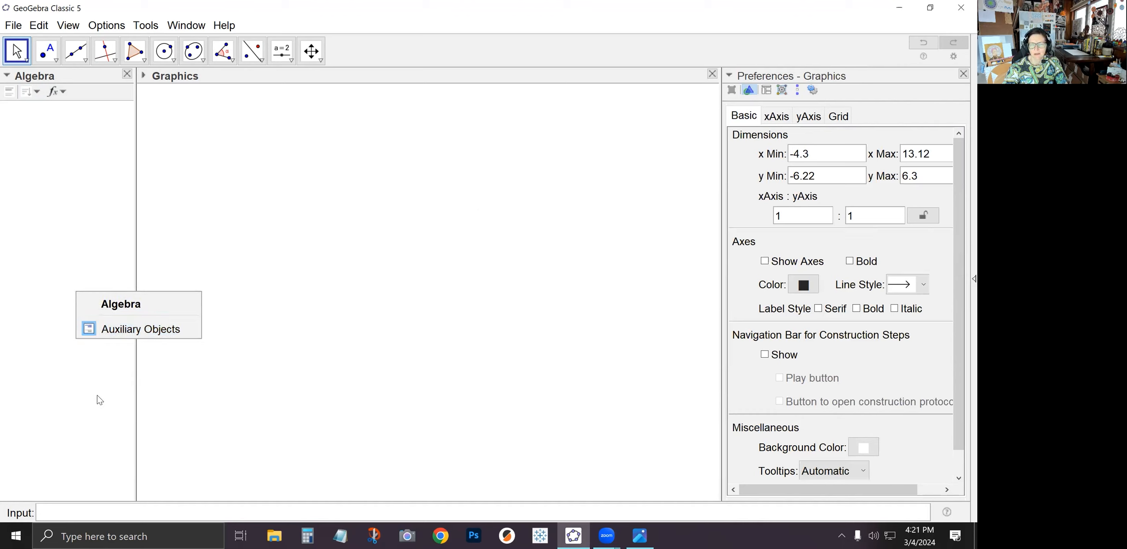
{"action": "left_click", "coordinate": [99, 379]}
{"action": "left_click", "coordinate": [147, 512]}
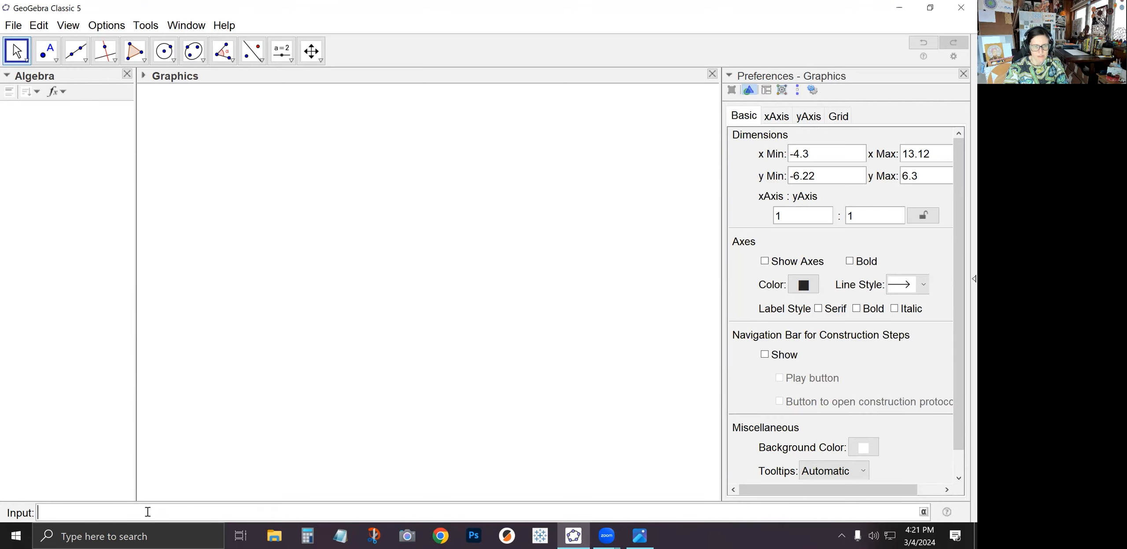
{"action": "left_click", "coordinate": [73, 28]}
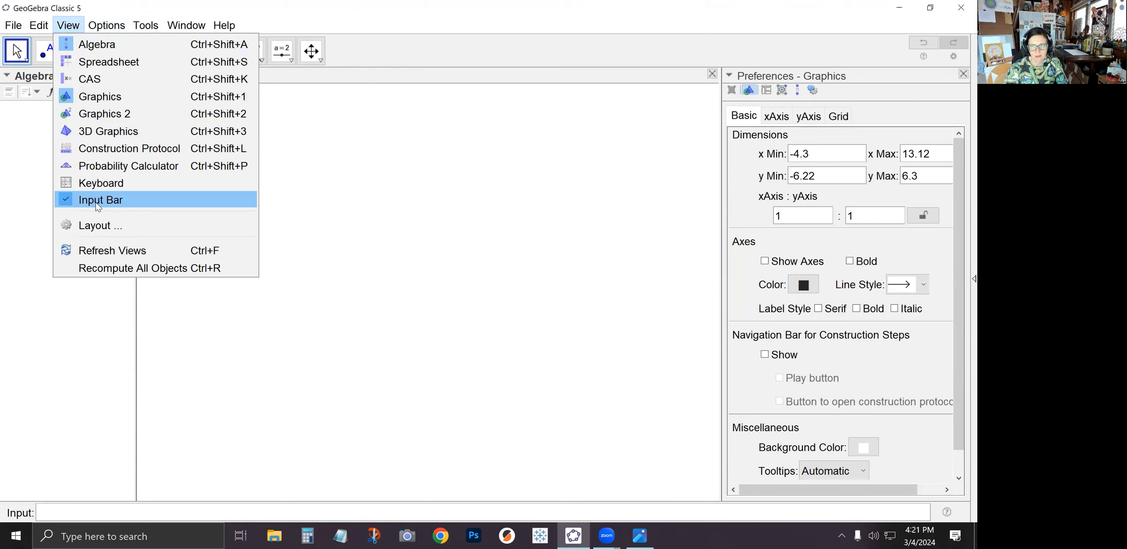
{"action": "left_click", "coordinate": [259, 23]}
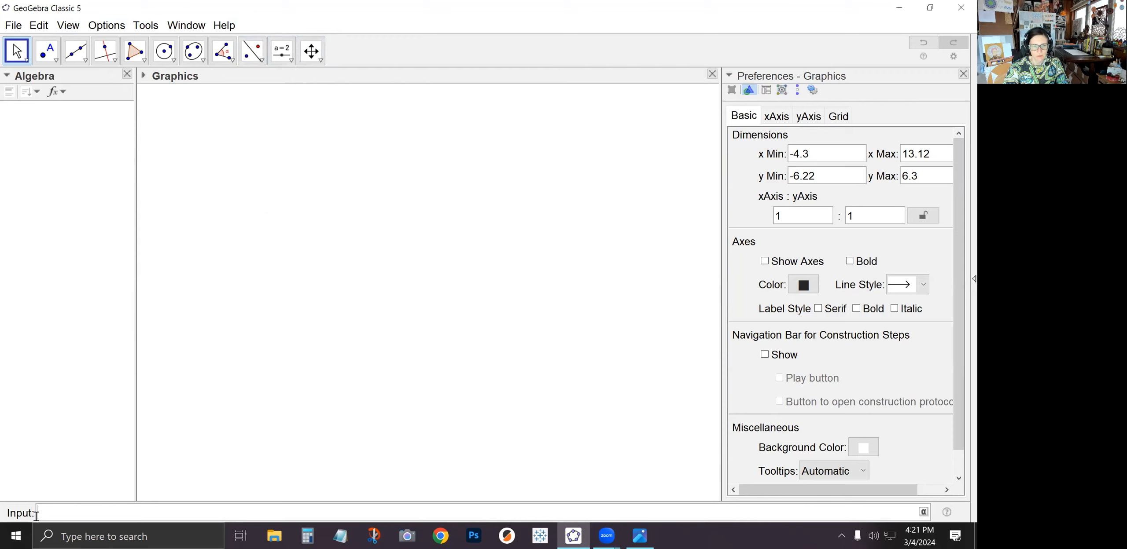
Create the points A = (0, 0) and B = (1, 0) by entering their definitions, and clear the selection.
{"action": "type", "text": "A=(0,0"}
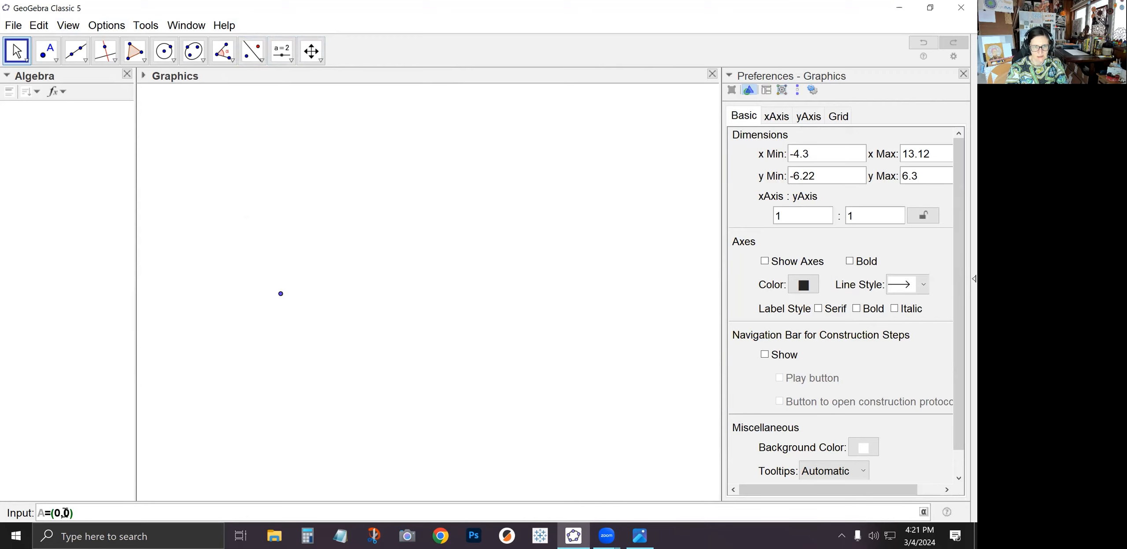
{"action": "key", "text": "Return"}
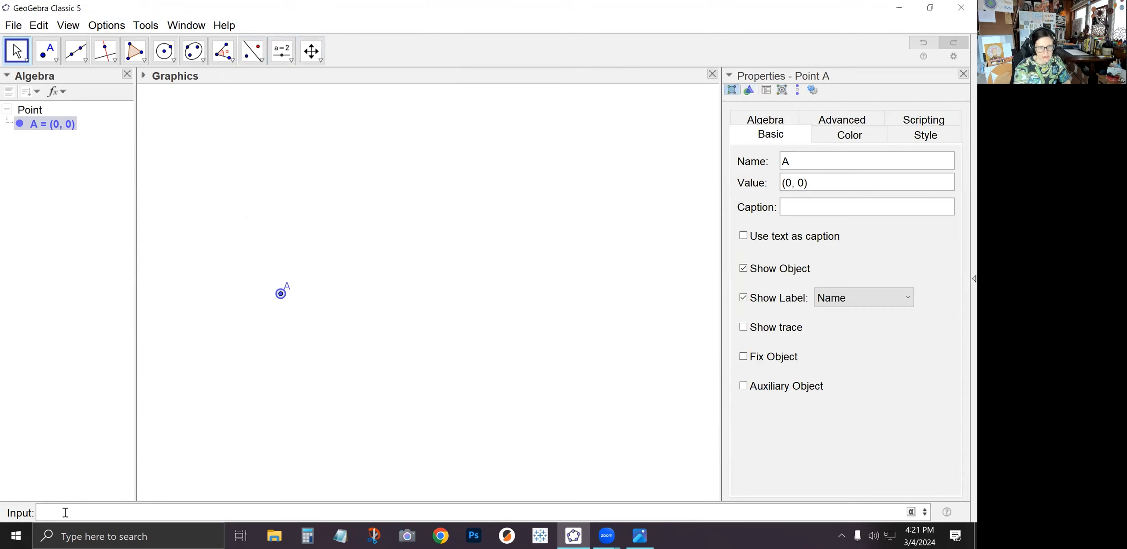
{"action": "type", "text": "B = (1, 0"}
{"action": "key", "text": "Return"}
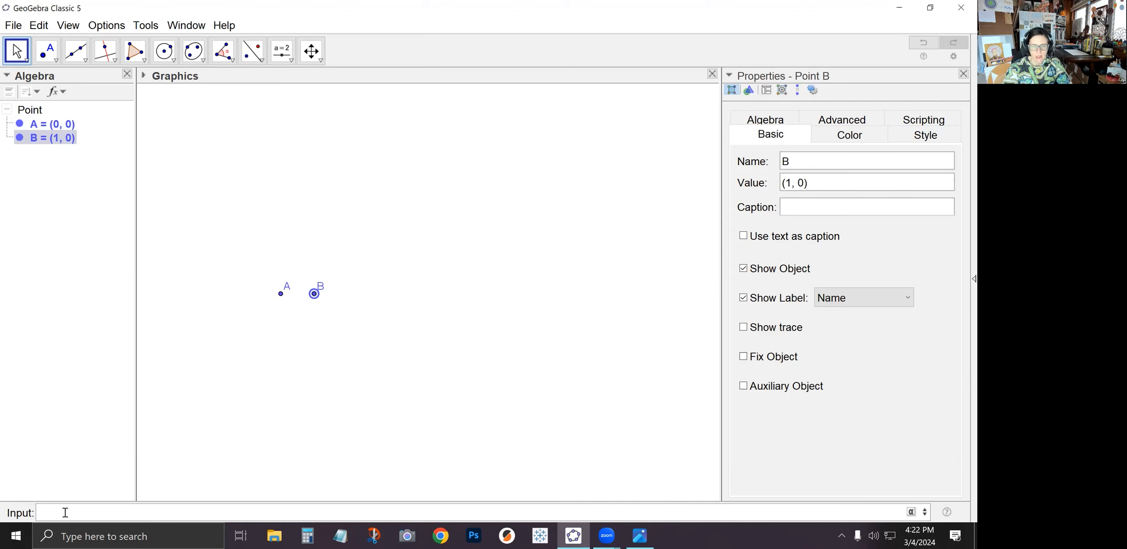
{"action": "left_click", "coordinate": [238, 278]}
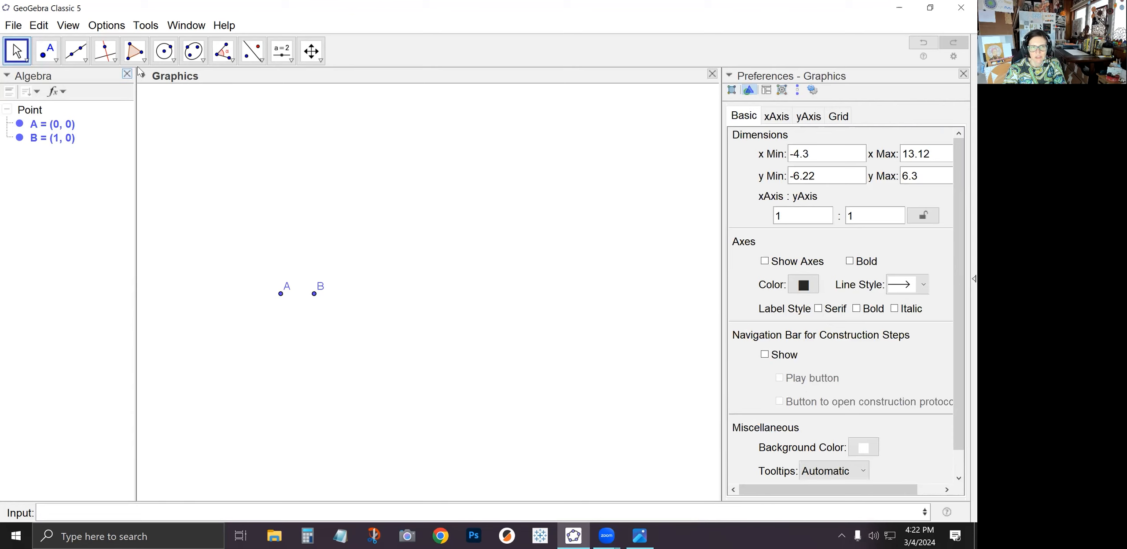
Construct a regular polygon with 4 vertices on points A and B.
{"action": "left_click", "coordinate": [139, 52]}
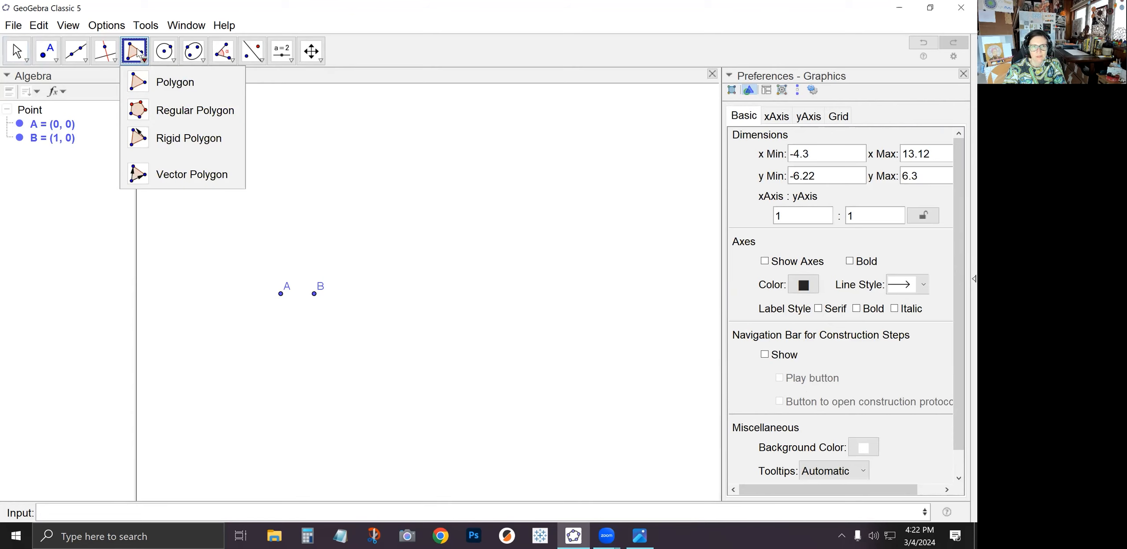
{"action": "left_click", "coordinate": [140, 50]}
{"action": "left_click", "coordinate": [135, 52]}
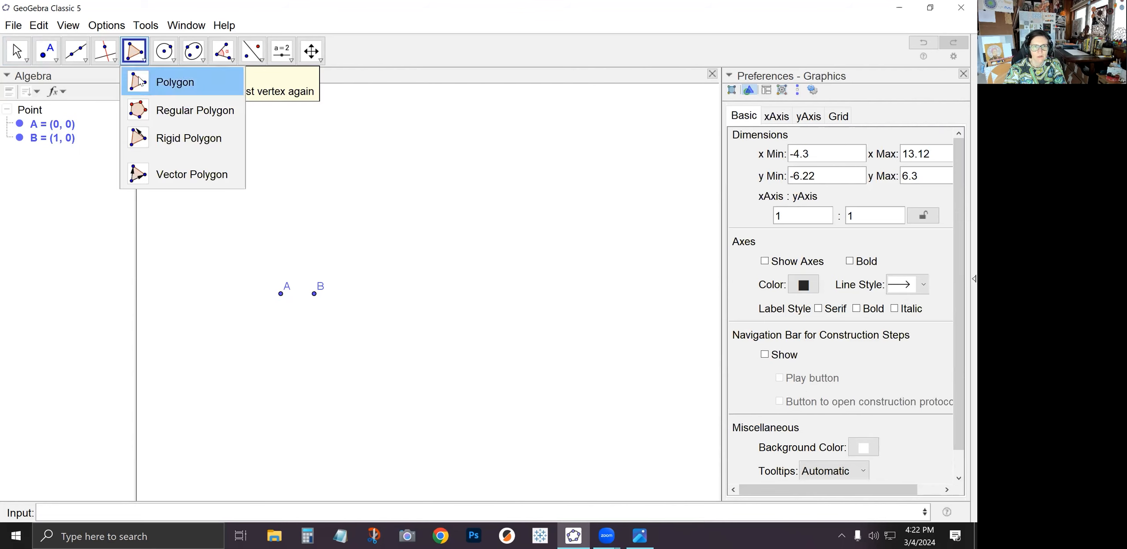
{"action": "left_click", "coordinate": [161, 111]}
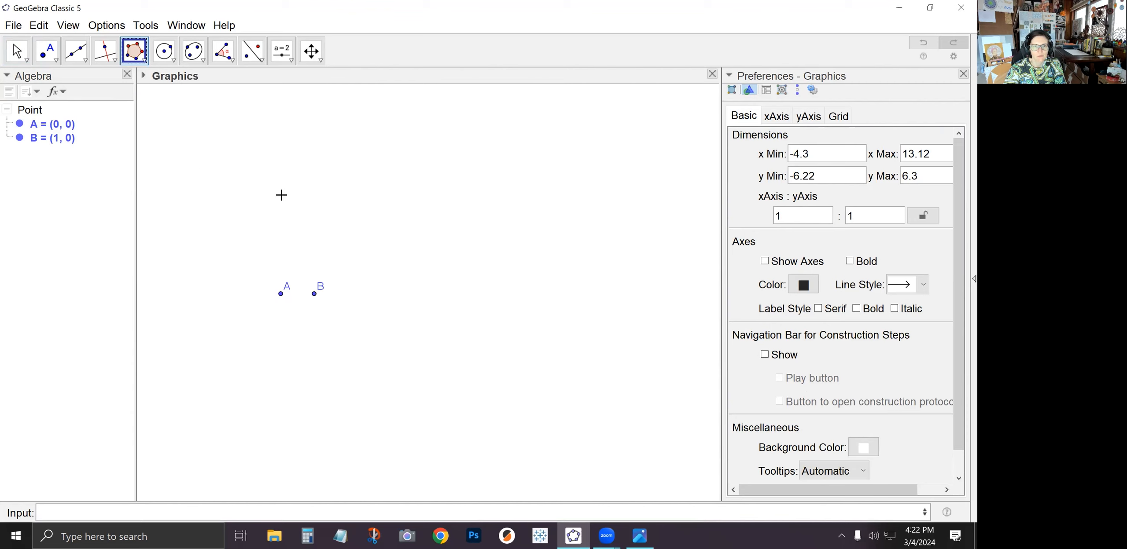
{"action": "left_click", "coordinate": [281, 295]}
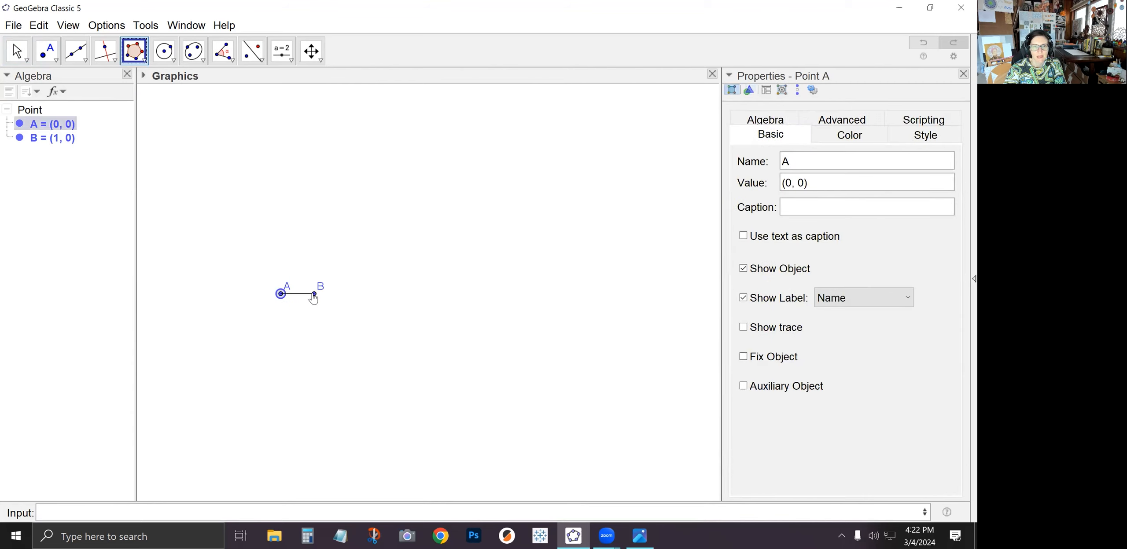
{"action": "left_click", "coordinate": [313, 294]}
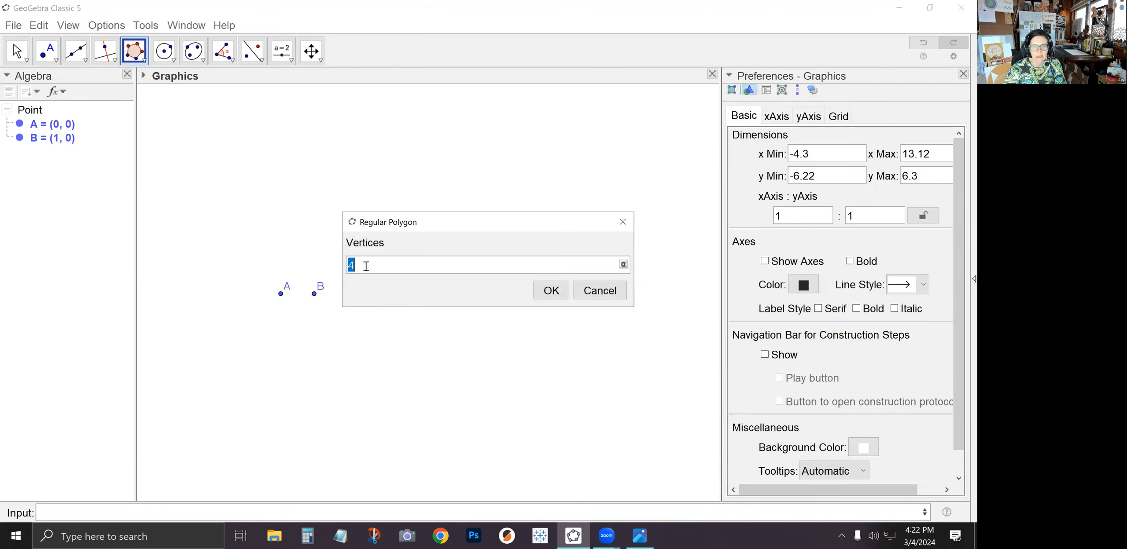
{"action": "left_click", "coordinate": [551, 291]}
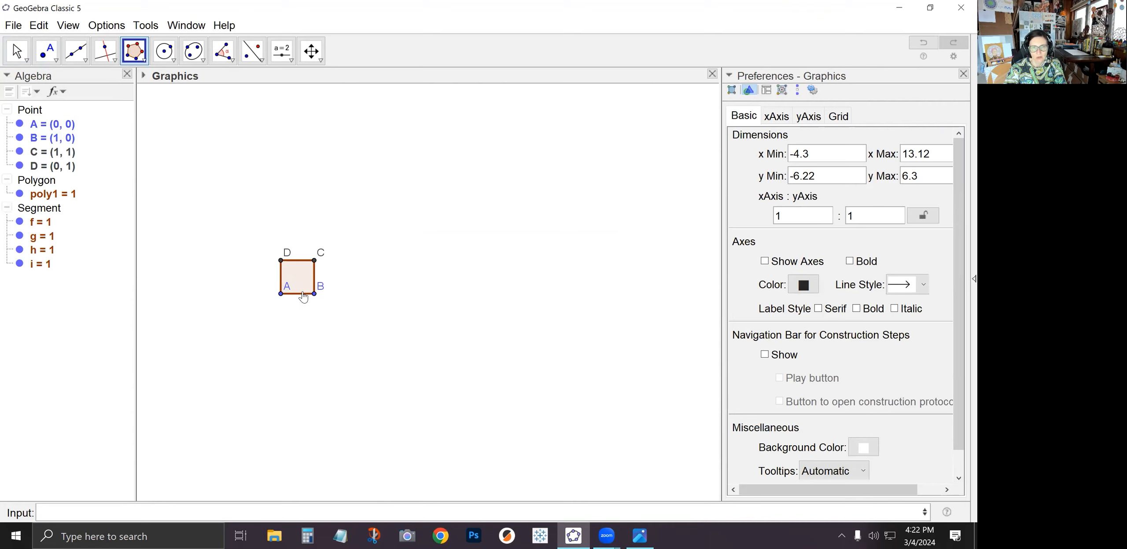
Return to the Move tool and zoom in on the square until it fills most of the Graphics view.
{"action": "left_click", "coordinate": [16, 52]}
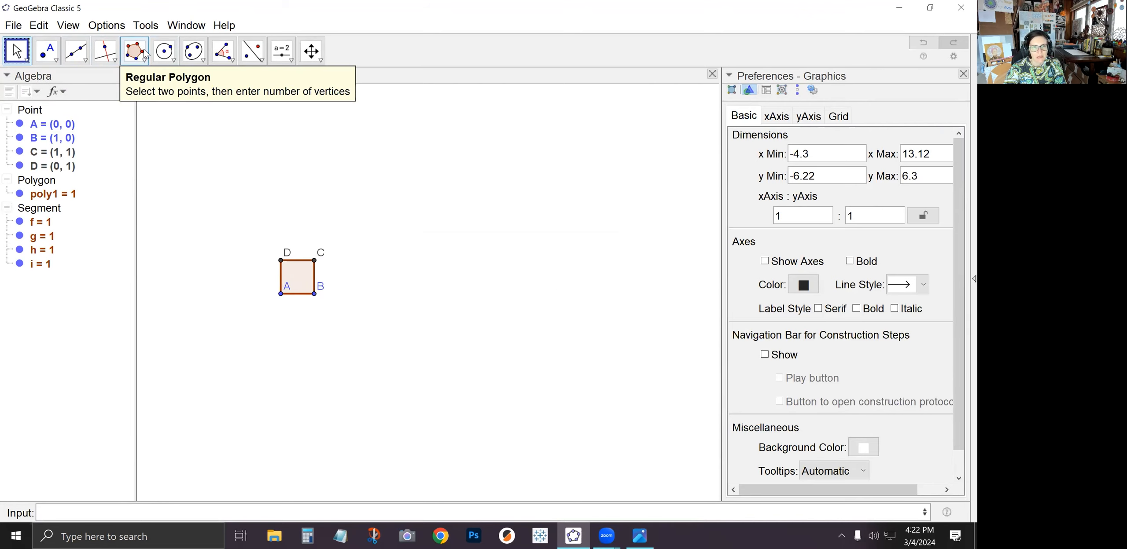
{"action": "left_click", "coordinate": [17, 53]}
{"action": "left_click", "coordinate": [17, 53]}
{"action": "left_click", "coordinate": [16, 53]}
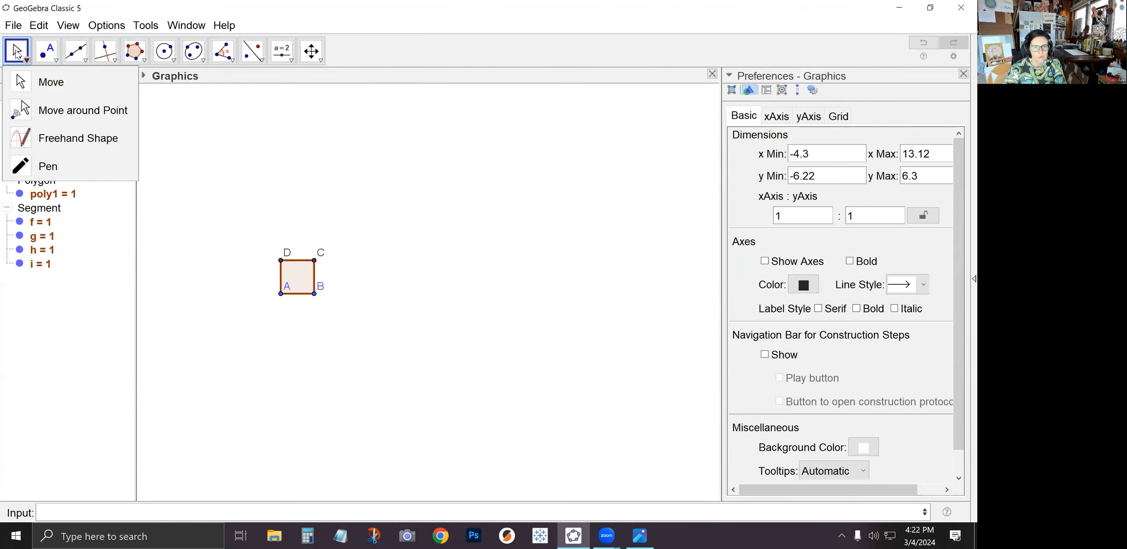
{"action": "left_click", "coordinate": [214, 175]}
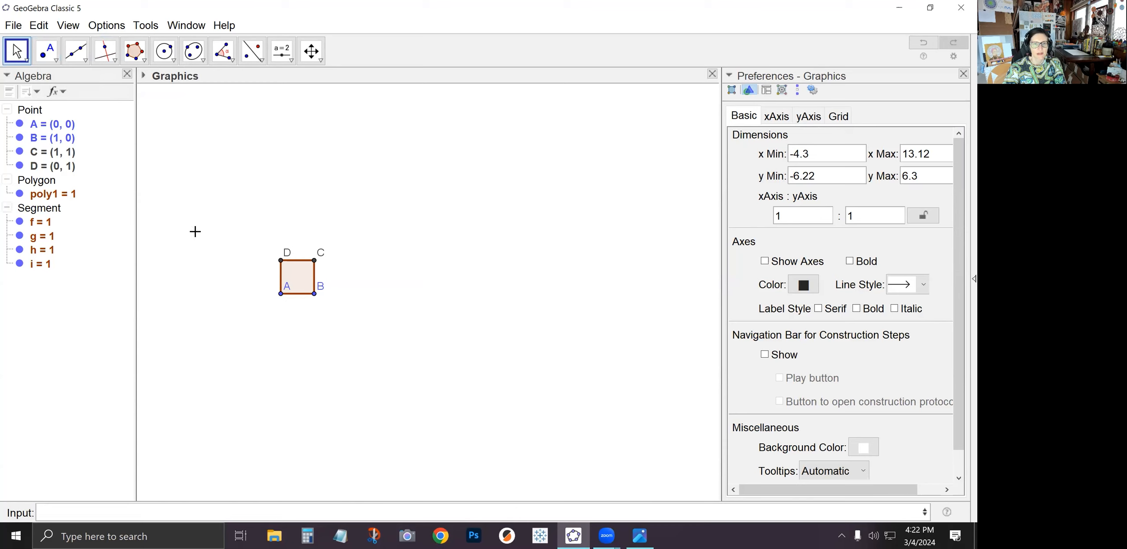
{"action": "scroll", "coordinate": [251, 281], "scroll_direction": "up", "scroll_amount": 3}
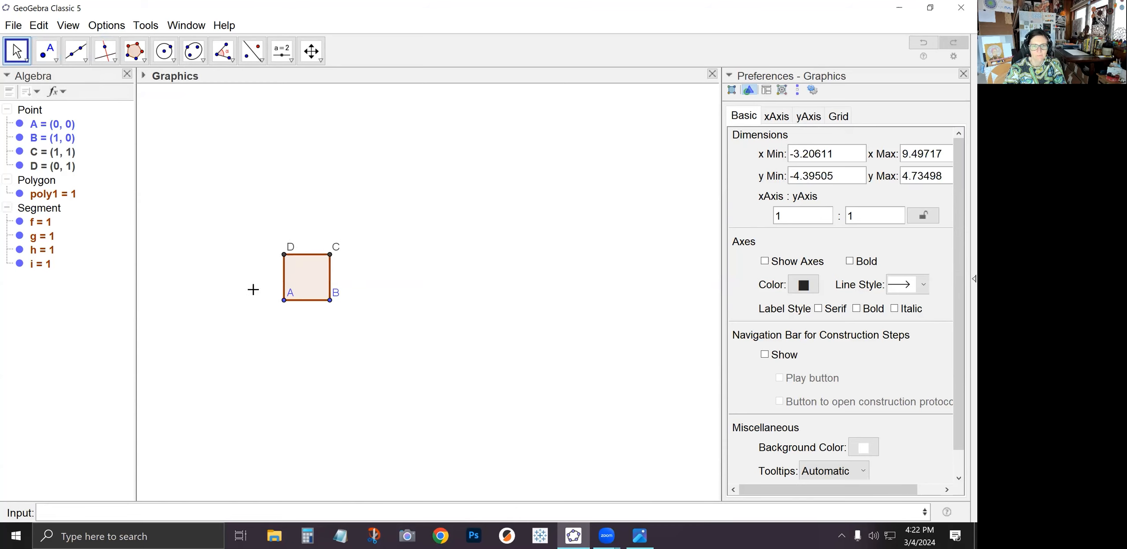
{"action": "scroll", "coordinate": [275, 286], "scroll_direction": "up", "scroll_amount": 5}
{"action": "scroll", "coordinate": [273, 292], "scroll_direction": "up", "scroll_amount": 8}
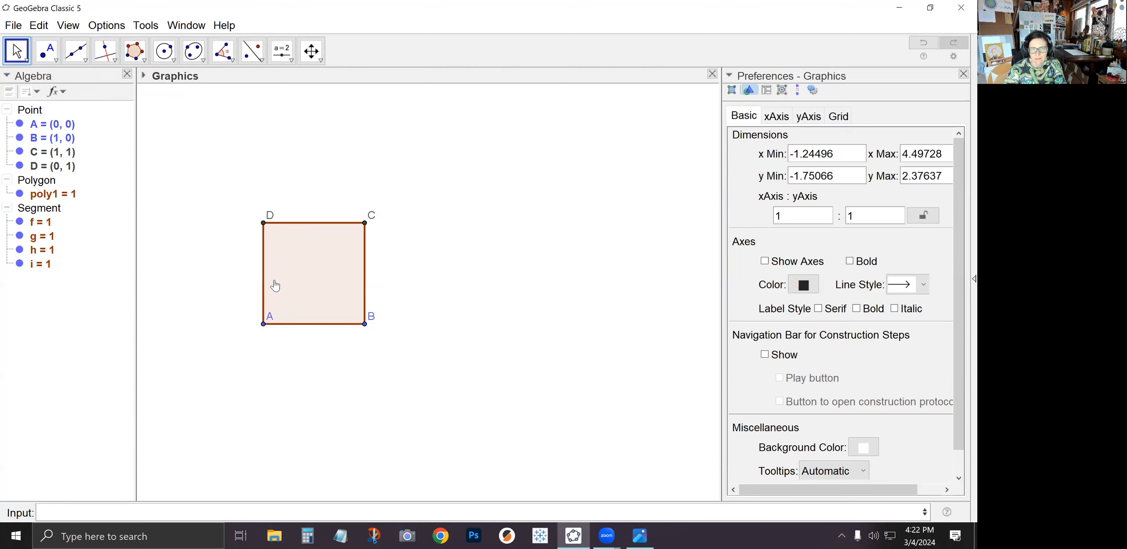
{"action": "scroll", "coordinate": [278, 284], "scroll_direction": "up", "scroll_amount": 4}
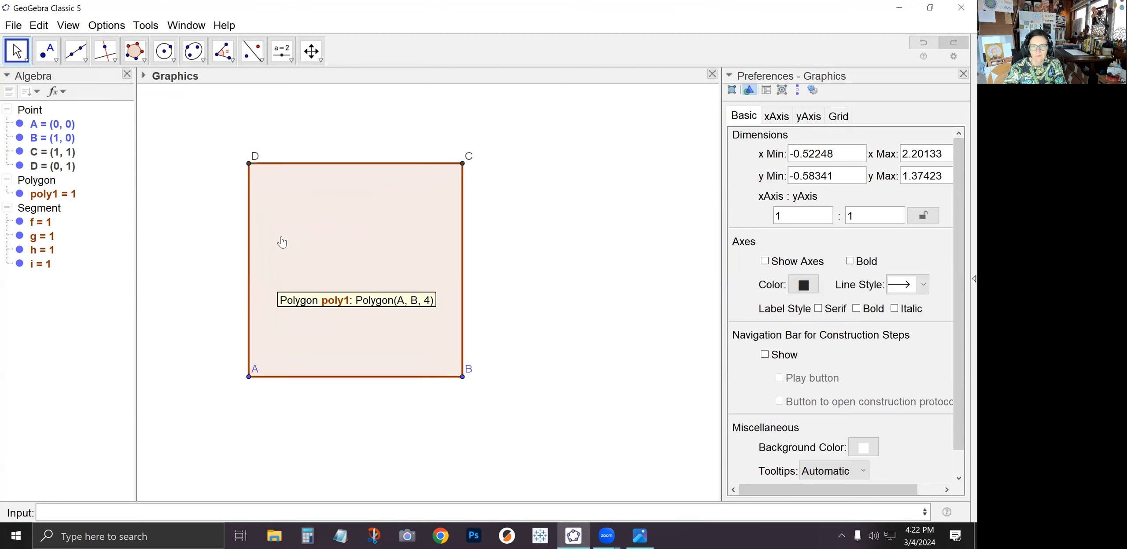
{"action": "left_click", "coordinate": [320, 61]}
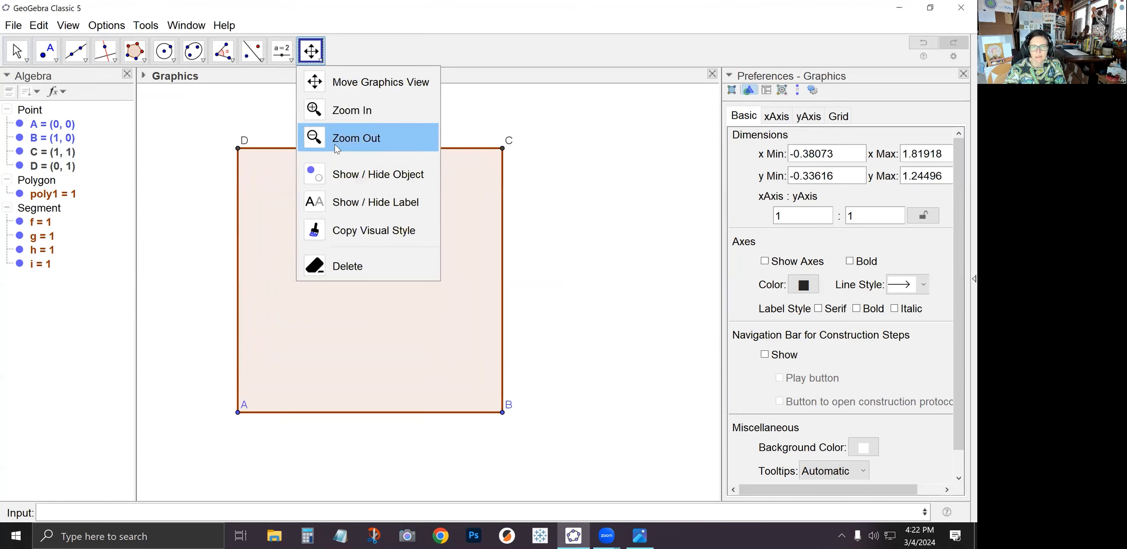
{"action": "left_click", "coordinate": [336, 87]}
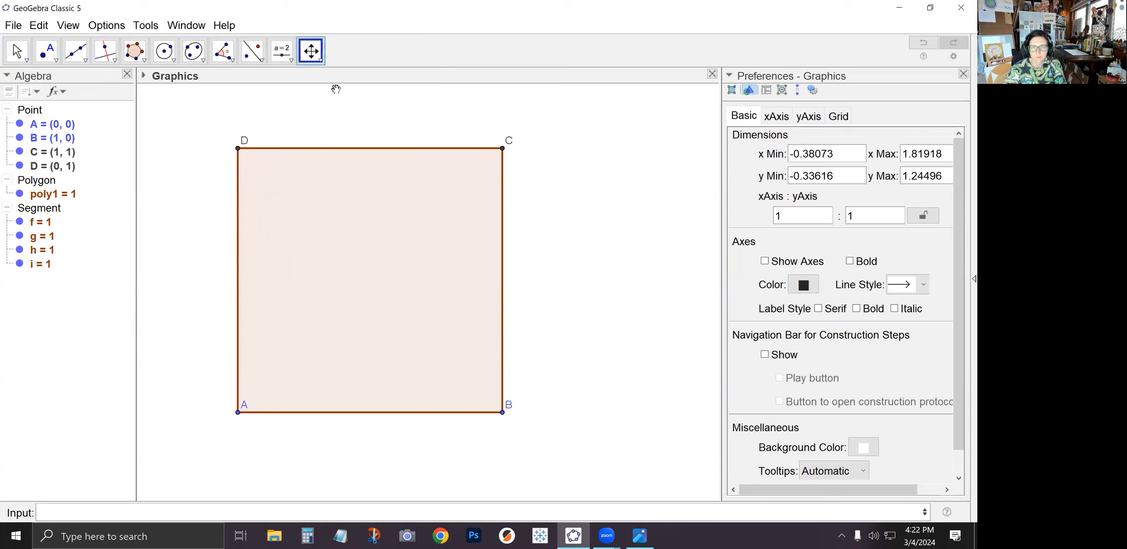
{"action": "left_click", "coordinate": [16, 51]}
{"action": "left_click", "coordinate": [25, 60]}
{"action": "left_click", "coordinate": [39, 81]}
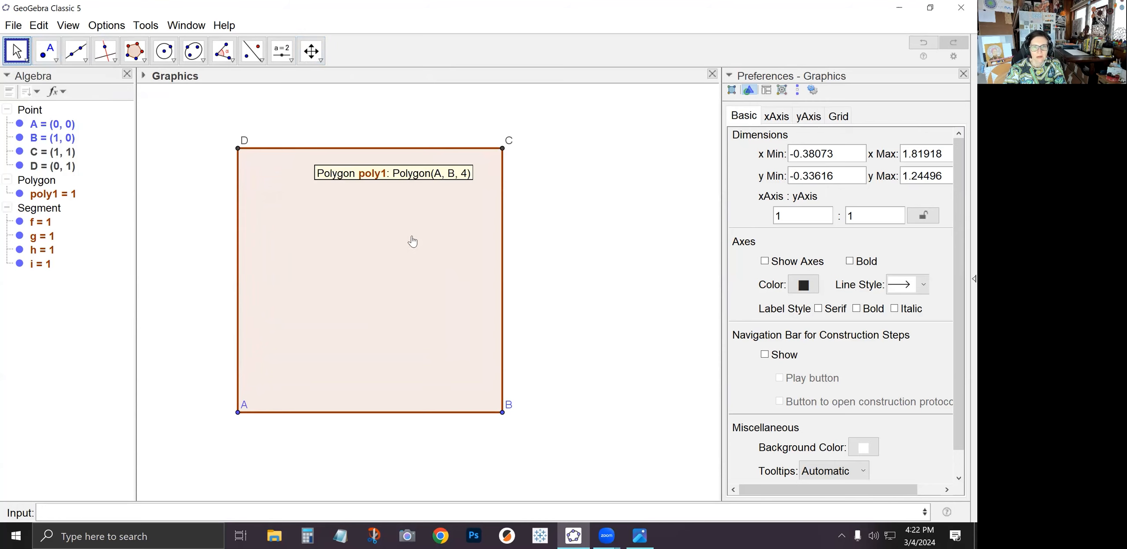
Set the square polygon's fill opacity to 0 and clear the selection.
{"action": "left_click", "coordinate": [369, 256]}
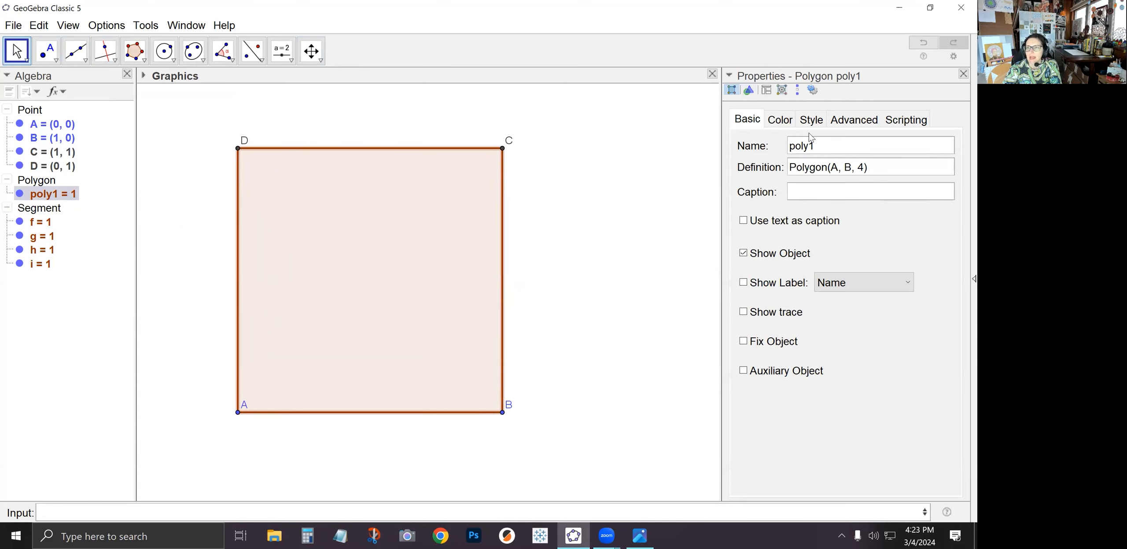
{"action": "left_click", "coordinate": [780, 119]}
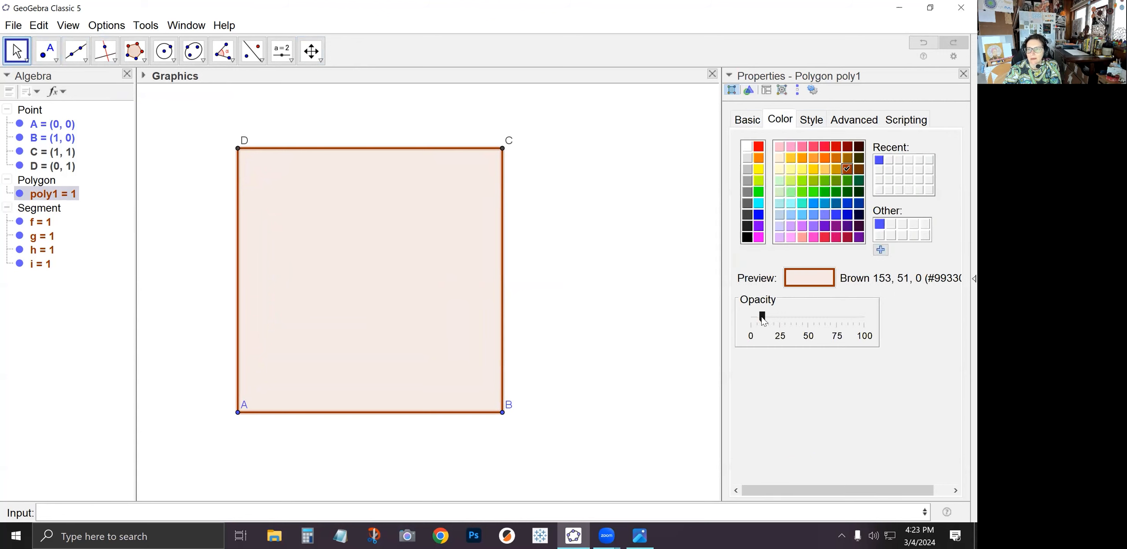
{"action": "left_click_drag", "start_coordinate": [763, 320], "coordinate": [748, 321]}
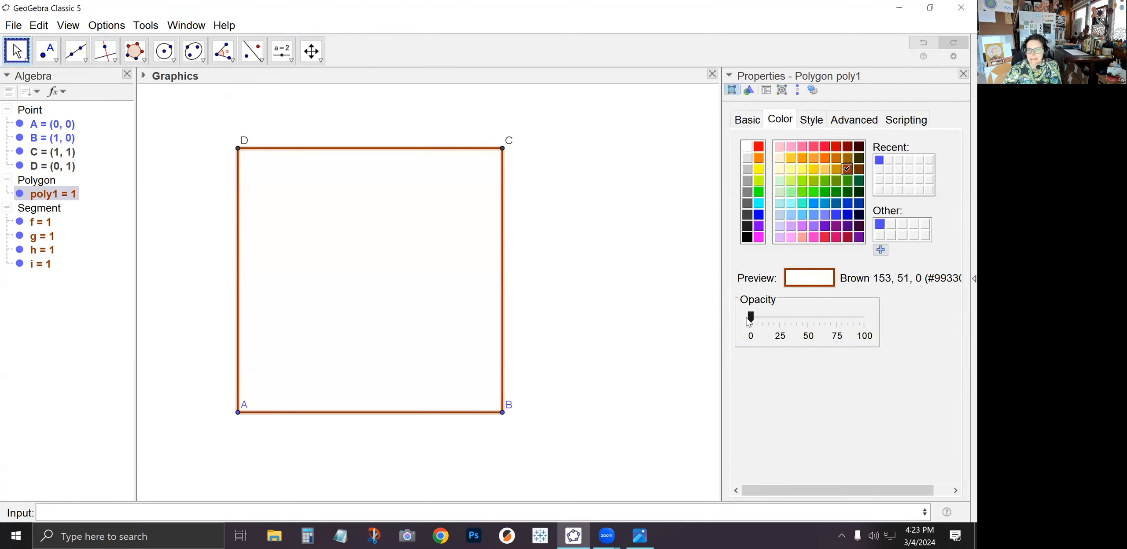
{"action": "left_click", "coordinate": [314, 257]}
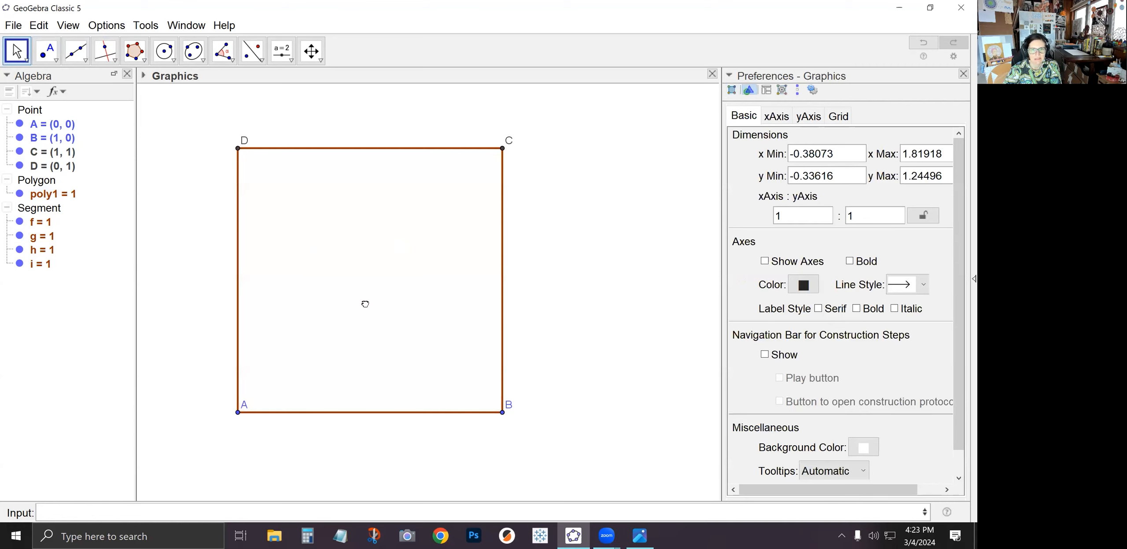
{"action": "left_click", "coordinate": [238, 258]}
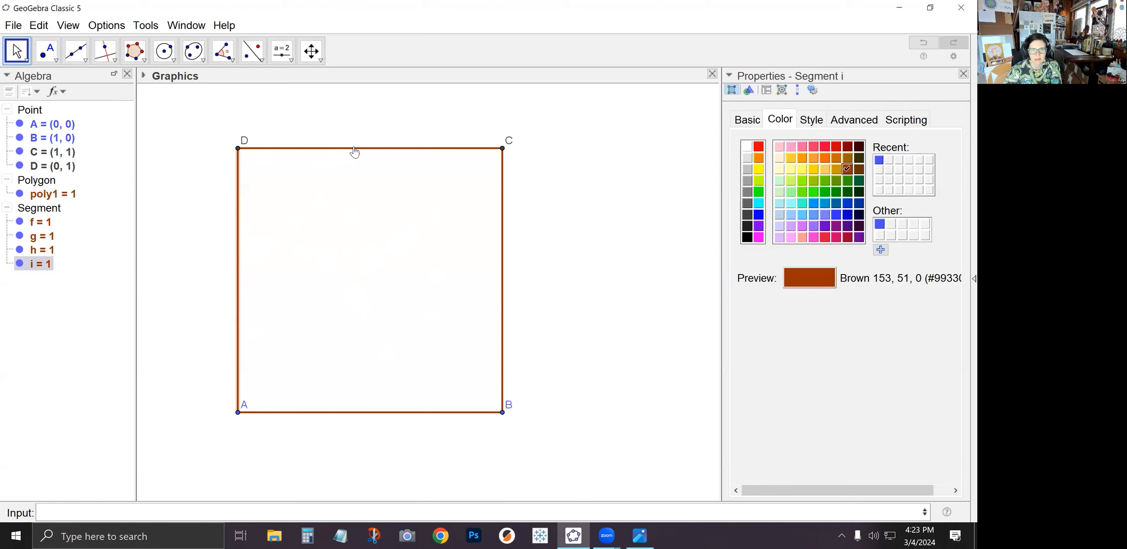
{"action": "left_click", "coordinate": [329, 277]}
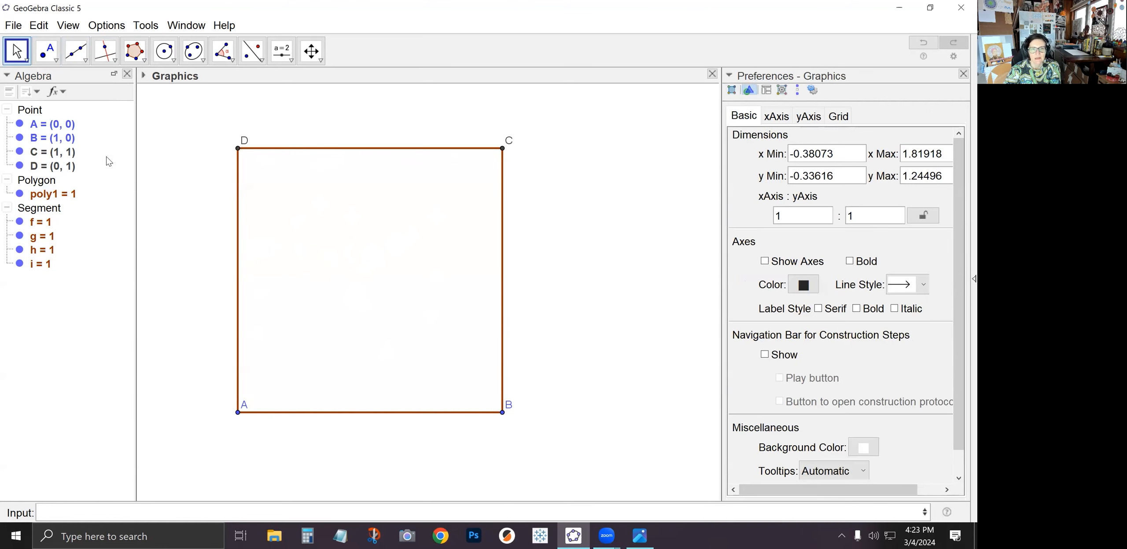
Draw the diagonal line of the square through points D and B.
{"action": "left_click", "coordinate": [76, 50]}
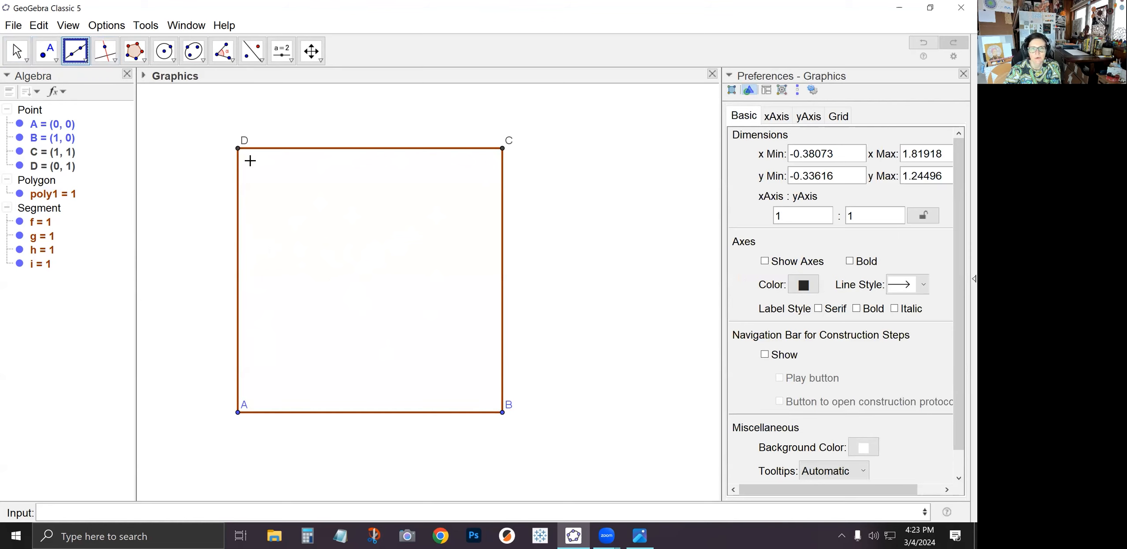
{"action": "left_click", "coordinate": [237, 150]}
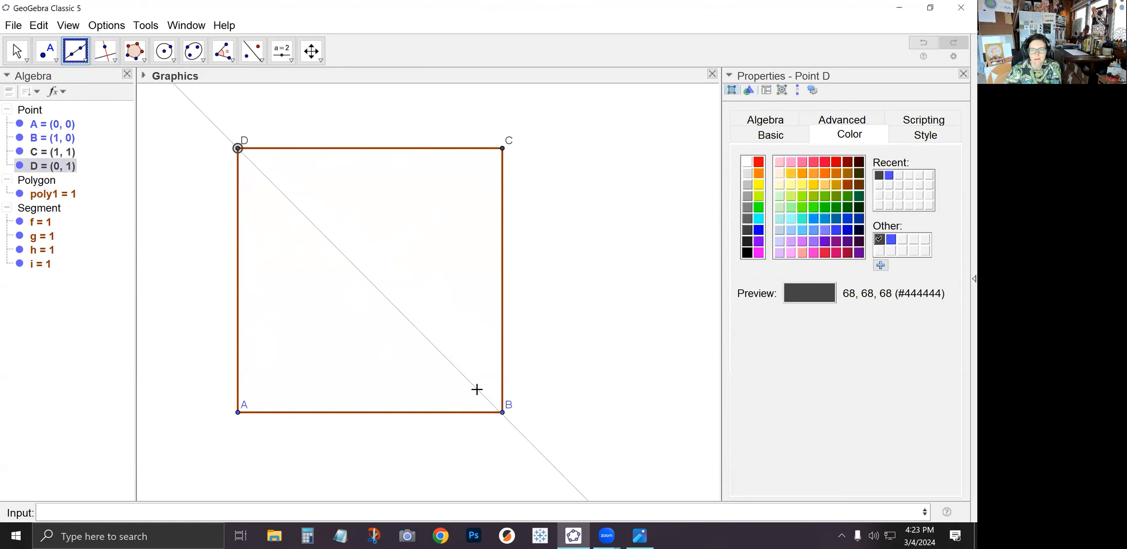
{"action": "left_click", "coordinate": [501, 413]}
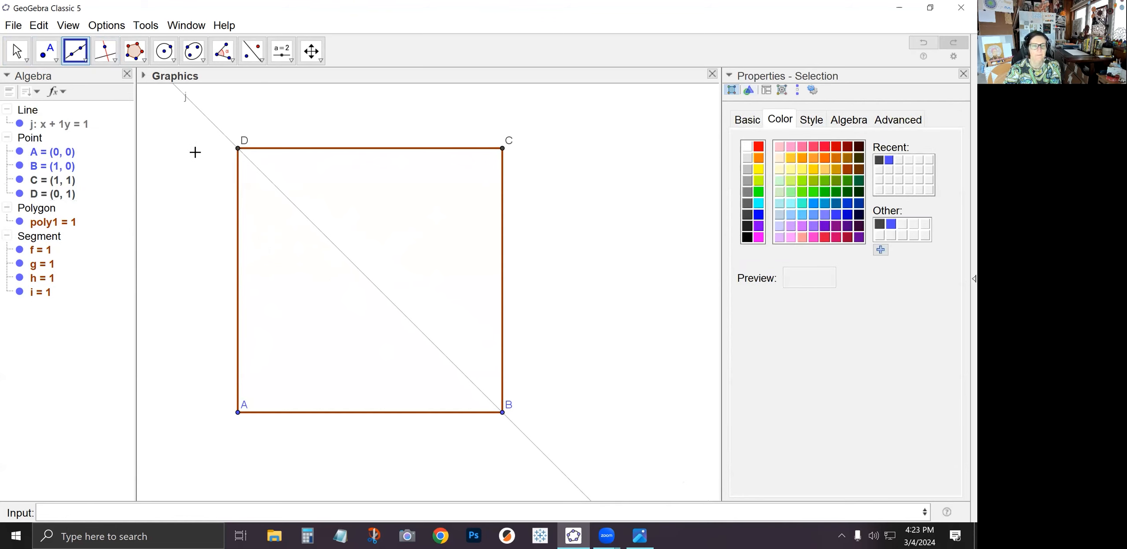
Construct the angle bisector of angle ABD, with its vertex at B.
{"action": "left_click", "coordinate": [105, 50]}
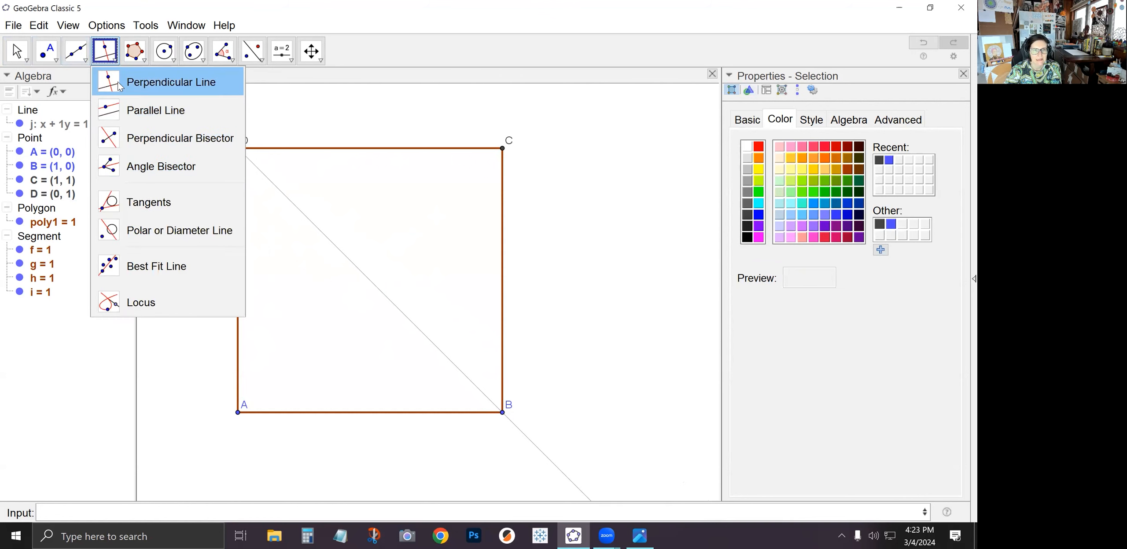
{"action": "left_click", "coordinate": [124, 170]}
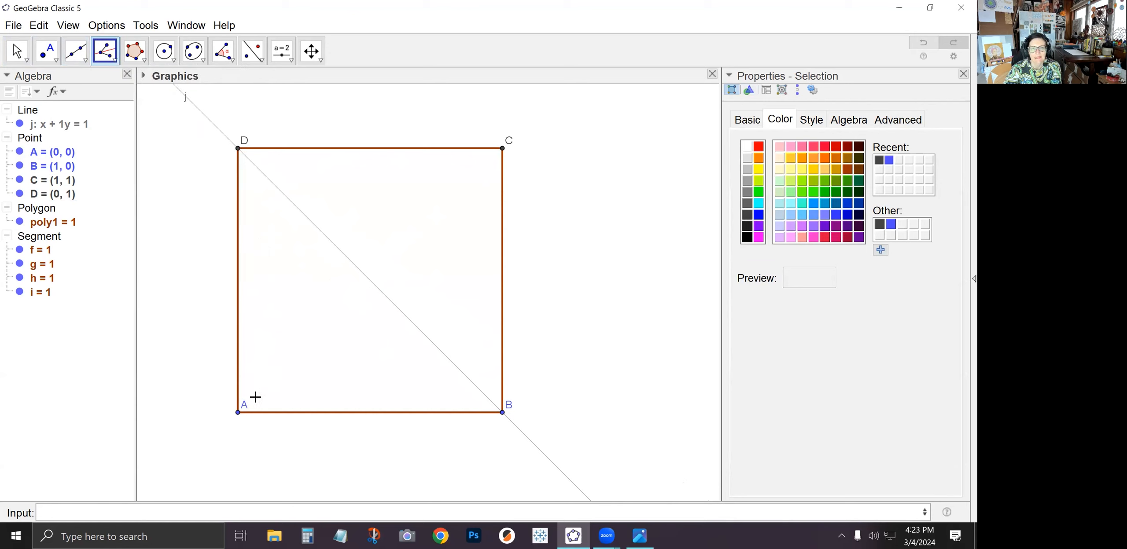
{"action": "left_click", "coordinate": [238, 414]}
{"action": "left_click", "coordinate": [502, 412]}
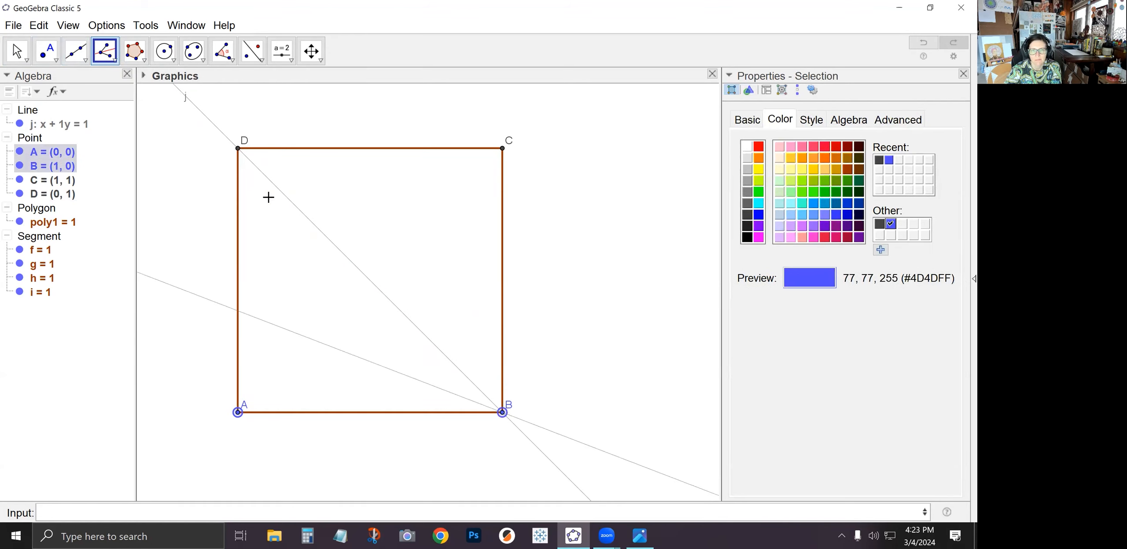
{"action": "left_click", "coordinate": [238, 150]}
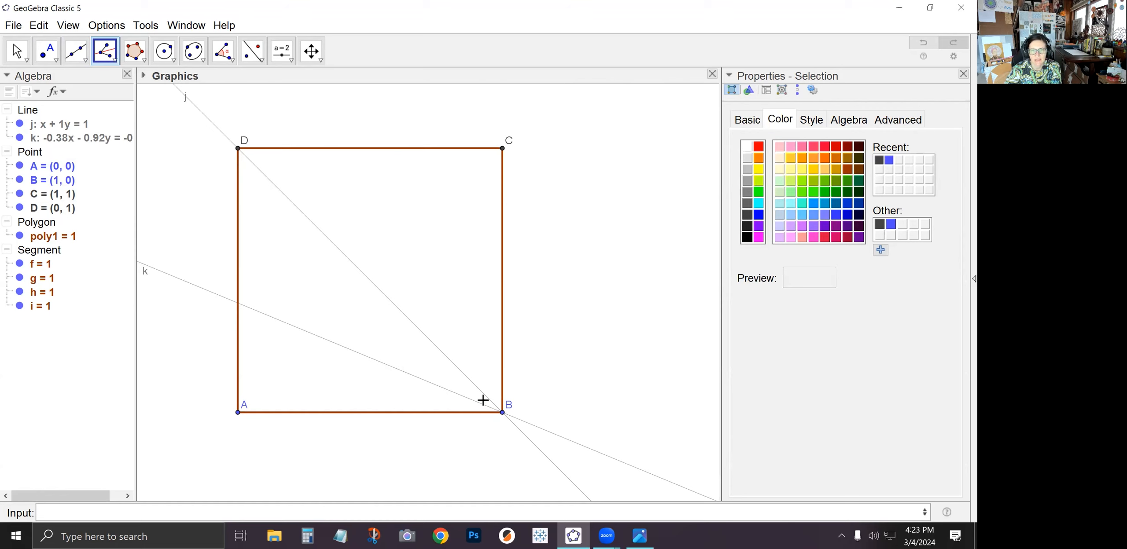
Mark the intersection point of the angle ABD bisector with side AD of the square.
{"action": "left_click", "coordinate": [56, 60]}
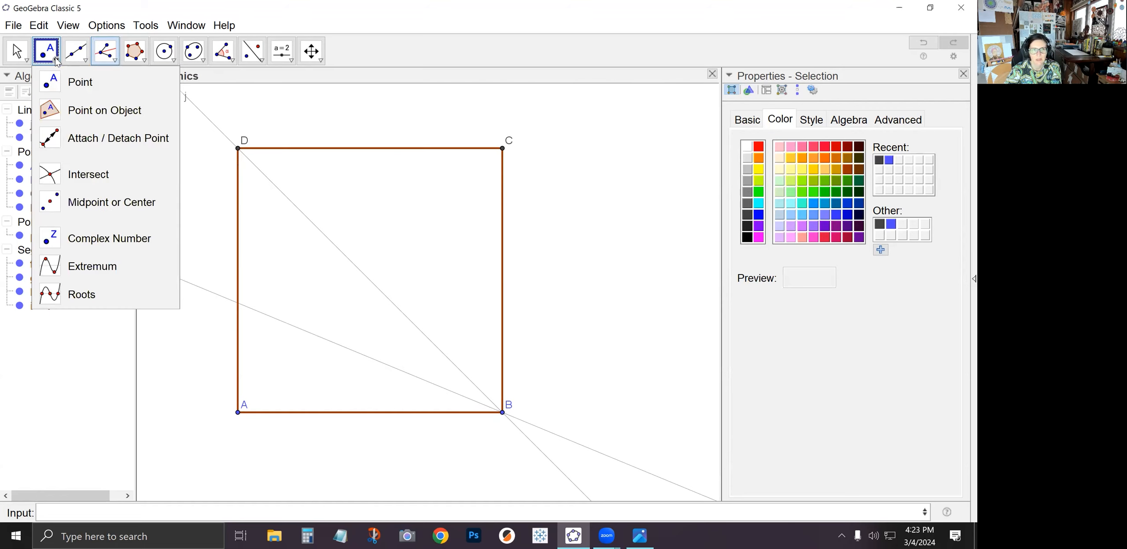
{"action": "left_click", "coordinate": [70, 176]}
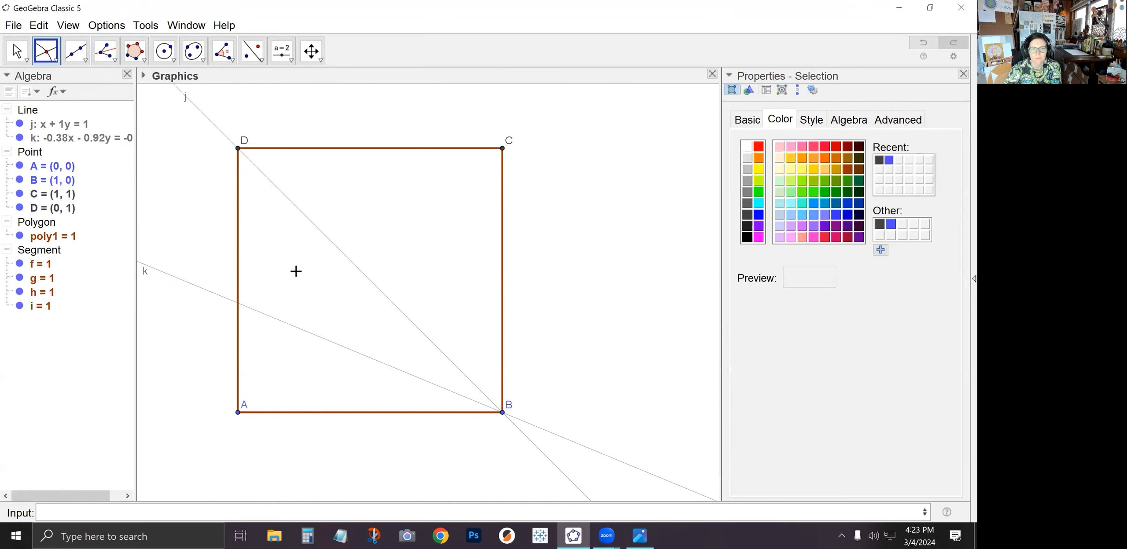
{"action": "left_click", "coordinate": [237, 304]}
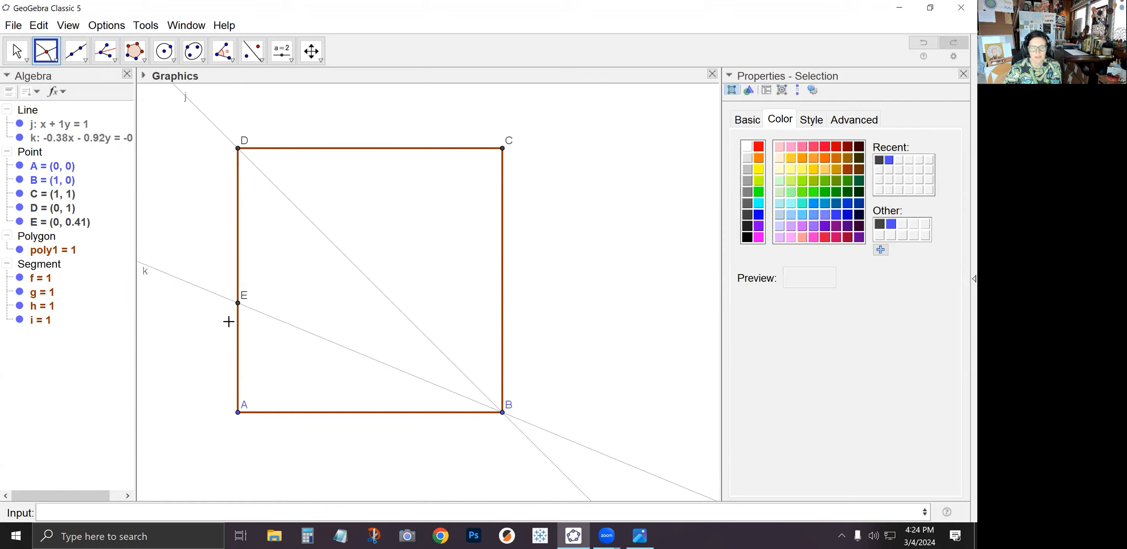
Construct the bisectors of angles ABE and EBD, both with their vertex at B.
{"action": "left_click", "coordinate": [102, 57]}
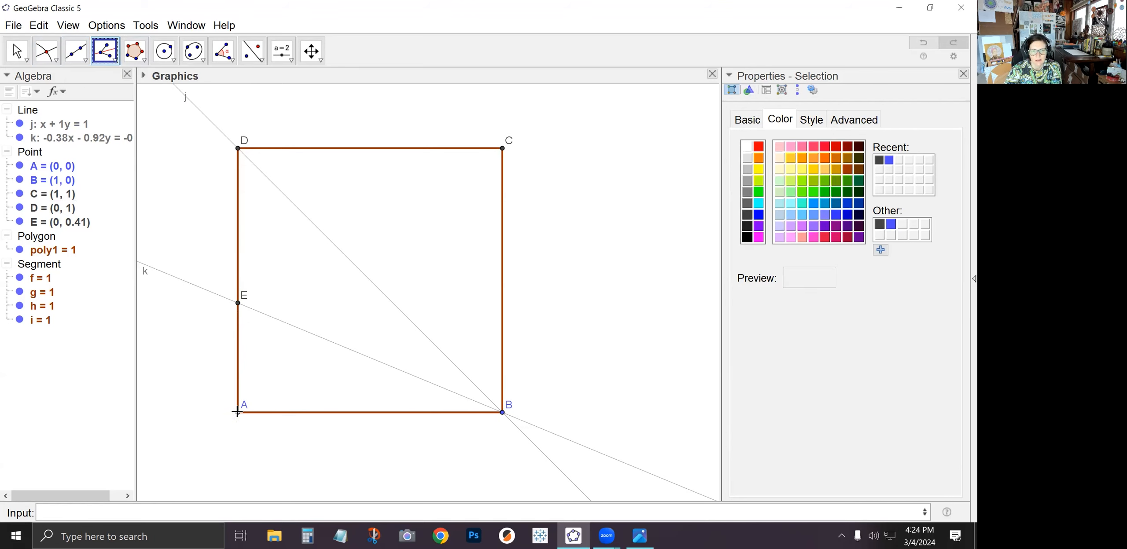
{"action": "left_click", "coordinate": [238, 414]}
{"action": "left_click", "coordinate": [502, 413]}
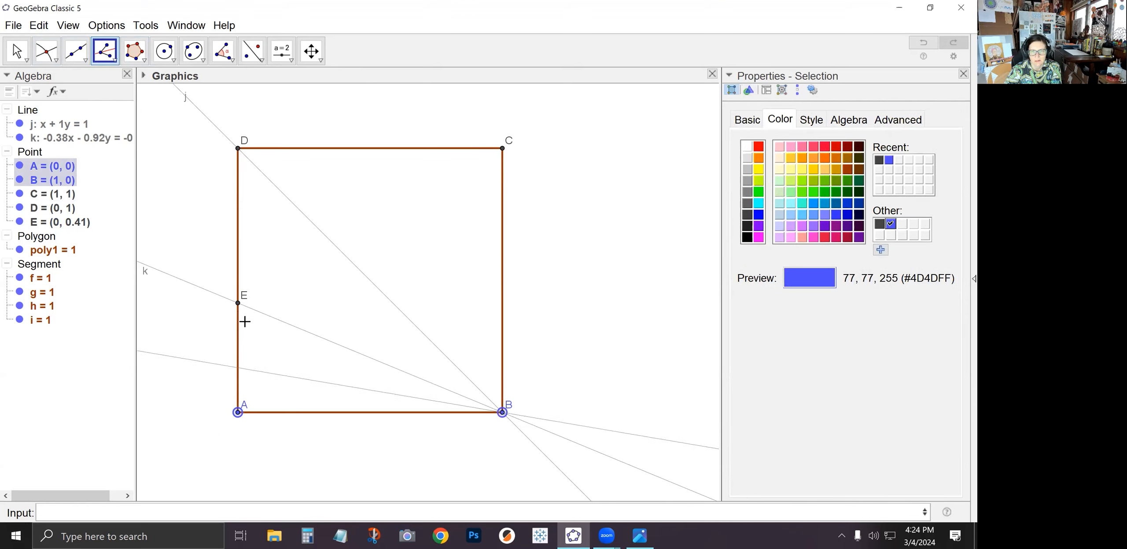
{"action": "left_click", "coordinate": [237, 305]}
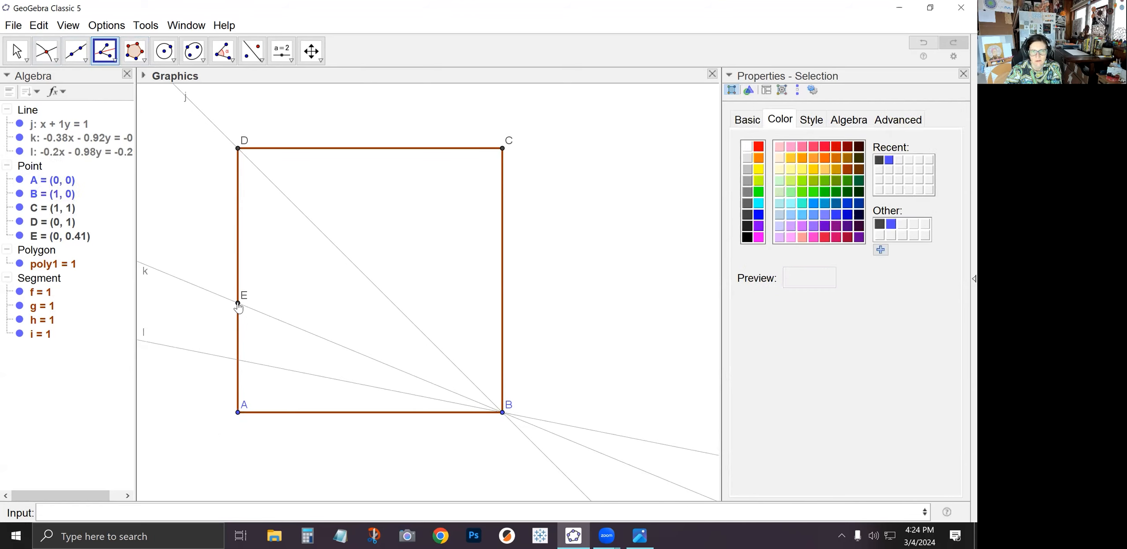
{"action": "left_click", "coordinate": [238, 304]}
{"action": "left_click", "coordinate": [502, 412]}
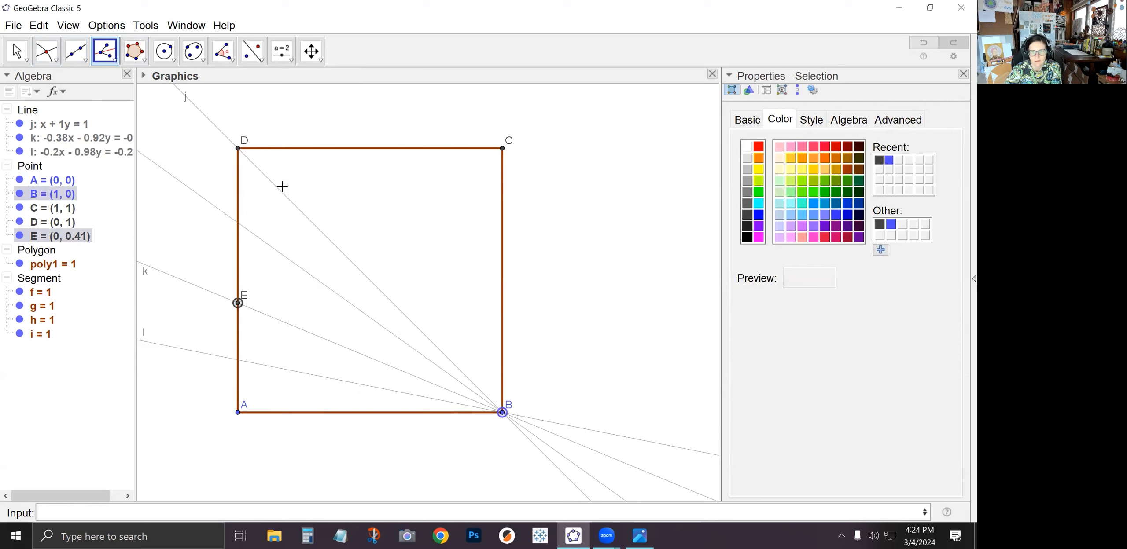
{"action": "left_click", "coordinate": [238, 149]}
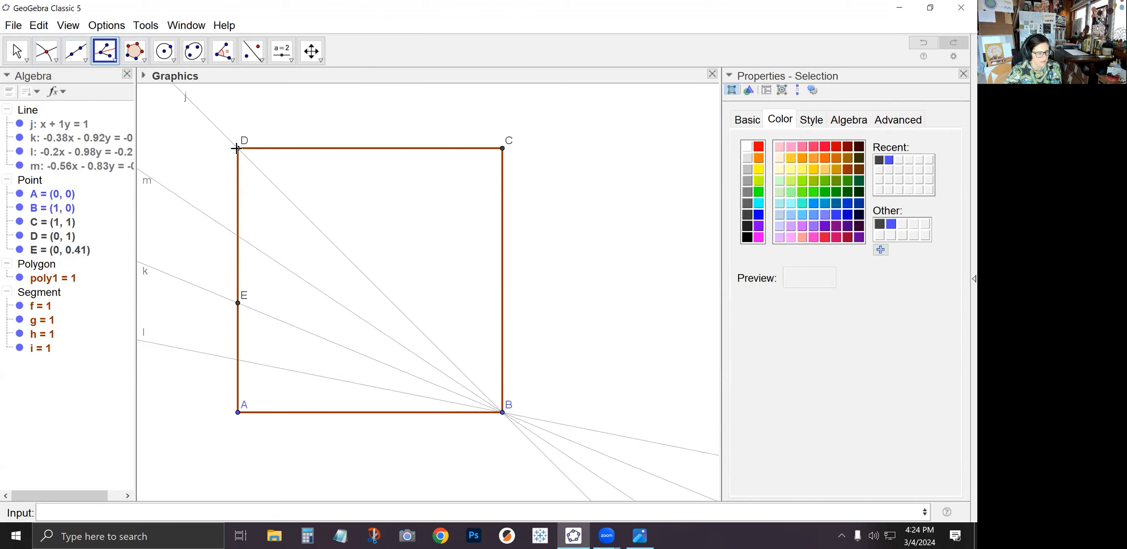
Mark the intersection of the angle EBD bisector with side AD, redoing it by selecting the line and the side separately.
{"action": "left_click", "coordinate": [46, 49]}
{"action": "left_click", "coordinate": [237, 236]}
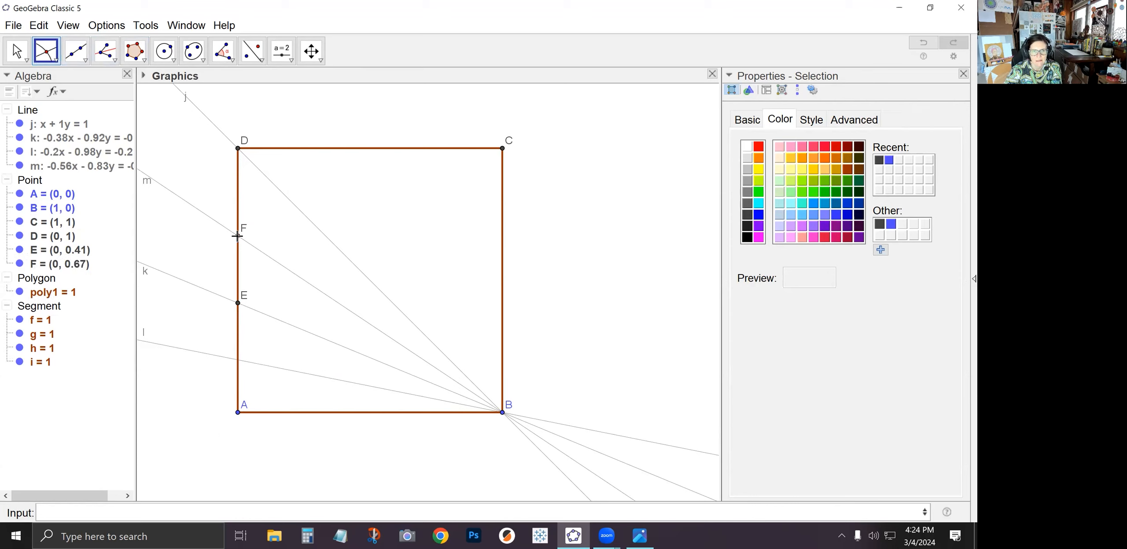
{"action": "left_click", "coordinate": [38, 25]}
{"action": "left_click", "coordinate": [60, 40]}
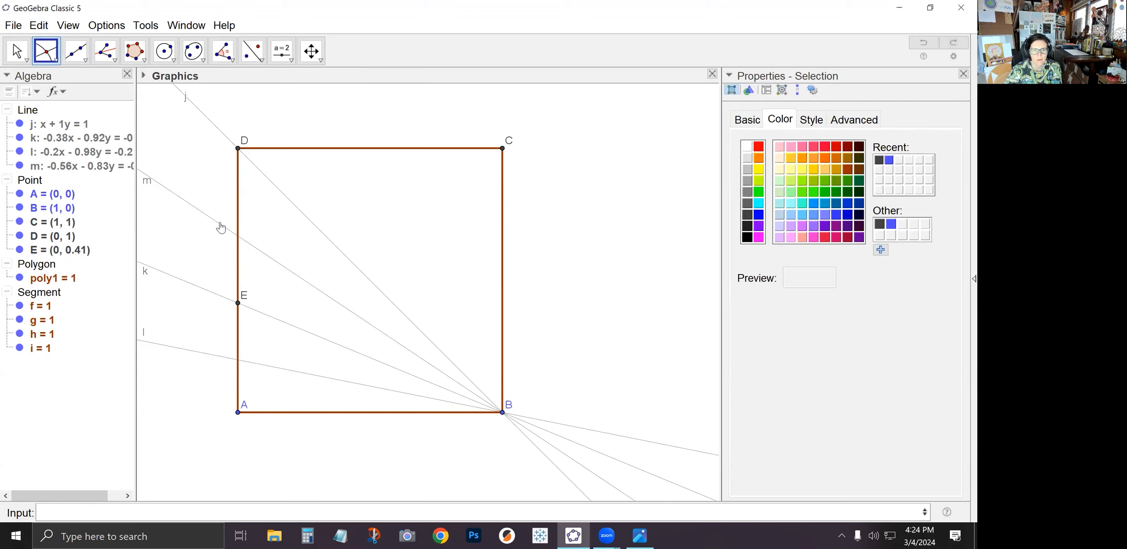
{"action": "left_click", "coordinate": [220, 229]}
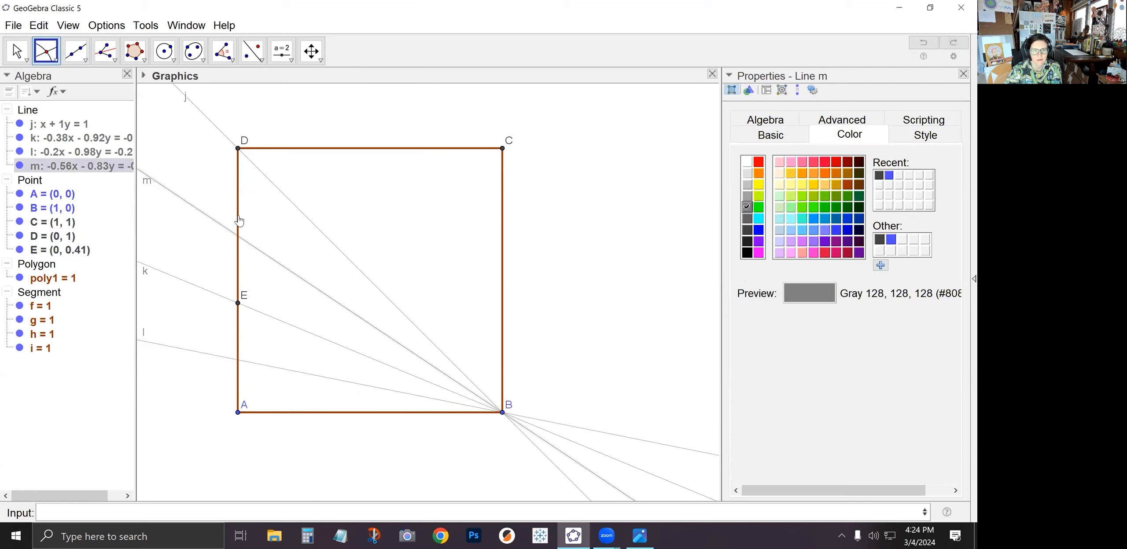
{"action": "left_click", "coordinate": [238, 216]}
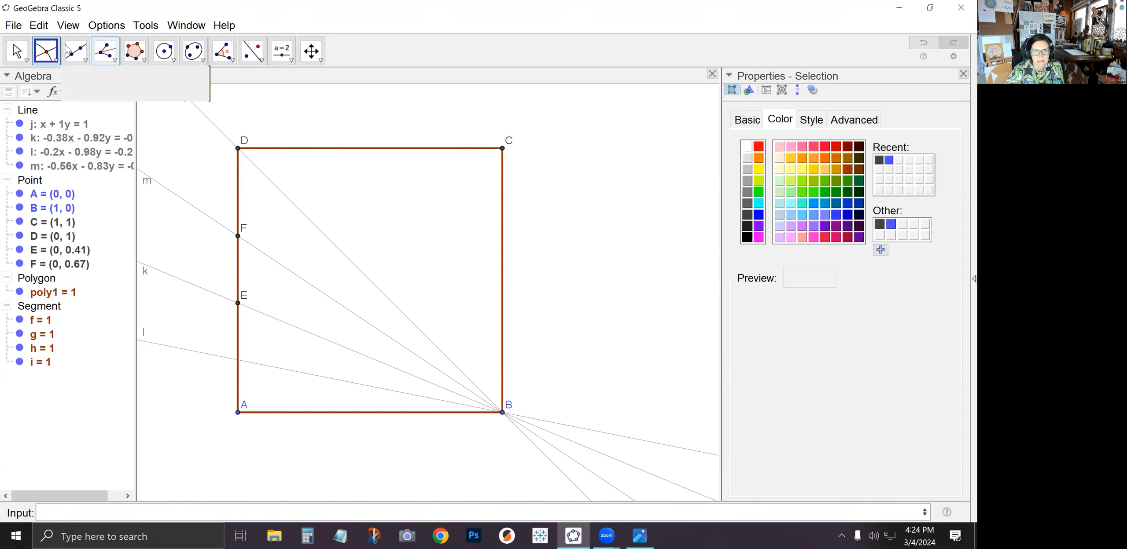
Construct the bisector of angle ADB, with its vertex at D.
{"action": "left_click", "coordinate": [105, 50]}
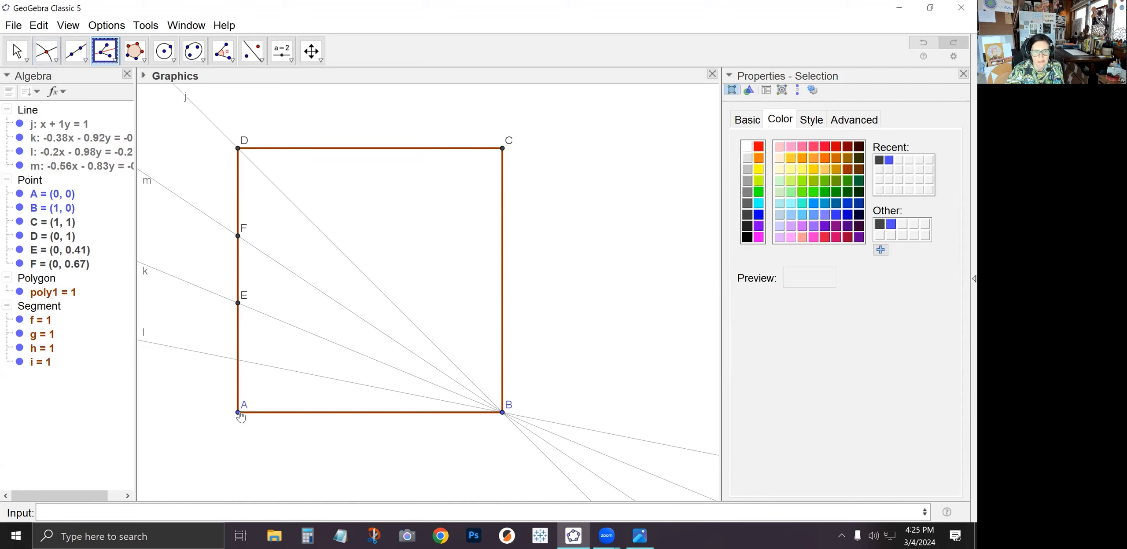
{"action": "left_click", "coordinate": [238, 414]}
{"action": "left_click", "coordinate": [238, 149]}
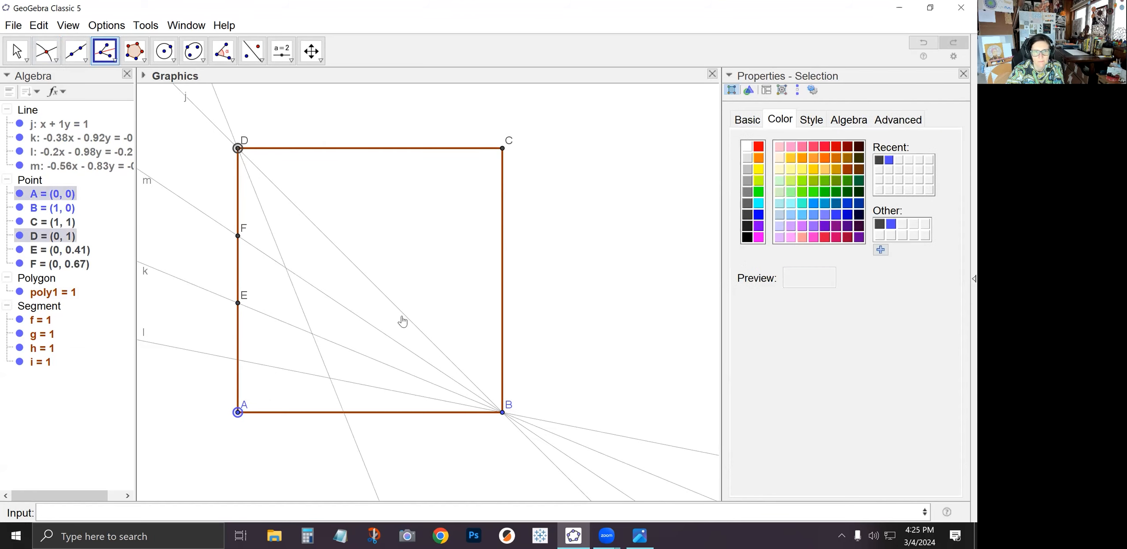
{"action": "left_click", "coordinate": [503, 413]}
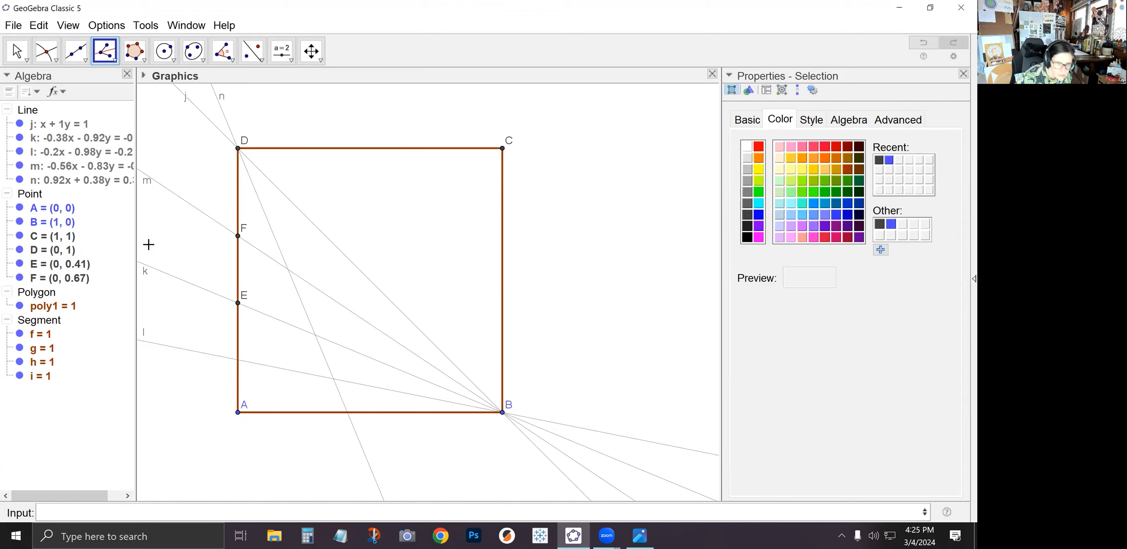
Delete point F on side AD and instead mark the intersection of the angle EBD bisector with the angle ADB bisector.
{"action": "left_click", "coordinate": [16, 50]}
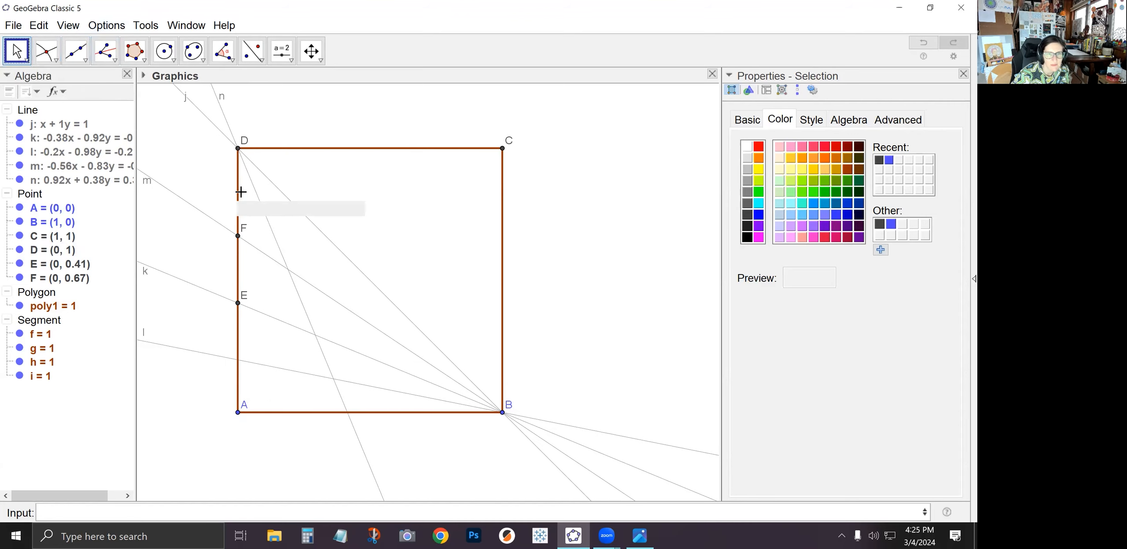
{"action": "left_click", "coordinate": [238, 236]}
{"action": "key", "text": "Delete"}
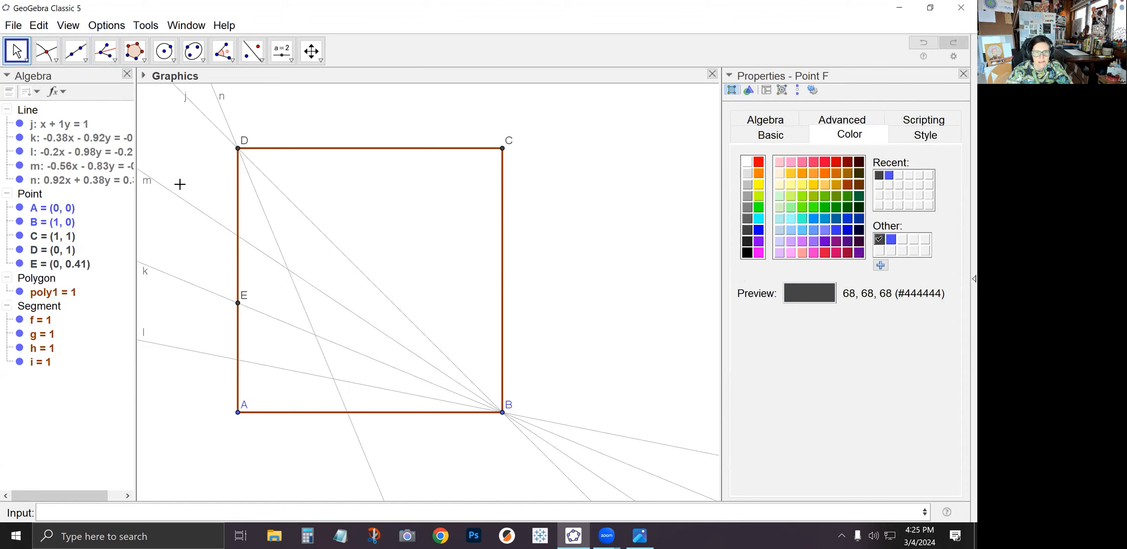
{"action": "left_click", "coordinate": [51, 59]}
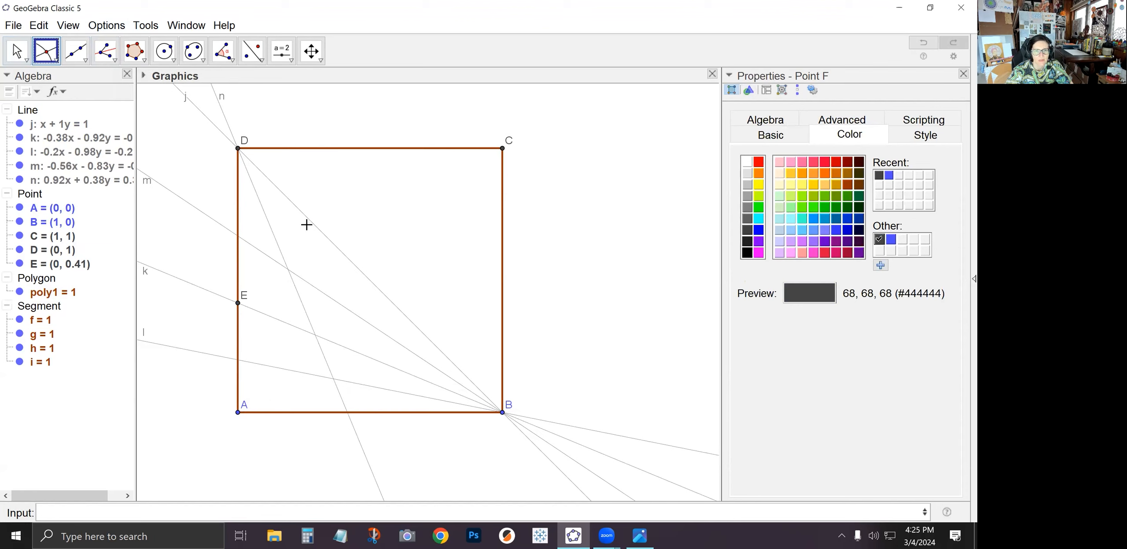
{"action": "left_click", "coordinate": [289, 270]}
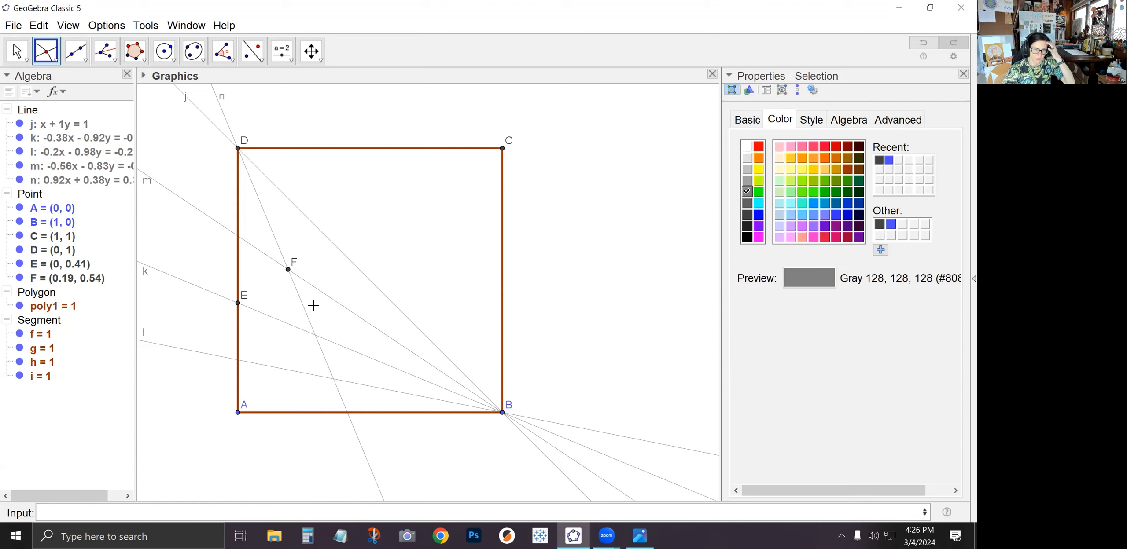
Draw a line through F perpendicular to side AD and mark its intersection with that side.
{"action": "left_click", "coordinate": [115, 62]}
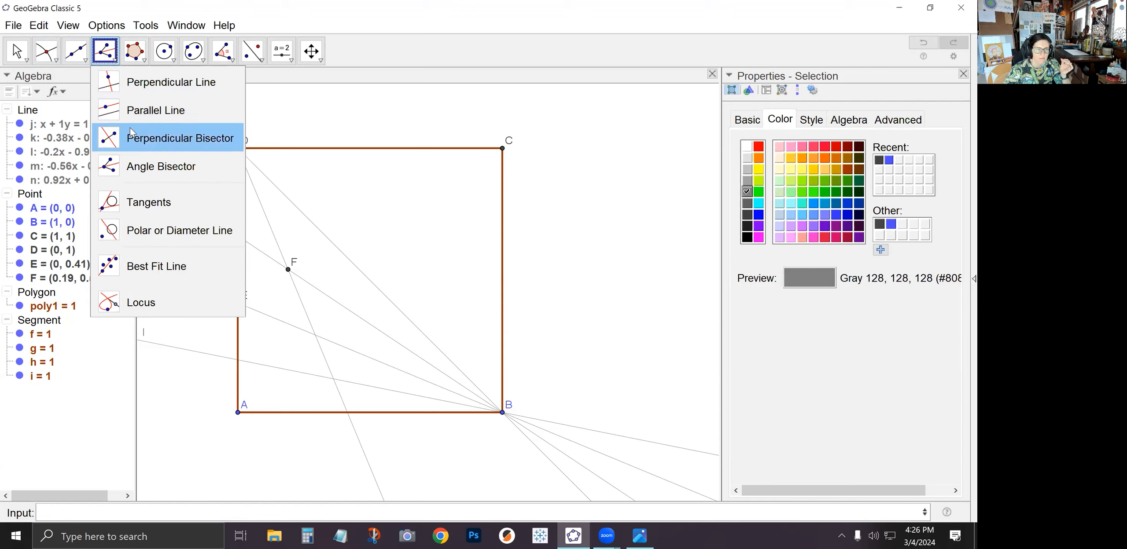
{"action": "left_click", "coordinate": [132, 86]}
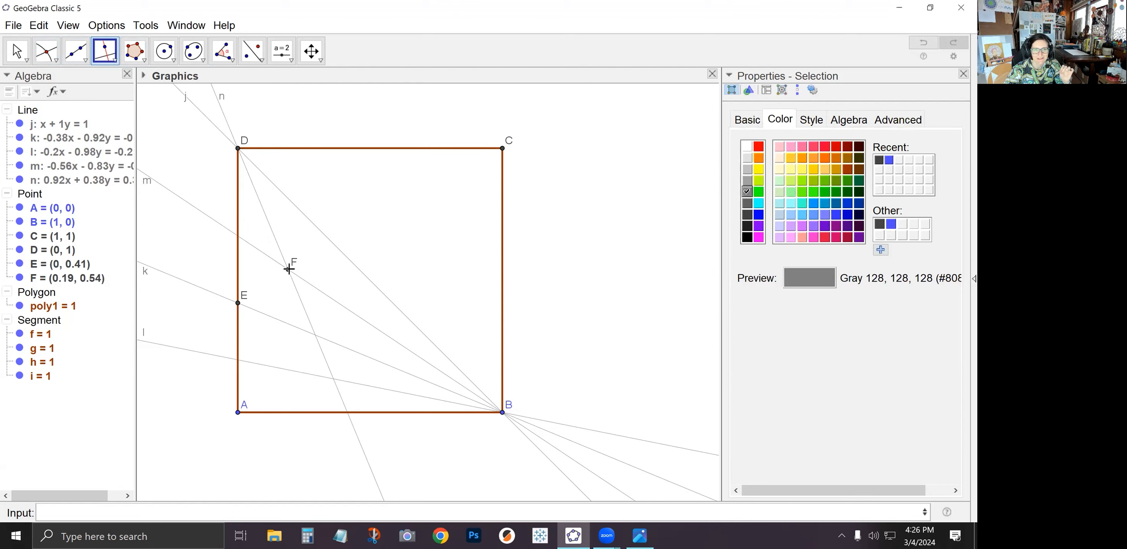
{"action": "left_click", "coordinate": [289, 268]}
{"action": "left_click", "coordinate": [237, 272]}
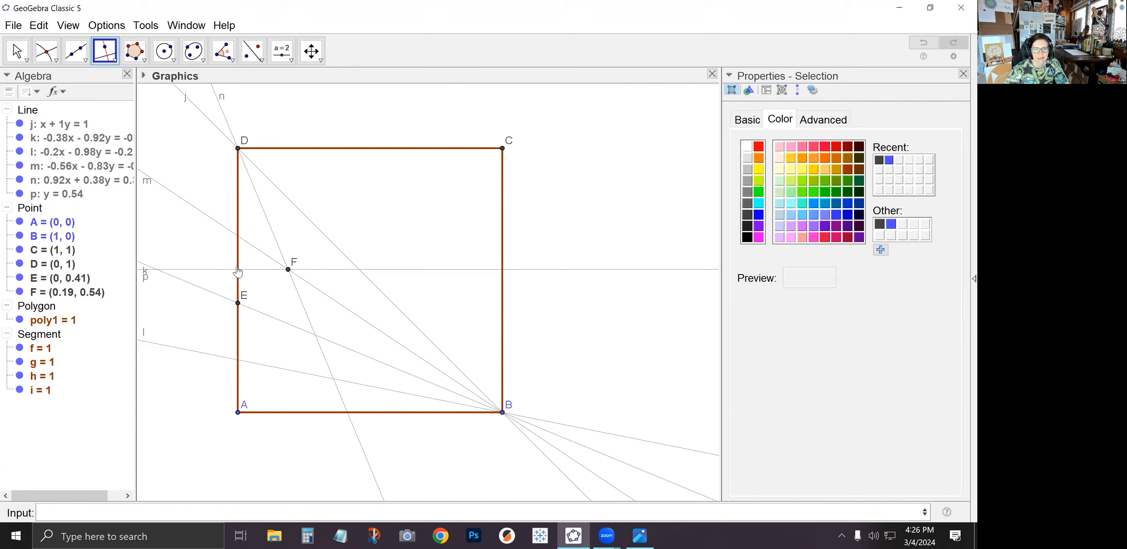
{"action": "left_click", "coordinate": [38, 48]}
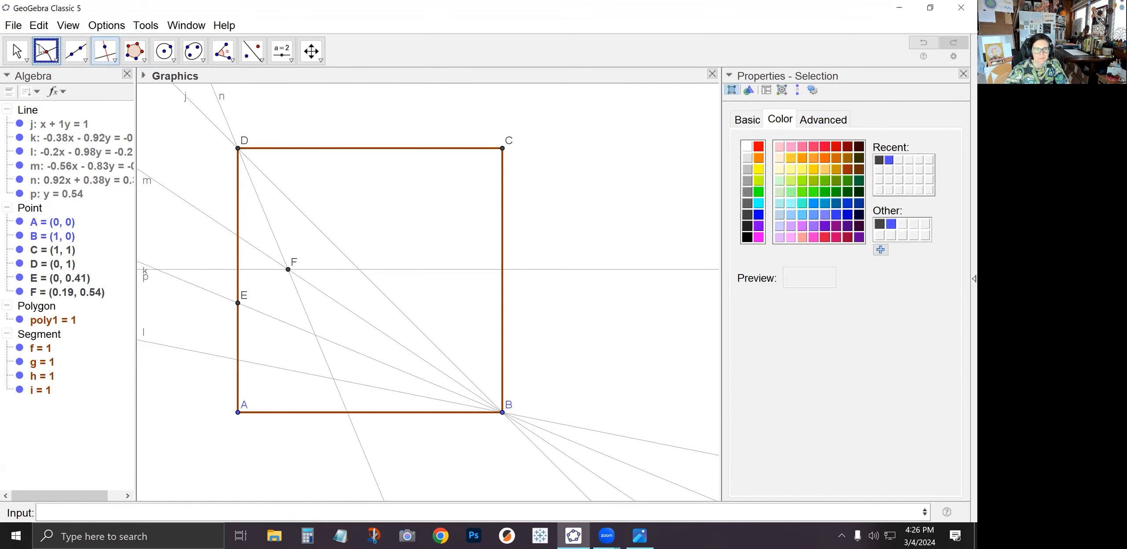
{"action": "left_click", "coordinate": [237, 268]}
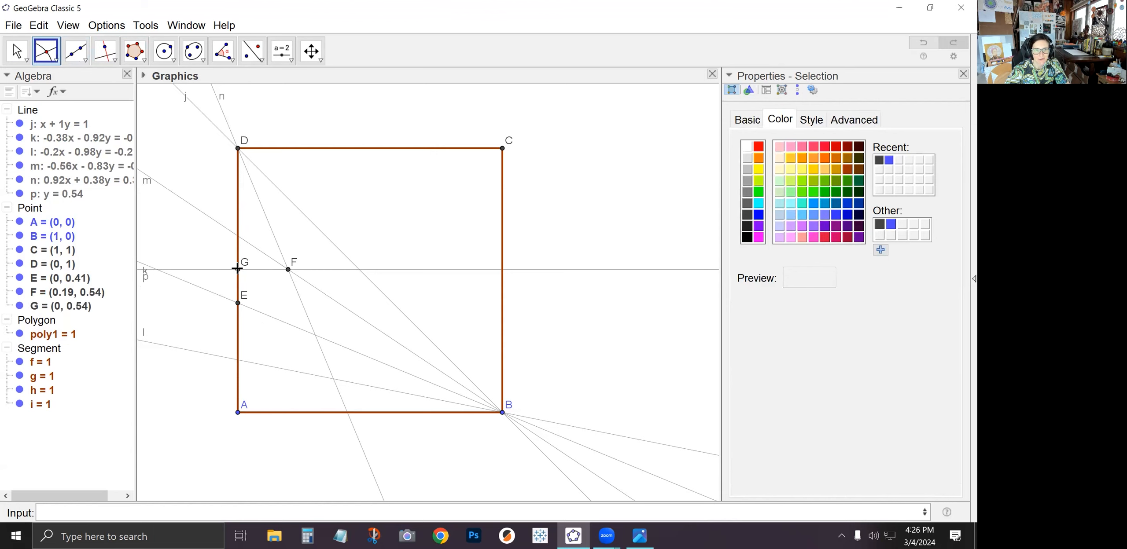
Draw a circle centred at F passing through point G on side AD.
{"action": "left_click", "coordinate": [169, 57]}
{"action": "left_click", "coordinate": [168, 56]}
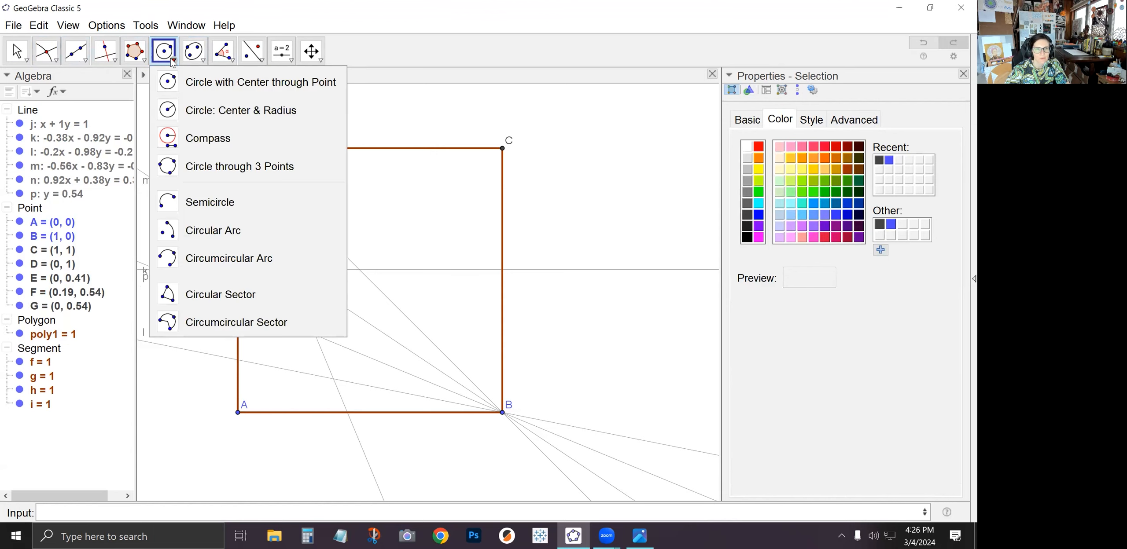
{"action": "left_click", "coordinate": [181, 83]}
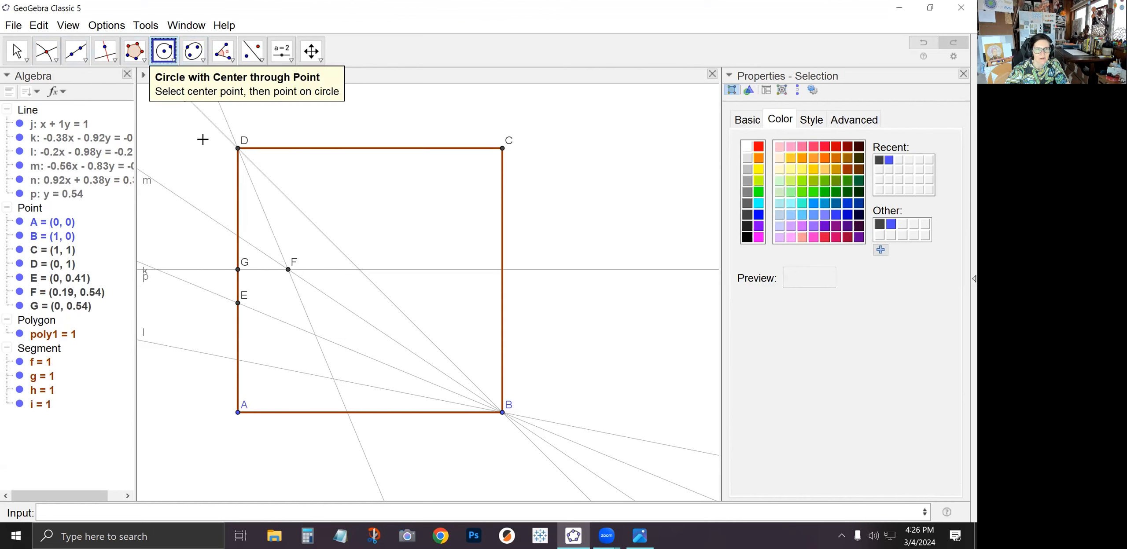
{"action": "left_click", "coordinate": [288, 268]}
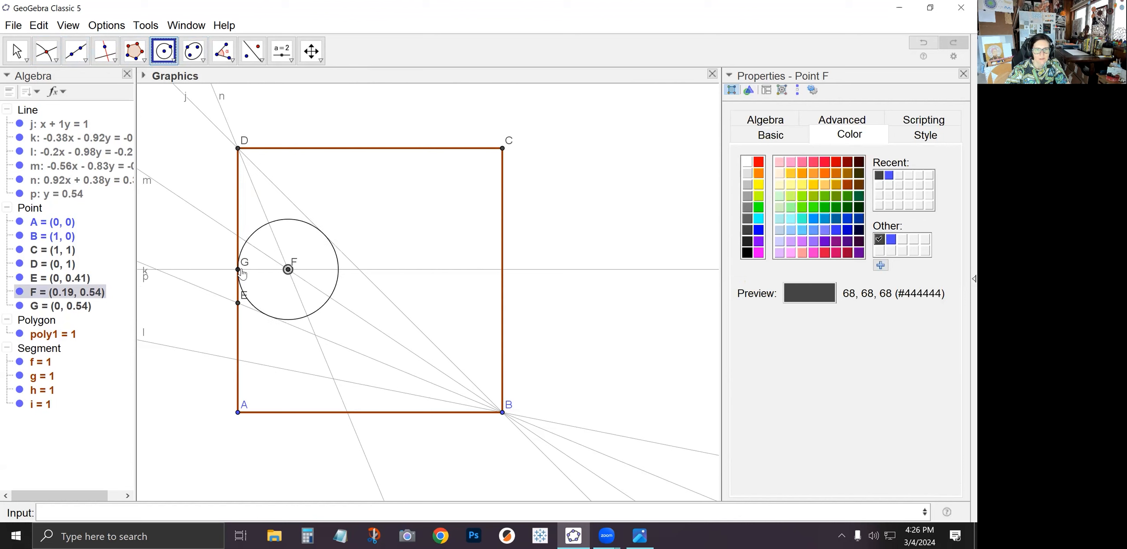
{"action": "left_click", "coordinate": [238, 270]}
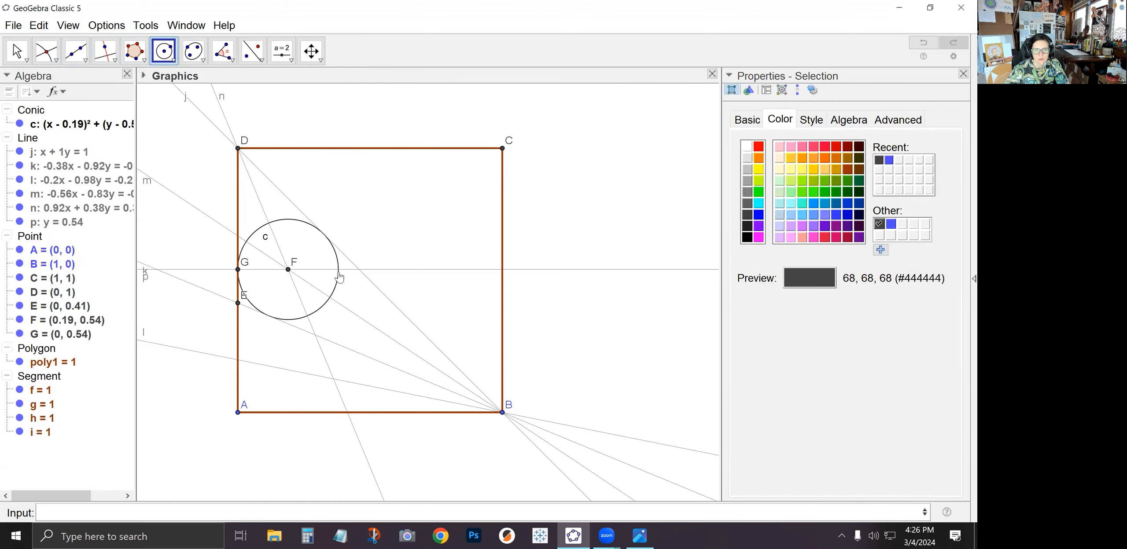
Mark the points where the circle around F meets diagonal BD and the angle ABD bisector.
{"action": "left_click", "coordinate": [45, 50]}
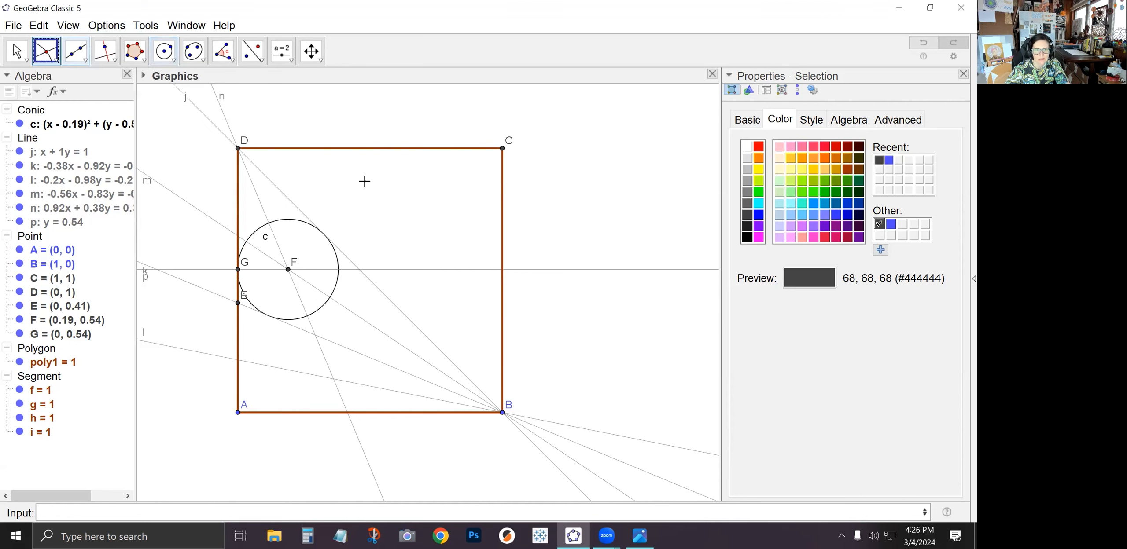
{"action": "left_click", "coordinate": [339, 269]}
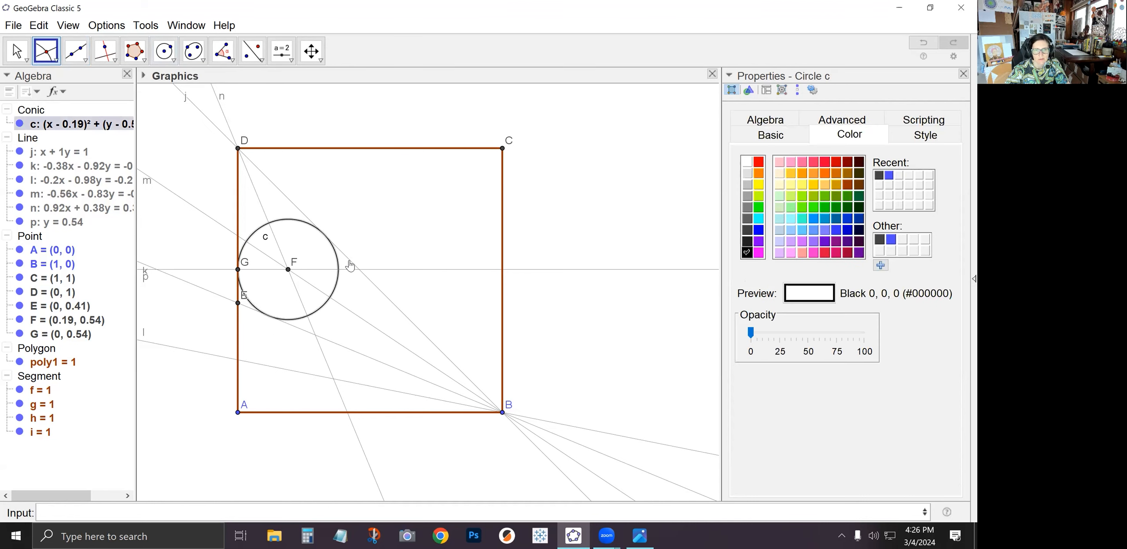
{"action": "left_click", "coordinate": [349, 260]}
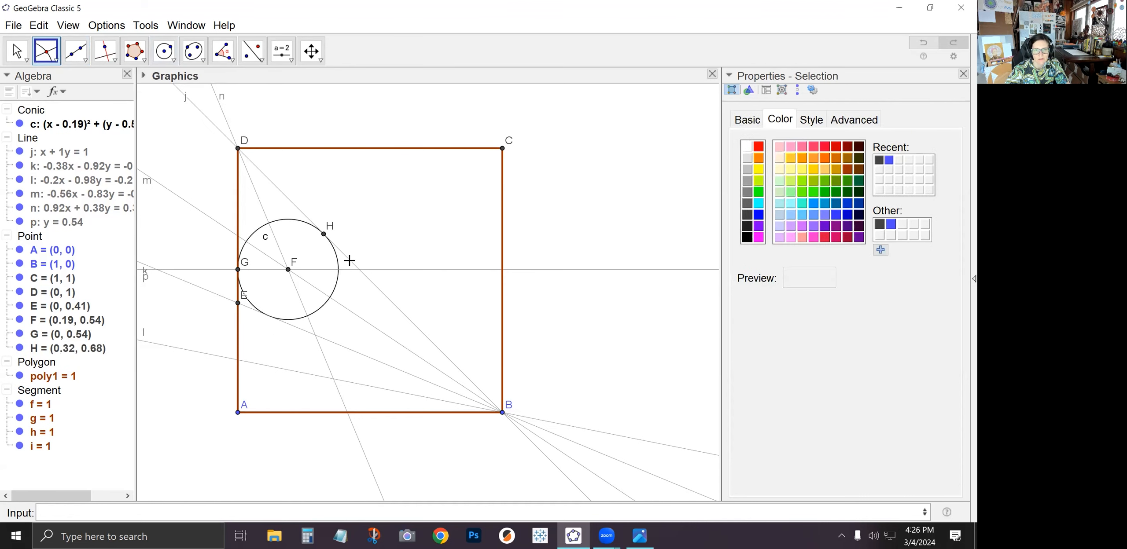
{"action": "left_click", "coordinate": [317, 311]}
{"action": "left_click", "coordinate": [327, 339]}
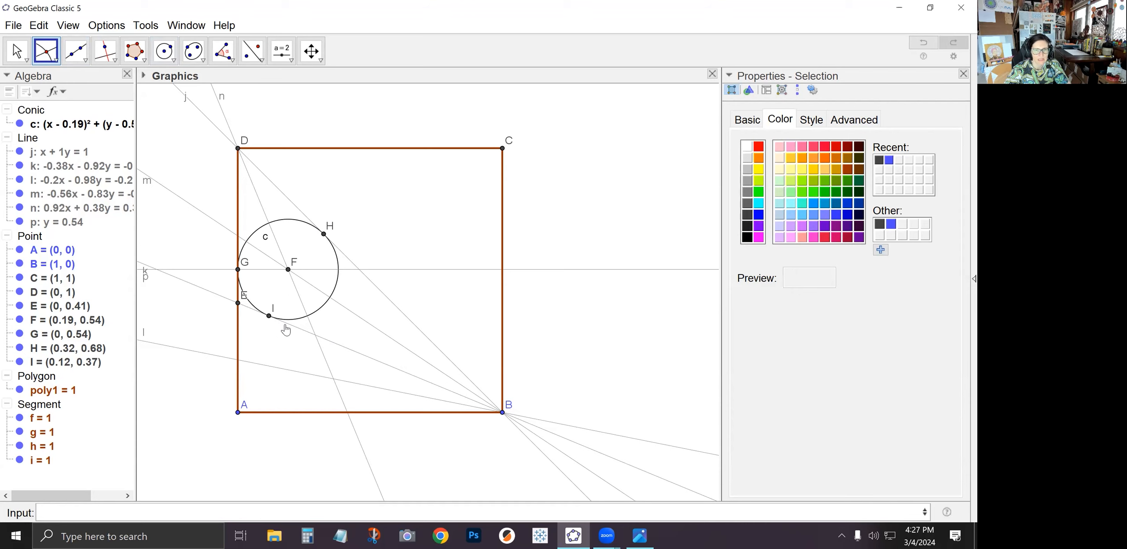
{"action": "left_click", "coordinate": [20, 53]}
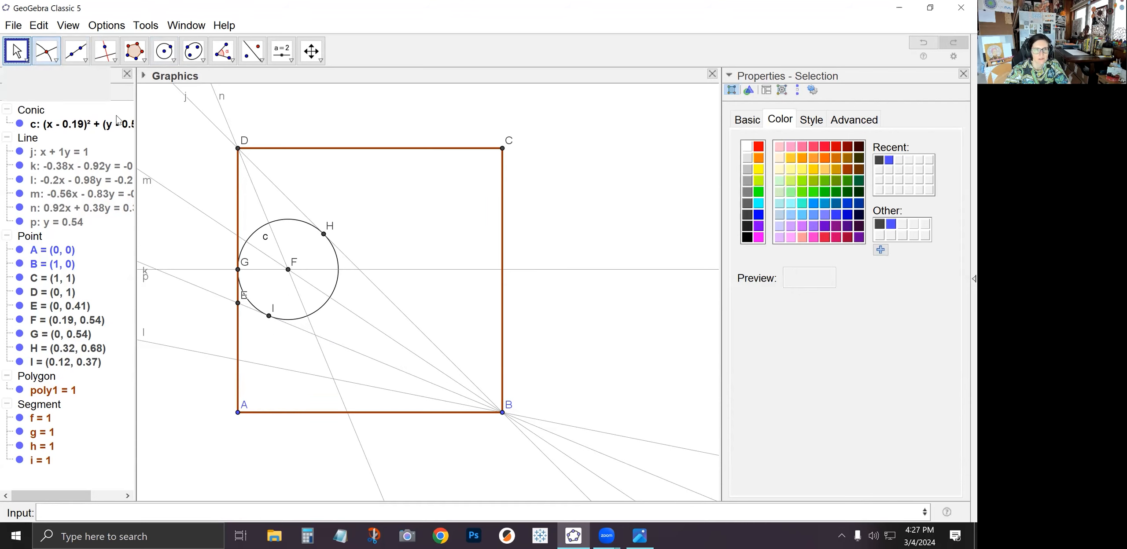
{"action": "left_click", "coordinate": [208, 181]}
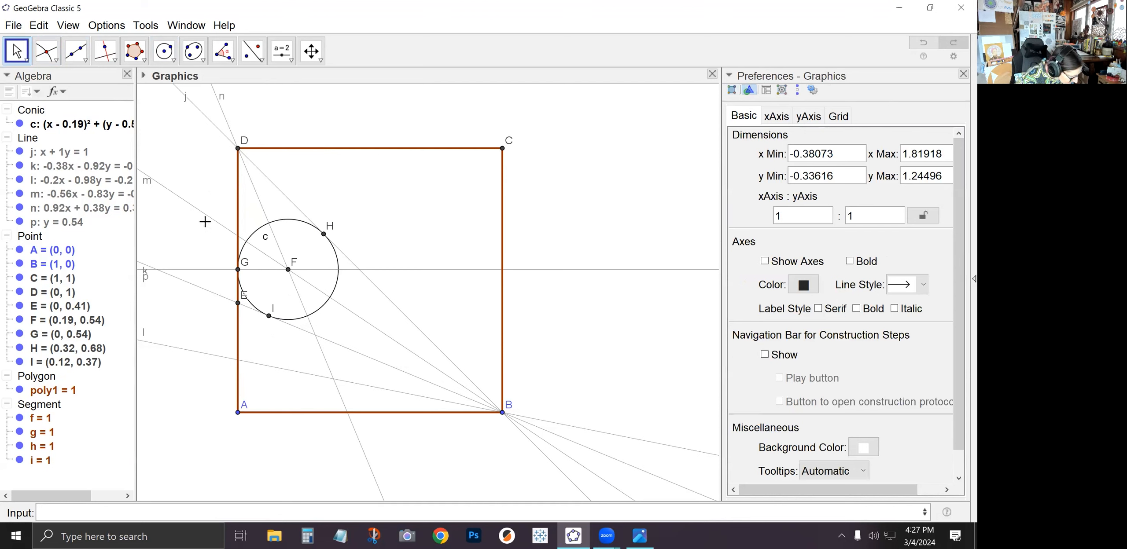
Draw two circles through point H, one centred at D and the other centred at B.
{"action": "mouse_move", "coordinate": [211, 220]}
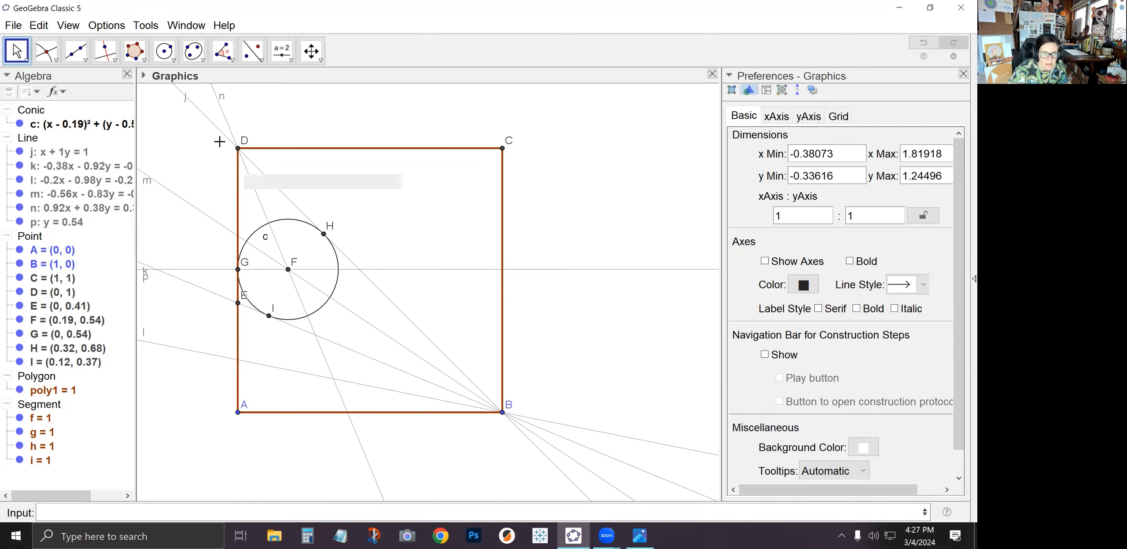
{"action": "left_click", "coordinate": [164, 50]}
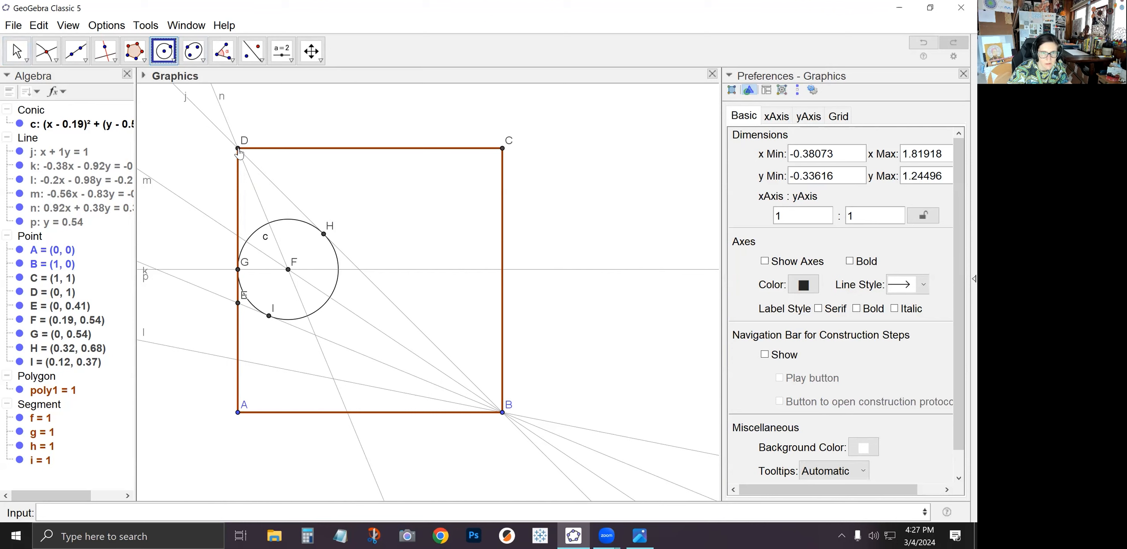
{"action": "left_click", "coordinate": [237, 149]}
{"action": "left_click", "coordinate": [324, 235]}
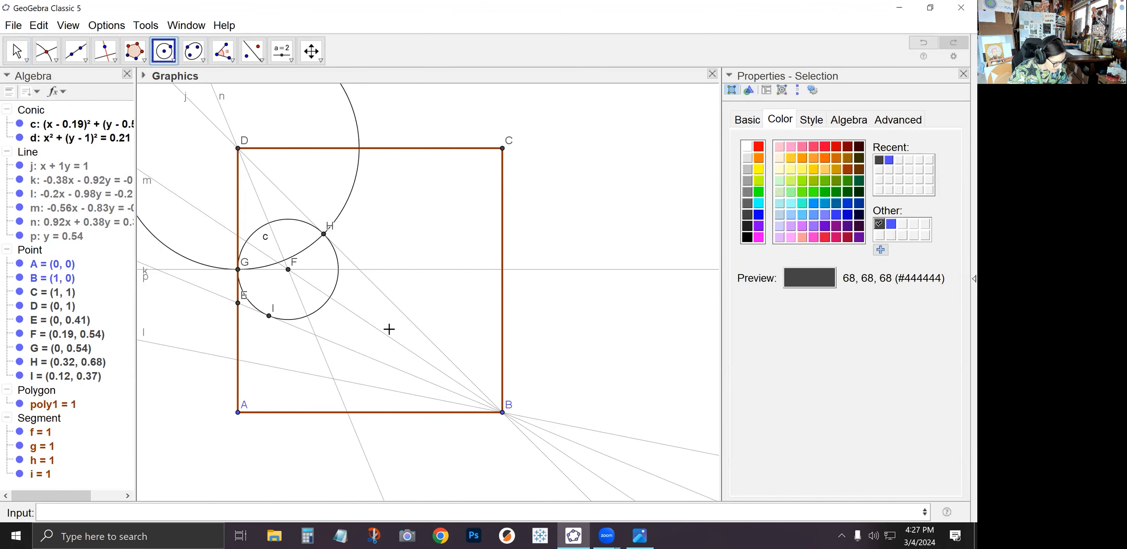
{"action": "left_click", "coordinate": [502, 414]}
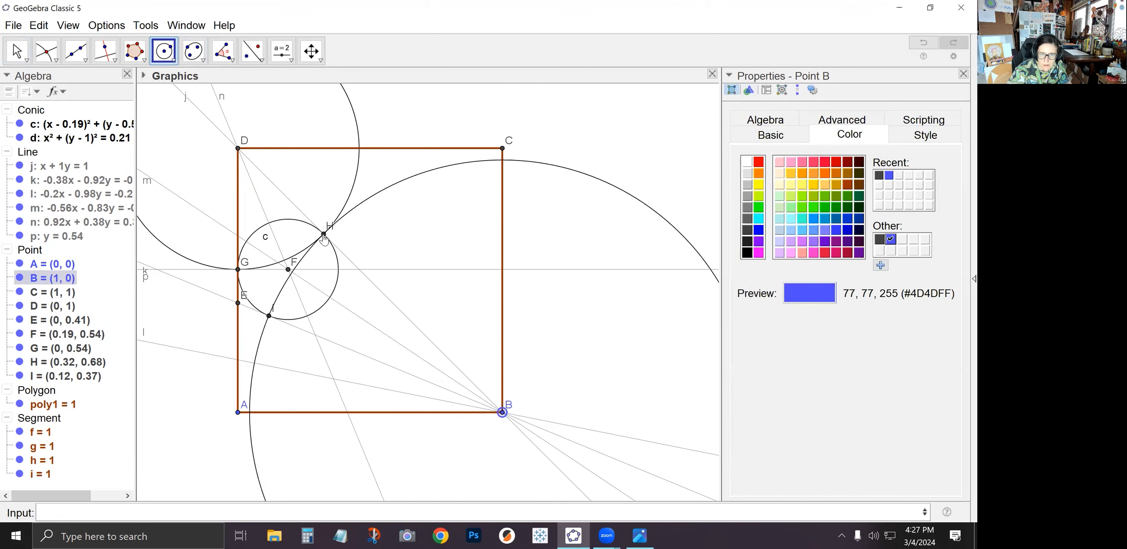
{"action": "left_click", "coordinate": [324, 234]}
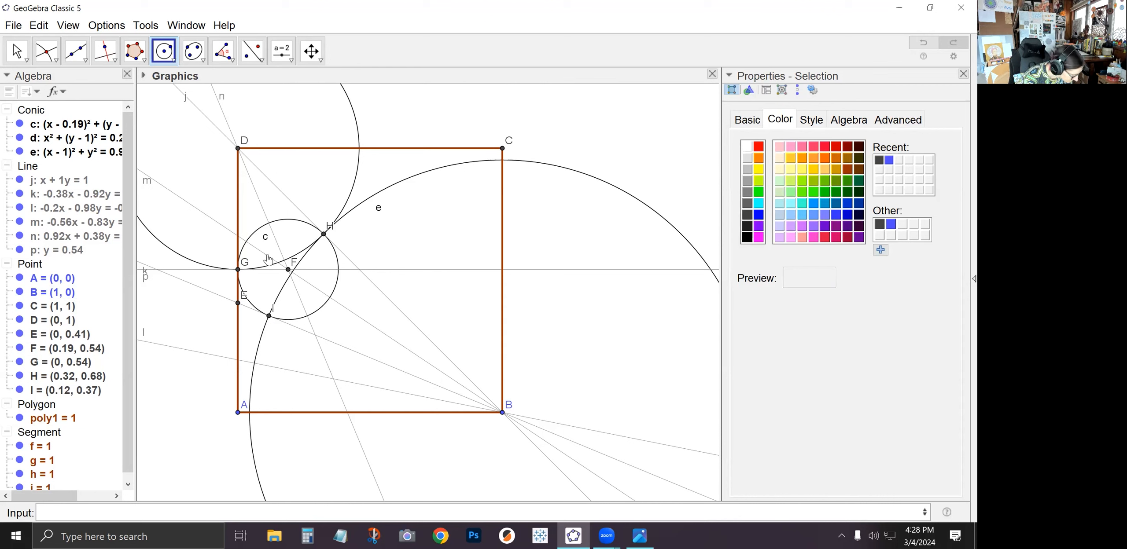
Draw a line through points H and G.
{"action": "left_click", "coordinate": [75, 50]}
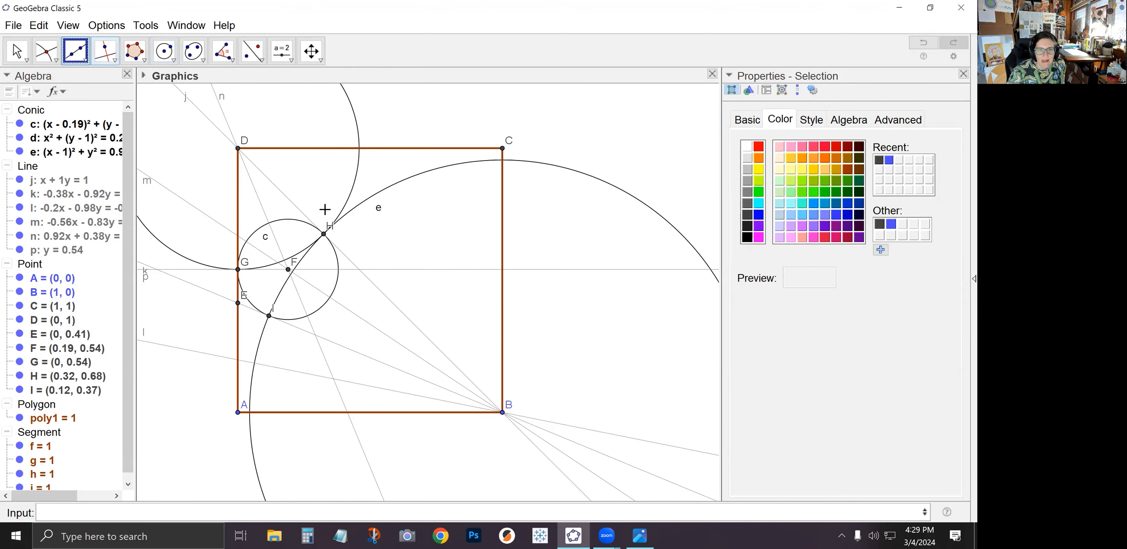
{"action": "left_click", "coordinate": [323, 235]}
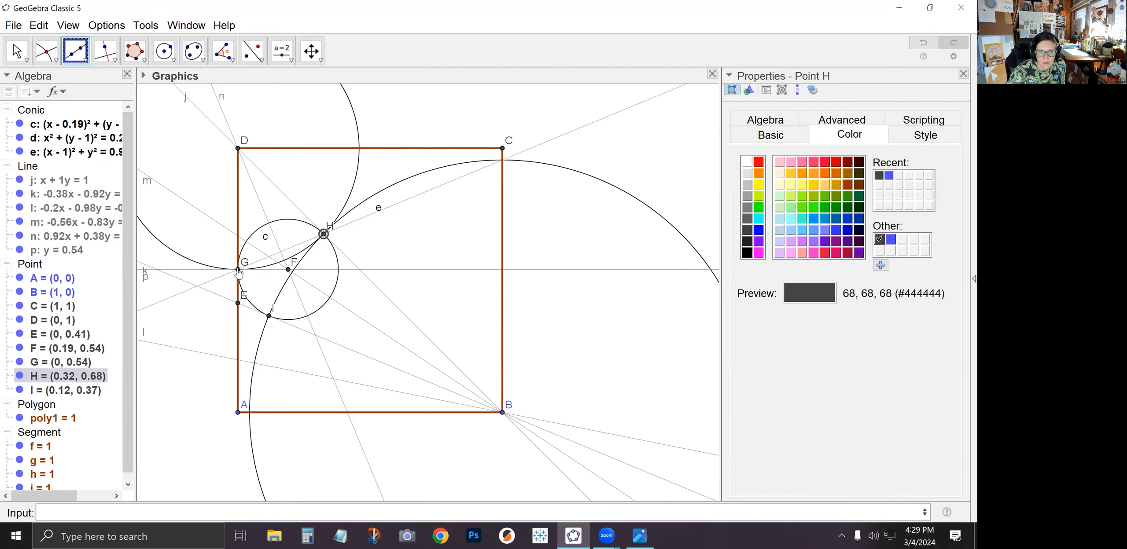
{"action": "left_click", "coordinate": [238, 271]}
Colour the line through G and H blue and set its line thickness to 3.
{"action": "left_click", "coordinate": [17, 50]}
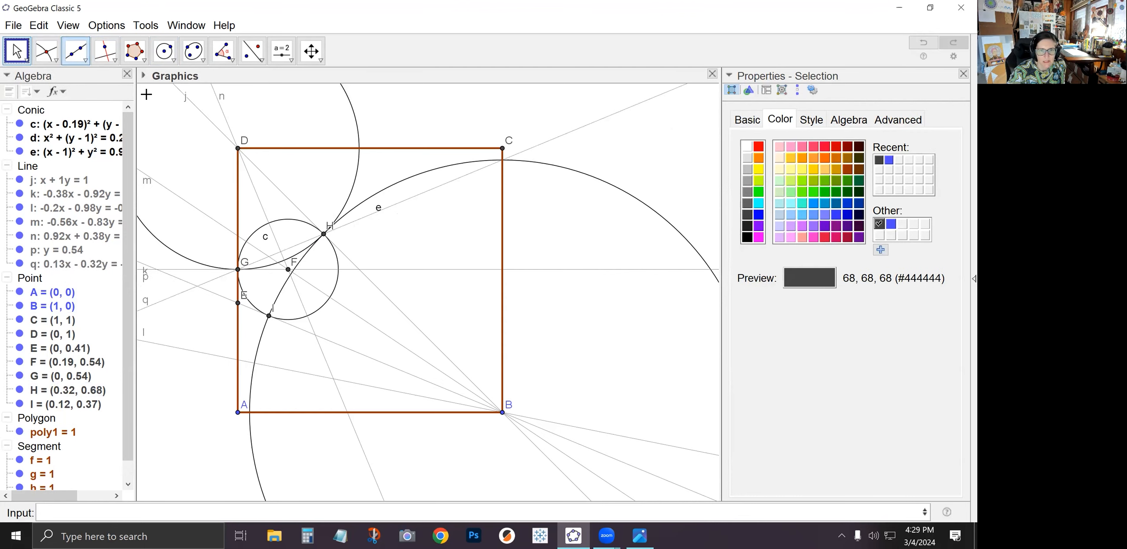
{"action": "left_click", "coordinate": [398, 205]}
{"action": "left_click", "coordinate": [758, 230]}
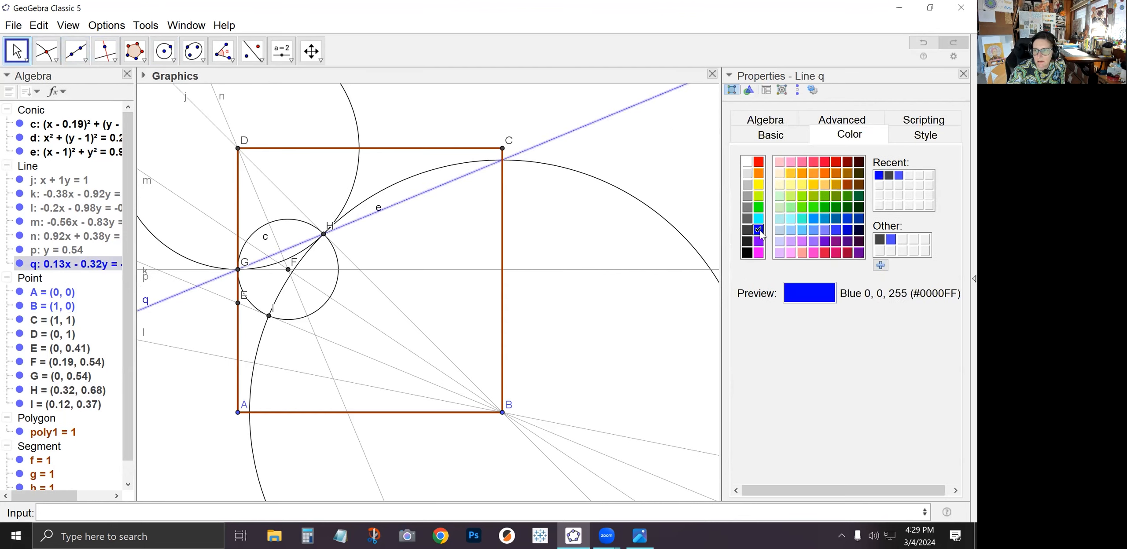
{"action": "left_click", "coordinate": [925, 135]}
{"action": "left_click", "coordinate": [759, 178]}
{"action": "left_click_drag", "start_coordinate": [762, 181], "coordinate": [770, 183]}
{"action": "left_click", "coordinate": [655, 182]}
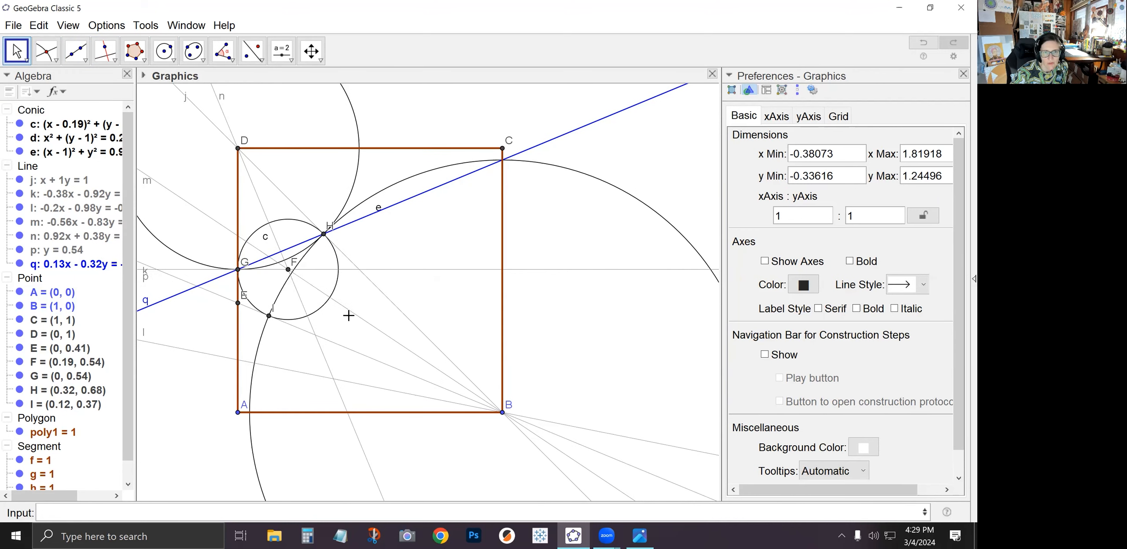
Reflect the blue line GH about the angle EBD bisector, the line through F and B.
{"action": "left_click", "coordinate": [251, 53]}
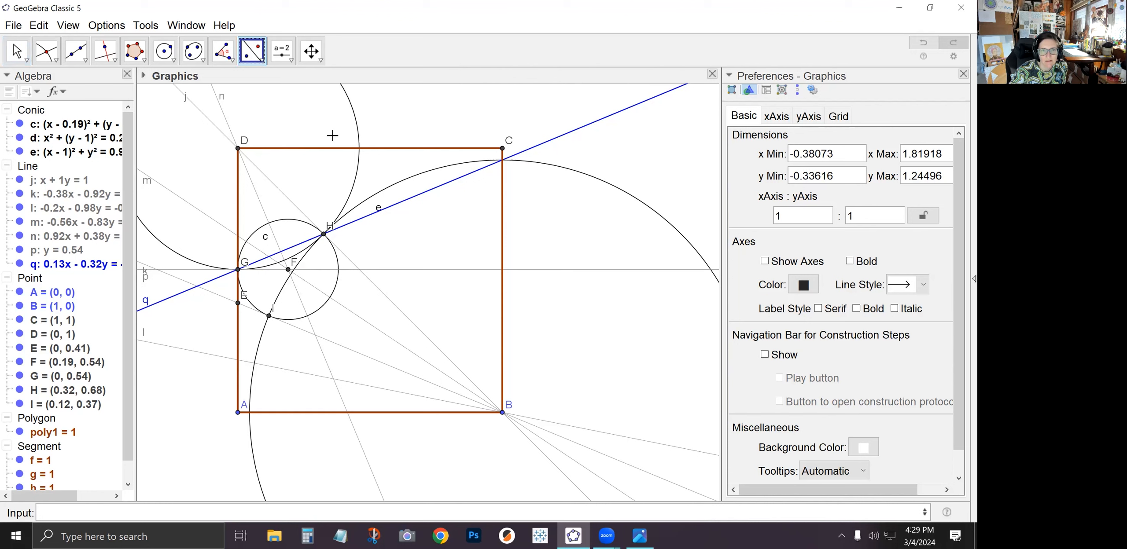
{"action": "left_click", "coordinate": [408, 199]}
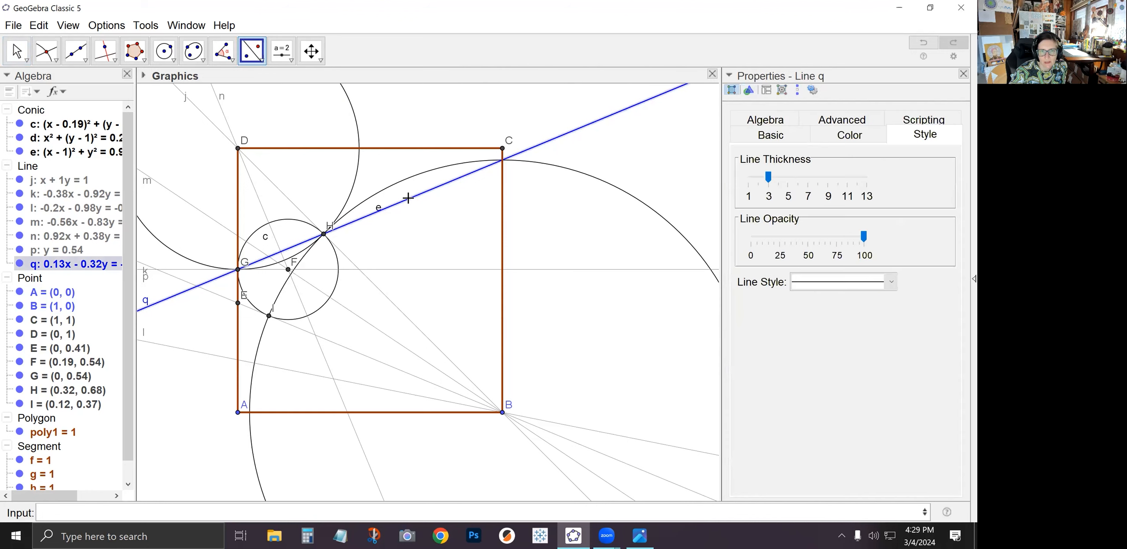
{"action": "left_click", "coordinate": [256, 249]}
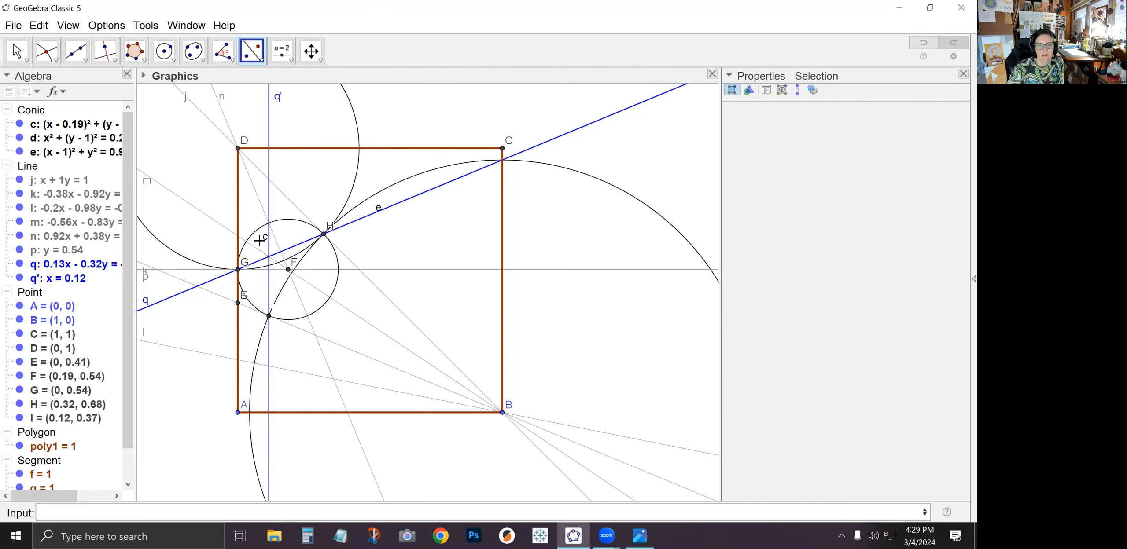
Mark where the vertical blue line intersects the line through D and F, and where it intersects diagonal BD.
{"action": "left_click", "coordinate": [46, 50]}
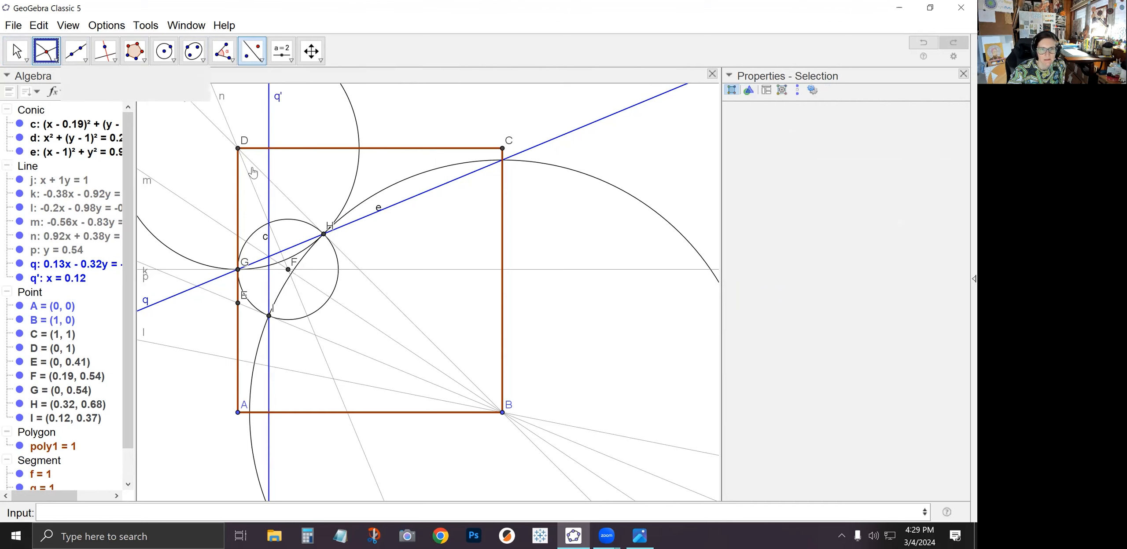
{"action": "left_click", "coordinate": [269, 224]}
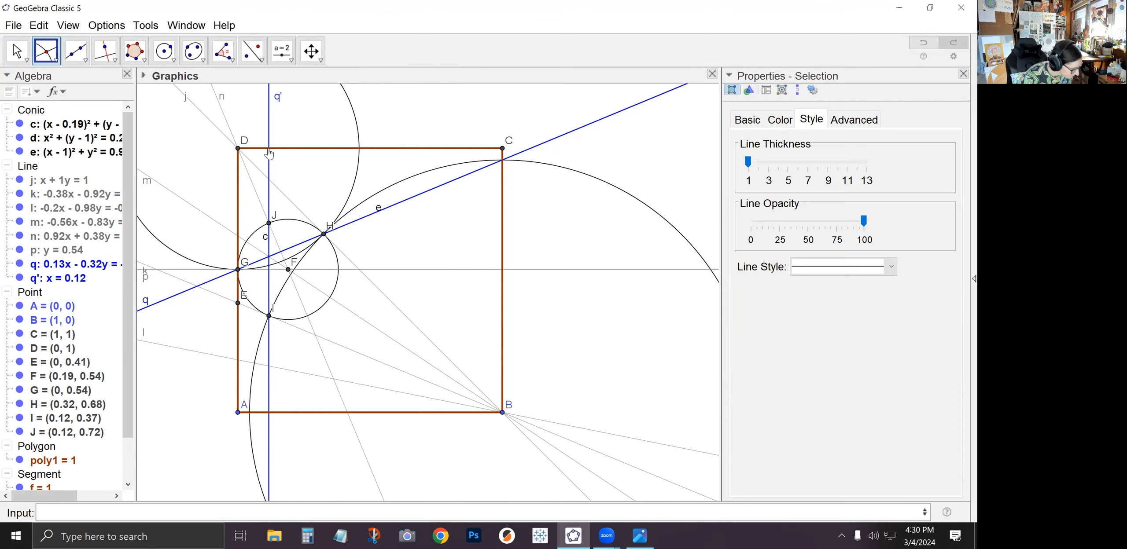
{"action": "left_click", "coordinate": [268, 178]}
Reflect the vertical blue line about the line through D and F, and mark the image's intersection with side AD.
{"action": "left_click", "coordinate": [247, 55]}
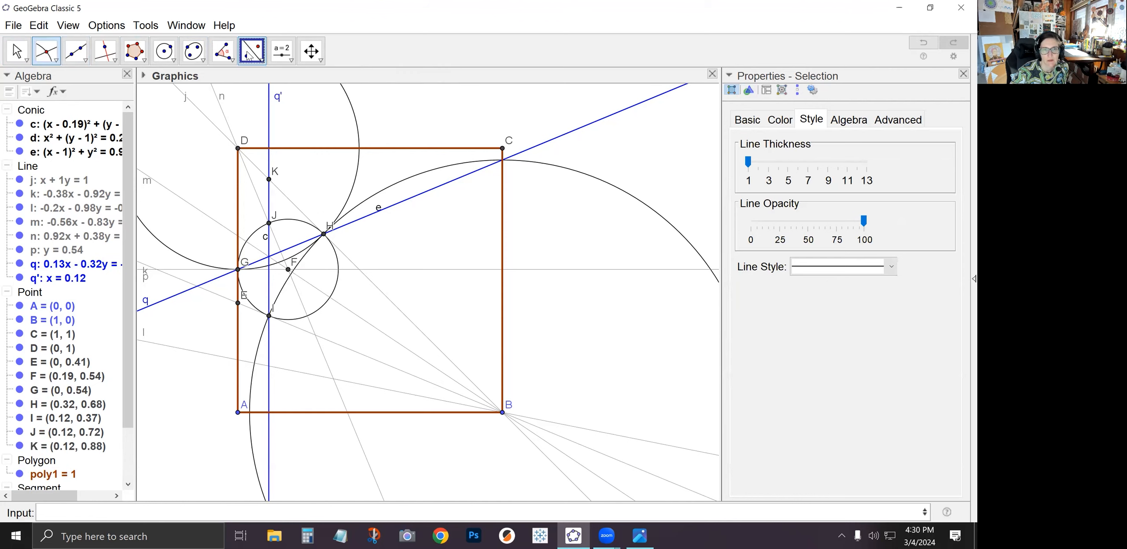
{"action": "left_click", "coordinate": [270, 204]}
{"action": "left_click", "coordinate": [260, 203]}
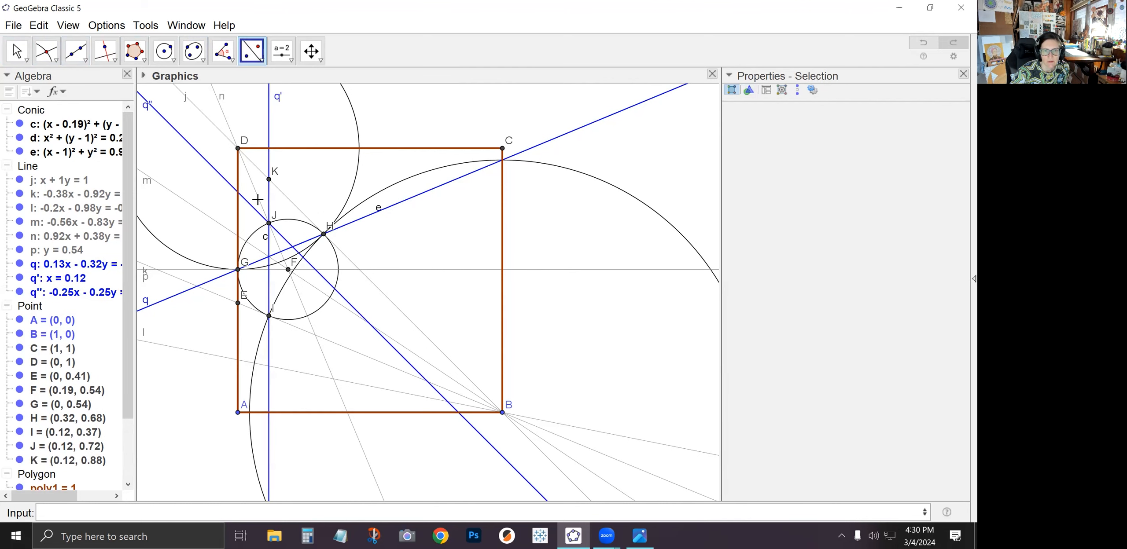
{"action": "left_click", "coordinate": [60, 58]}
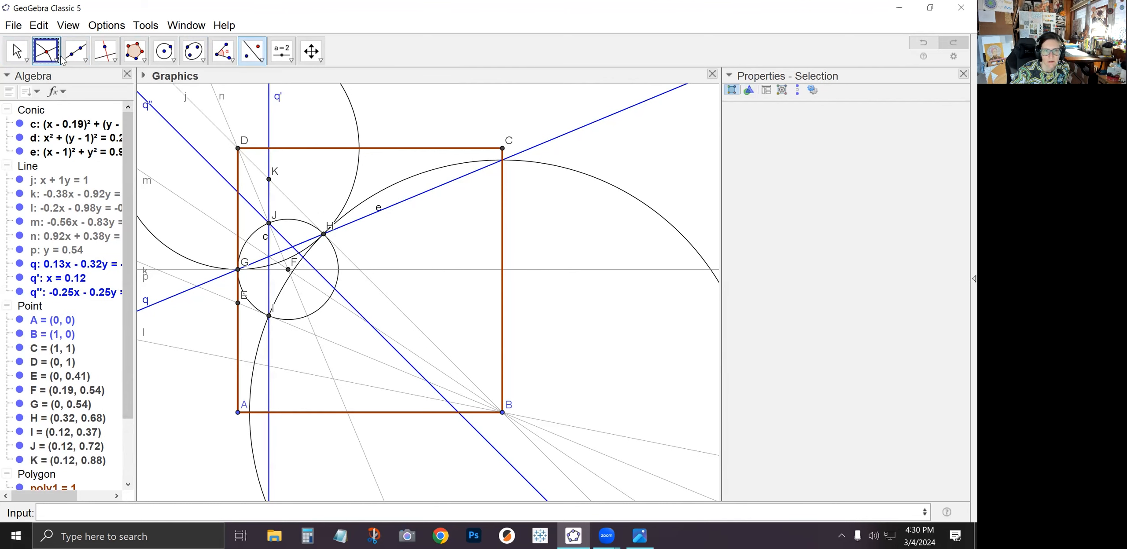
{"action": "left_click", "coordinate": [238, 191]}
Reflect the vertical blue line about diagonal BD, and mark the image's intersection with the line through D and F.
{"action": "left_click", "coordinate": [252, 51]}
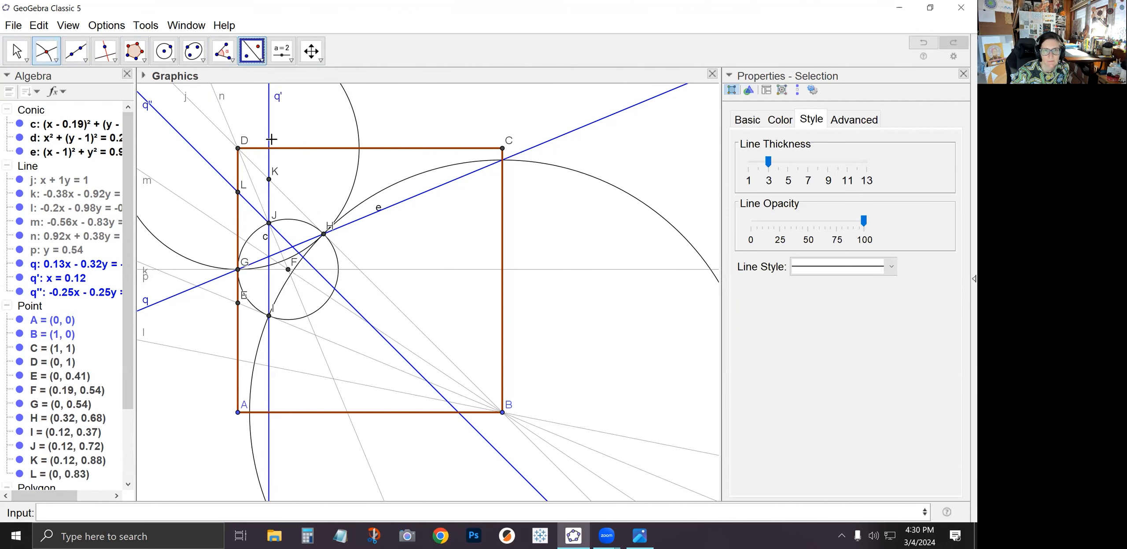
{"action": "left_click", "coordinate": [269, 155]}
{"action": "left_click", "coordinate": [259, 169]}
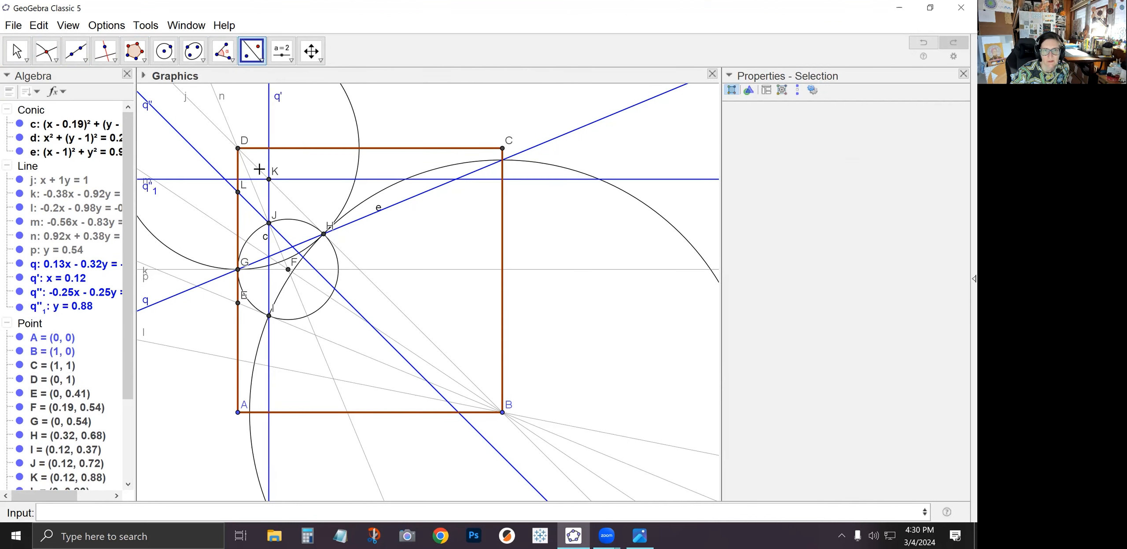
{"action": "left_click", "coordinate": [46, 51]}
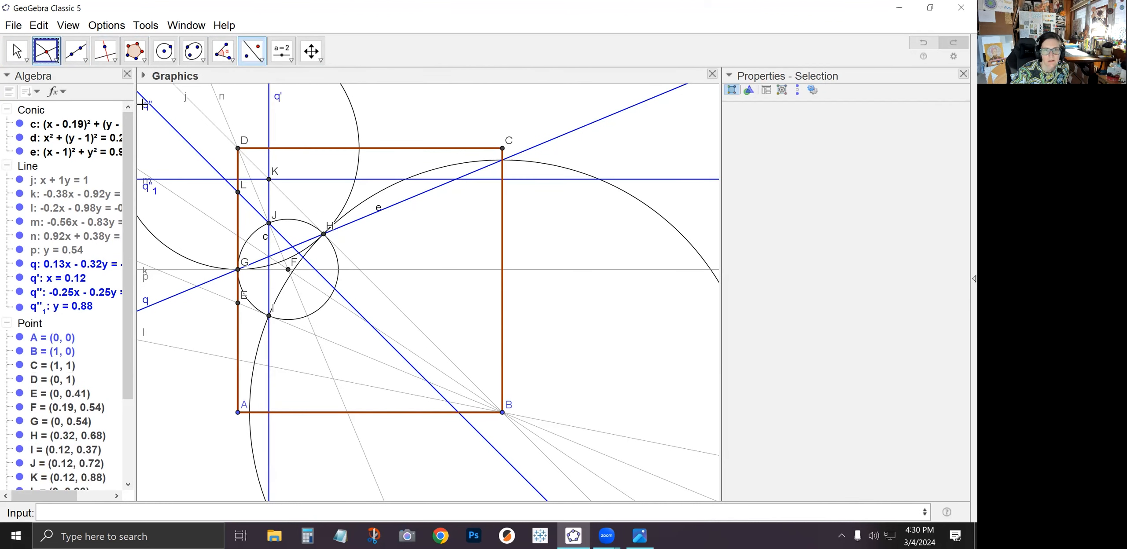
{"action": "left_click", "coordinate": [250, 180]}
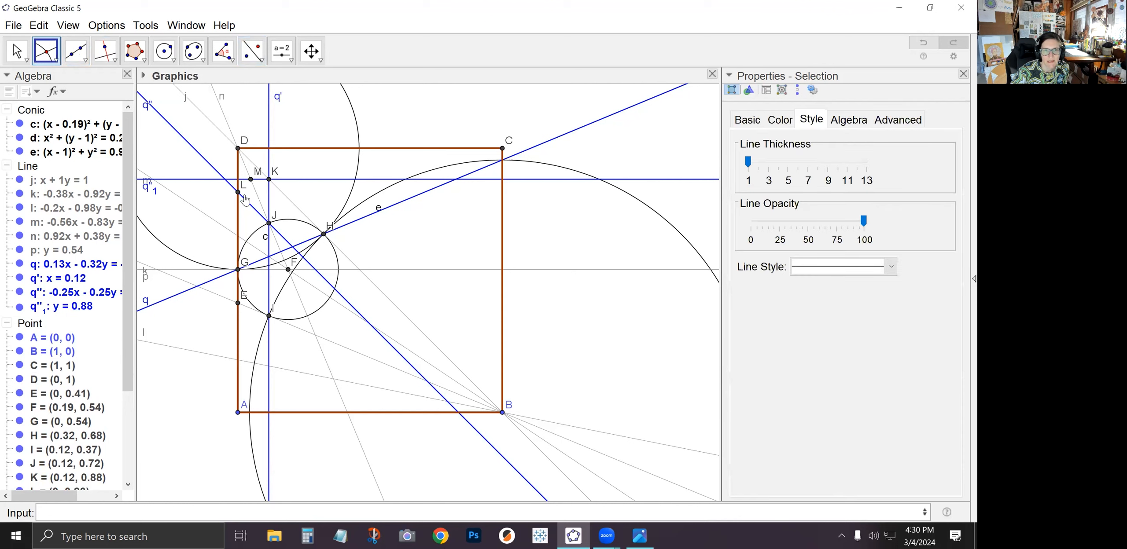
Draw a four-sided polygon through points M, L, J and K.
{"action": "left_click", "coordinate": [136, 54]}
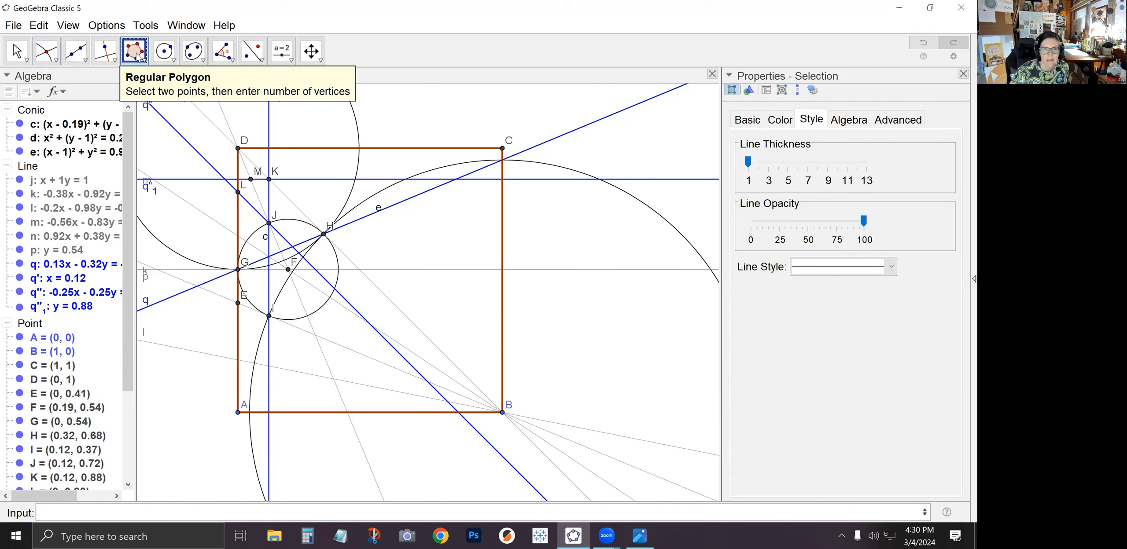
{"action": "left_click", "coordinate": [144, 62]}
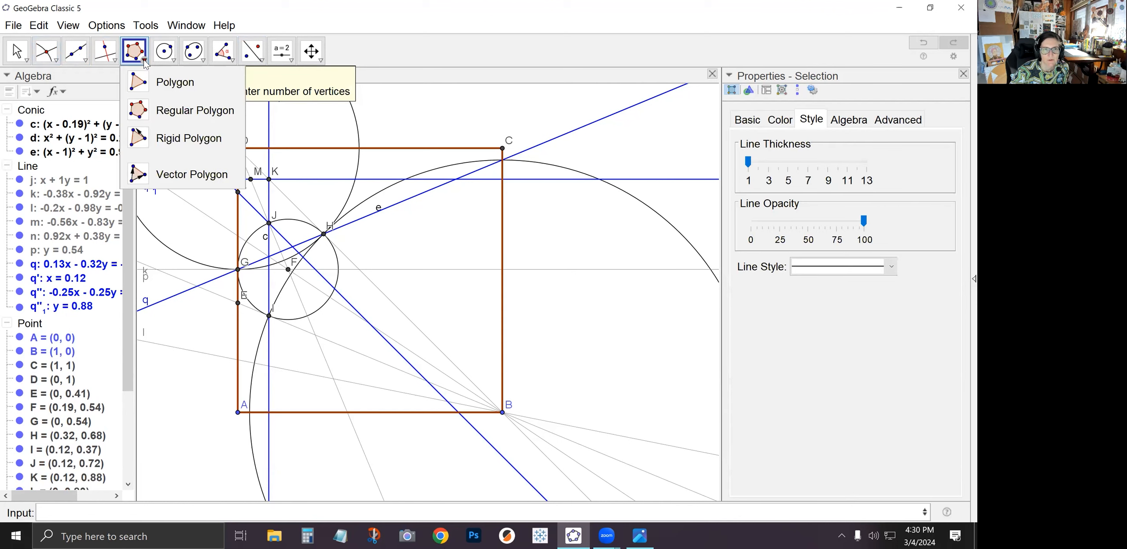
{"action": "left_click", "coordinate": [148, 85]}
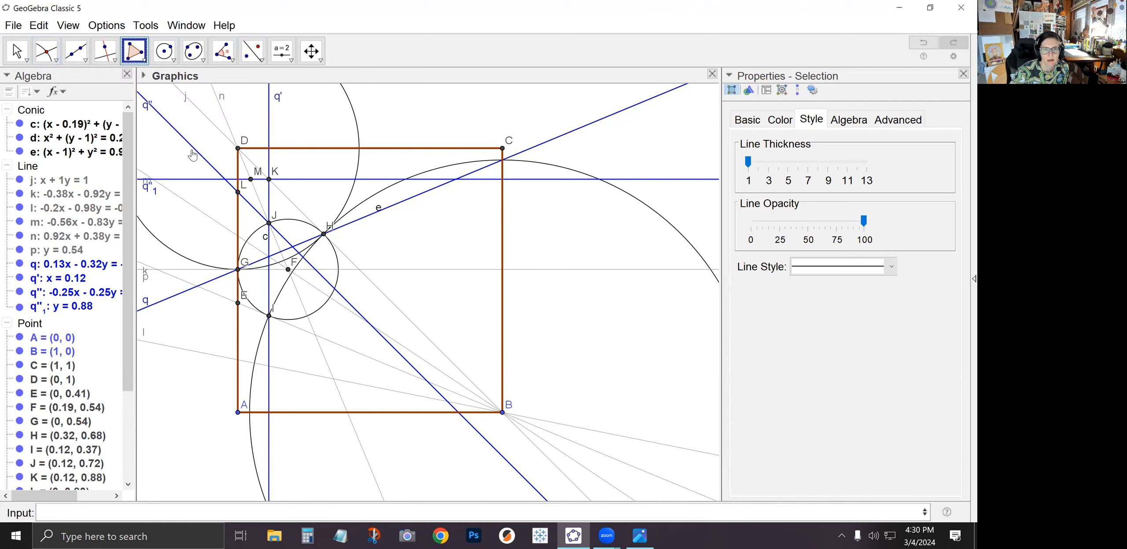
{"action": "left_click", "coordinate": [251, 179]}
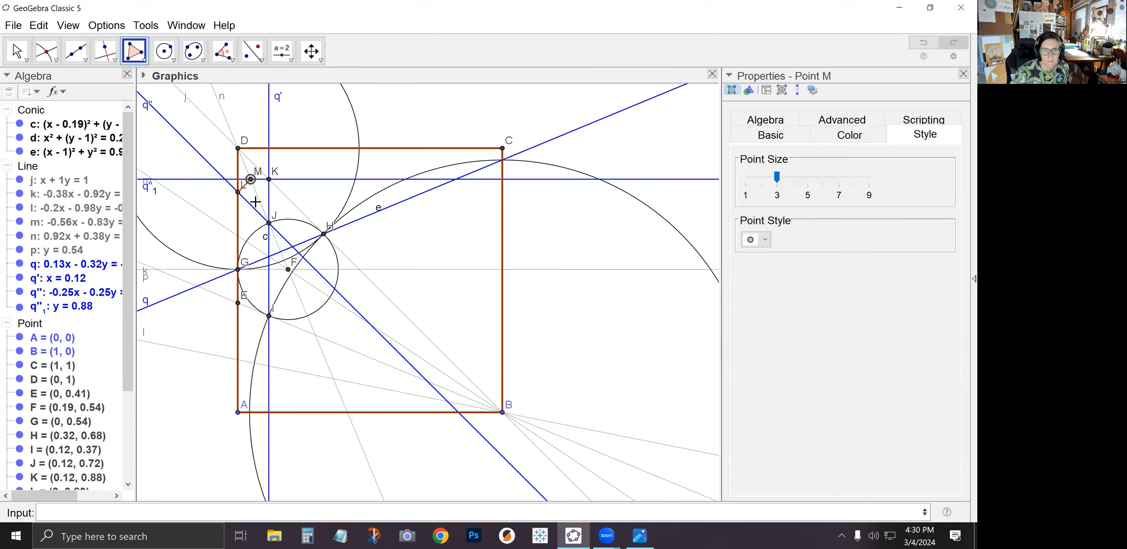
{"action": "left_click", "coordinate": [268, 224]}
{"action": "left_click", "coordinate": [268, 180]}
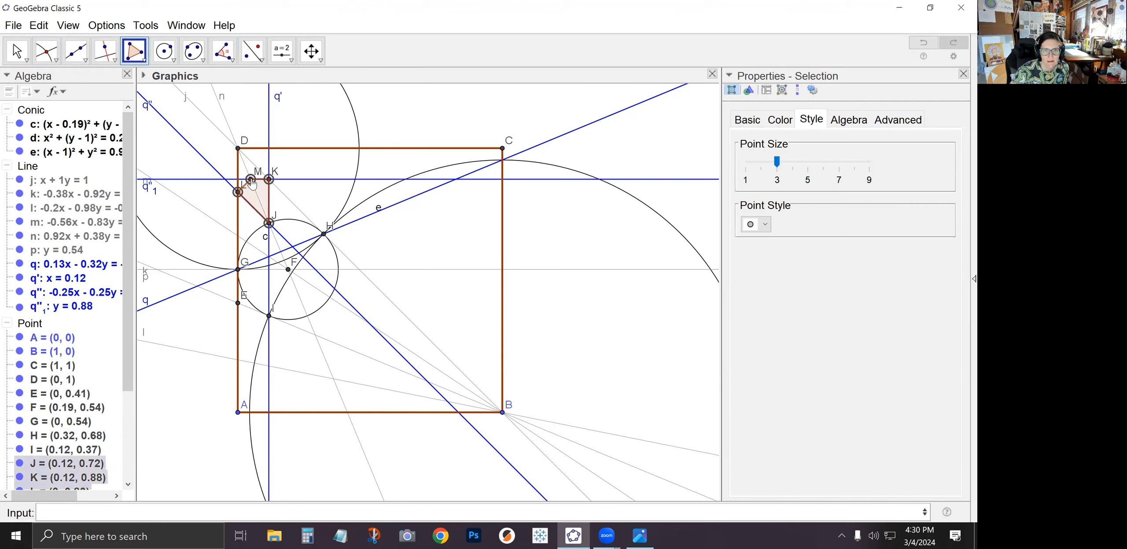
{"action": "left_click", "coordinate": [250, 179]}
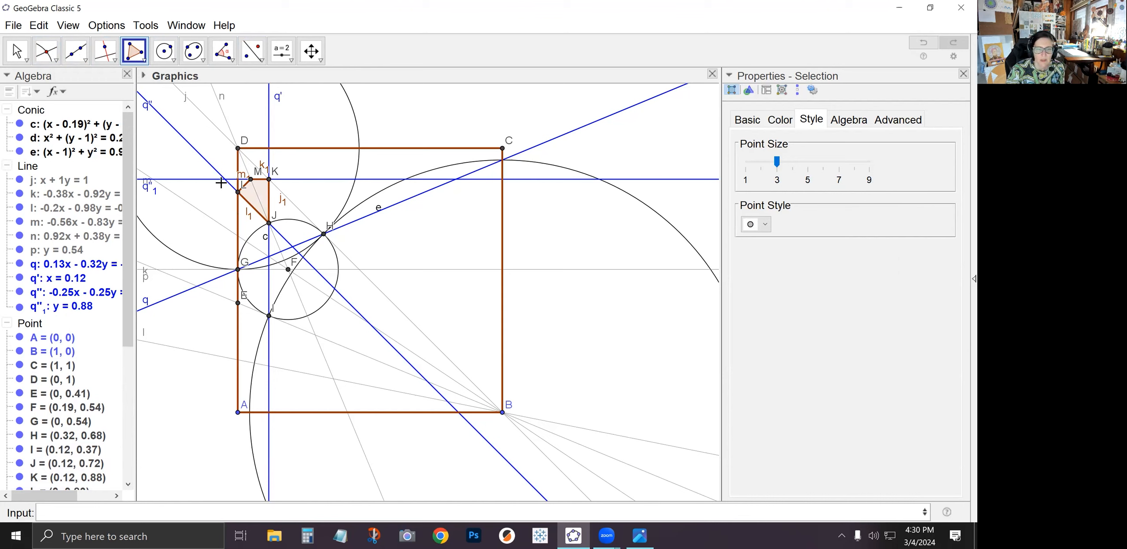
Reflect points M and L about diagonal BD.
{"action": "left_click", "coordinate": [251, 55]}
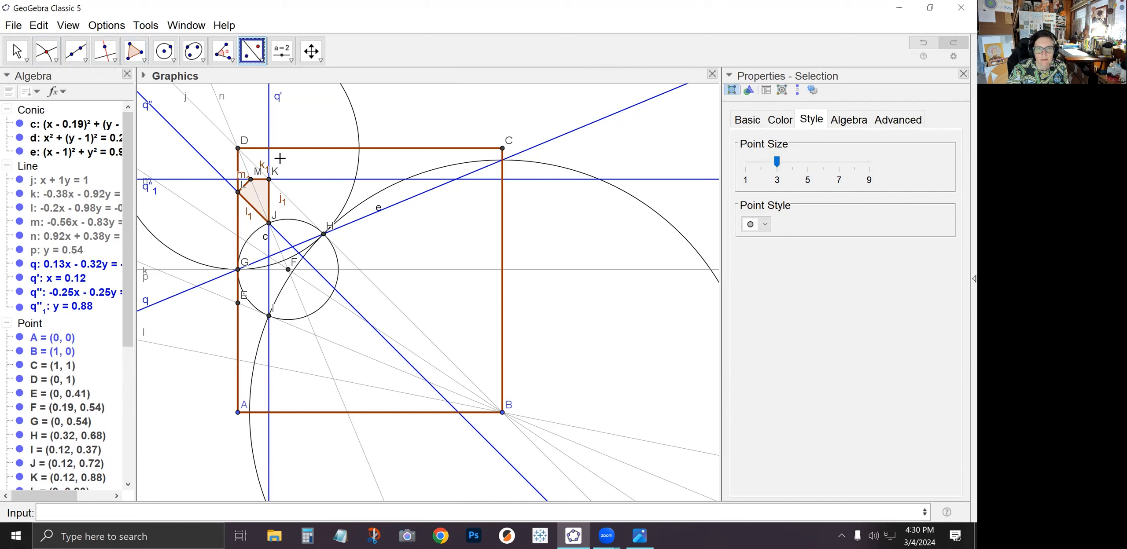
{"action": "left_click", "coordinate": [250, 180]}
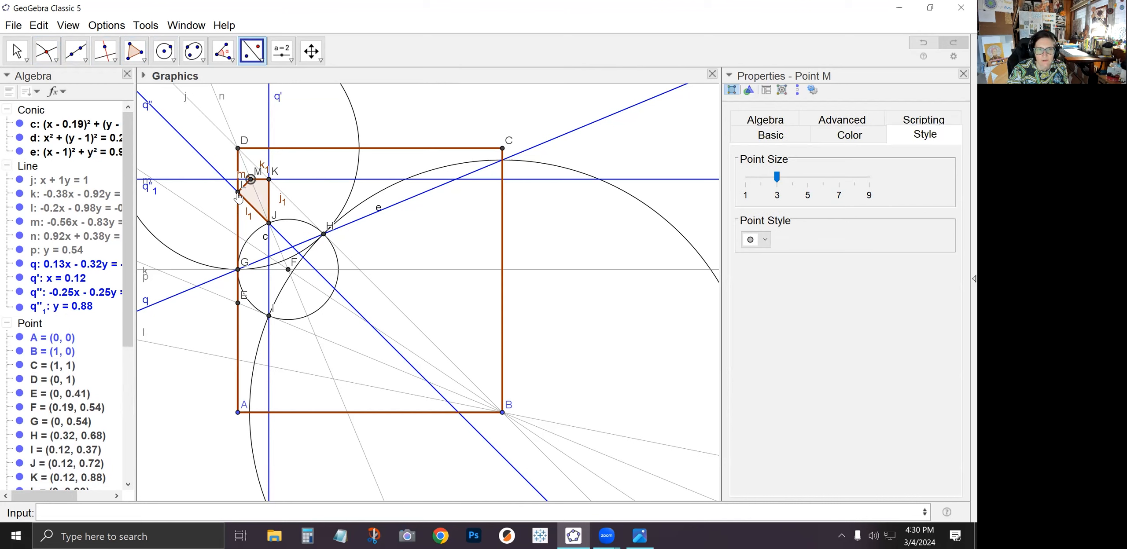
{"action": "left_click", "coordinate": [237, 192]}
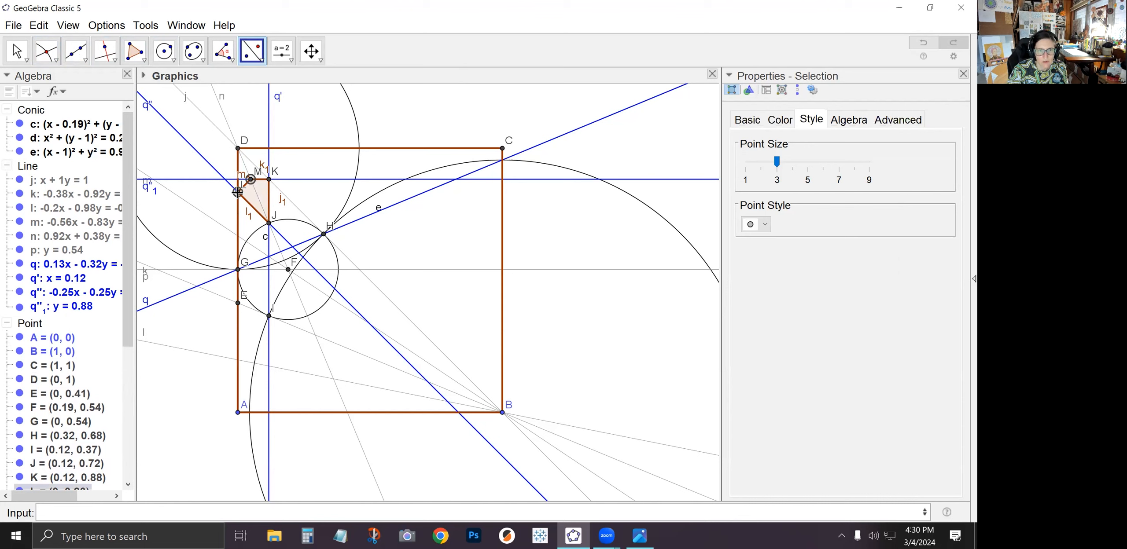
{"action": "left_click", "coordinate": [251, 163]}
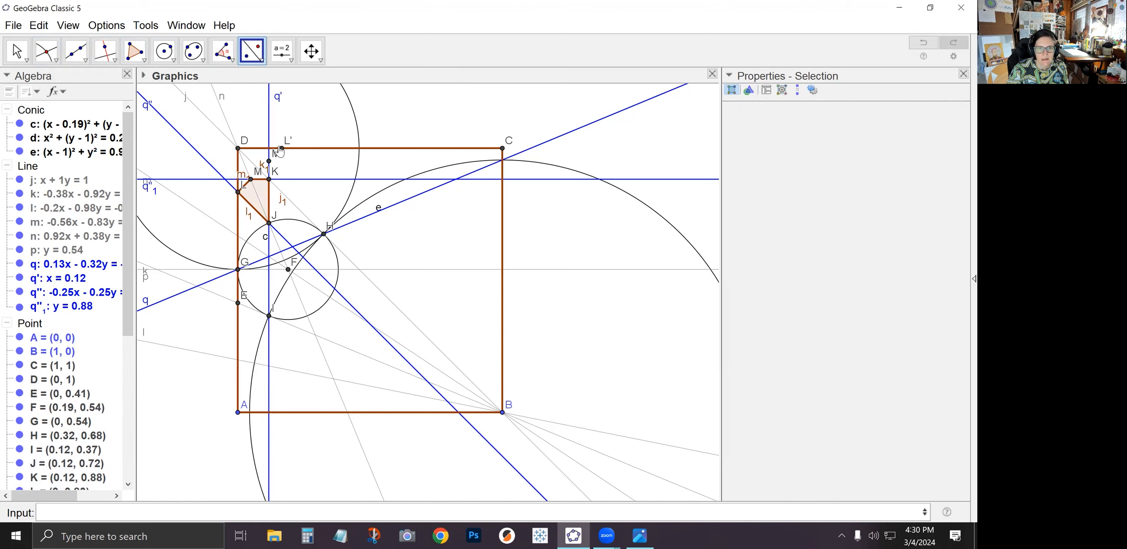
Draw a six-sided polygon through points L', D, L, M, K and M'.
{"action": "left_click", "coordinate": [134, 51]}
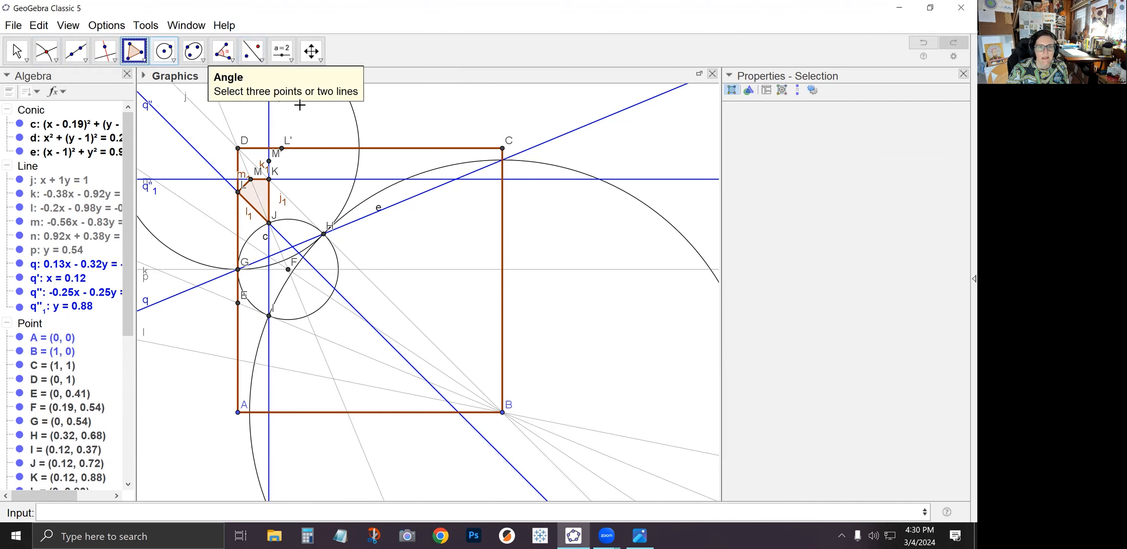
{"action": "left_click", "coordinate": [282, 149]}
{"action": "left_click", "coordinate": [238, 149]}
{"action": "left_click", "coordinate": [238, 192]}
{"action": "left_click", "coordinate": [250, 180]}
{"action": "left_click", "coordinate": [269, 180]}
{"action": "left_click", "coordinate": [269, 162]}
{"action": "left_click", "coordinate": [282, 150]}
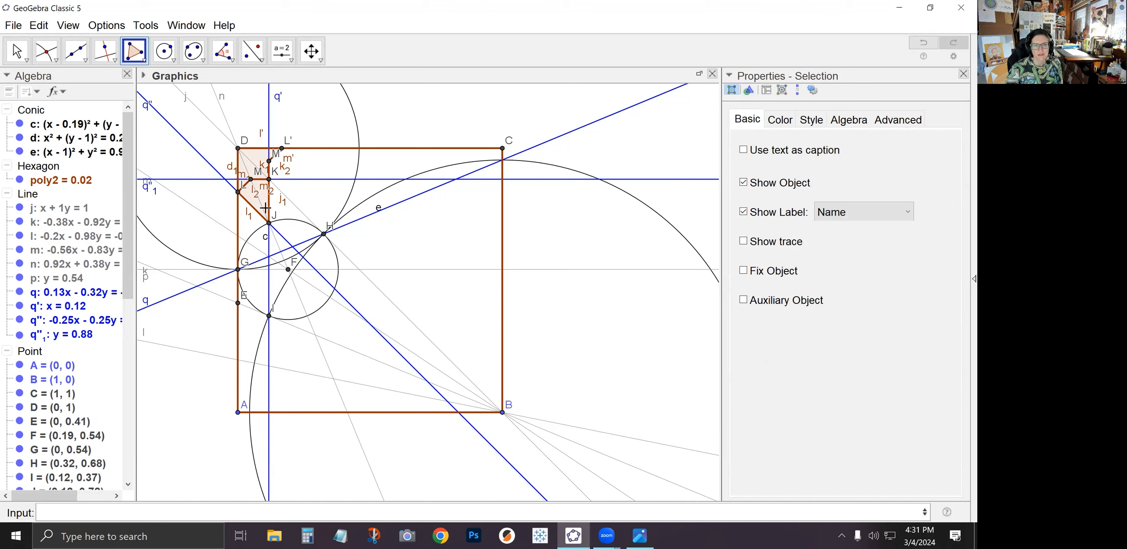
Hide the labels of all segments and collapse the point and segment groups in the object list.
{"action": "left_click", "coordinate": [17, 50]}
{"action": "left_click", "coordinate": [8, 352]}
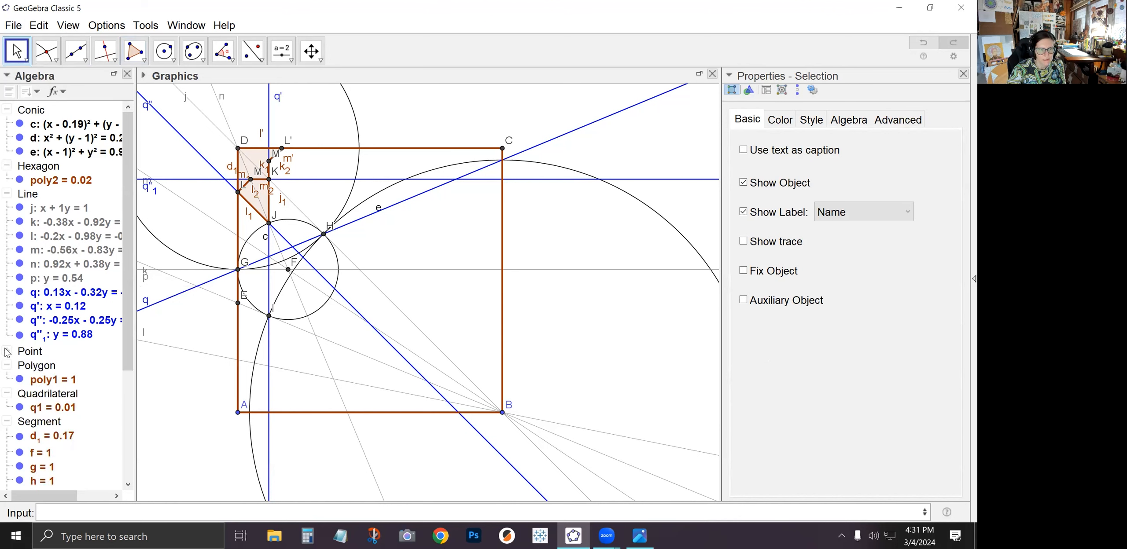
{"action": "right_click", "coordinate": [28, 425]}
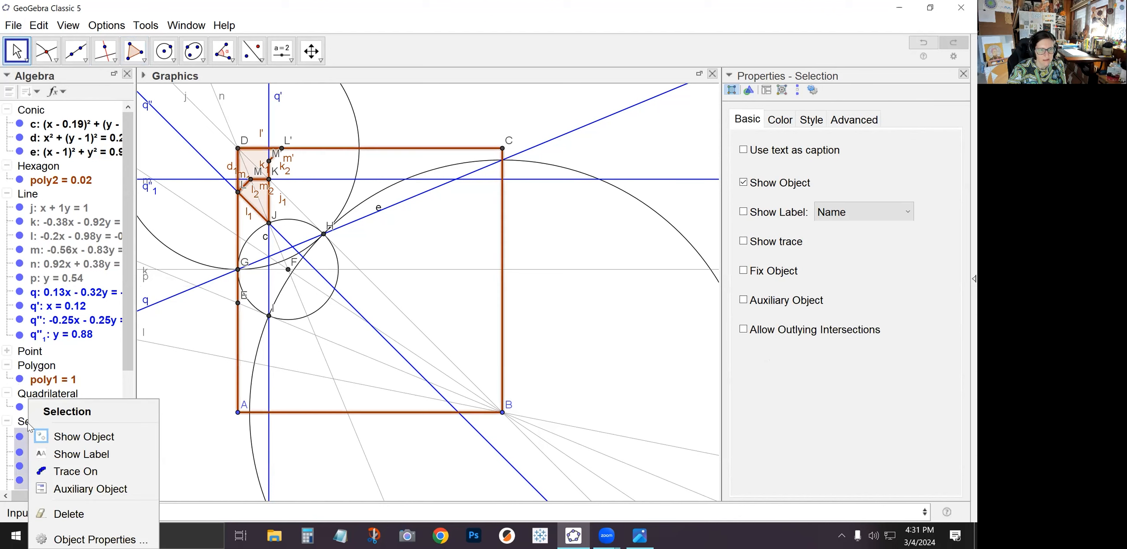
{"action": "left_click", "coordinate": [62, 460]}
{"action": "right_click", "coordinate": [47, 424]}
{"action": "left_click", "coordinate": [66, 455]}
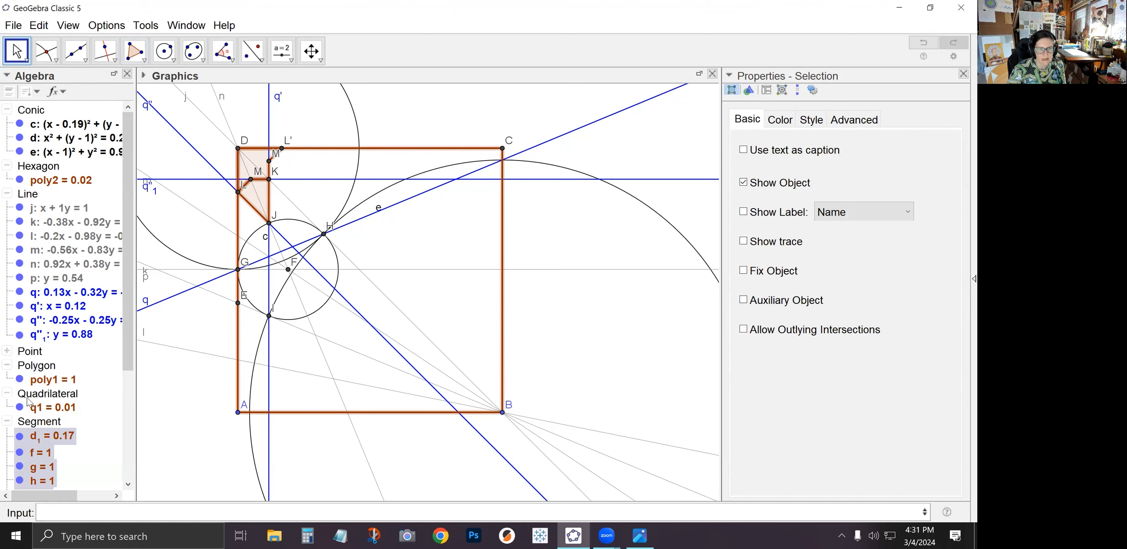
{"action": "left_click", "coordinate": [7, 423]}
Hide the labels of all points and all lines.
{"action": "right_click", "coordinate": [26, 355]}
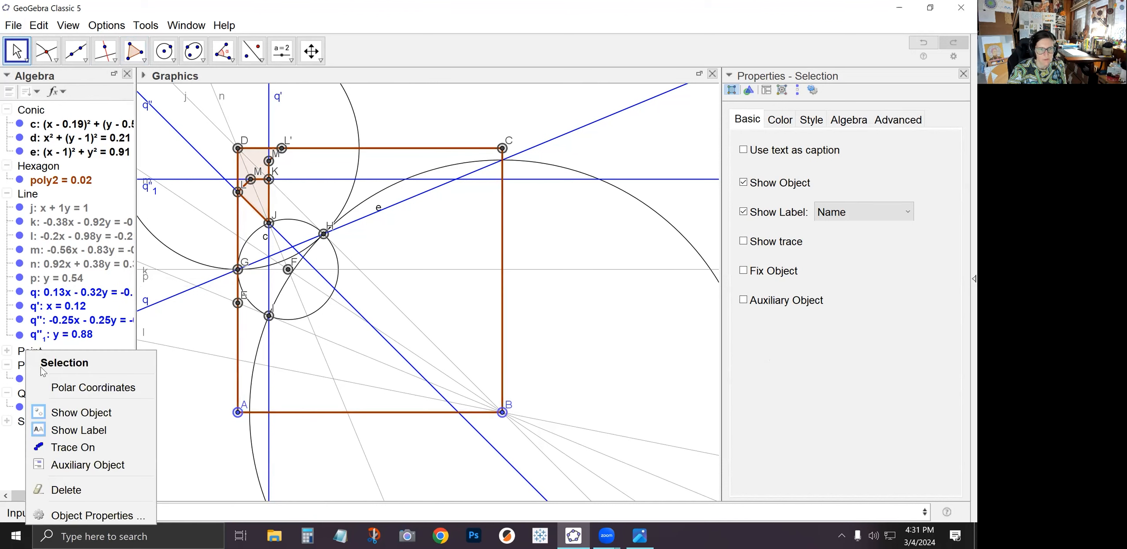
{"action": "left_click", "coordinate": [66, 428]}
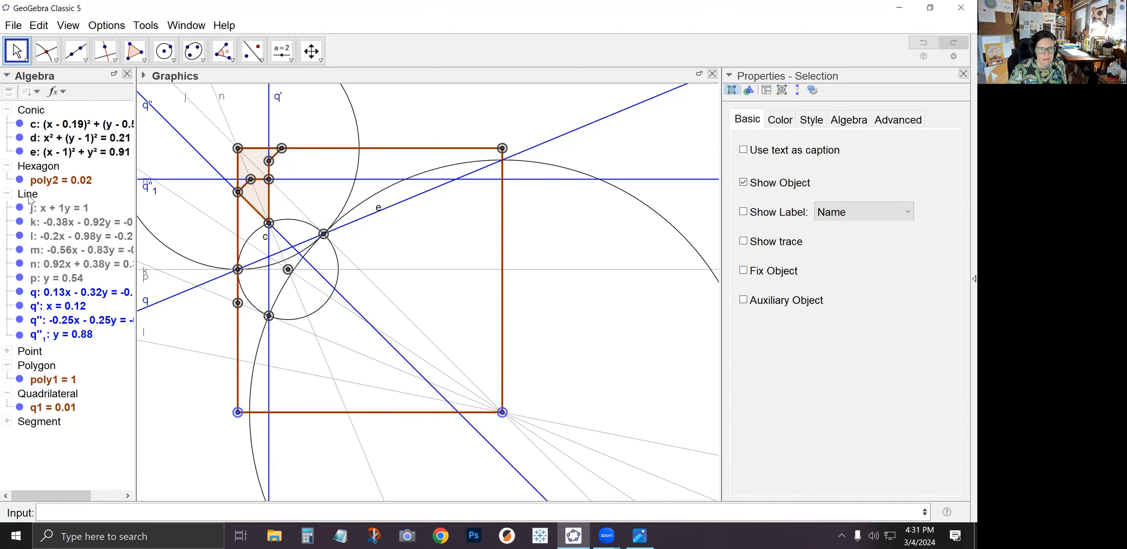
{"action": "right_click", "coordinate": [30, 199]}
{"action": "left_click", "coordinate": [71, 307]}
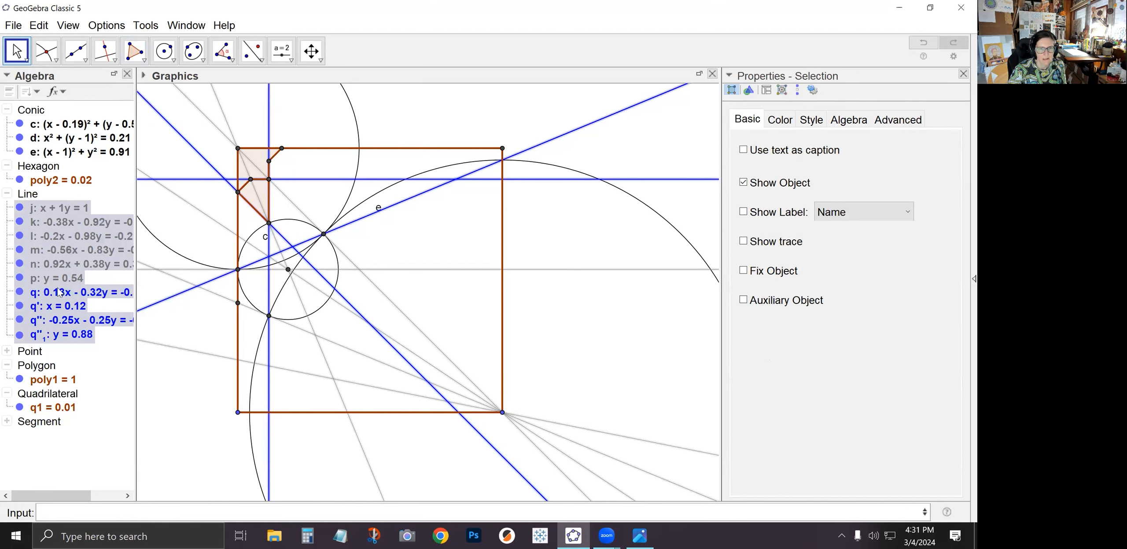
Hide the labels of all circles and clear the selection.
{"action": "right_click", "coordinate": [36, 115]}
{"action": "left_click", "coordinate": [75, 196]}
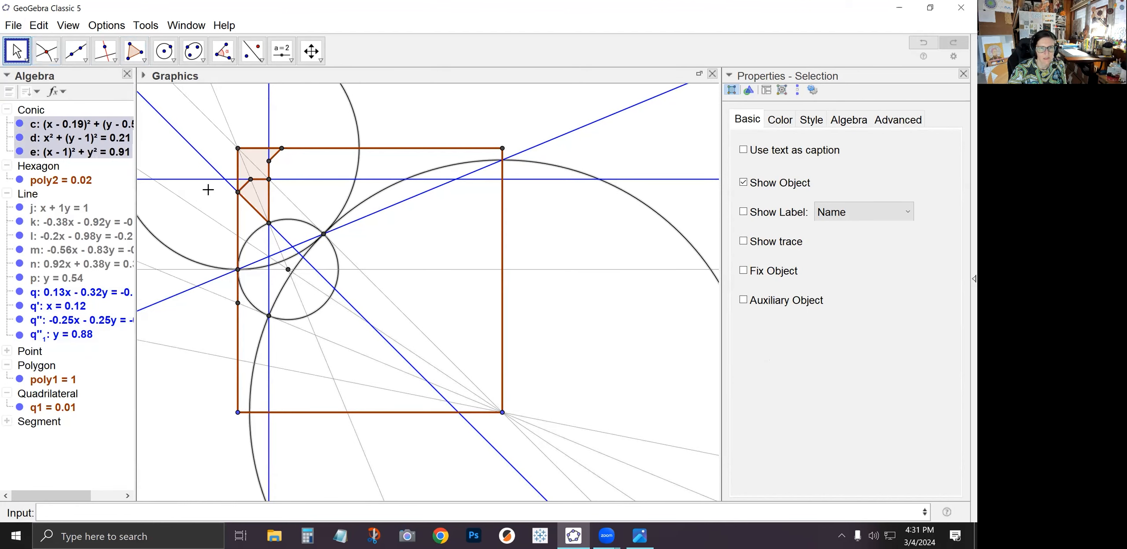
{"action": "left_click", "coordinate": [247, 236]}
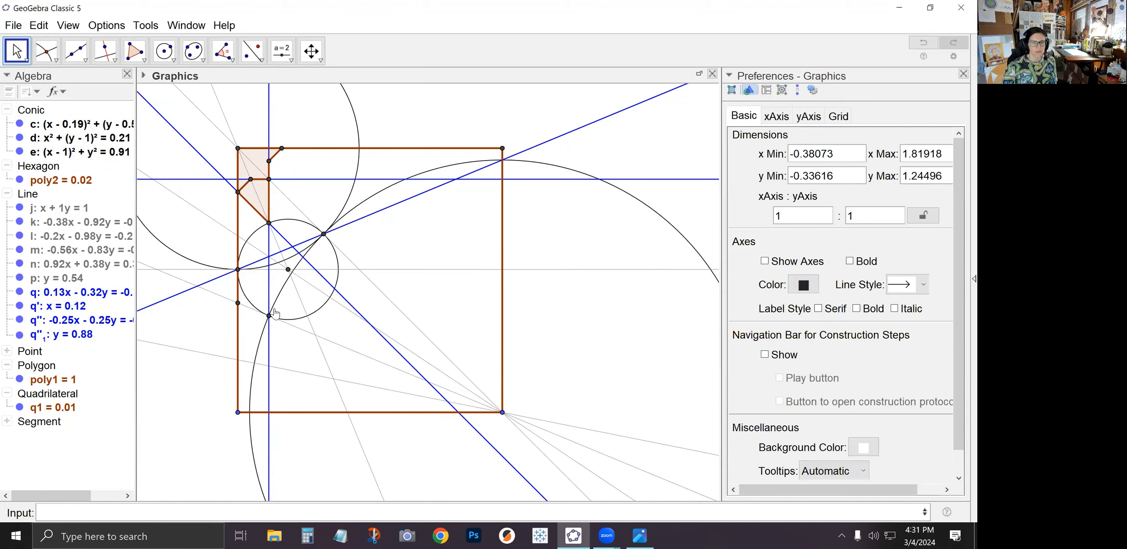
Reflect the slanted blue line through G and H about the horizontal grey line through G.
{"action": "left_click", "coordinate": [252, 51]}
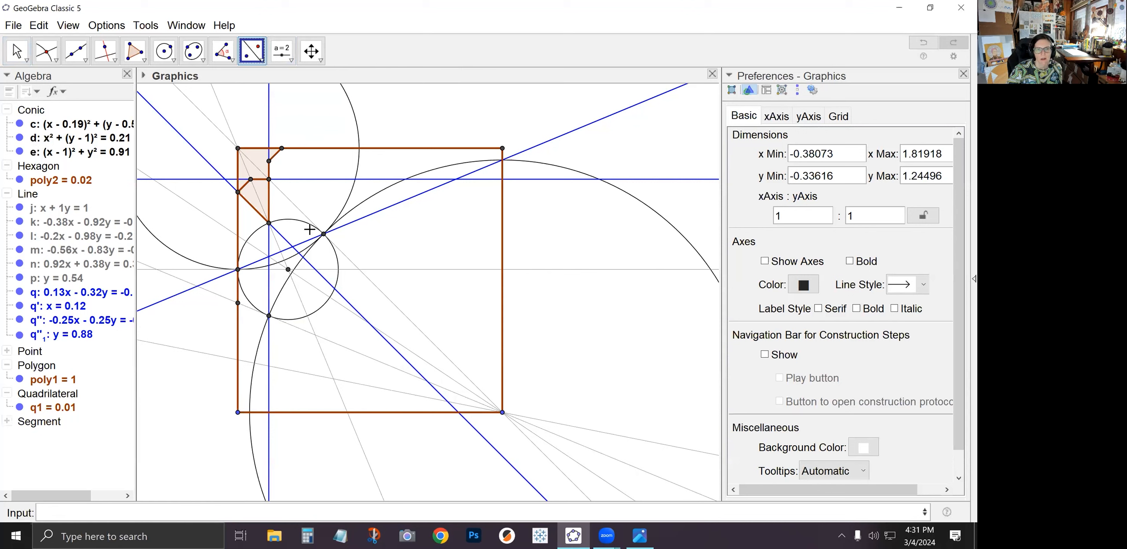
{"action": "left_click", "coordinate": [306, 246]}
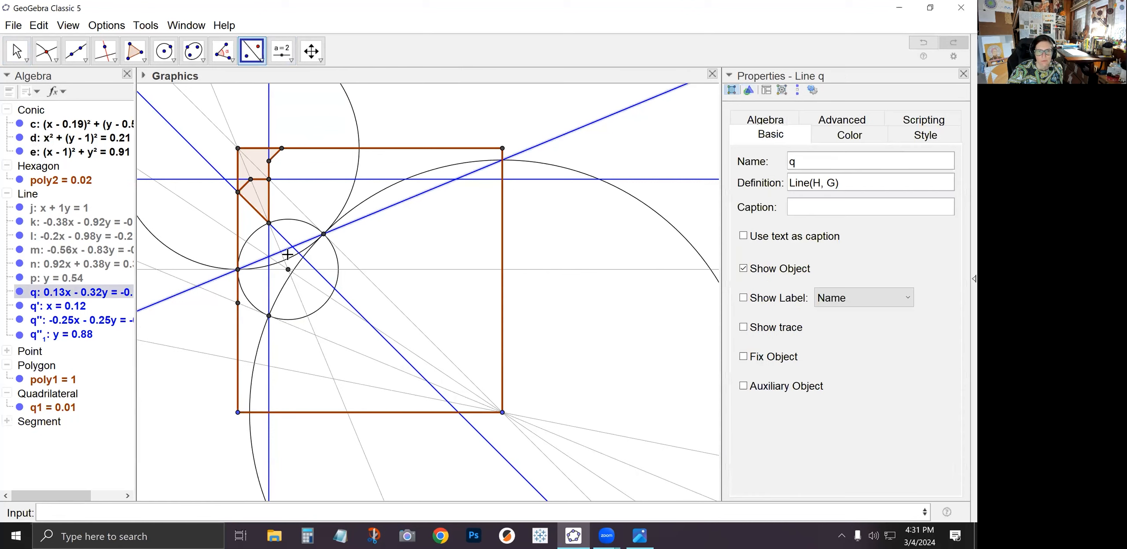
{"action": "left_click", "coordinate": [347, 269]}
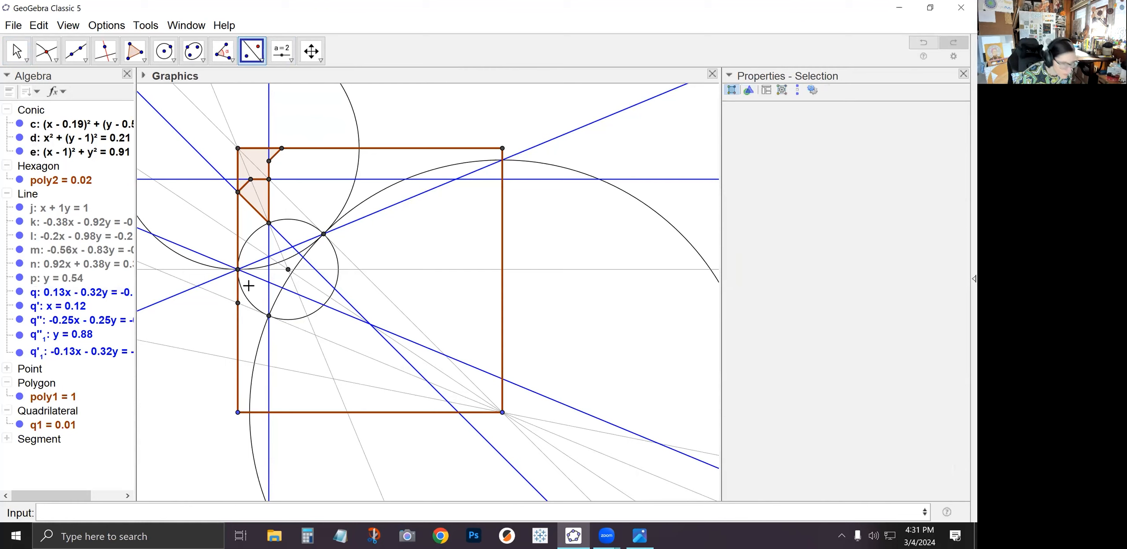
Mark the intersection of the vertical blue line and the rising blue line through G, and hide the point's label.
{"action": "left_click", "coordinate": [136, 52]}
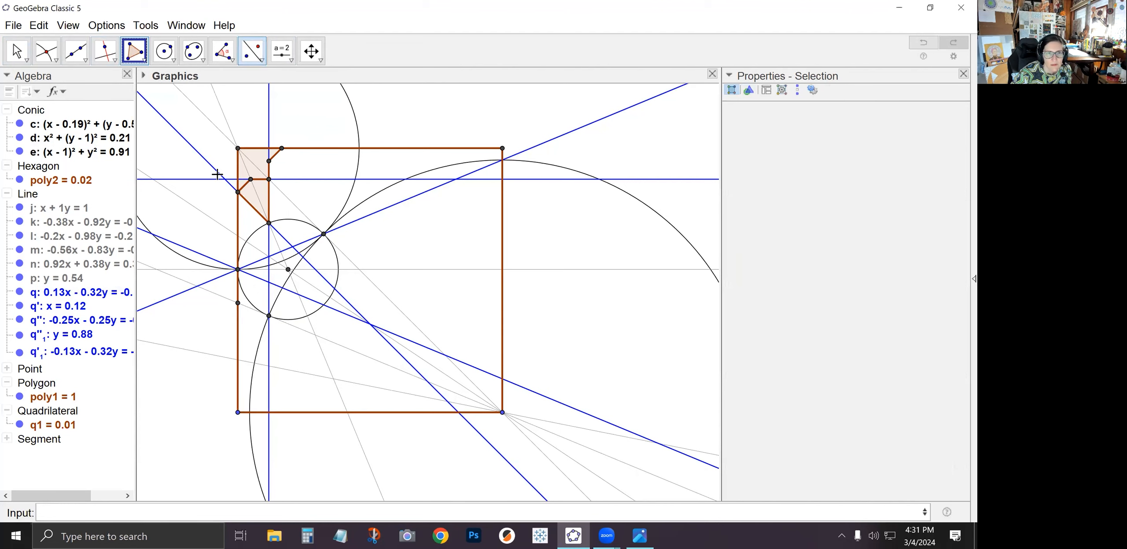
{"action": "left_click", "coordinate": [40, 53]}
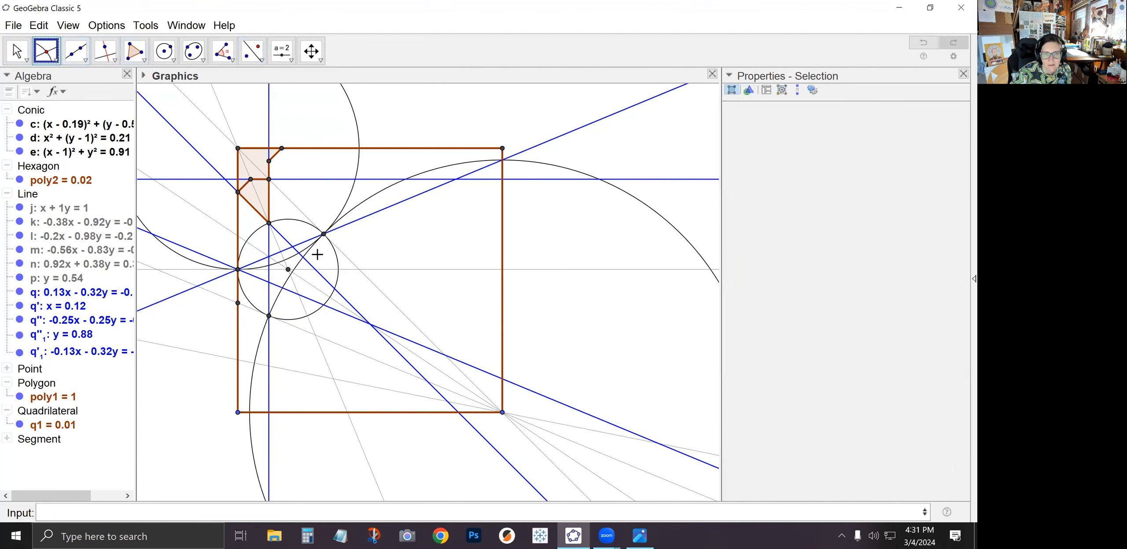
{"action": "left_click", "coordinate": [269, 257]}
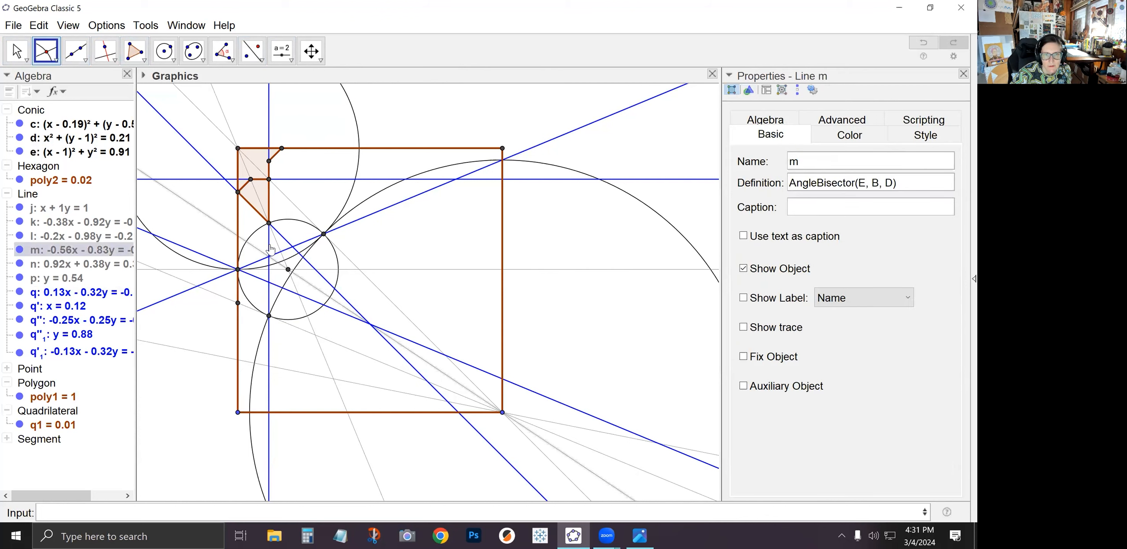
{"action": "left_click", "coordinate": [269, 249]}
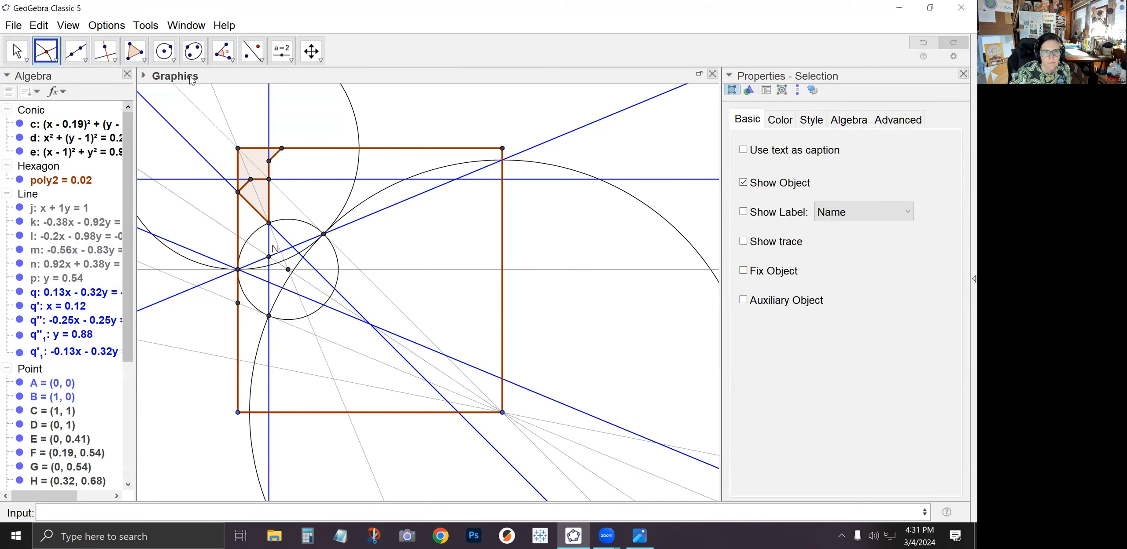
{"action": "right_click", "coordinate": [274, 249]}
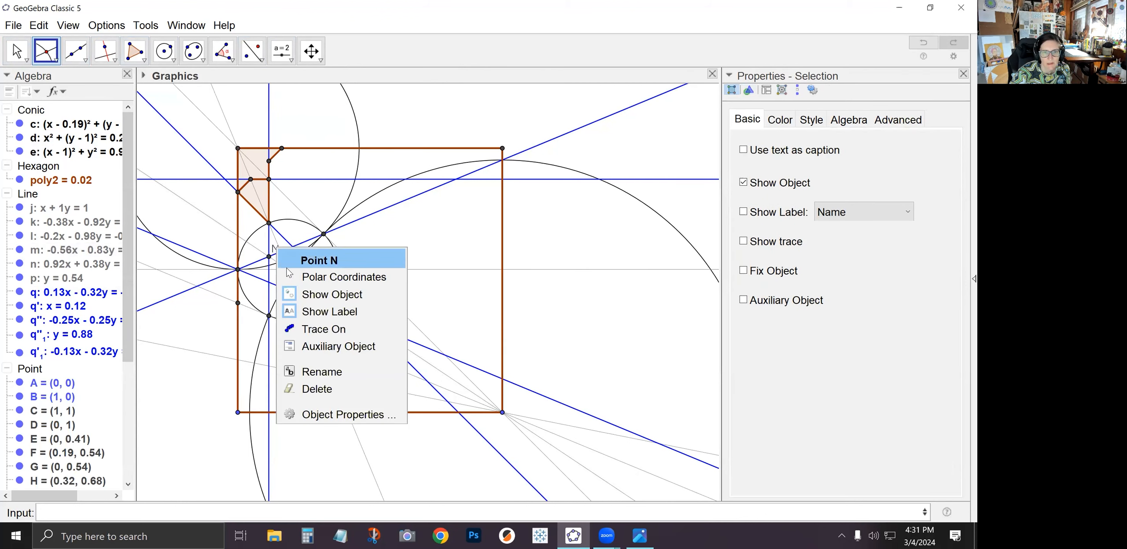
{"action": "left_click", "coordinate": [308, 313]}
Draw a quadrilateral through points G, N, J and L, between the square's left side and the vertical blue line.
{"action": "left_click", "coordinate": [135, 51]}
{"action": "left_click", "coordinate": [237, 270]}
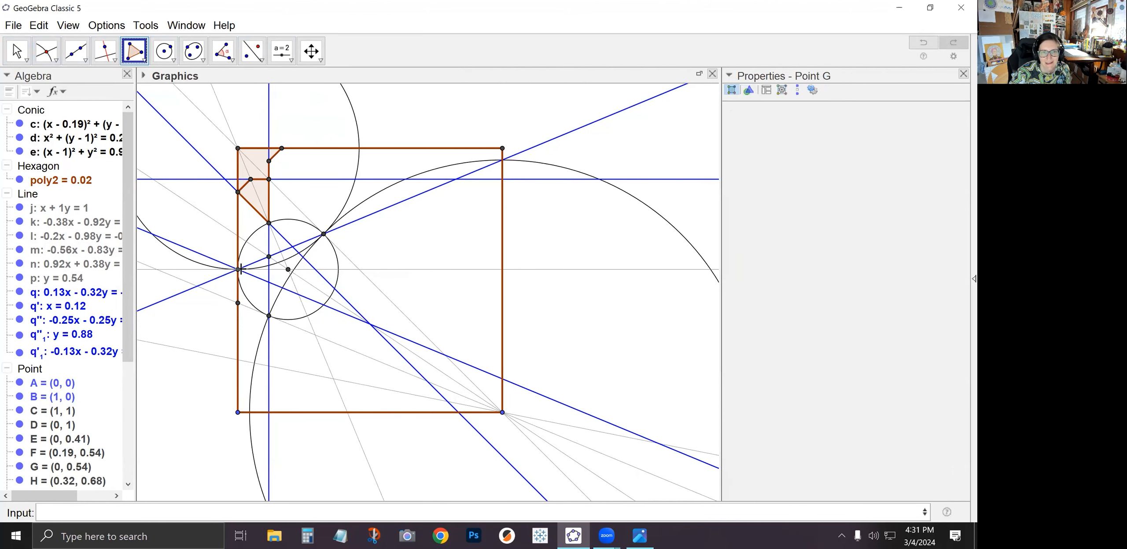
{"action": "left_click", "coordinate": [269, 257]}
{"action": "left_click", "coordinate": [269, 223]}
{"action": "left_click", "coordinate": [238, 192]}
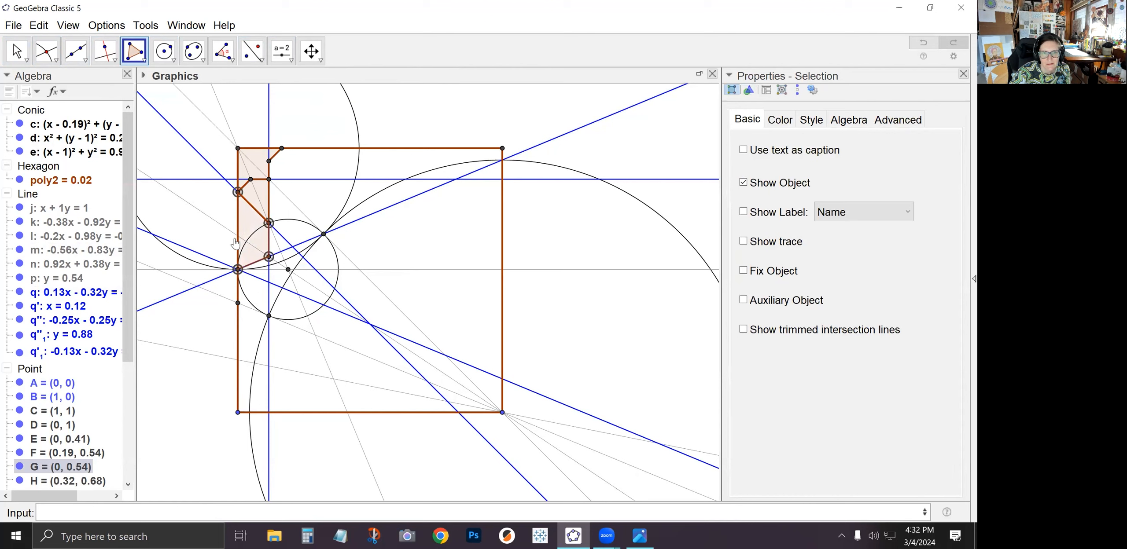
{"action": "left_click", "coordinate": [238, 270]}
{"action": "key", "text": "Escape"}
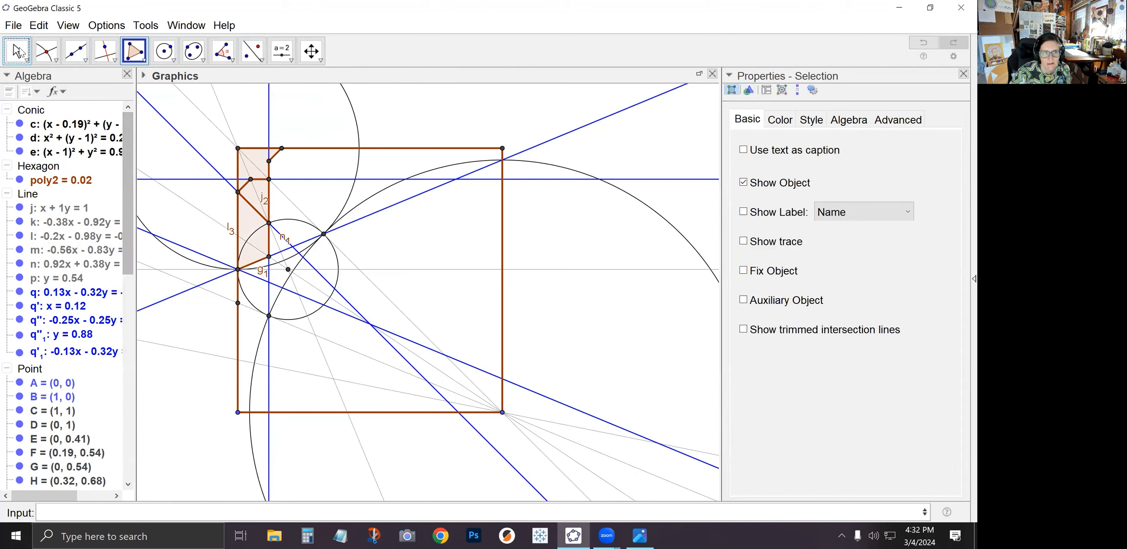
Hide the labels of the four sides of the quadrilateral G, N, J, L.
{"action": "right_click", "coordinate": [232, 234]}
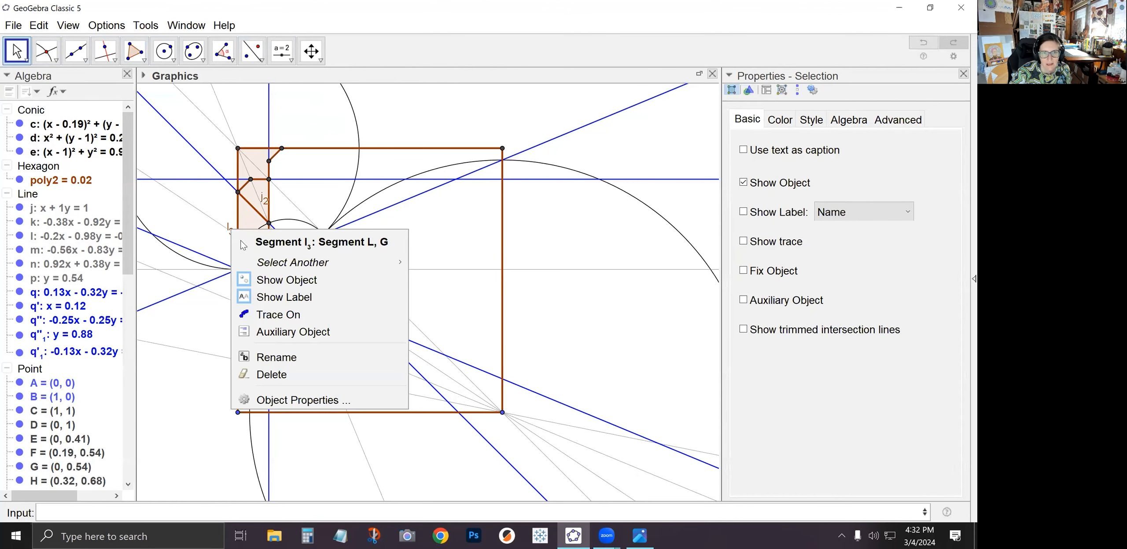
{"action": "left_click", "coordinate": [278, 304]}
{"action": "right_click", "coordinate": [264, 205]}
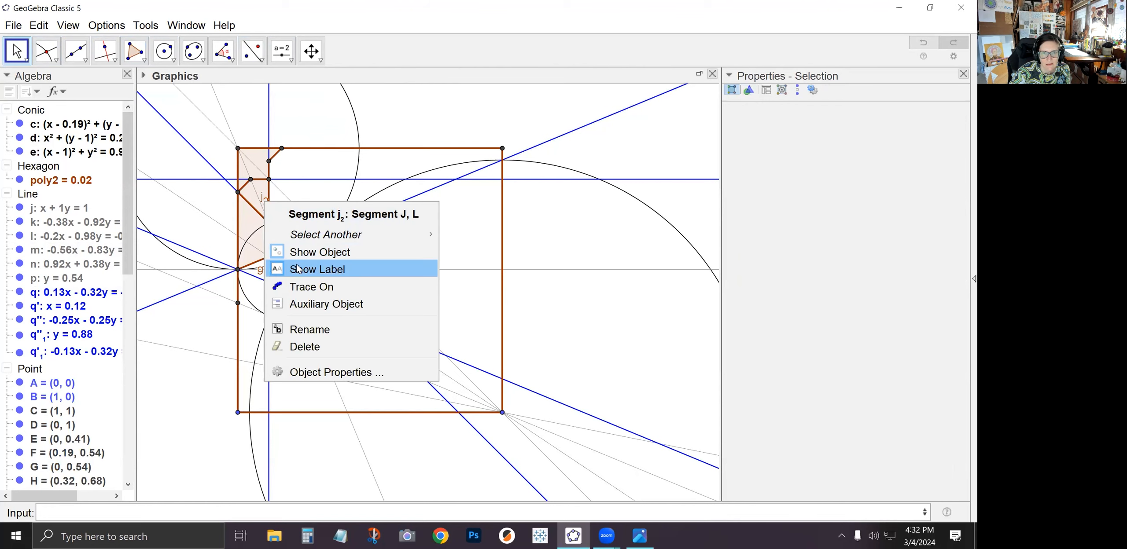
{"action": "left_click", "coordinate": [282, 269]}
{"action": "right_click", "coordinate": [285, 241]}
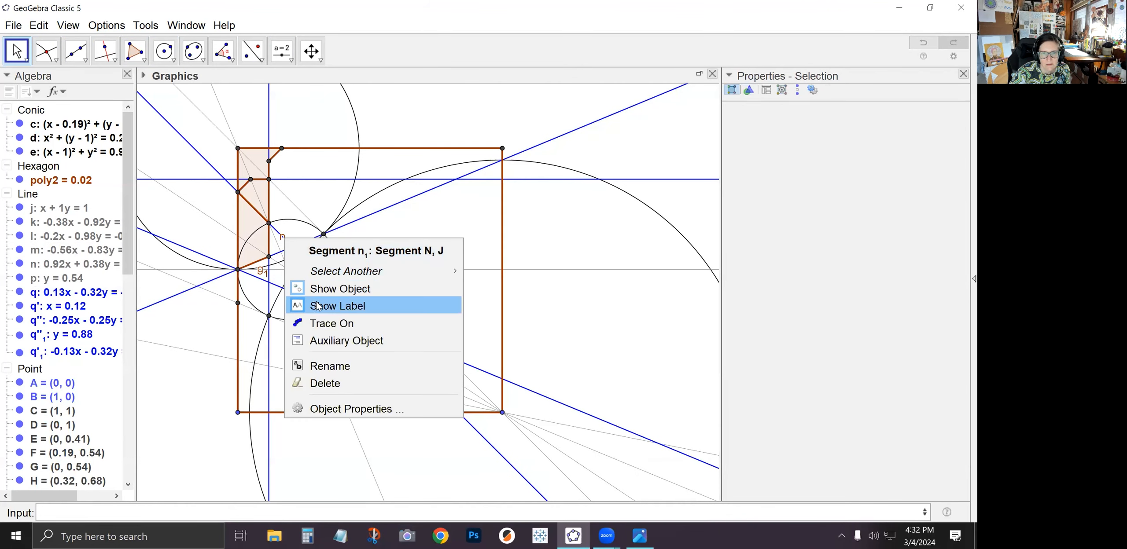
{"action": "left_click", "coordinate": [291, 304]}
{"action": "right_click", "coordinate": [263, 274]}
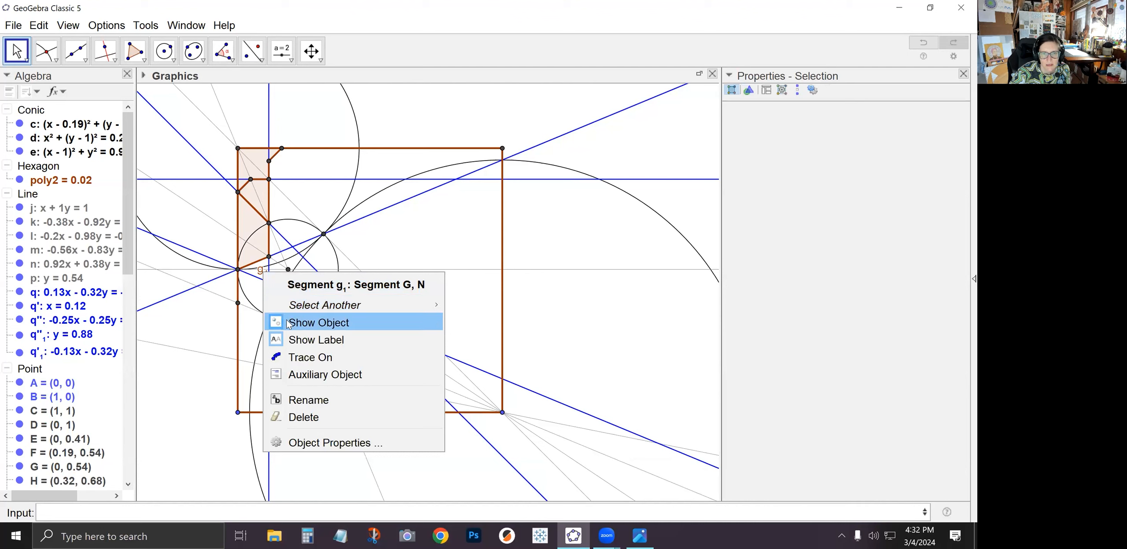
{"action": "left_click", "coordinate": [298, 334]}
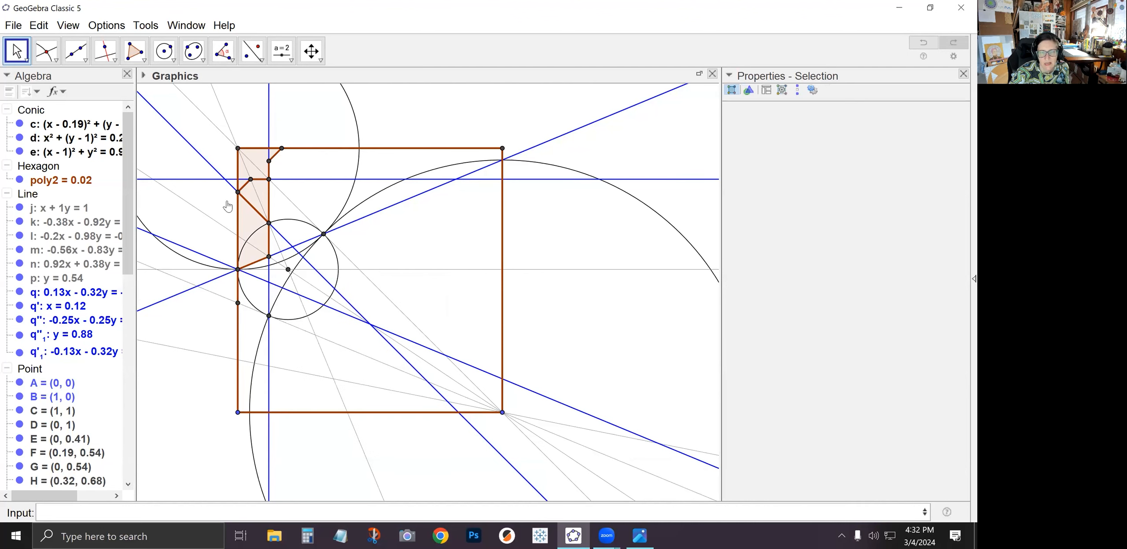
{"action": "left_click", "coordinate": [17, 51]}
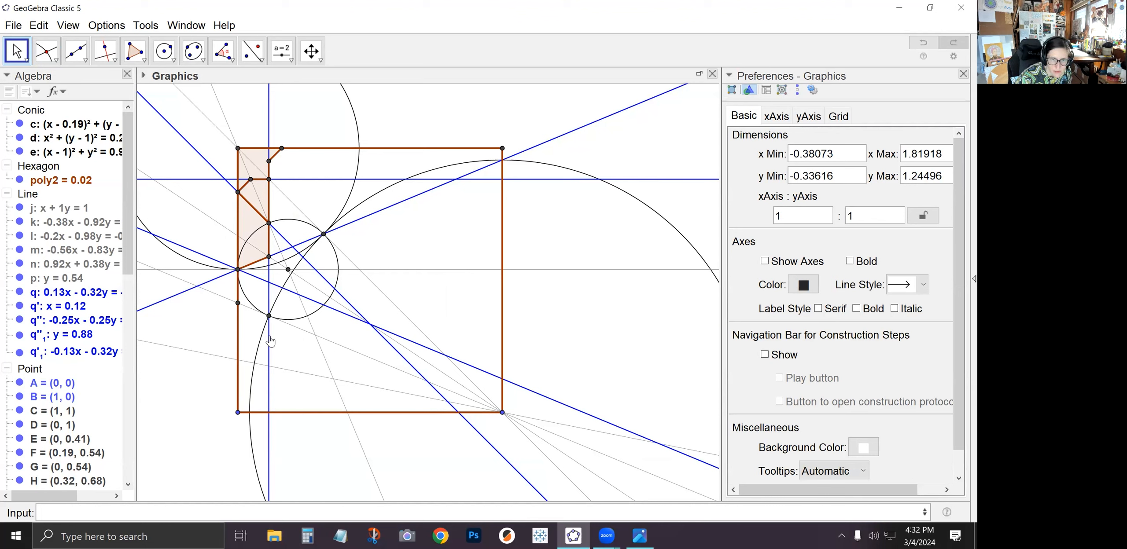
Reflect the vertical blue line about the grey line running from E to the square's lower-right corner.
{"action": "left_click", "coordinate": [255, 57]}
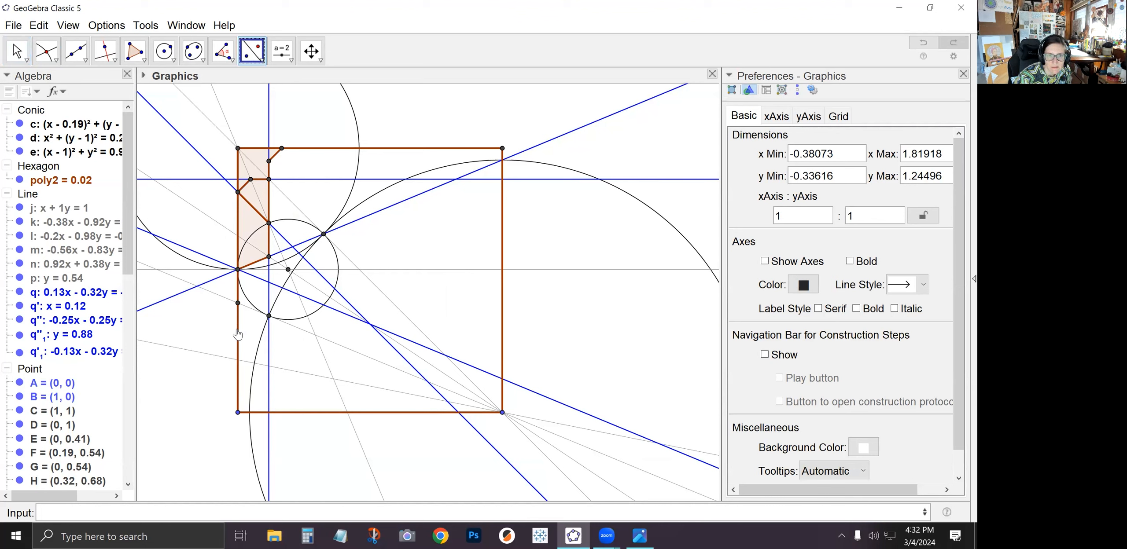
{"action": "left_click", "coordinate": [269, 346]}
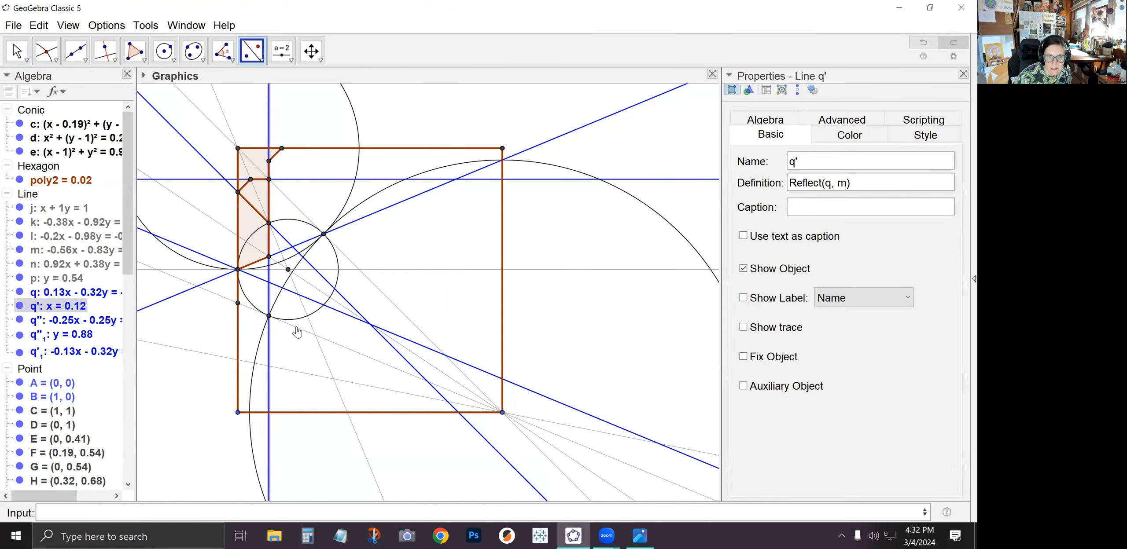
{"action": "left_click", "coordinate": [296, 327]}
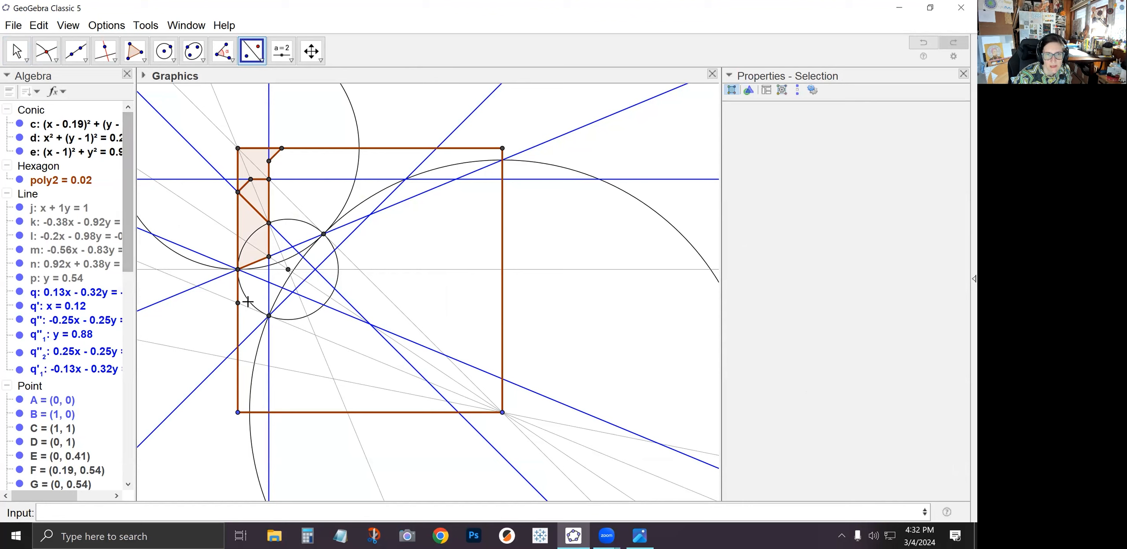
Mark where the falling blue line through G meets the vertical one and where the new diagonal meets the square's left side; hide both labels.
{"action": "left_click", "coordinate": [46, 51]}
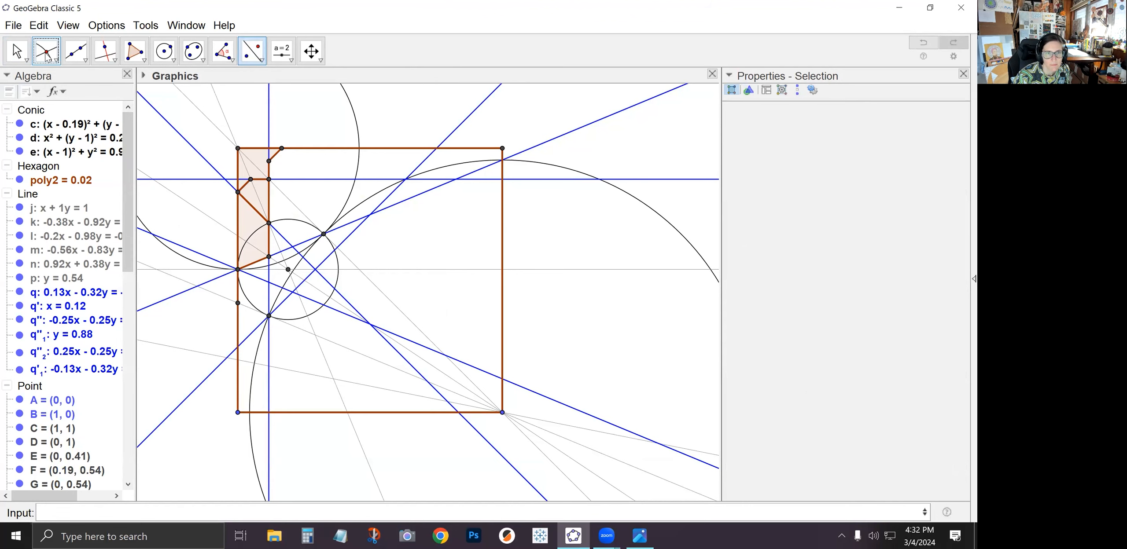
{"action": "left_click", "coordinate": [269, 283]}
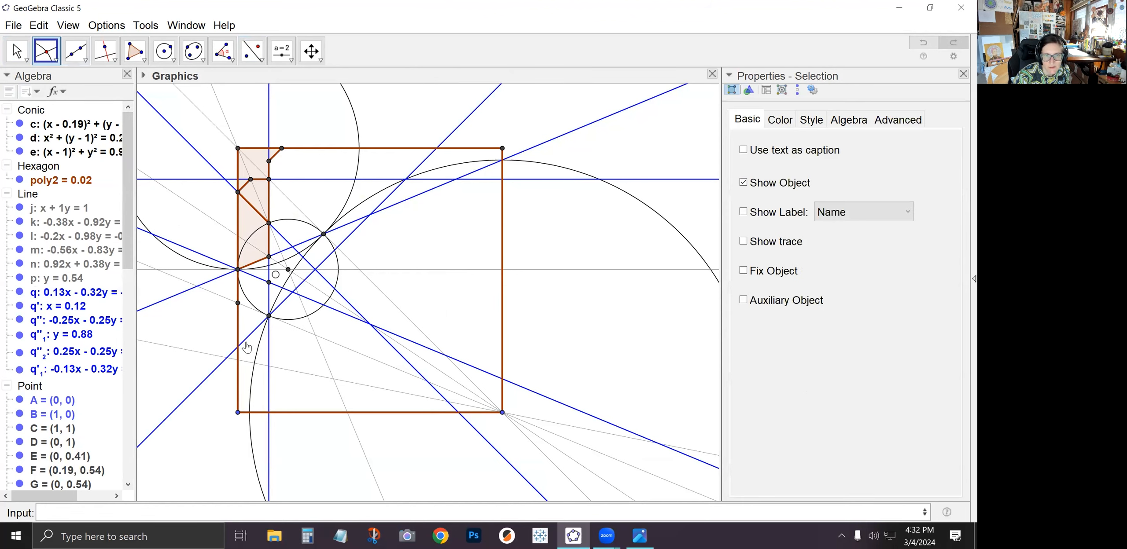
{"action": "left_click", "coordinate": [237, 348]}
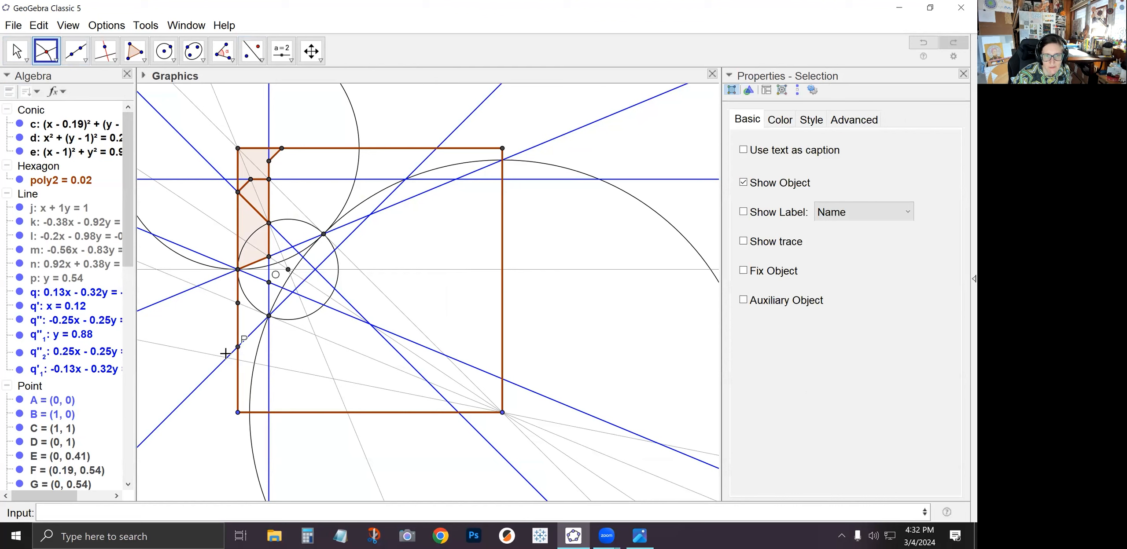
{"action": "left_click", "coordinate": [135, 51]}
{"action": "right_click", "coordinate": [275, 277]}
{"action": "left_click", "coordinate": [304, 329]}
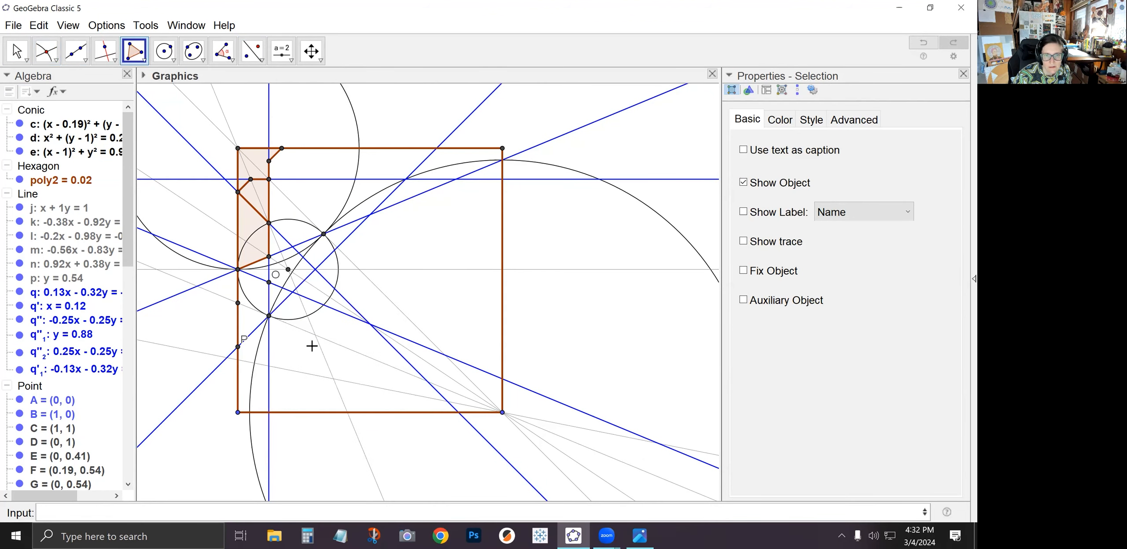
{"action": "right_click", "coordinate": [238, 348]}
{"action": "left_click", "coordinate": [264, 413]}
Draw a quadrilateral through P, the small circle's lower intersection on the vertical blue line, O and G.
{"action": "left_click", "coordinate": [238, 347]}
{"action": "left_click", "coordinate": [269, 316]}
{"action": "left_click", "coordinate": [268, 282]}
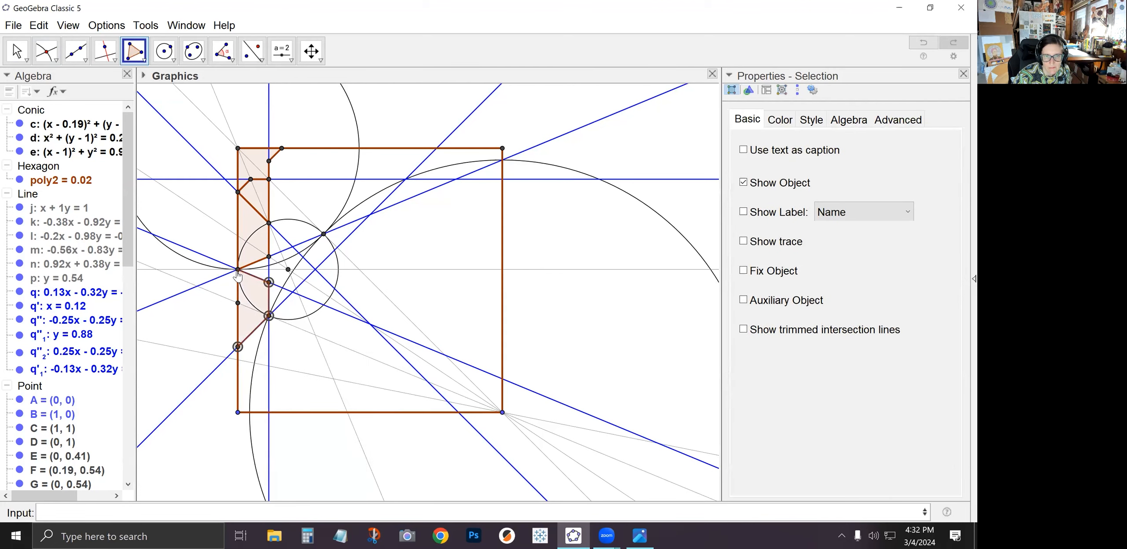
{"action": "left_click", "coordinate": [238, 269]}
{"action": "left_click", "coordinate": [237, 348]}
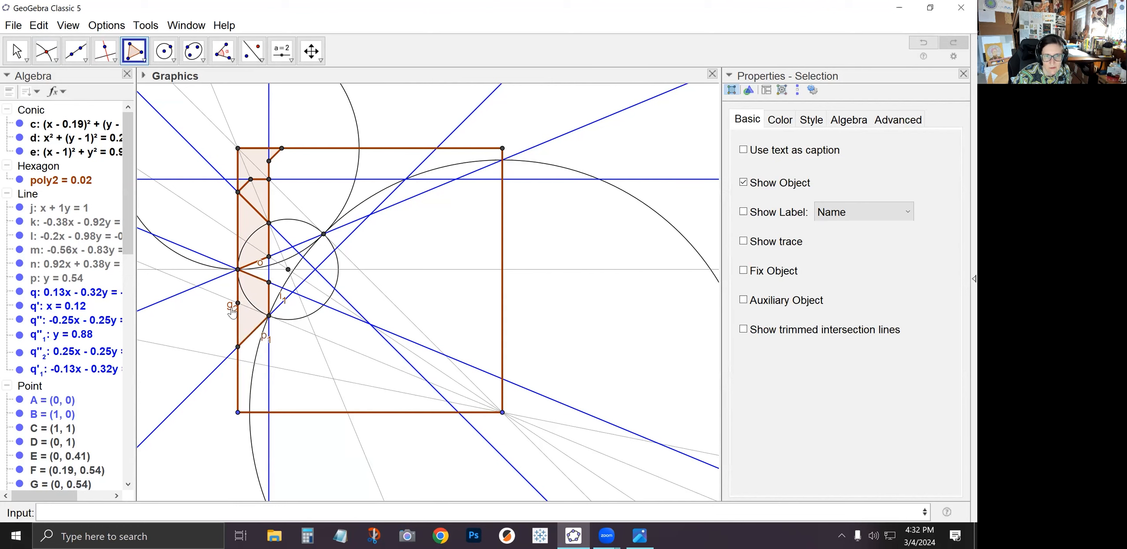
Mark the intersection of the rising diagonal blue line and the grey angle bisector, just right of the small circle's centre.
{"action": "right_click", "coordinate": [233, 311]}
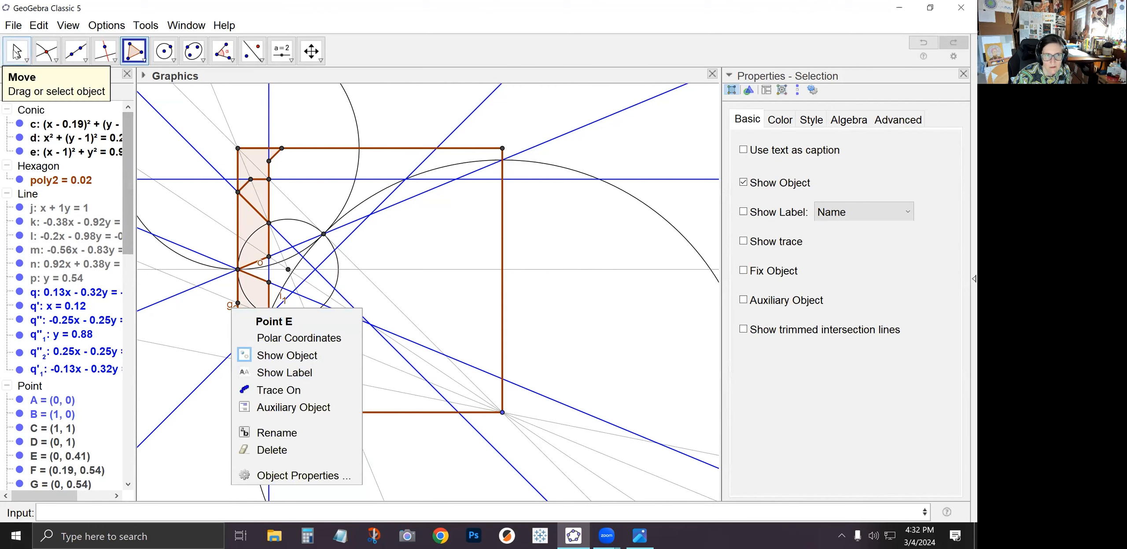
{"action": "left_click", "coordinate": [17, 52]}
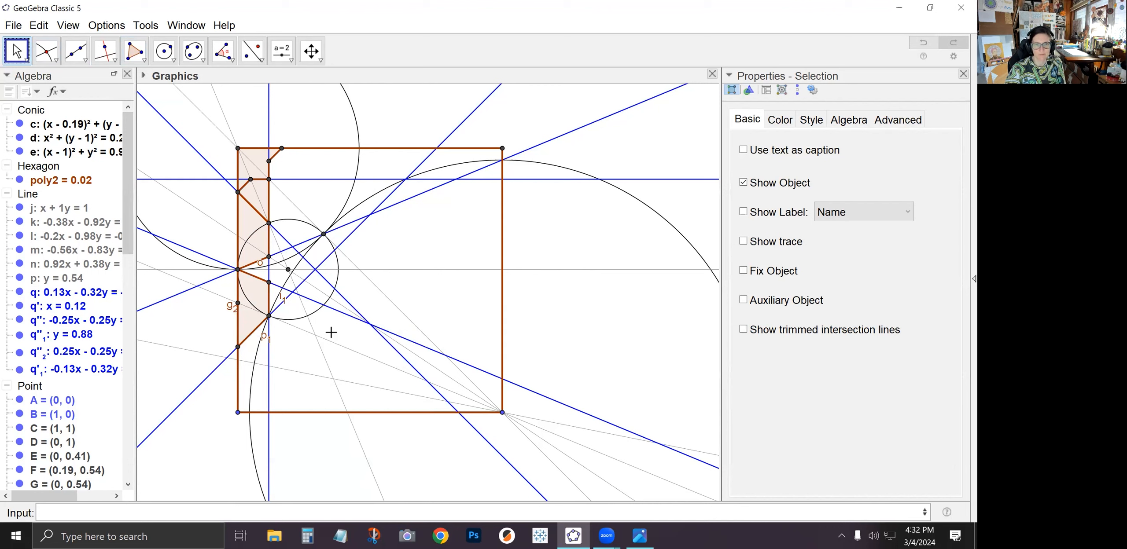
{"action": "left_click", "coordinate": [46, 51]}
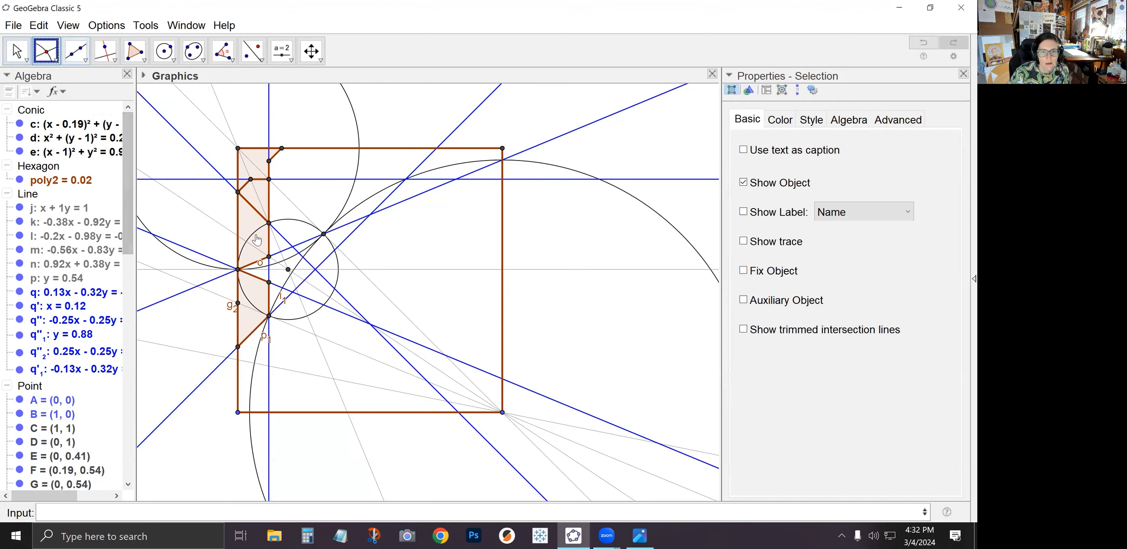
{"action": "left_click", "coordinate": [304, 281]}
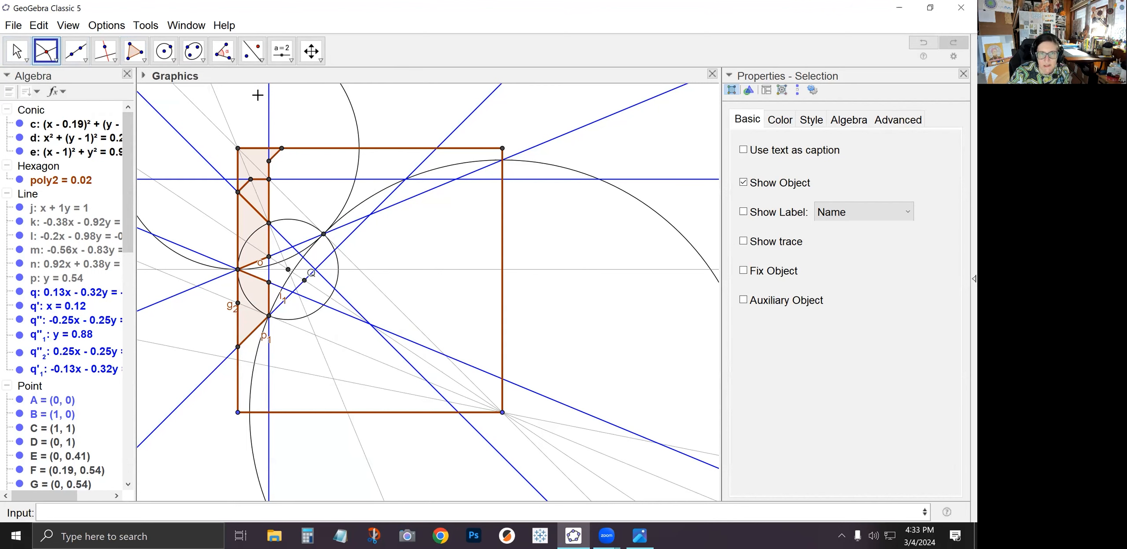
{"action": "left_click", "coordinate": [252, 50]}
{"action": "left_click", "coordinate": [324, 256]}
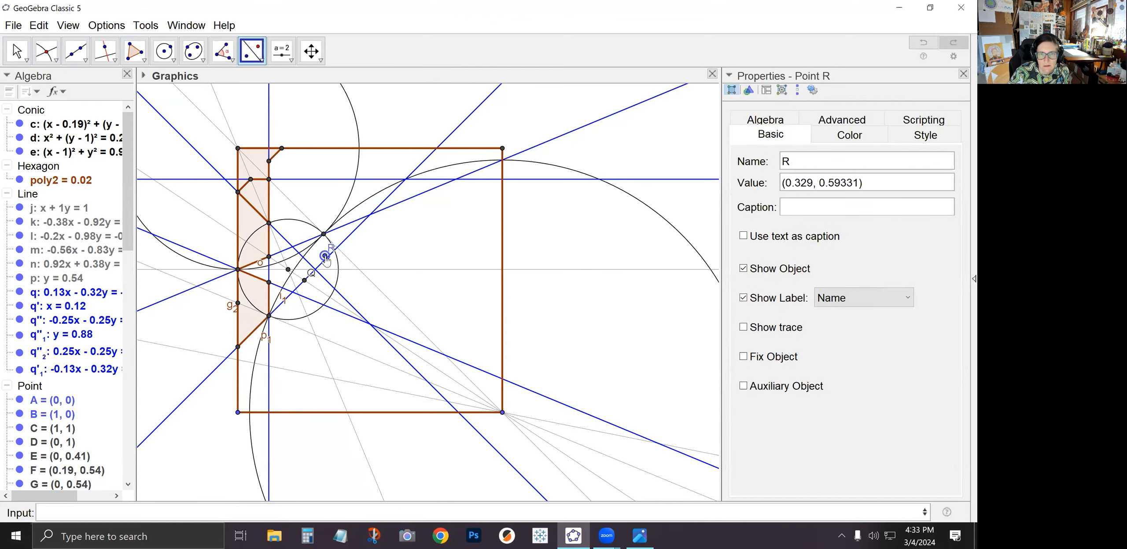
{"action": "left_click", "coordinate": [39, 26]}
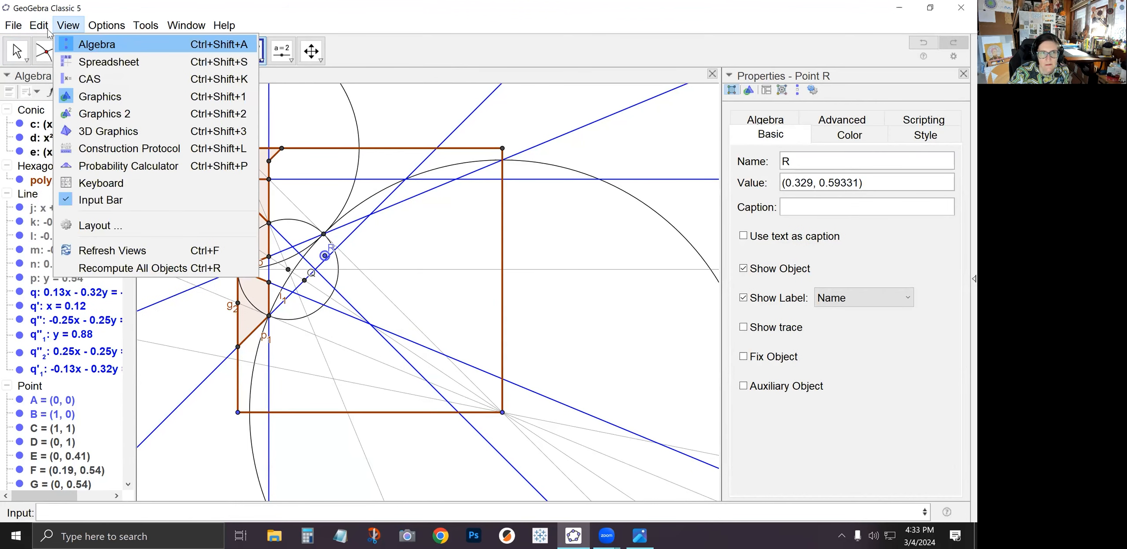
{"action": "left_click", "coordinate": [50, 44]}
{"action": "left_click", "coordinate": [39, 25]}
{"action": "left_click", "coordinate": [50, 44]}
{"action": "left_click", "coordinate": [17, 50]}
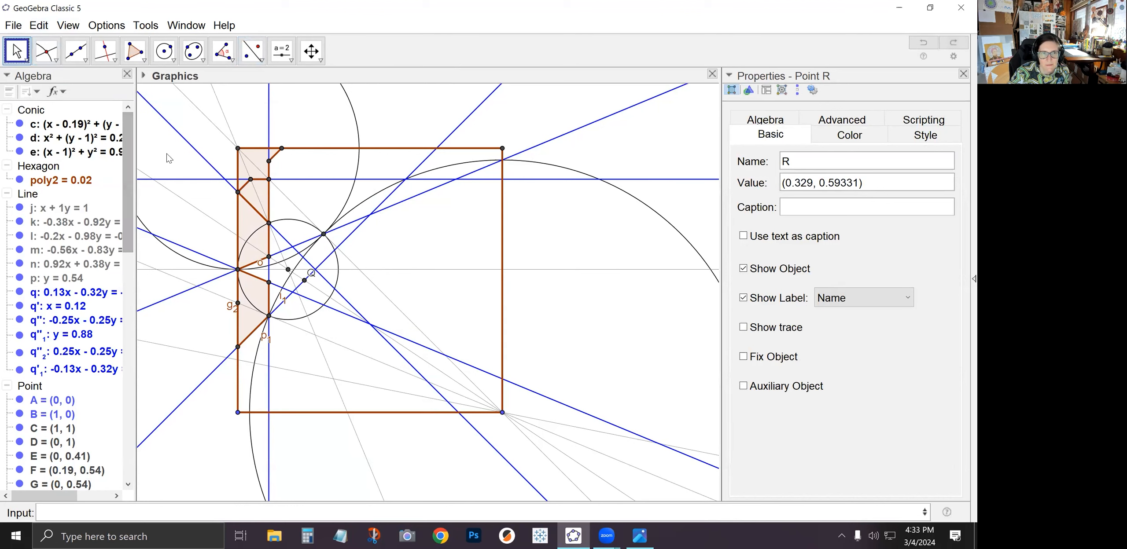
{"action": "left_click", "coordinate": [167, 149]}
Save the construction as 2024-03-04_SultanBarsbayPractice in the Geogebra constructions folder.
{"action": "left_click", "coordinate": [13, 26]}
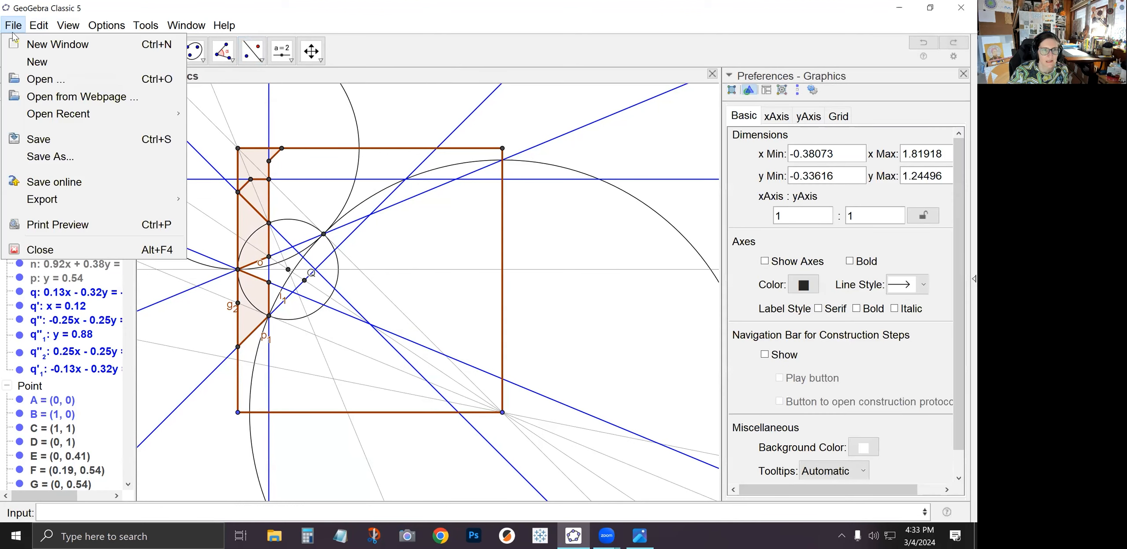
{"action": "left_click", "coordinate": [50, 157]}
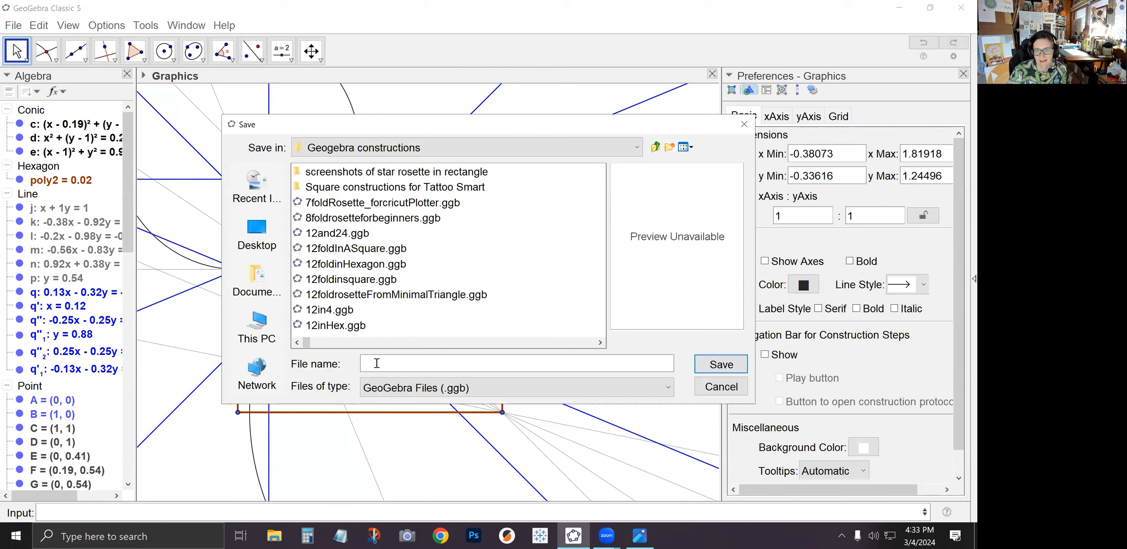
{"action": "type", "text": "2024-"}
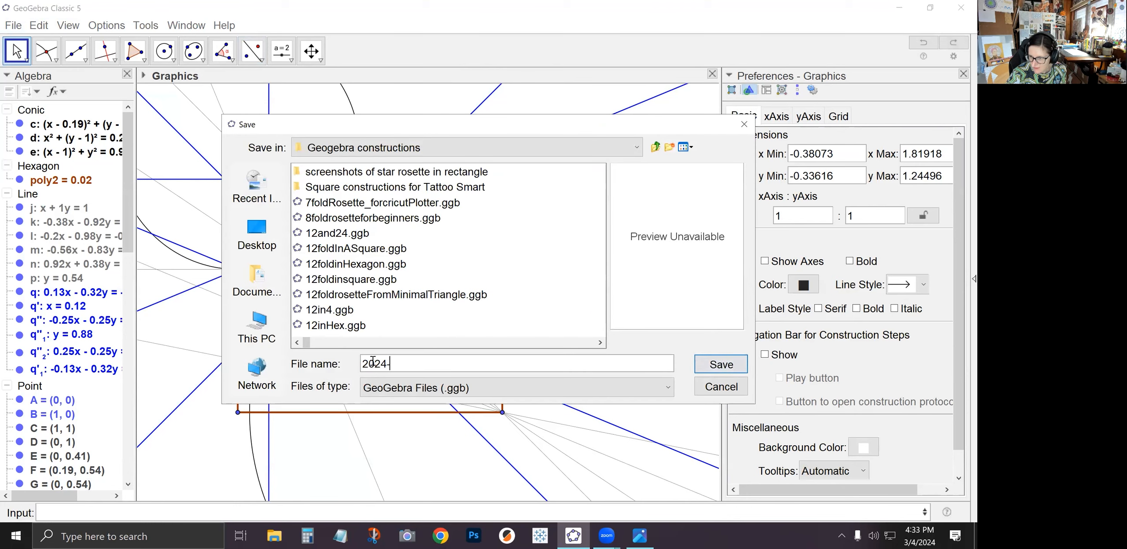
{"action": "type", "text": "03-04_"}
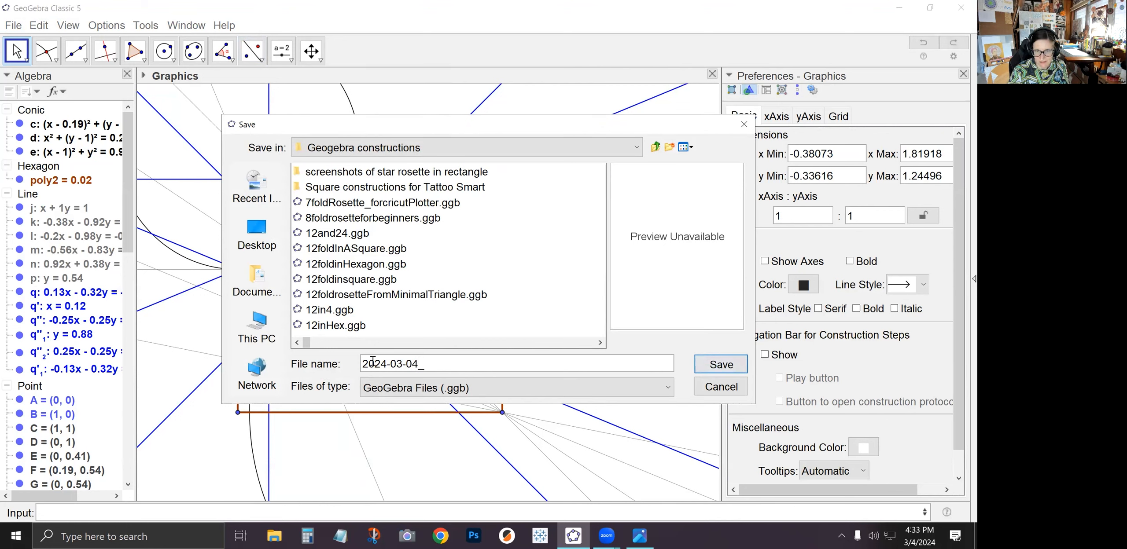
{"action": "type", "text": "SultanBarsbayPractice"}
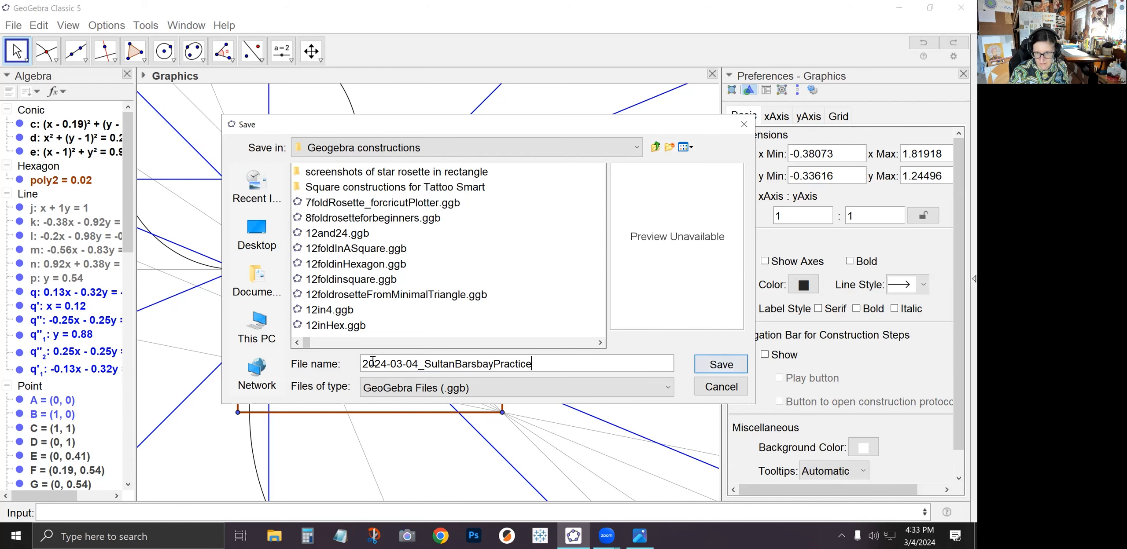
{"action": "left_click", "coordinate": [710, 364]}
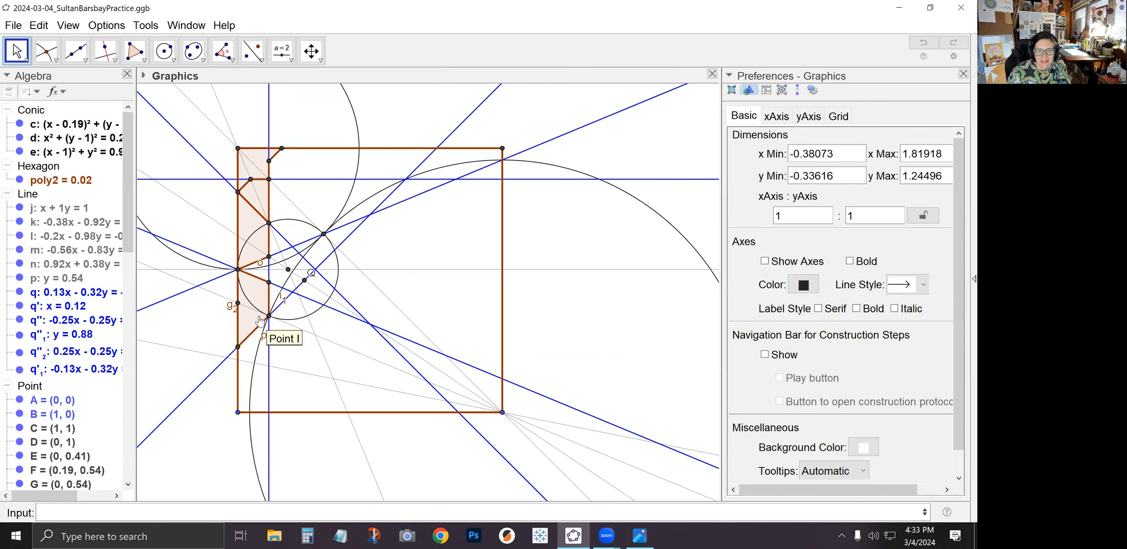
Reflect the rising diagonal blue line through Q about the grey line joining Q to the square's lower-right corner.
{"action": "left_click", "coordinate": [252, 50]}
{"action": "left_click", "coordinate": [325, 264]}
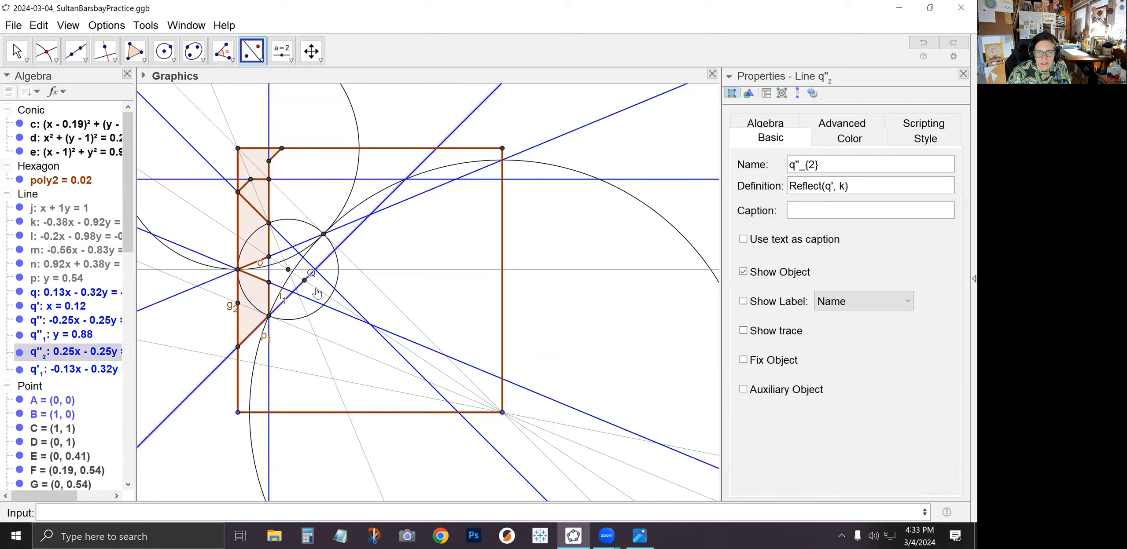
{"action": "left_click", "coordinate": [316, 288]}
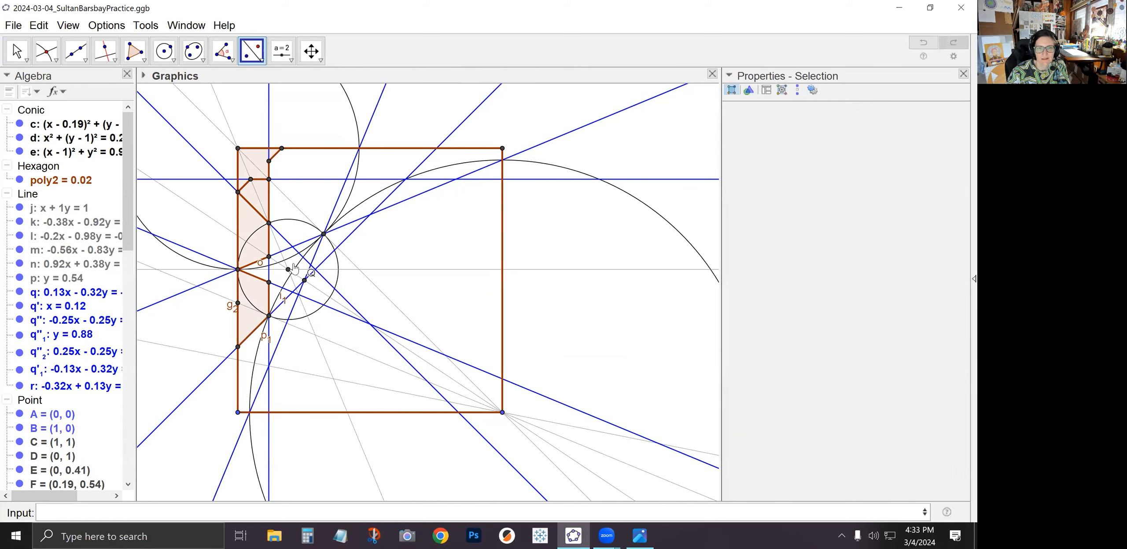
Mark the intersection of the falling diagonal blue line and the rising blue line through G, above the small circle's centre.
{"action": "left_click", "coordinate": [48, 54]}
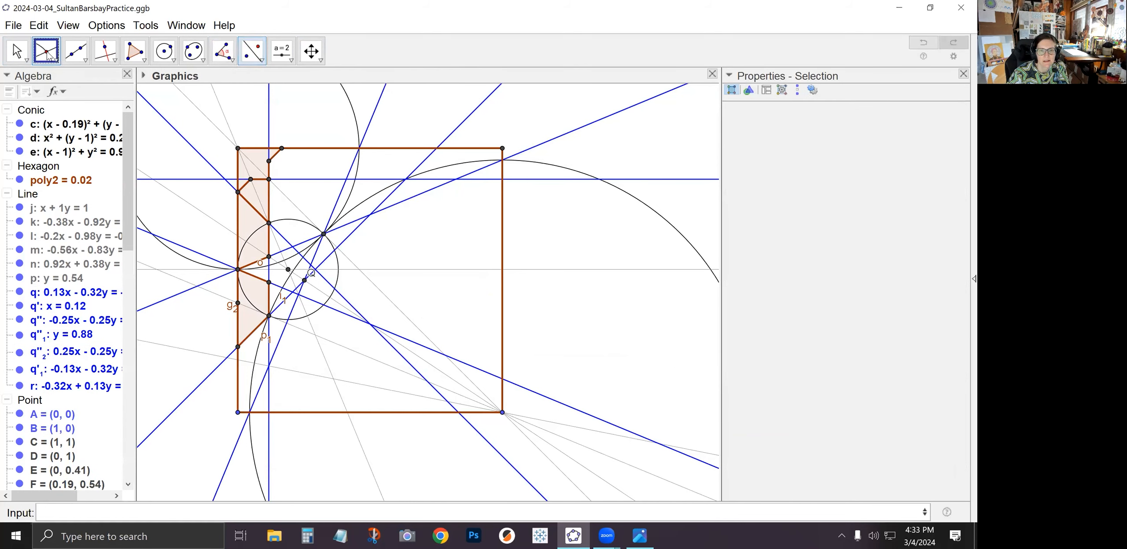
{"action": "left_click", "coordinate": [49, 56]}
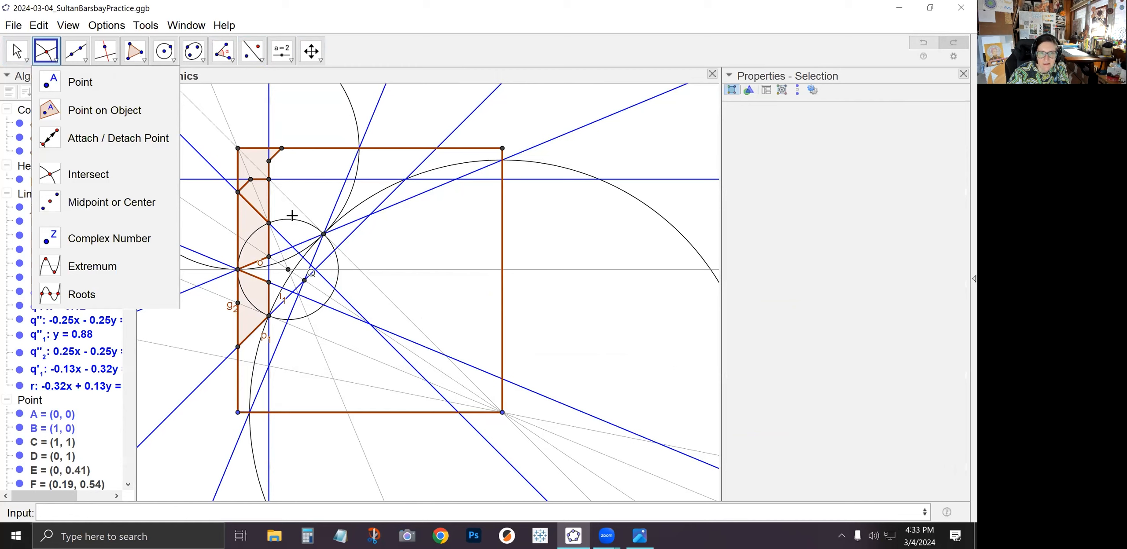
{"action": "left_click", "coordinate": [294, 251]}
{"action": "left_click", "coordinate": [293, 247]}
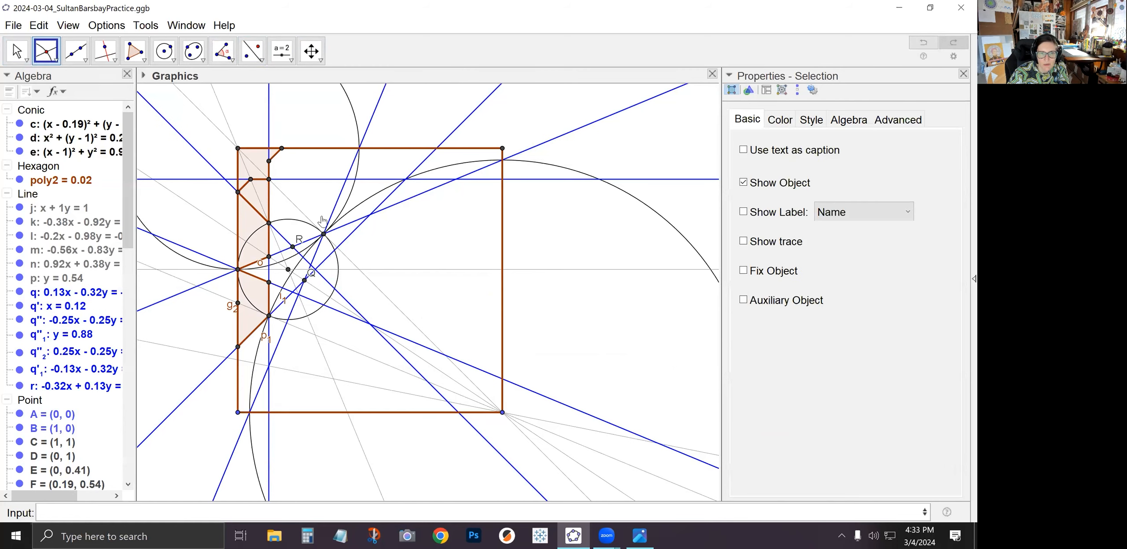
Draw the eight-vertex star polygon inside the small circle, from its upper-right point through R, the vertical line's points, G and Q.
{"action": "left_click", "coordinate": [135, 50]}
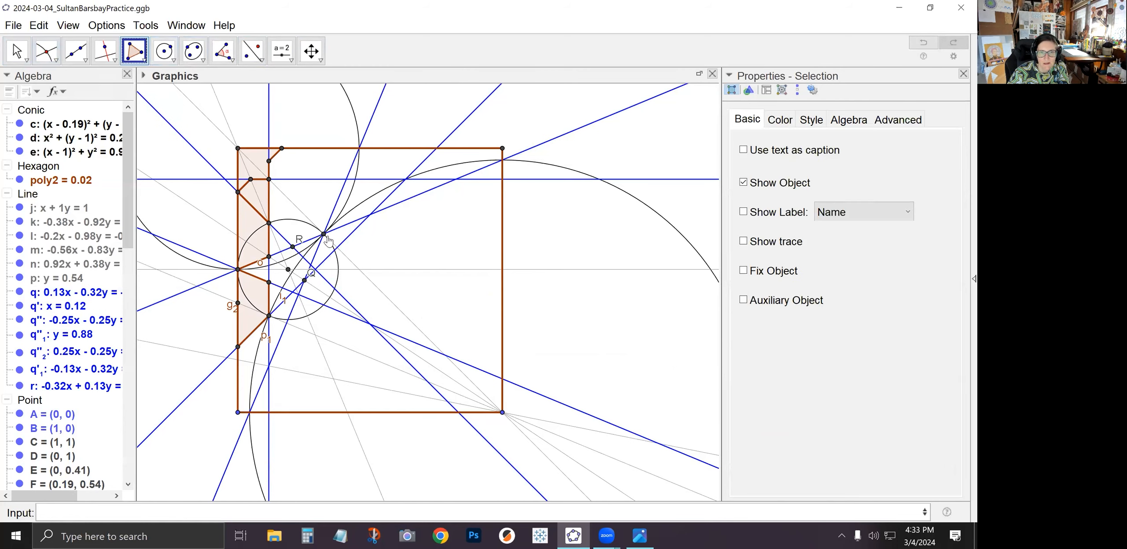
{"action": "left_click", "coordinate": [324, 234]}
{"action": "left_click", "coordinate": [293, 247]}
{"action": "left_click", "coordinate": [268, 223]}
{"action": "left_click", "coordinate": [268, 257]}
{"action": "left_click", "coordinate": [238, 269]}
{"action": "left_click", "coordinate": [269, 282]}
{"action": "left_click", "coordinate": [269, 316]}
{"action": "left_click", "coordinate": [304, 280]}
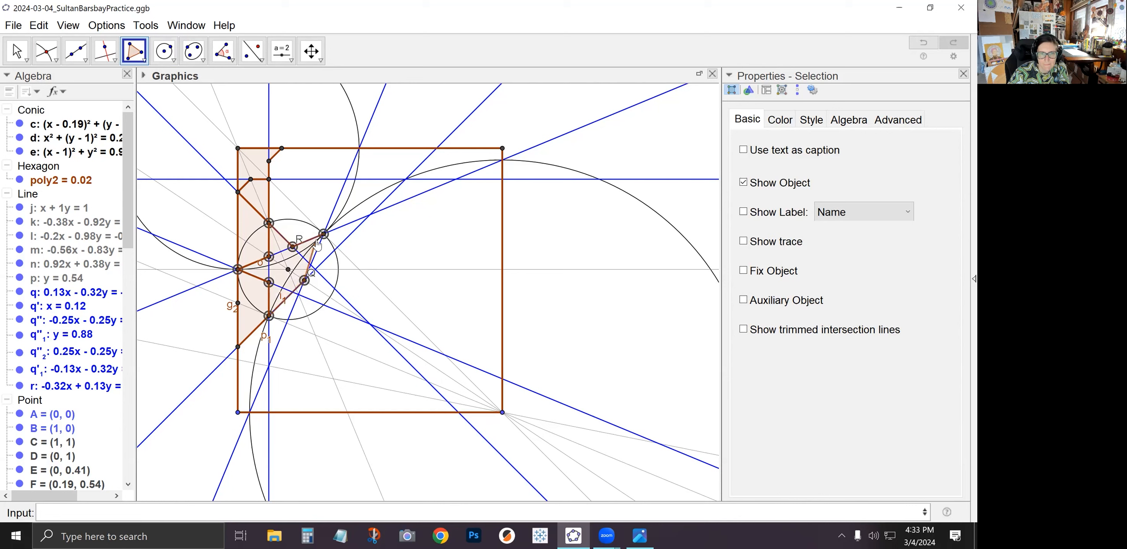
{"action": "left_click", "coordinate": [324, 235]}
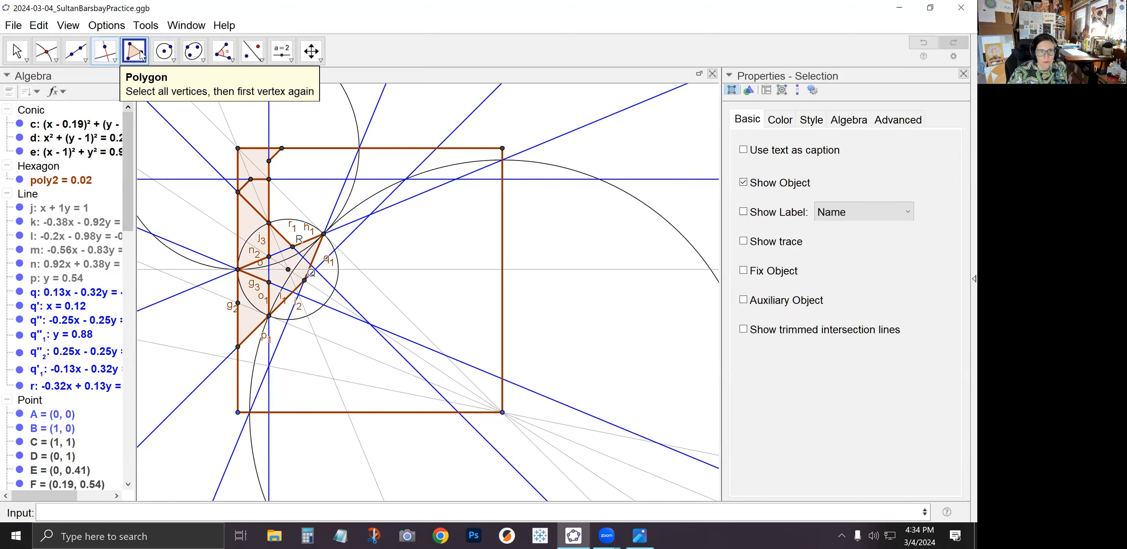
Construct a perpendicular through Q to the grey line running from Q to the square's lower-right corner.
{"action": "left_click", "coordinate": [106, 58]}
{"action": "left_click", "coordinate": [106, 58]}
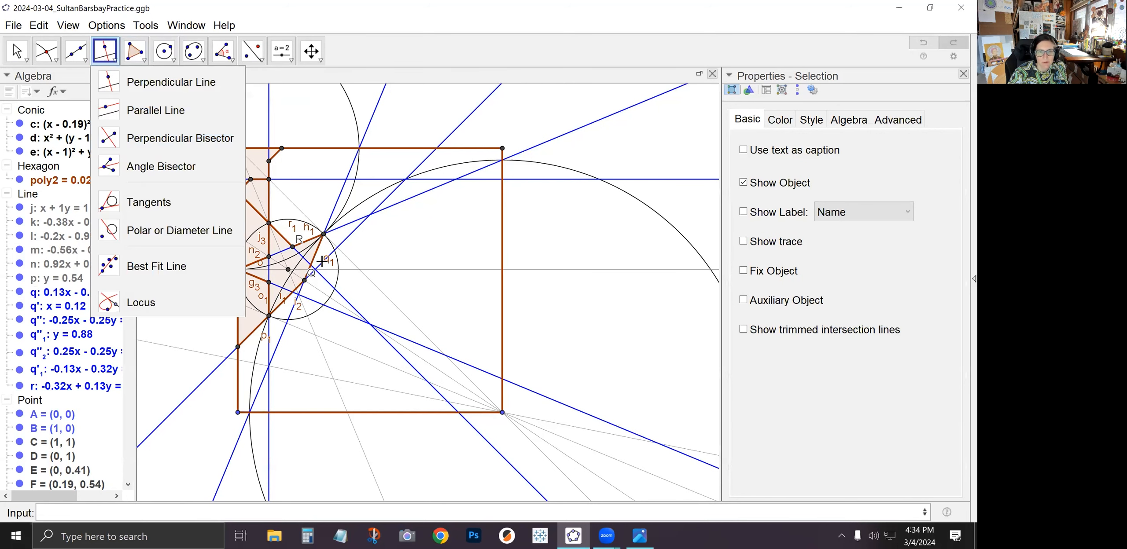
{"action": "left_click", "coordinate": [305, 282]}
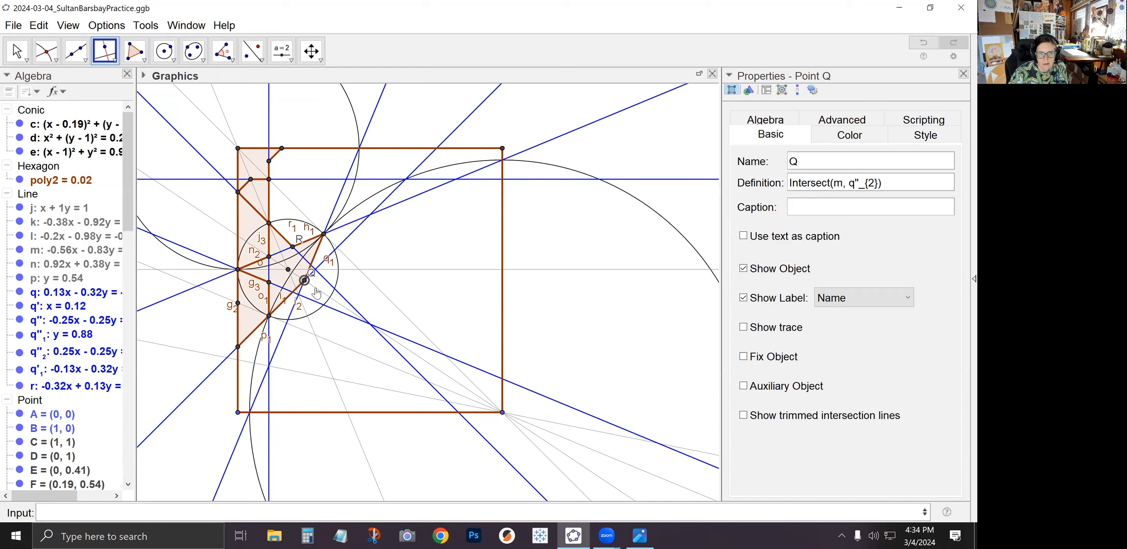
{"action": "left_click", "coordinate": [315, 290]}
Mark where the new perpendicular meets the grey line from E's side to the lower-right corner and the square's diagonal.
{"action": "left_click", "coordinate": [46, 50]}
{"action": "left_click", "coordinate": [282, 312]}
{"action": "left_click", "coordinate": [295, 330]}
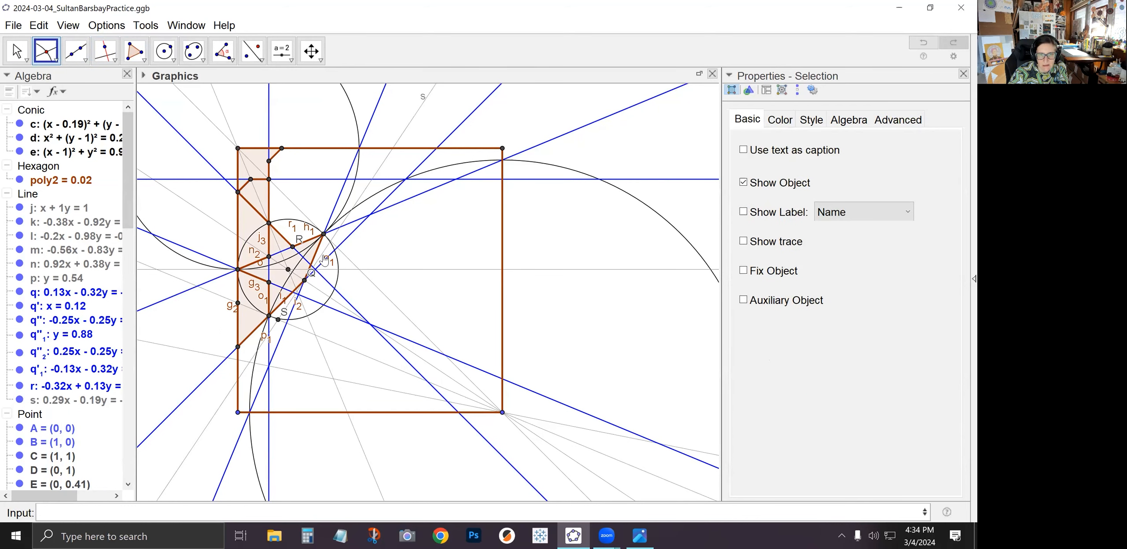
{"action": "left_click", "coordinate": [346, 261]}
{"action": "left_click", "coordinate": [330, 240]}
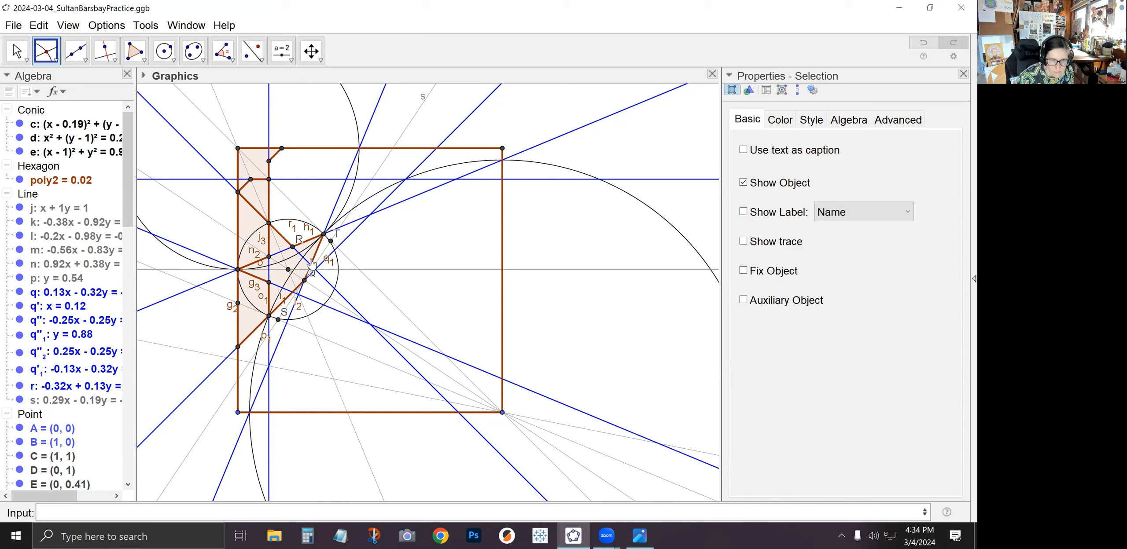
Draw two circles passing through Q, one centred at T and the other at S.
{"action": "left_click", "coordinate": [163, 51]}
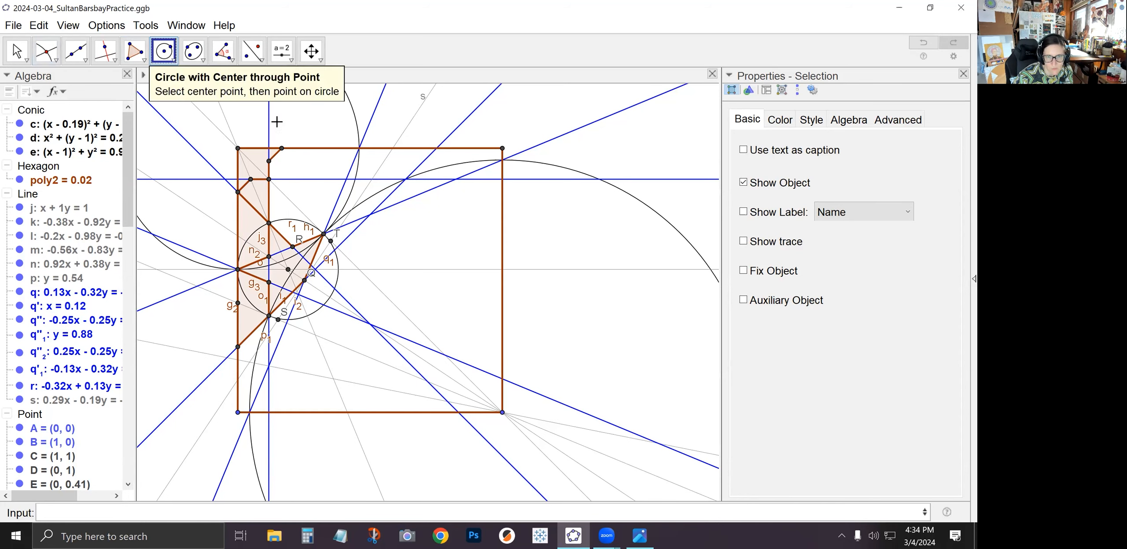
{"action": "left_click", "coordinate": [331, 240]}
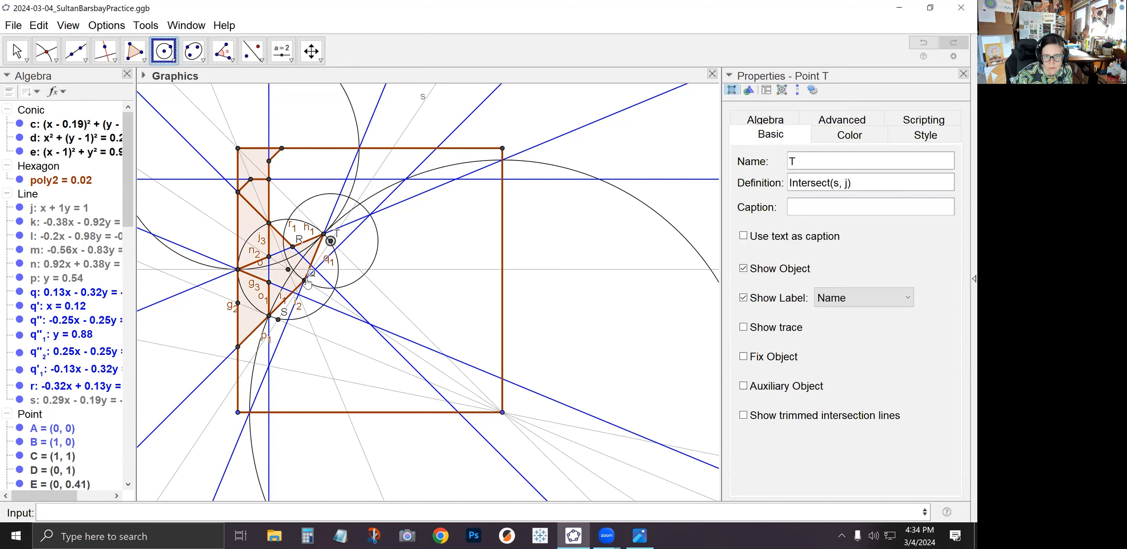
{"action": "left_click", "coordinate": [304, 281]}
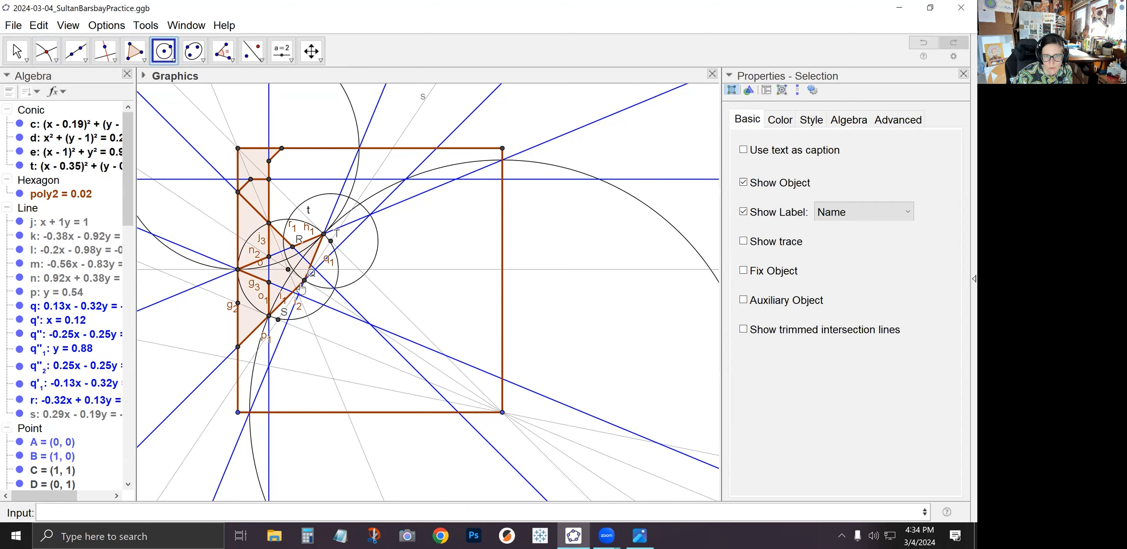
{"action": "left_click", "coordinate": [279, 320]}
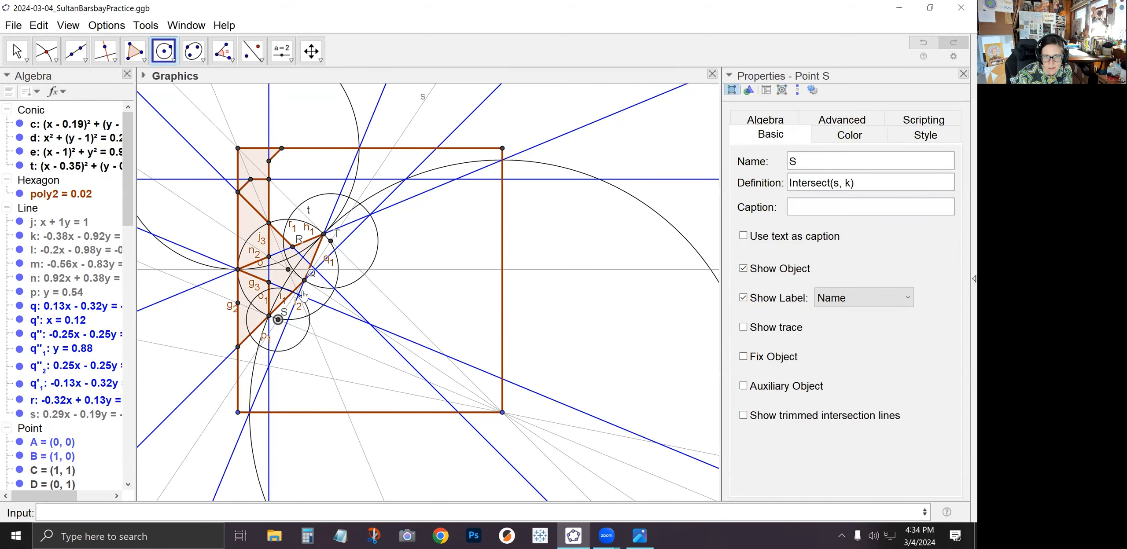
{"action": "left_click", "coordinate": [305, 281]}
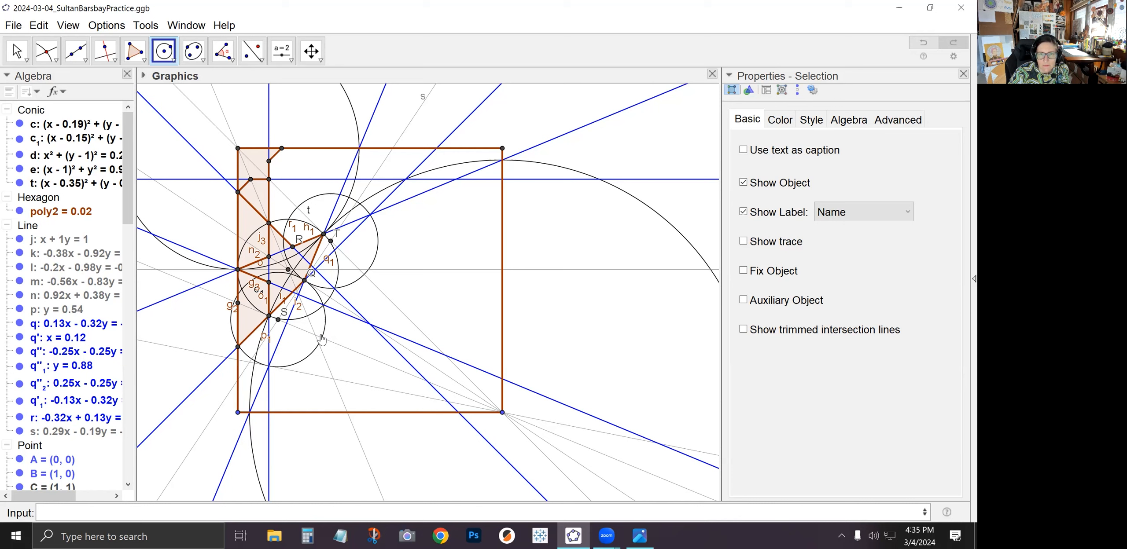
Mark where the T-centred circle meets the square's diagonal and the S-centred circle meets its grey line, both toward the lower-right corner.
{"action": "left_click", "coordinate": [46, 50]}
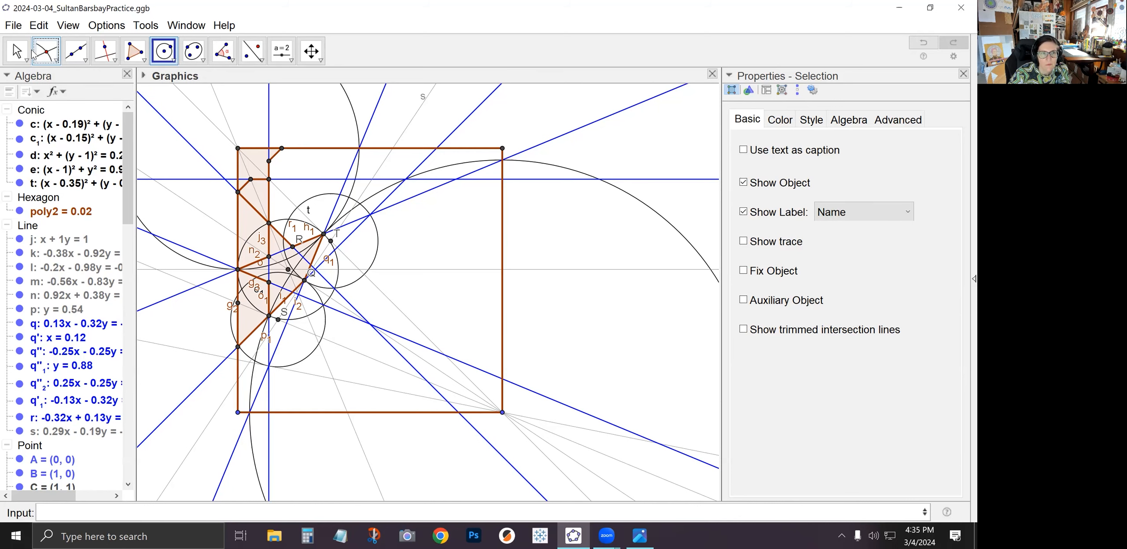
{"action": "left_click", "coordinate": [364, 277]}
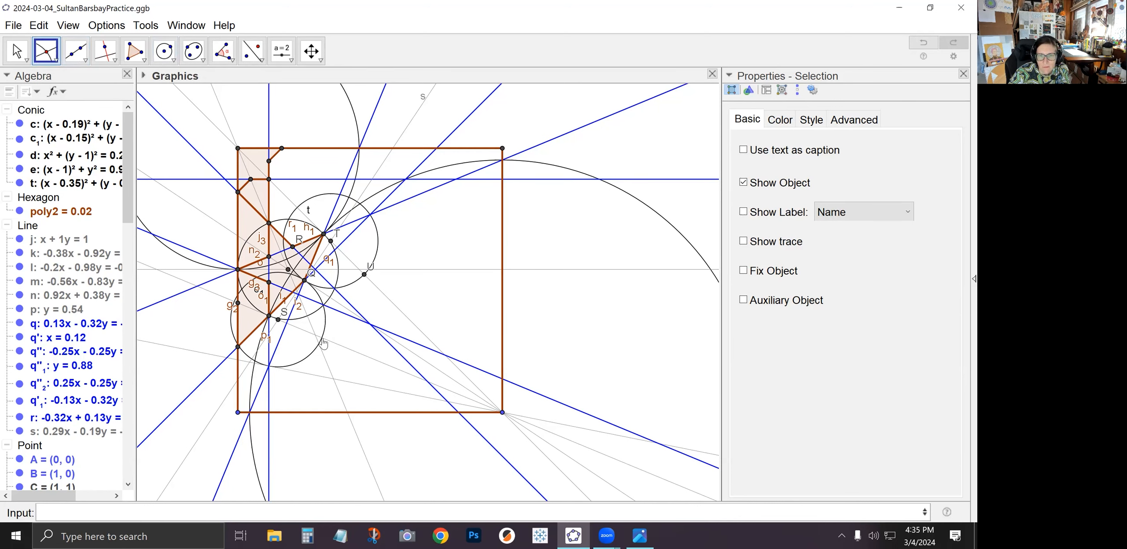
{"action": "left_click", "coordinate": [322, 338]}
Draw a circle centred at the square's lower-right corner and passing through V.
{"action": "left_click", "coordinate": [164, 49]}
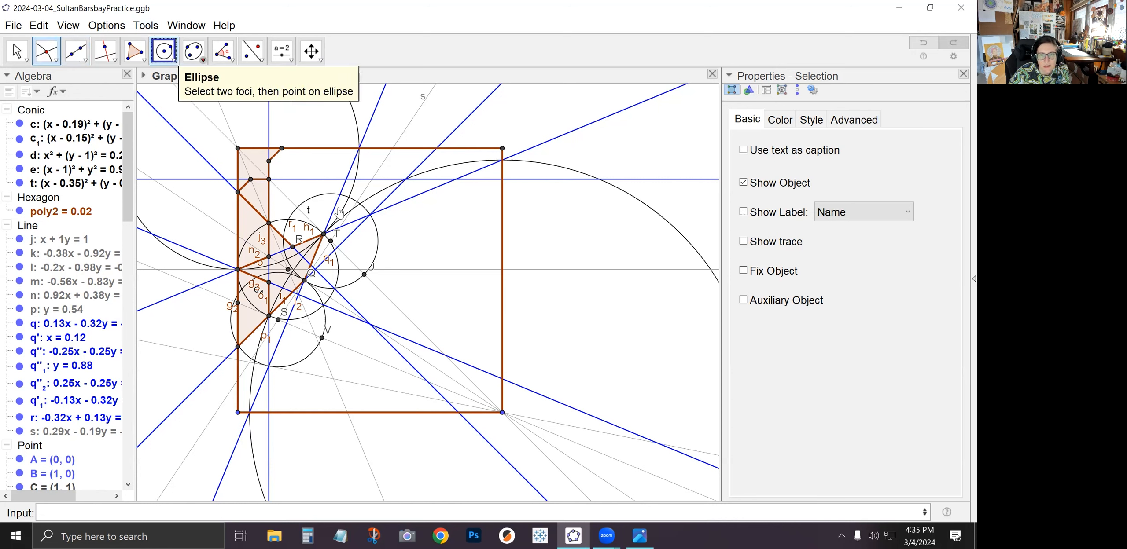
{"action": "left_click", "coordinate": [502, 413]}
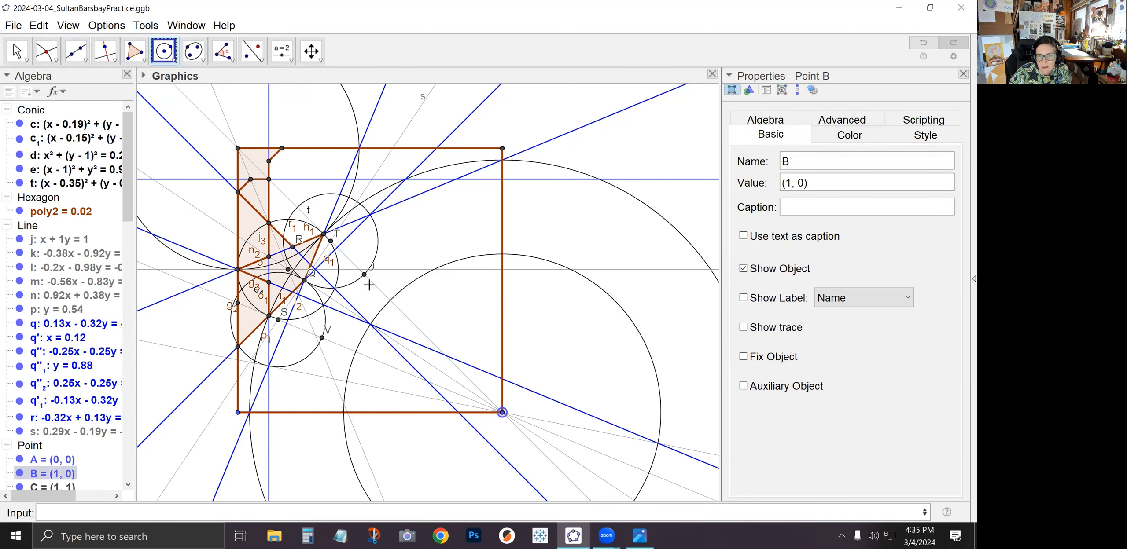
{"action": "left_click", "coordinate": [322, 342]}
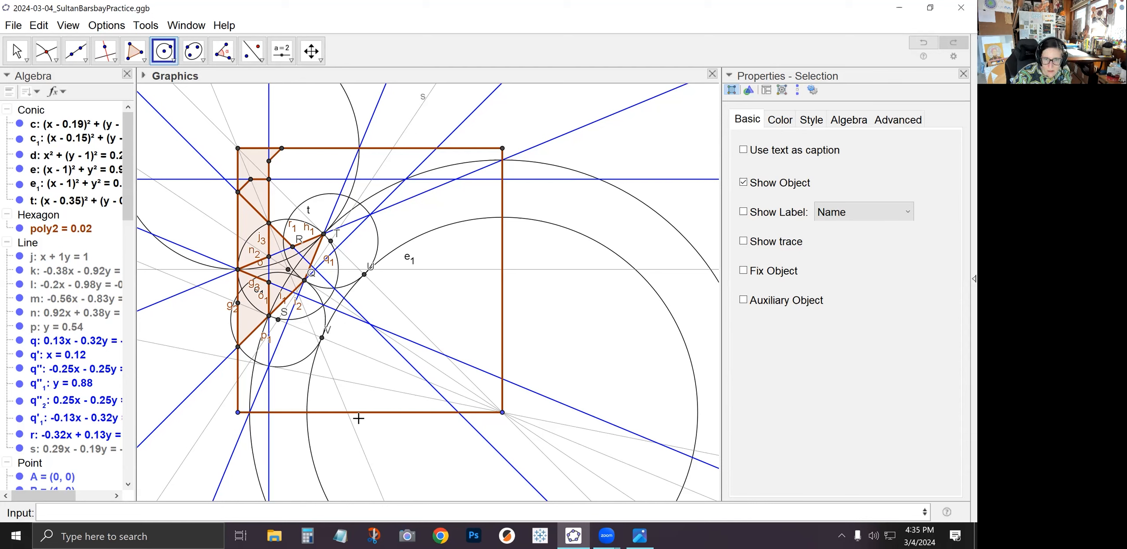
{"action": "left_click", "coordinate": [46, 51]}
{"action": "left_click", "coordinate": [46, 50]}
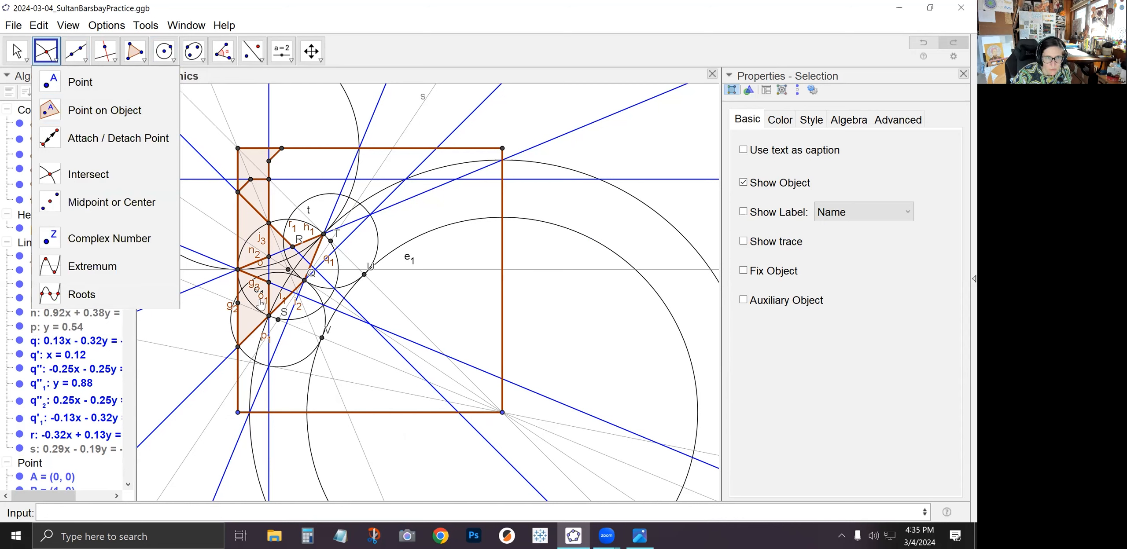
{"action": "left_click", "coordinate": [15, 50]}
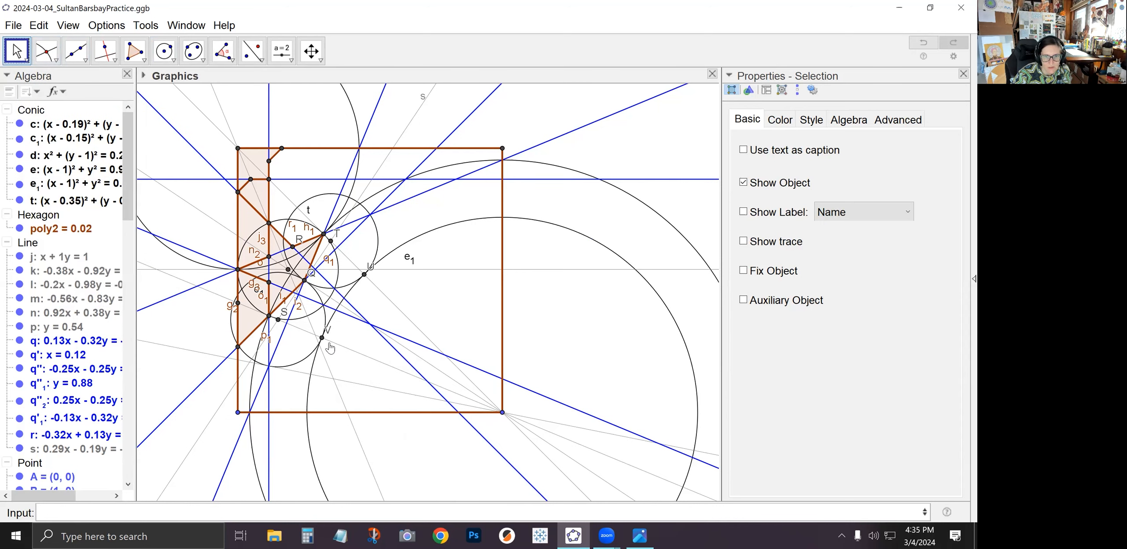
Construct a parallel through V to the lowest grey line running into the square's lower-right corner.
{"action": "left_click", "coordinate": [106, 50]}
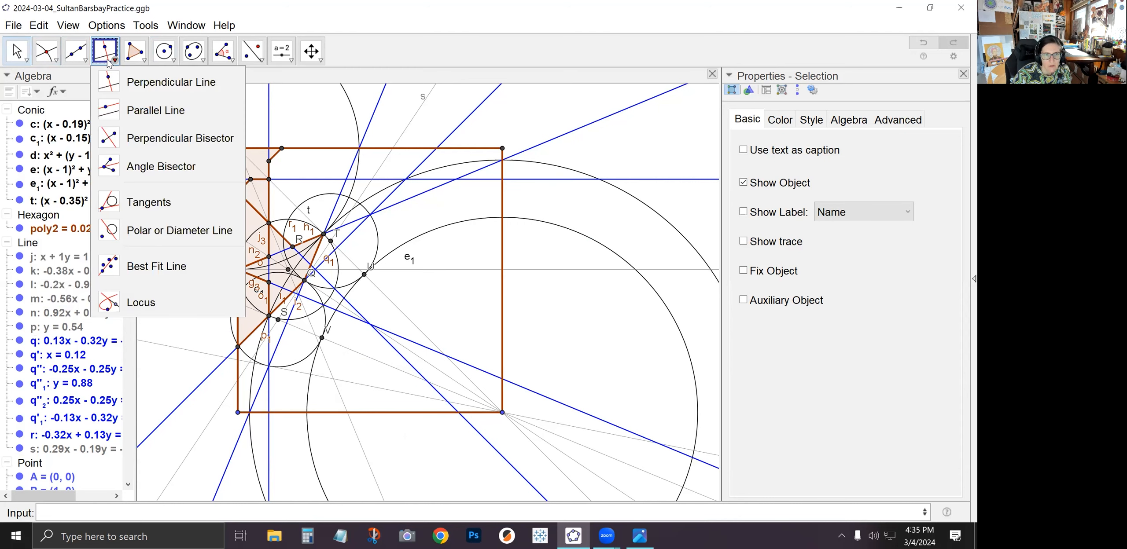
{"action": "left_click", "coordinate": [134, 114]}
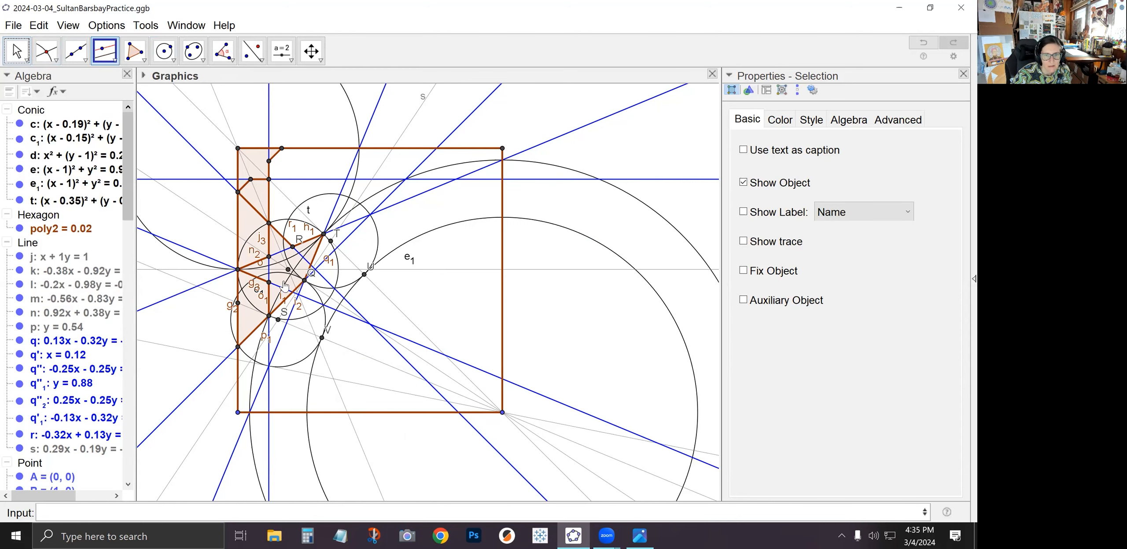
{"action": "left_click", "coordinate": [322, 339]}
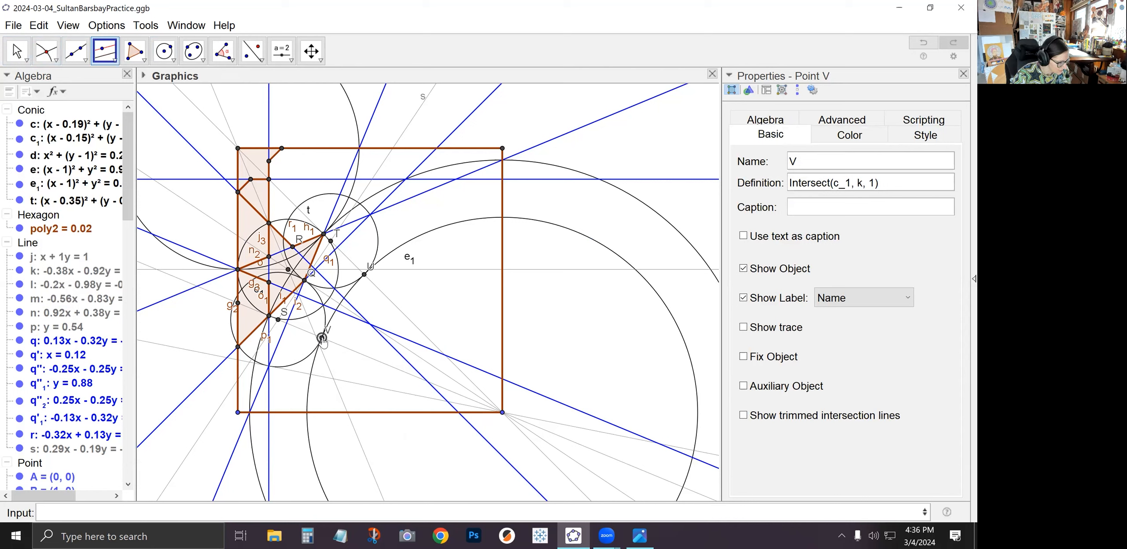
{"action": "left_click", "coordinate": [353, 383]}
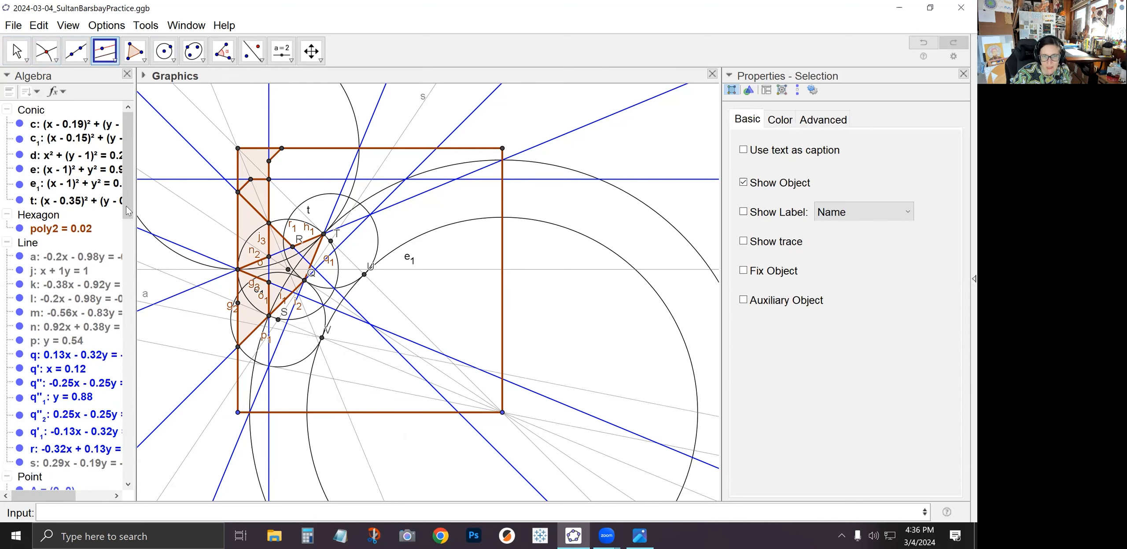
{"action": "left_click", "coordinate": [16, 50]}
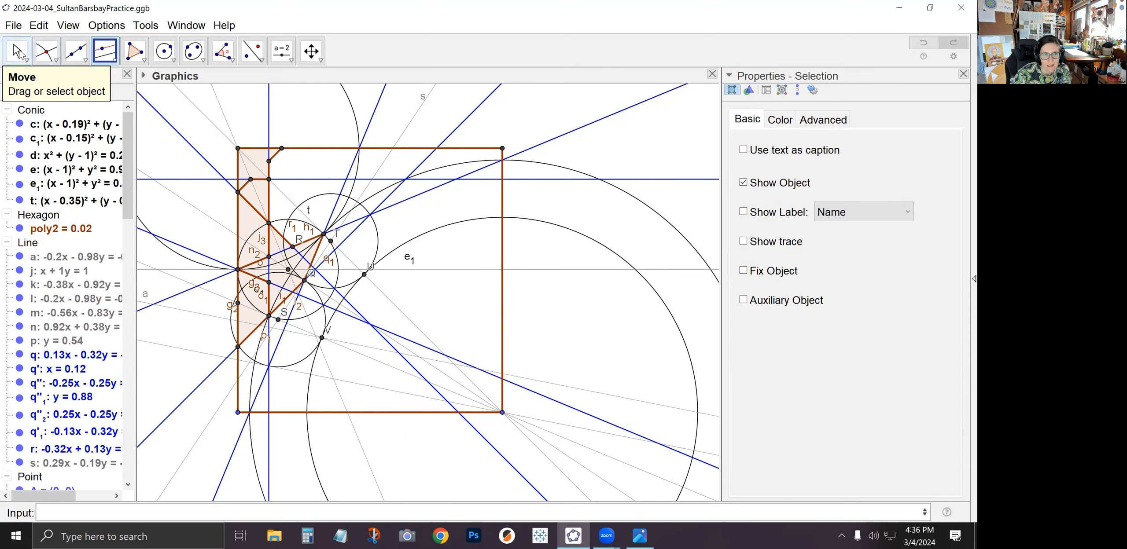
Color the parallel line through V blue (#0000FF) and set its line thickness to 3.
{"action": "left_click", "coordinate": [346, 345]}
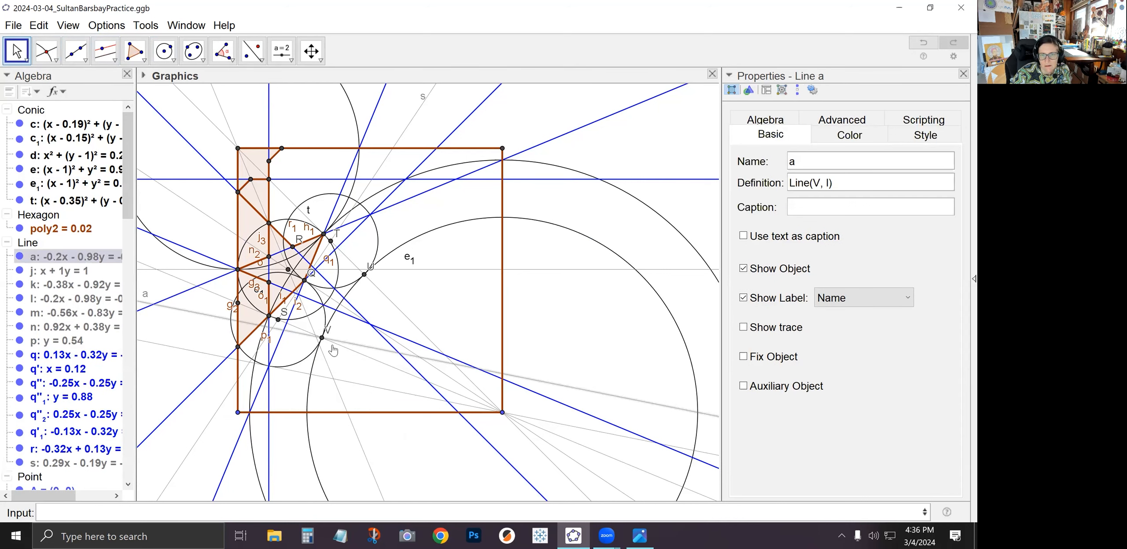
{"action": "left_click", "coordinate": [871, 142]}
{"action": "left_click", "coordinate": [758, 229]}
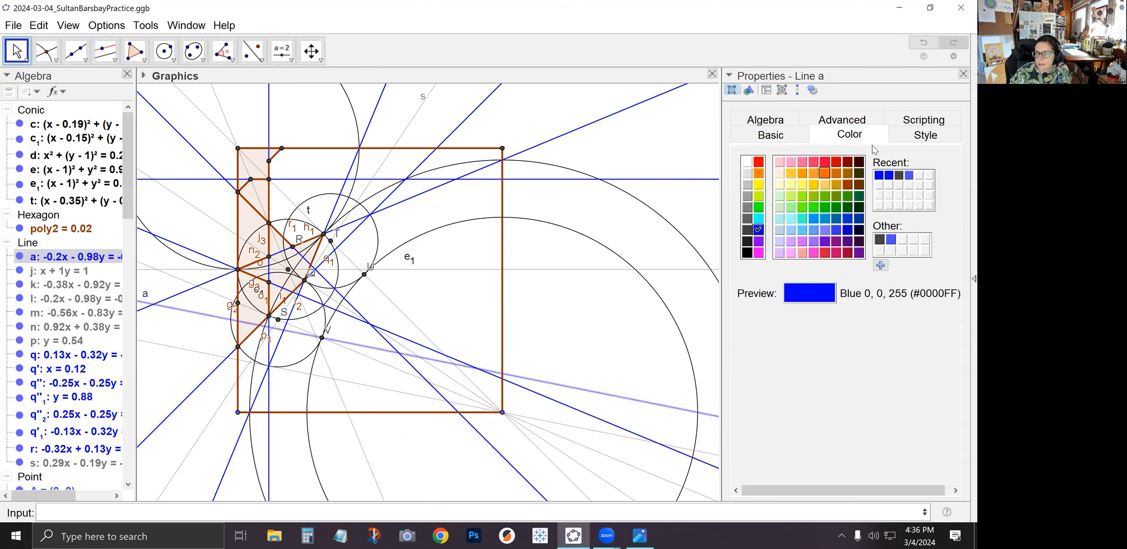
{"action": "left_click", "coordinate": [899, 140]}
{"action": "left_click", "coordinate": [768, 181]}
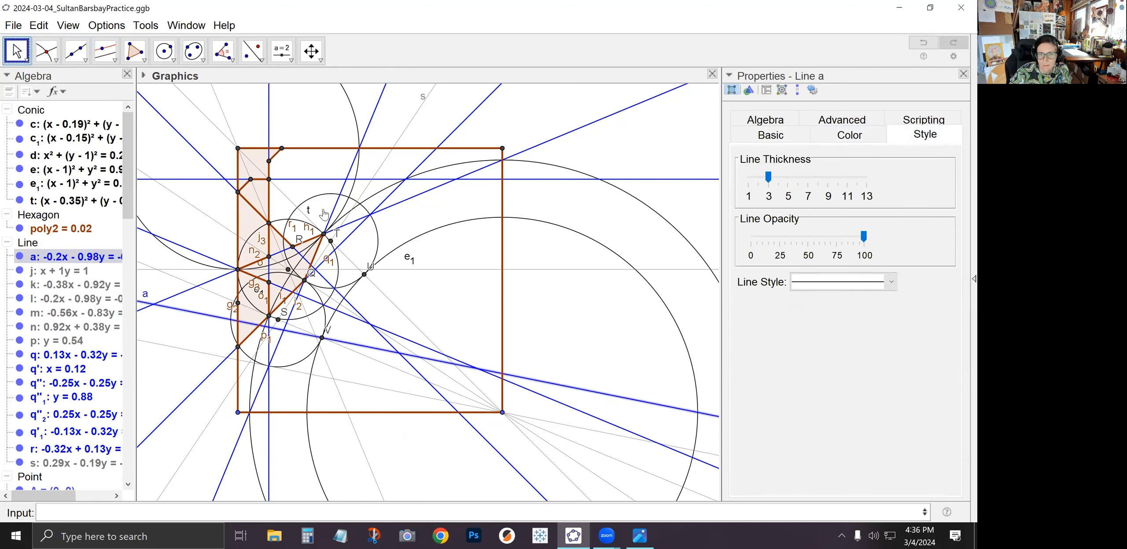
{"action": "left_click", "coordinate": [373, 306]}
Mark where the steep blue line through Q crosses the new blue line through V and where it meets the vertical blue line.
{"action": "left_click", "coordinate": [46, 51]}
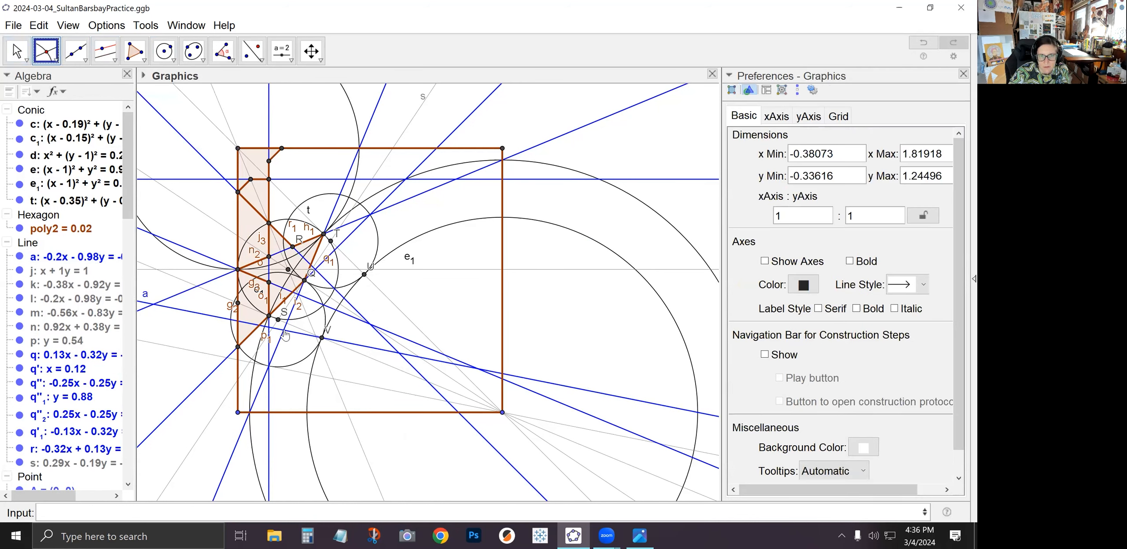
{"action": "left_click", "coordinate": [285, 332]}
{"action": "left_click", "coordinate": [293, 370]}
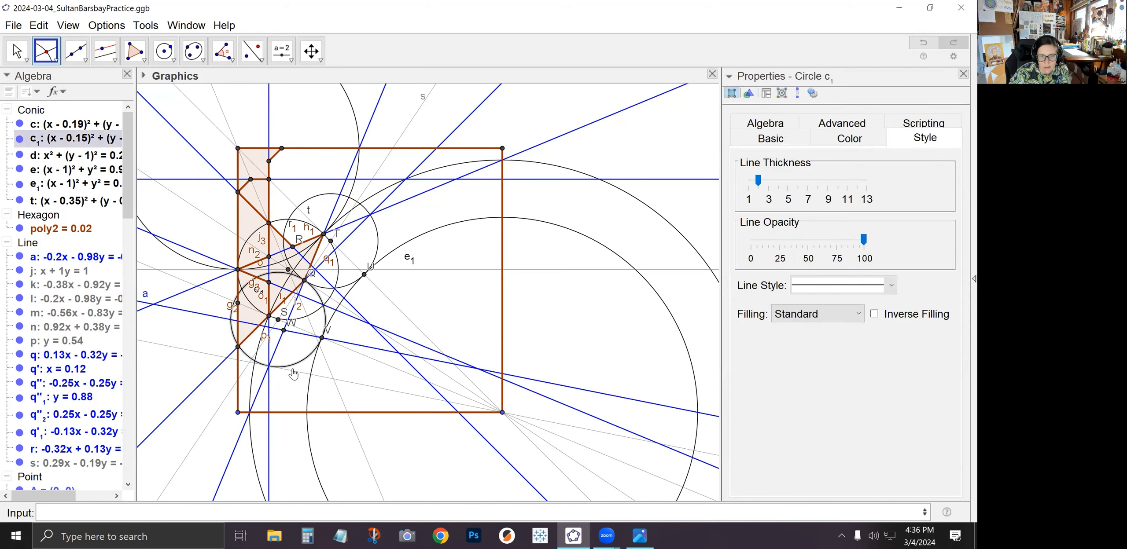
{"action": "left_click", "coordinate": [293, 374]}
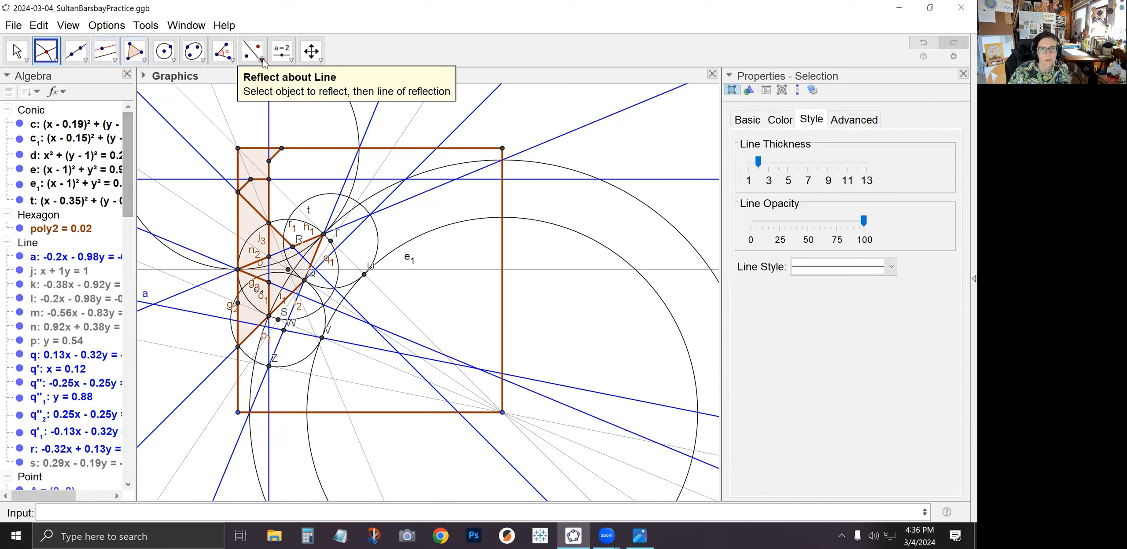
Reflect the blue line through V about the grey line through V, and mark where the reflection crosses the steep blue line below Q.
{"action": "left_click", "coordinate": [251, 53]}
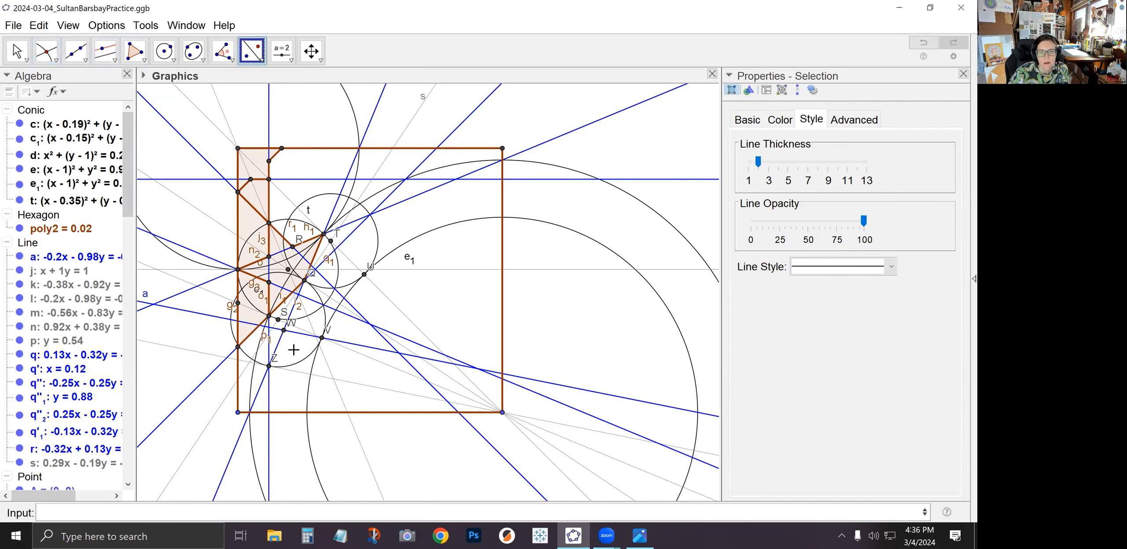
{"action": "left_click", "coordinate": [352, 346]}
{"action": "left_click", "coordinate": [359, 359]}
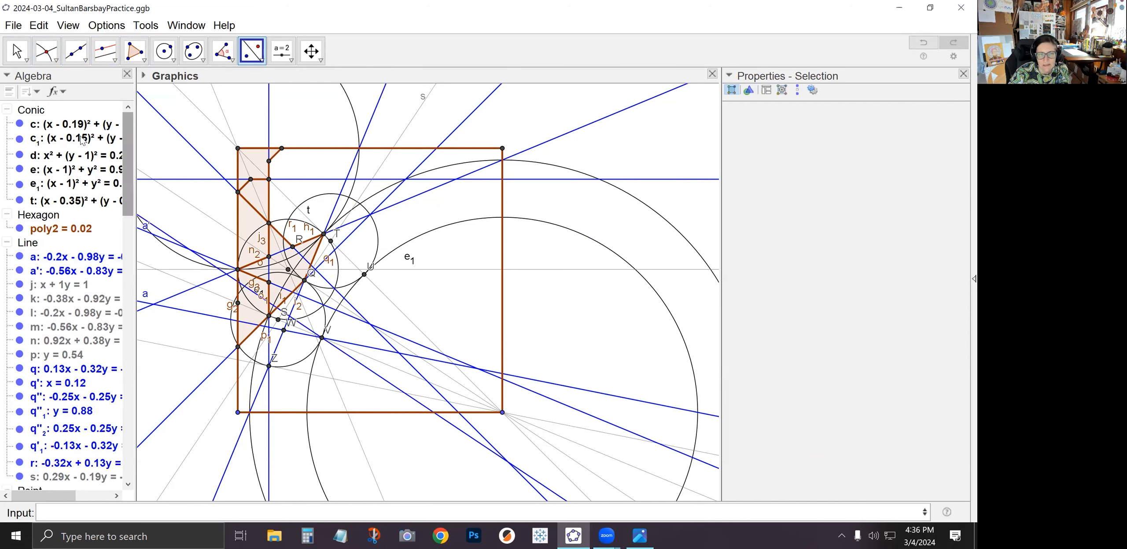
{"action": "left_click", "coordinate": [50, 52]}
{"action": "scroll", "coordinate": [308, 336], "scroll_direction": "up", "scroll_amount": 2}
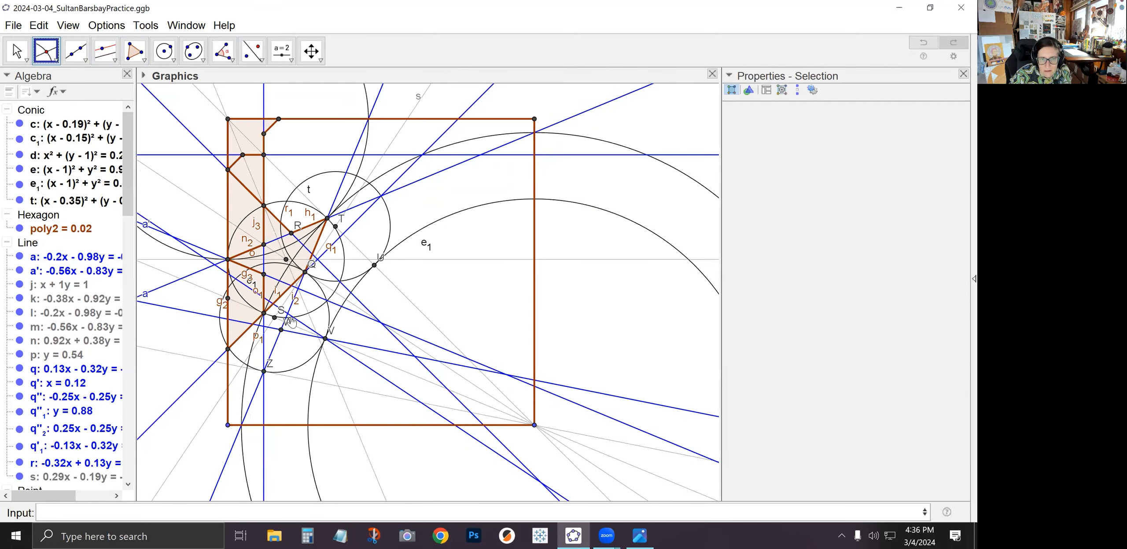
{"action": "scroll", "coordinate": [288, 317], "scroll_direction": "up", "scroll_amount": 3}
{"action": "left_click", "coordinate": [287, 315]}
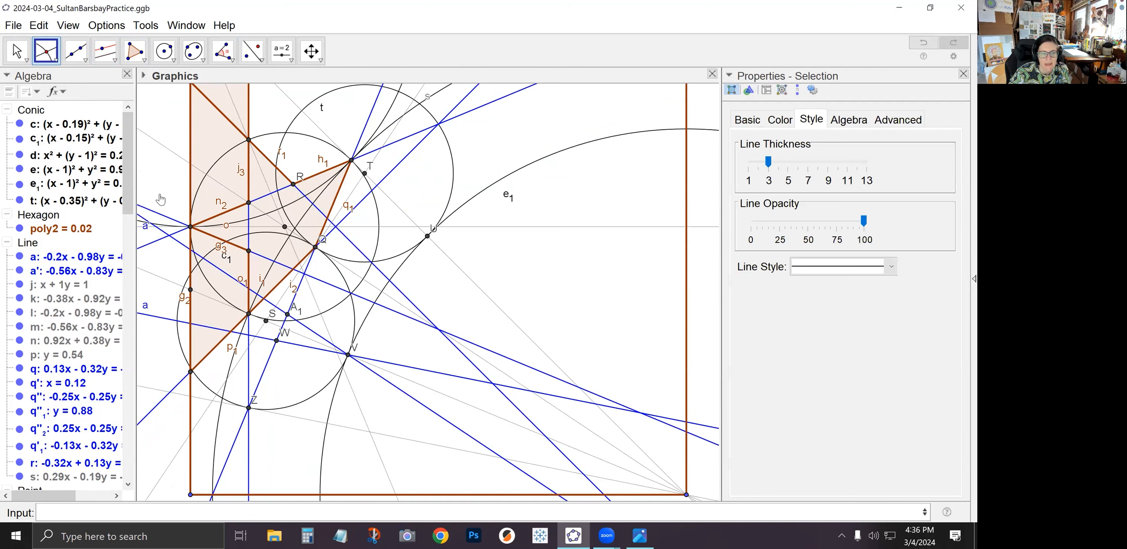
Draw a polygon tile through V, W, Z, the vertical blue line's vertex beside S, Q and A1.
{"action": "left_click", "coordinate": [131, 49]}
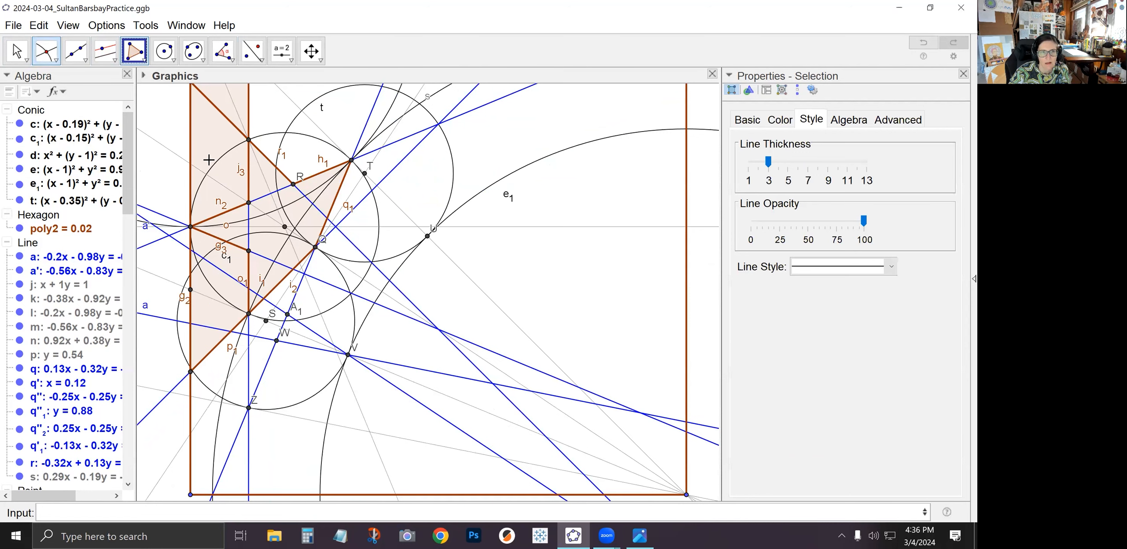
{"action": "left_click", "coordinate": [348, 354]}
{"action": "left_click", "coordinate": [276, 340]}
{"action": "left_click", "coordinate": [248, 408]}
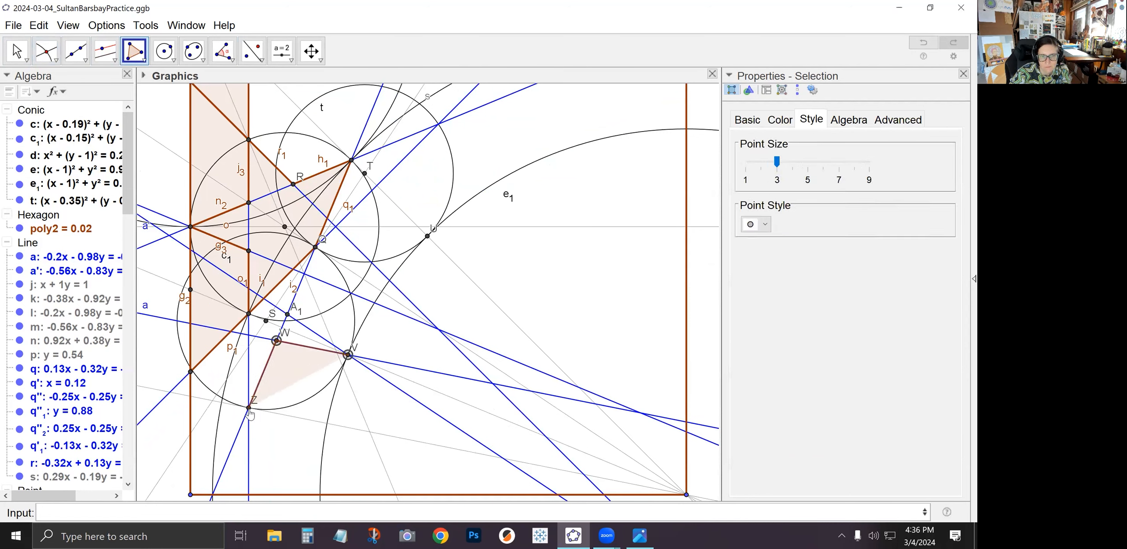
{"action": "left_click", "coordinate": [249, 314]}
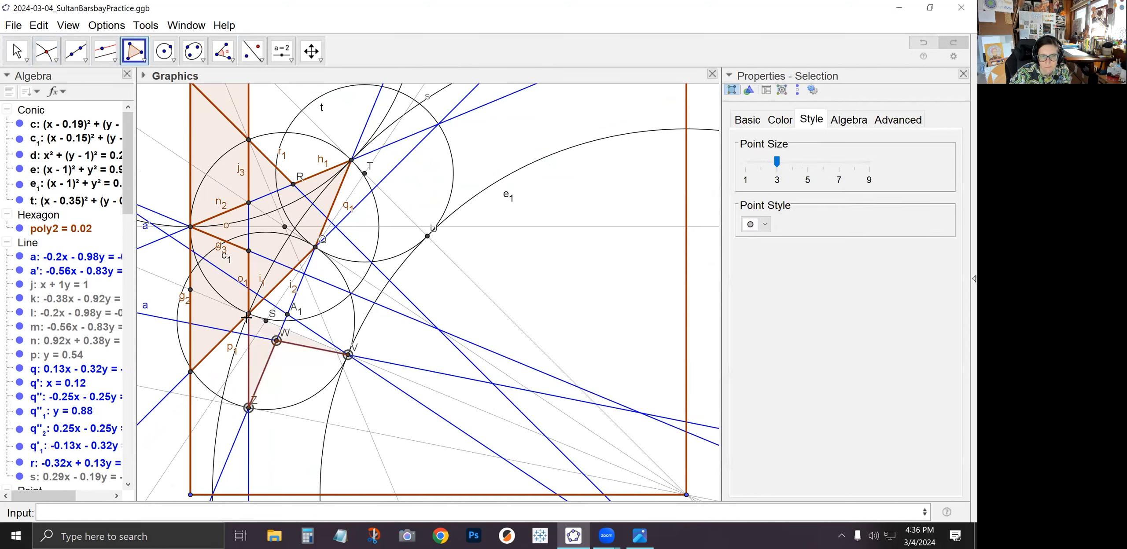
{"action": "left_click", "coordinate": [315, 248]}
{"action": "left_click", "coordinate": [287, 314]}
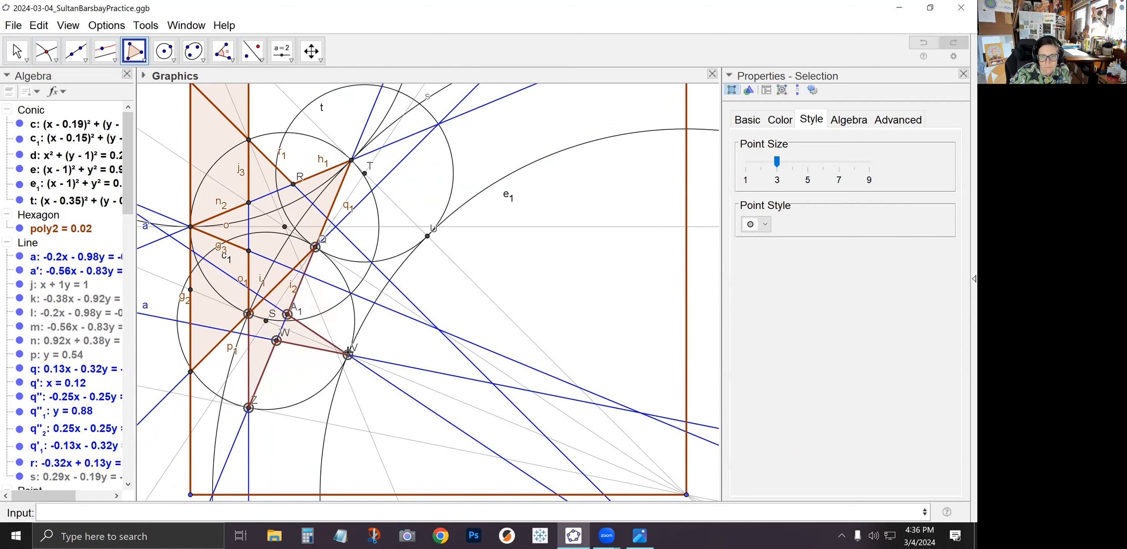
{"action": "left_click", "coordinate": [348, 354]}
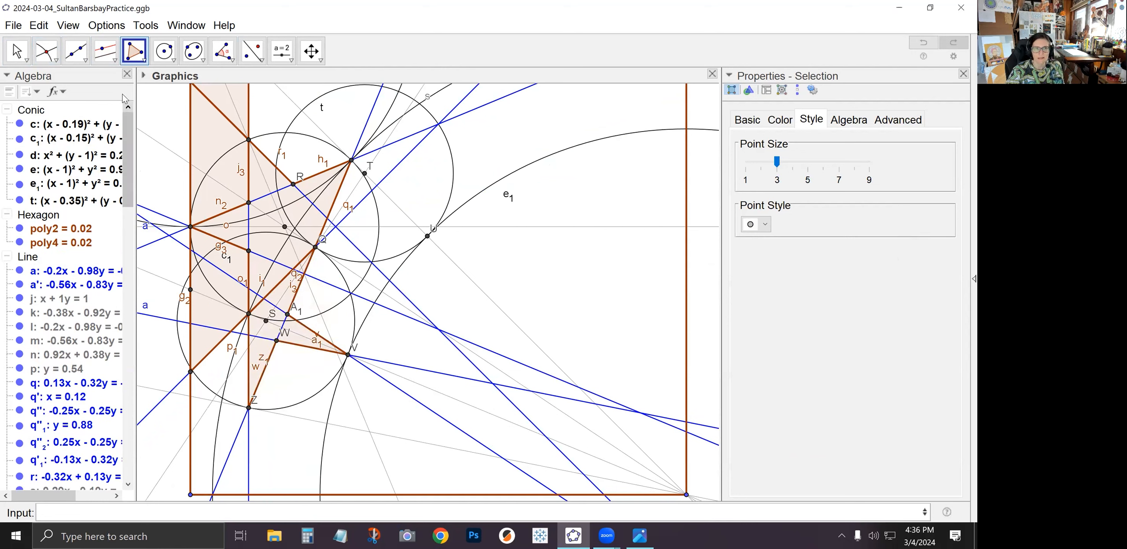
Mark where line a' meets the lowest grey line into the lower-right corner and where line a meets the grey line just below the diagonal.
{"action": "left_click", "coordinate": [46, 51]}
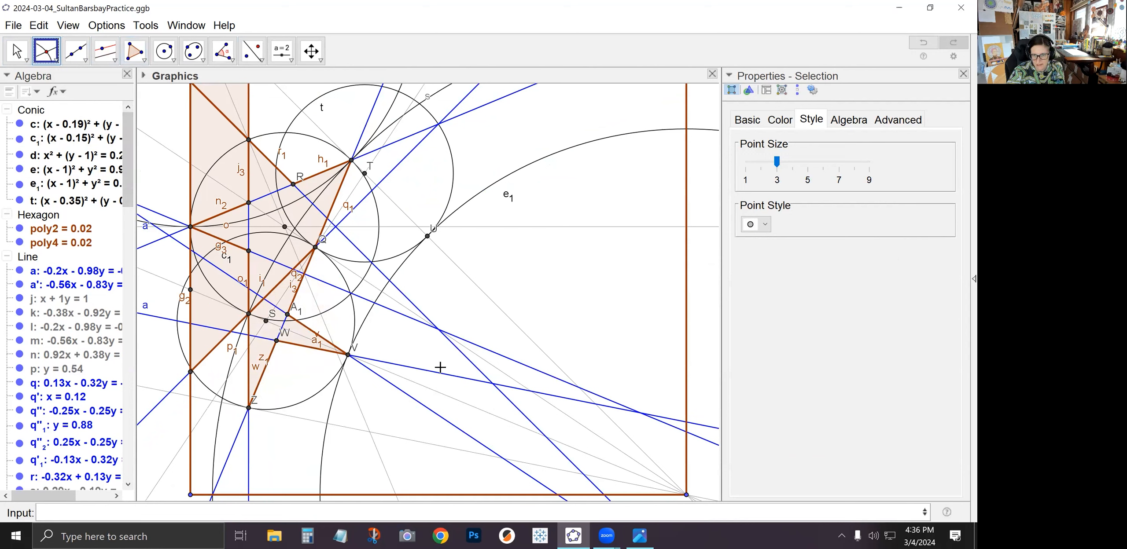
{"action": "left_click", "coordinate": [503, 458]}
{"action": "left_click", "coordinate": [532, 392]}
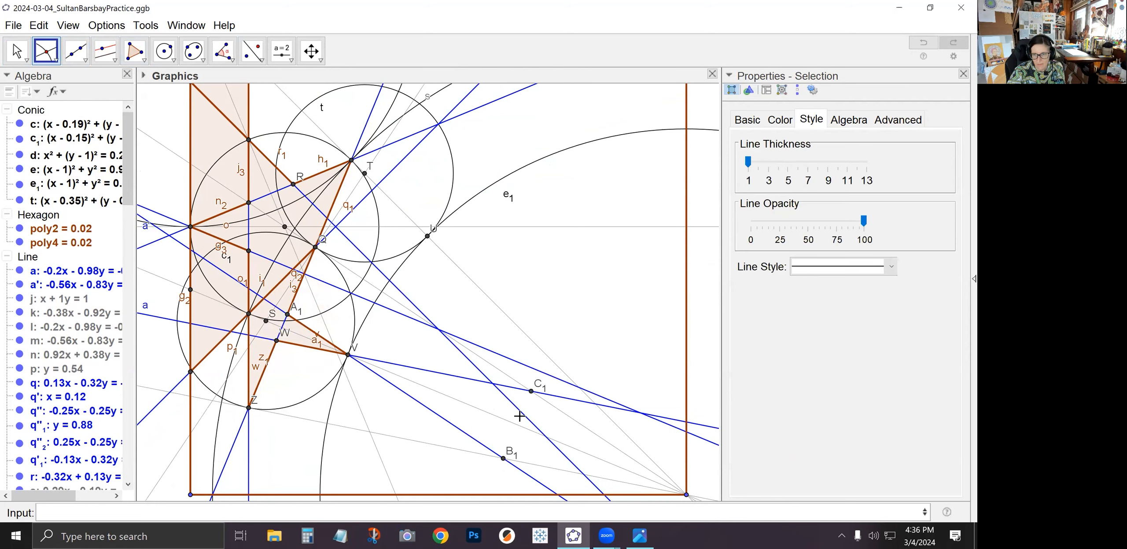
Reflect line a' about the lowest grey line through B1, and mark where the reflection crosses the grey line through V.
{"action": "left_click", "coordinate": [252, 50]}
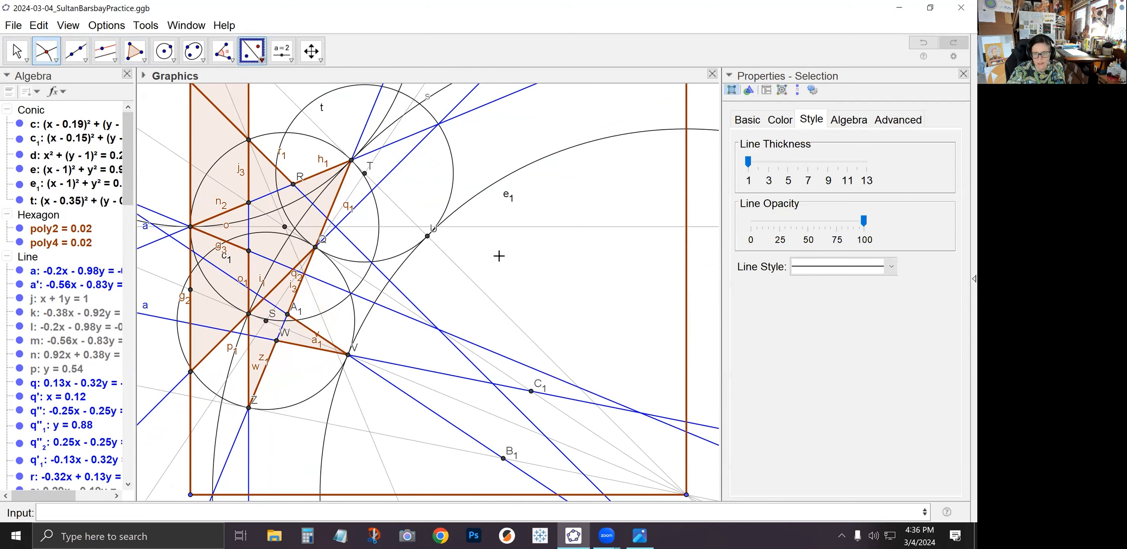
{"action": "left_click", "coordinate": [531, 473]}
{"action": "left_click", "coordinate": [534, 466]}
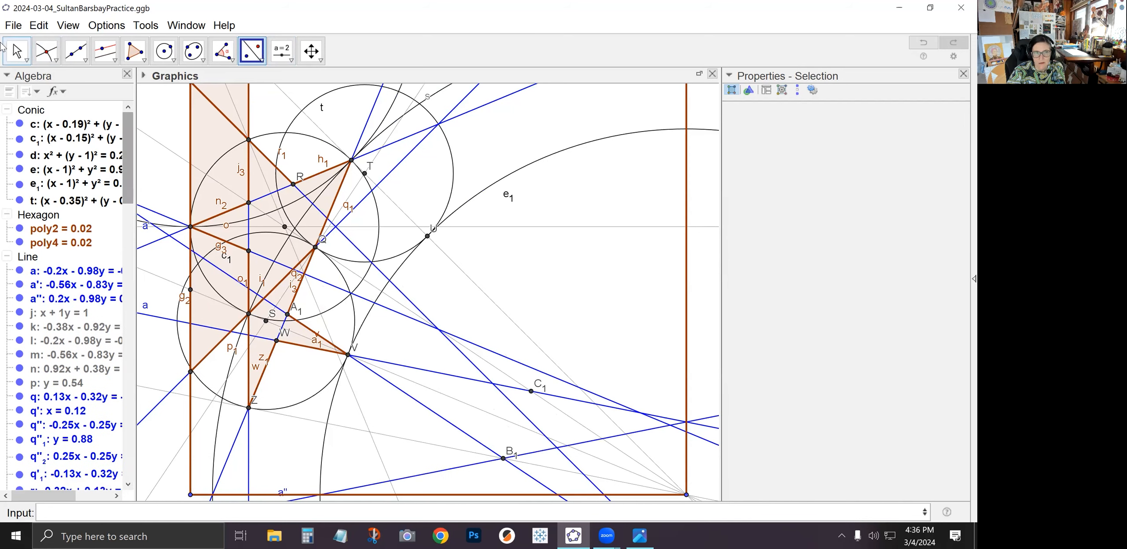
{"action": "left_click", "coordinate": [50, 55]}
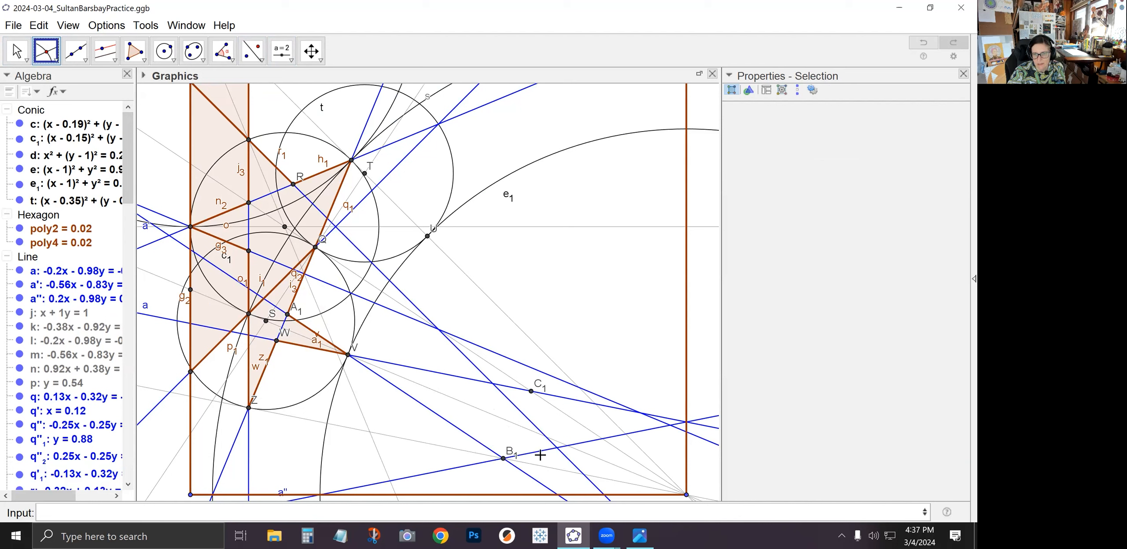
{"action": "left_click", "coordinate": [567, 446]}
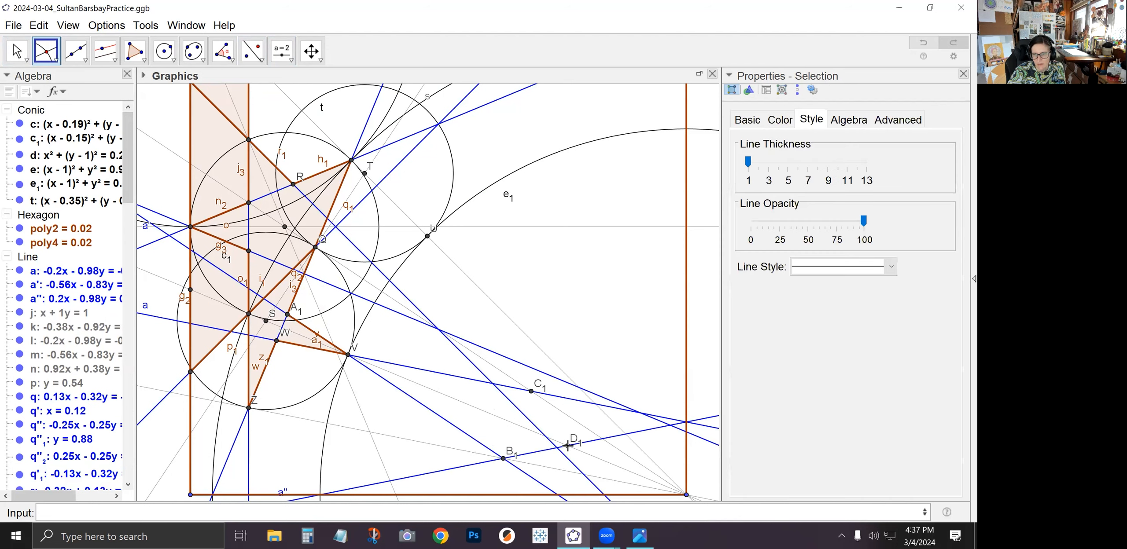
Draw a four-sided polygon tile through D1, C1, V and B1.
{"action": "left_click", "coordinate": [134, 52]}
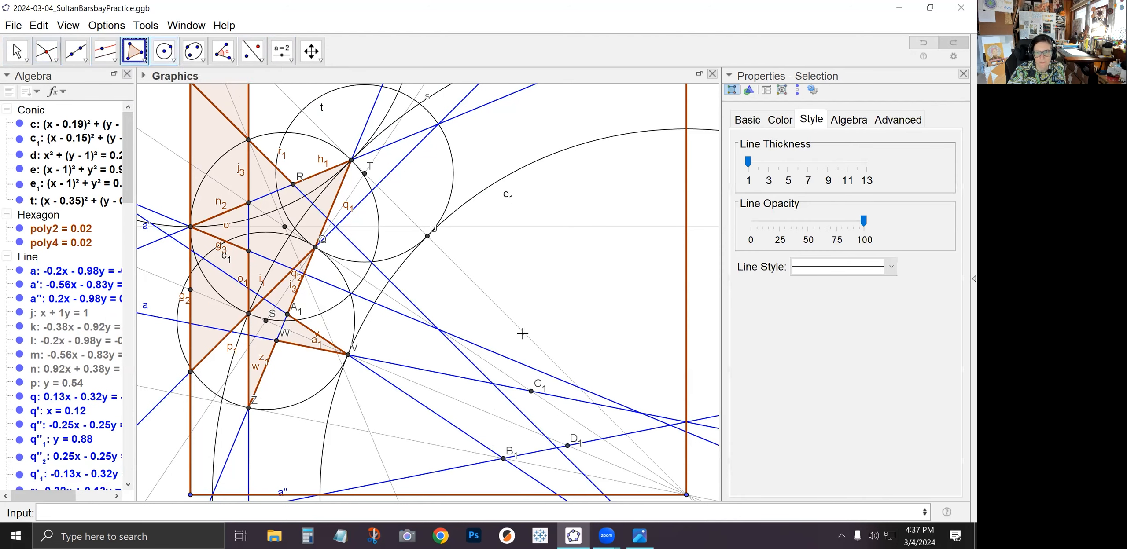
{"action": "left_click", "coordinate": [567, 445]}
{"action": "left_click", "coordinate": [530, 391]}
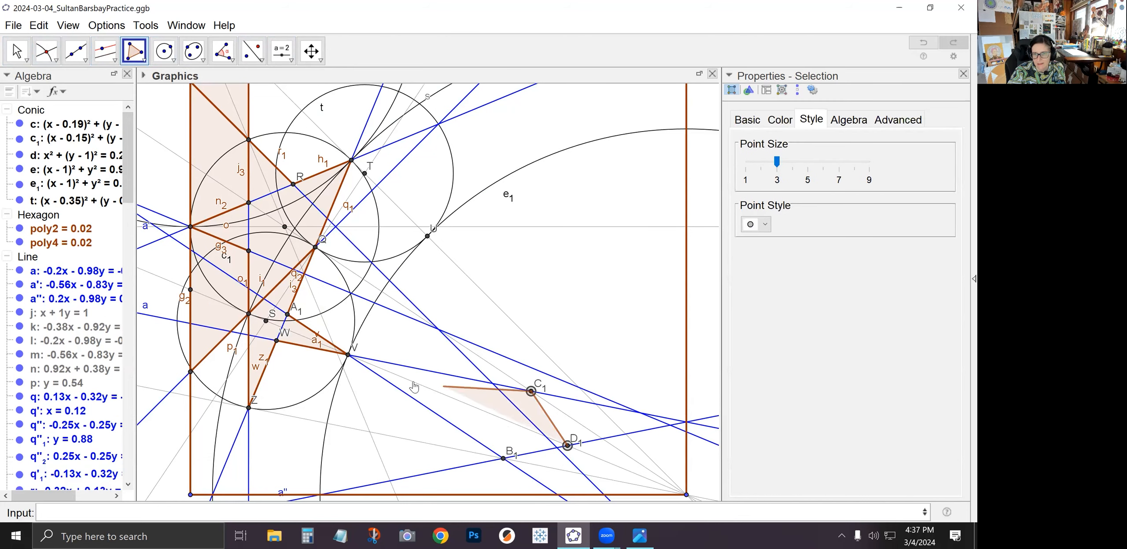
{"action": "left_click", "coordinate": [348, 355]}
{"action": "left_click", "coordinate": [503, 459]}
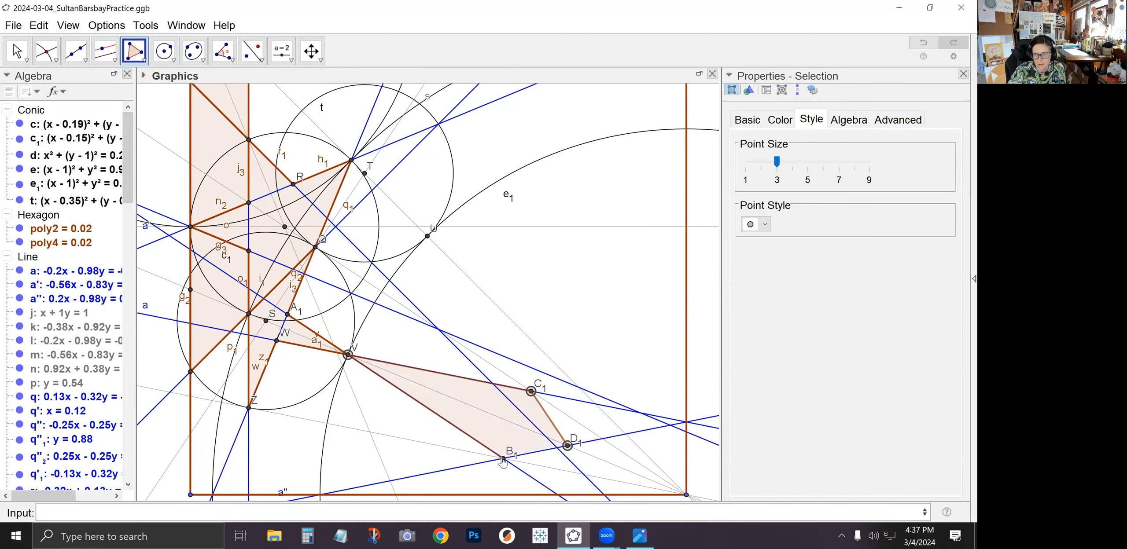
{"action": "left_click", "coordinate": [567, 446]}
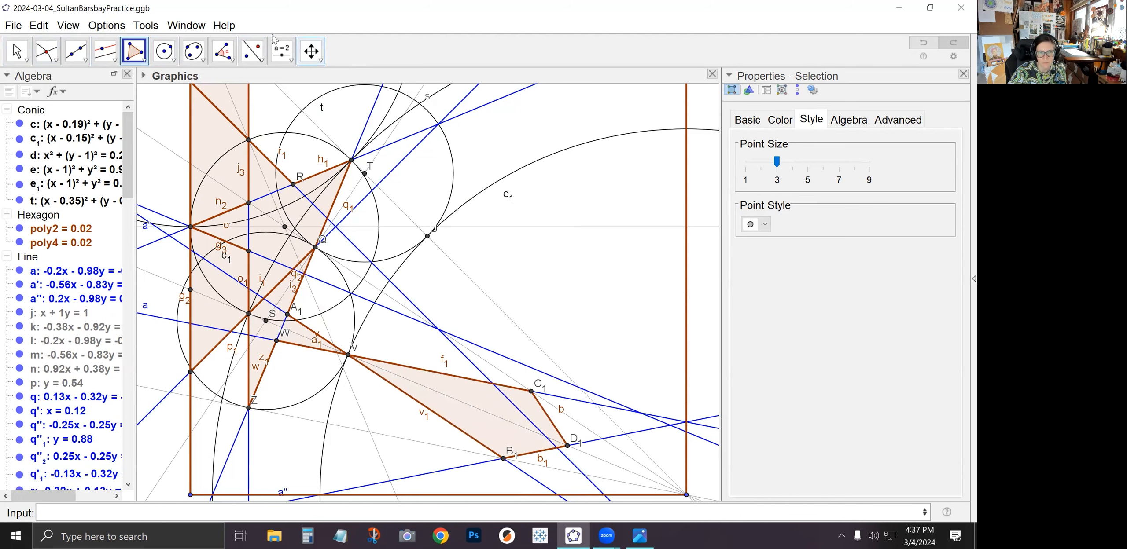
Reflect points W and V together about the grey line running through Z and B1.
{"action": "left_click", "coordinate": [250, 56]}
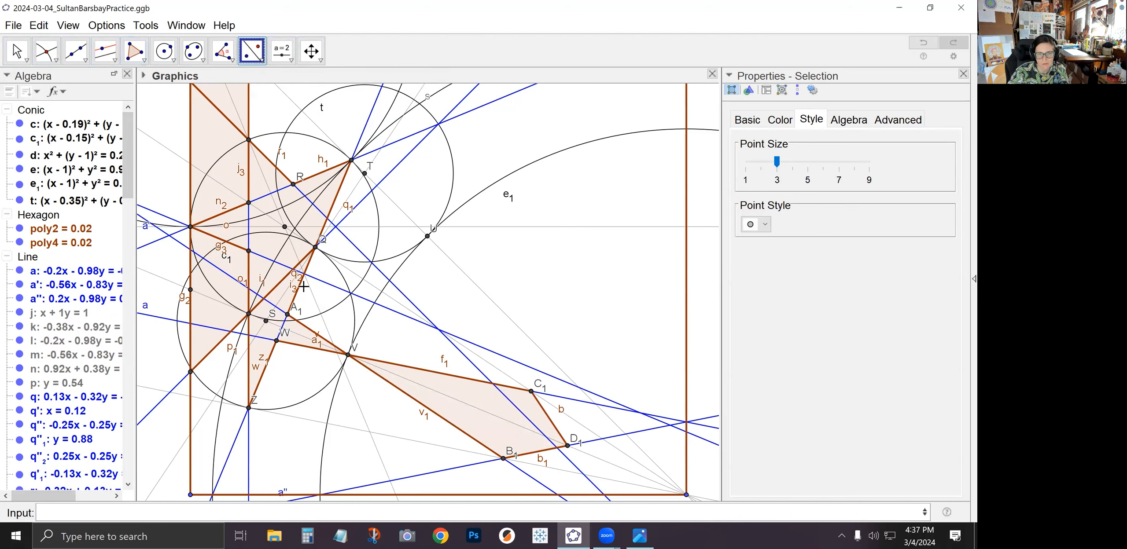
{"action": "left_click", "coordinate": [276, 341]}
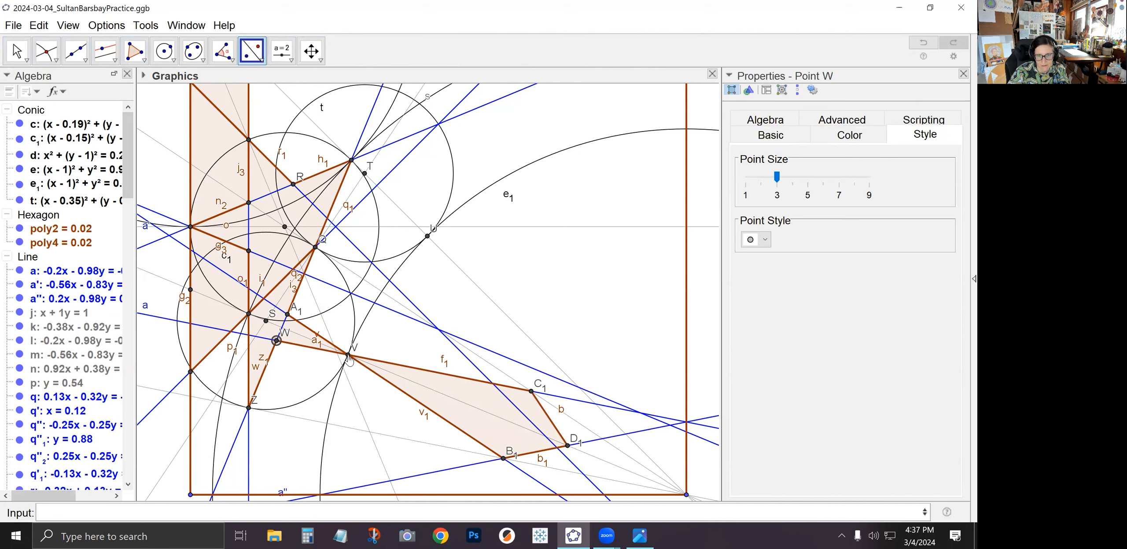
{"action": "left_click", "coordinate": [348, 355]}
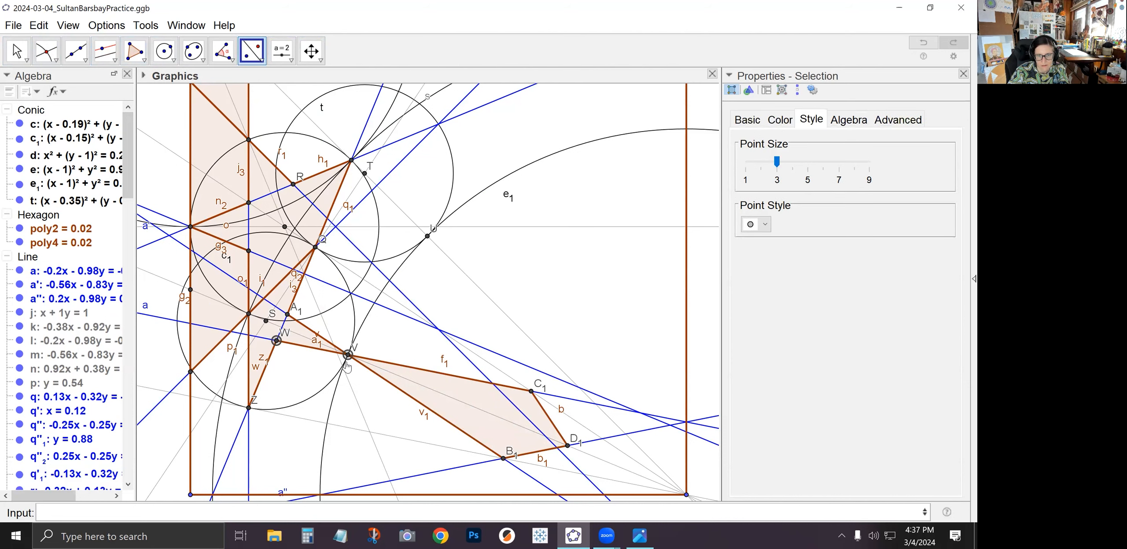
{"action": "left_click", "coordinate": [308, 422]}
Draw a six-sided polygon tile through B1, V, W, Z, W' and V'.
{"action": "left_click", "coordinate": [135, 51]}
{"action": "left_click", "coordinate": [503, 458]}
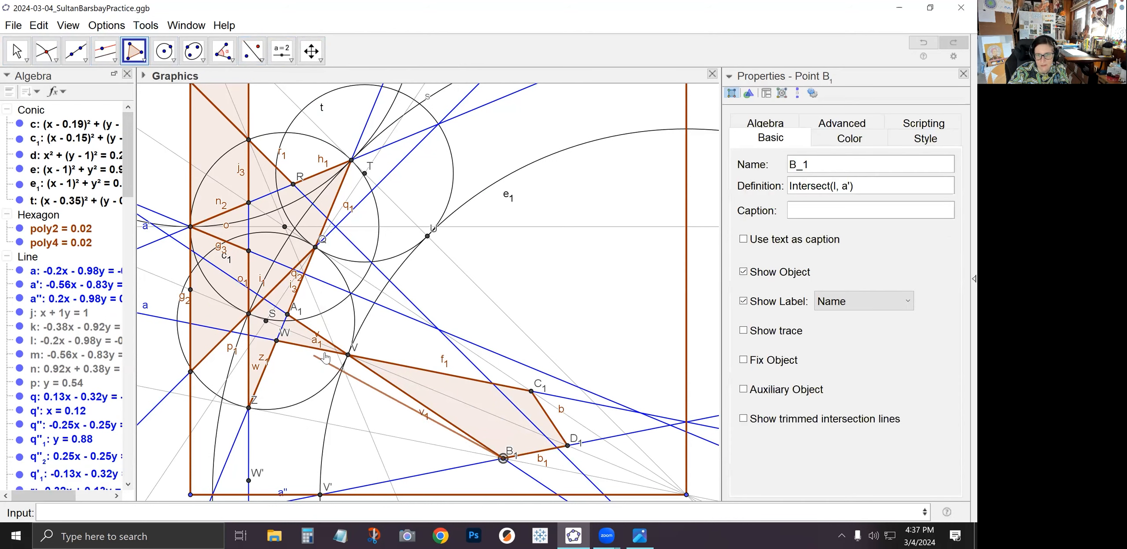
{"action": "left_click", "coordinate": [348, 355]}
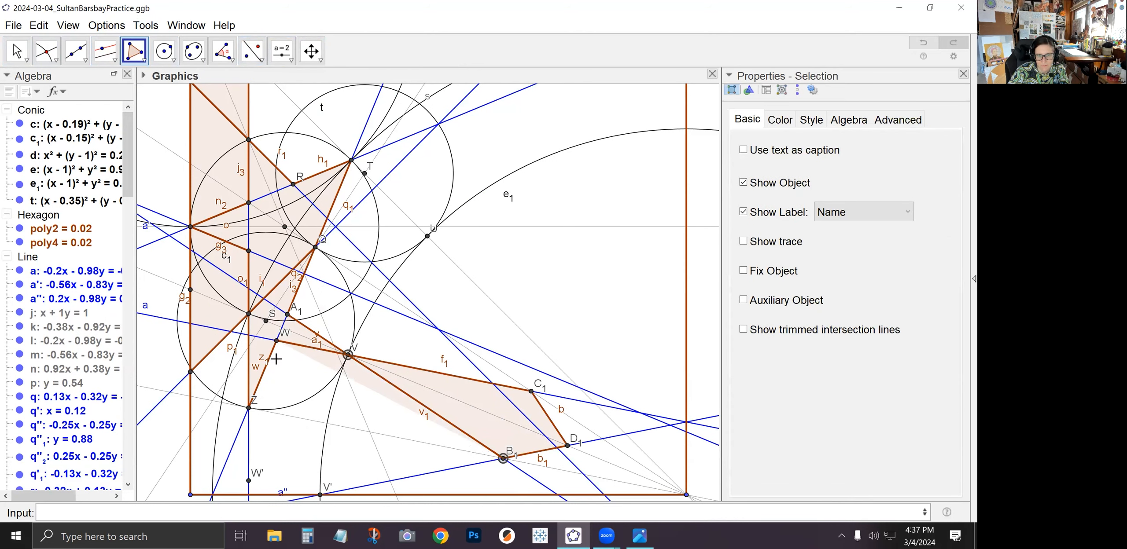
{"action": "left_click", "coordinate": [276, 340]}
{"action": "left_click", "coordinate": [248, 408]}
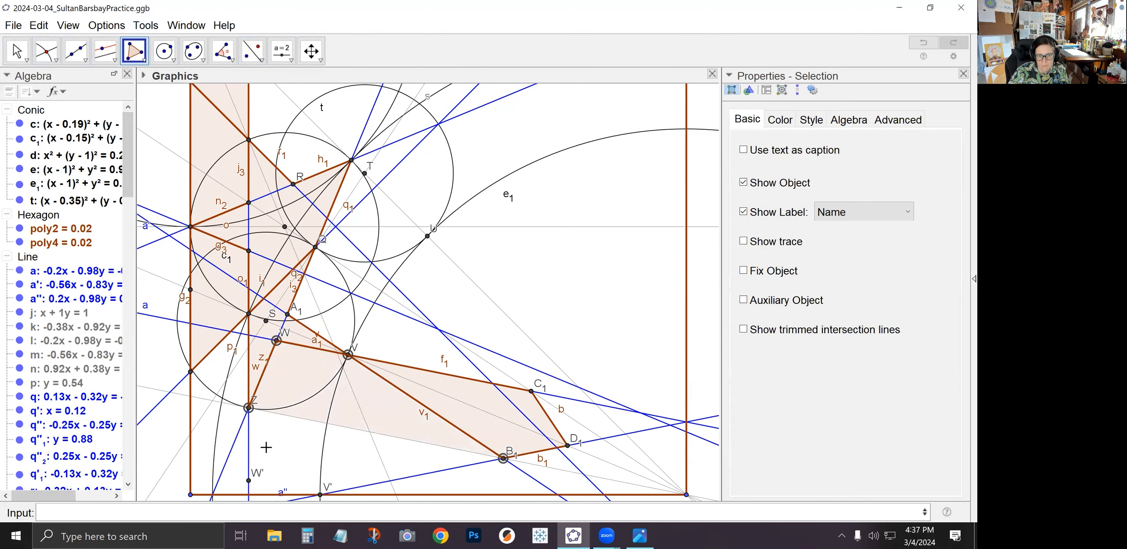
{"action": "left_click", "coordinate": [249, 481]}
{"action": "left_click", "coordinate": [320, 495]}
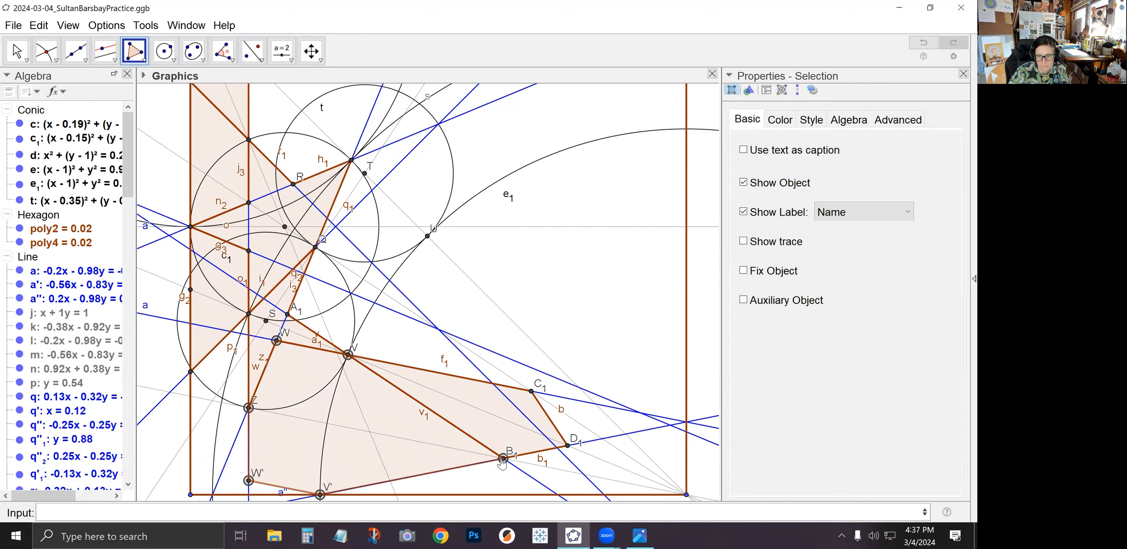
{"action": "left_click", "coordinate": [502, 458]}
Draw a four-sided polygon tile through P, I, Z and A beside the square's left edge.
{"action": "left_click", "coordinate": [17, 51]}
{"action": "scroll", "coordinate": [288, 373], "scroll_direction": "down", "scroll_amount": 1}
{"action": "scroll", "coordinate": [288, 373], "scroll_direction": "down", "scroll_amount": 2}
{"action": "left_click_drag", "start_coordinate": [194, 411], "coordinate": [193, 347]}
{"action": "left_click", "coordinate": [137, 57]}
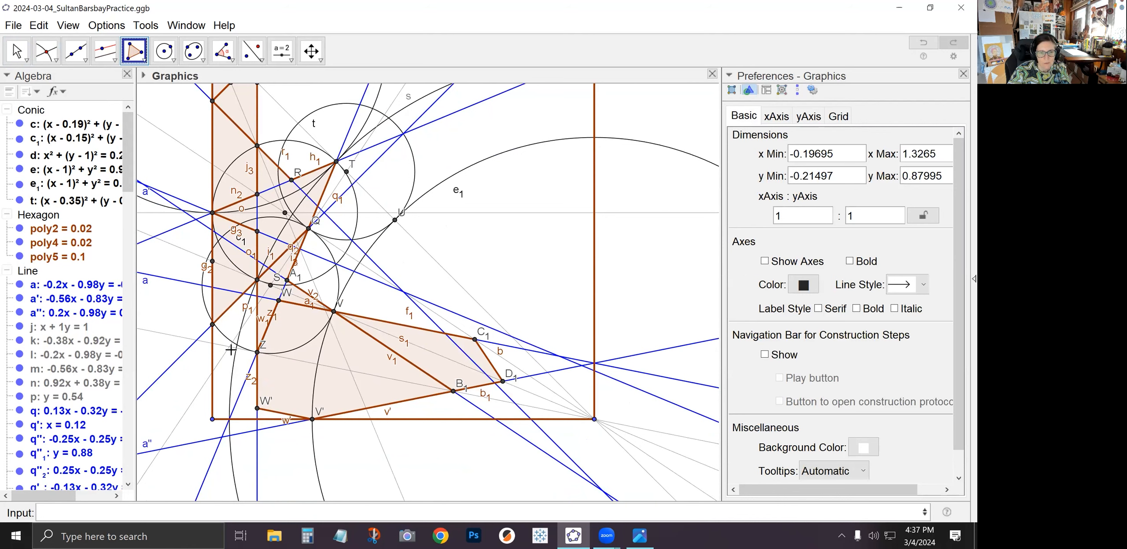
{"action": "left_click", "coordinate": [212, 325]}
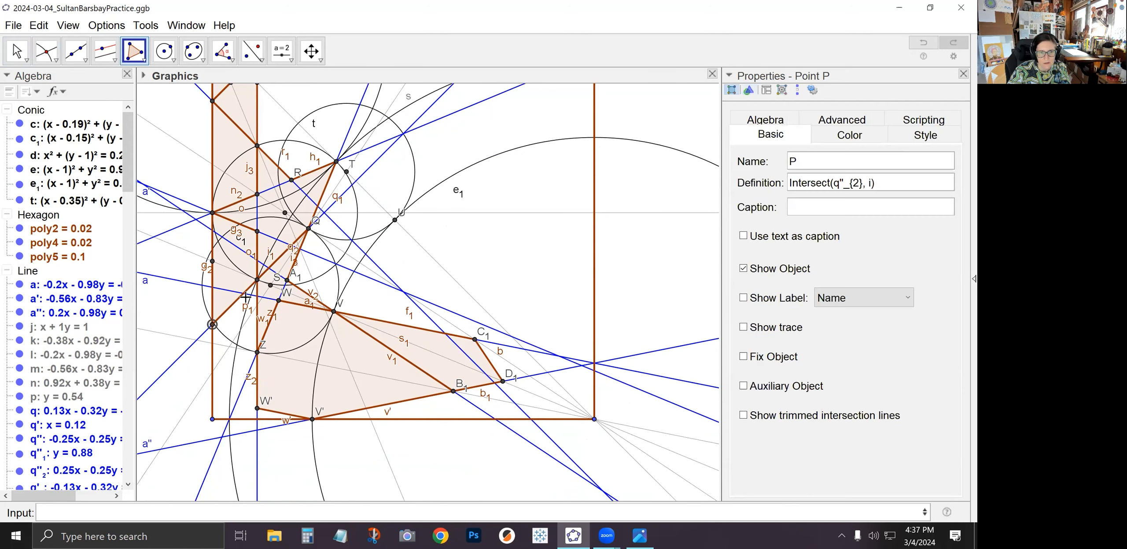
{"action": "left_click", "coordinate": [257, 279]}
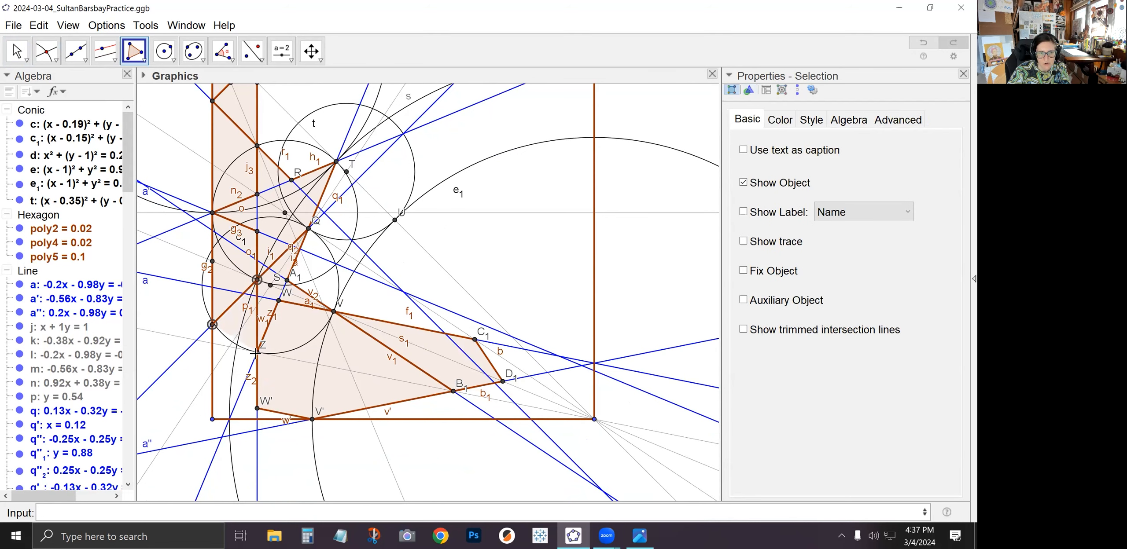
{"action": "left_click", "coordinate": [212, 419]}
{"action": "left_click", "coordinate": [212, 325]}
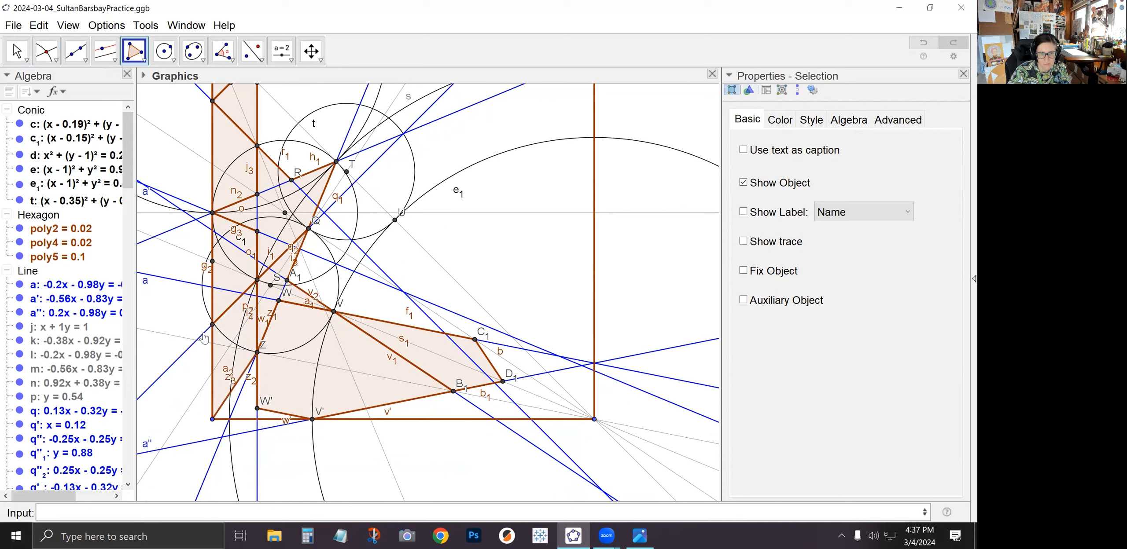
Reflect points Z and W' together about the unit square's bottom side.
{"action": "left_click", "coordinate": [248, 52]}
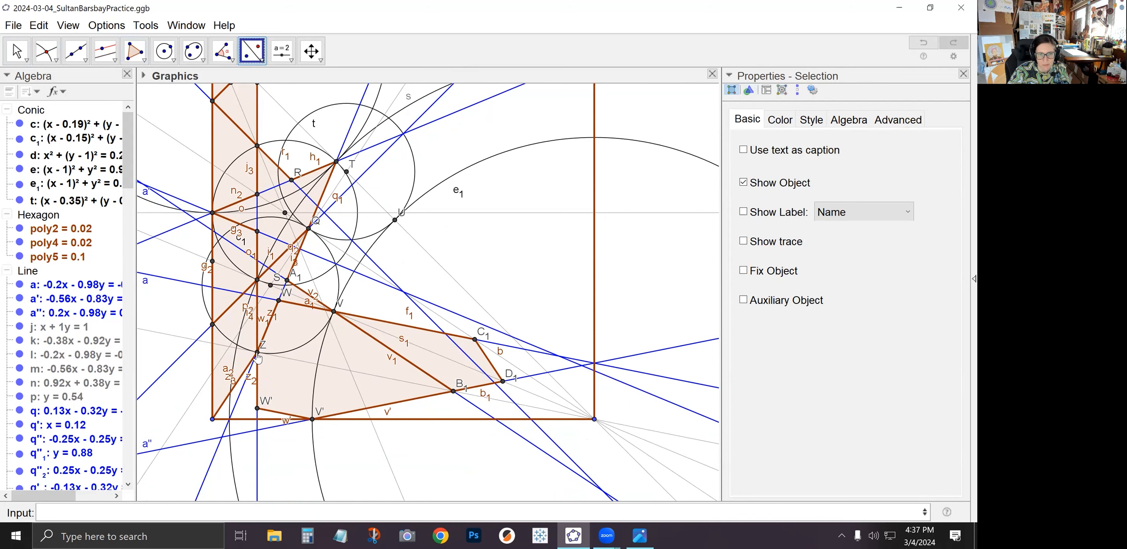
{"action": "left_click", "coordinate": [251, 379]}
{"action": "left_click", "coordinate": [257, 409]}
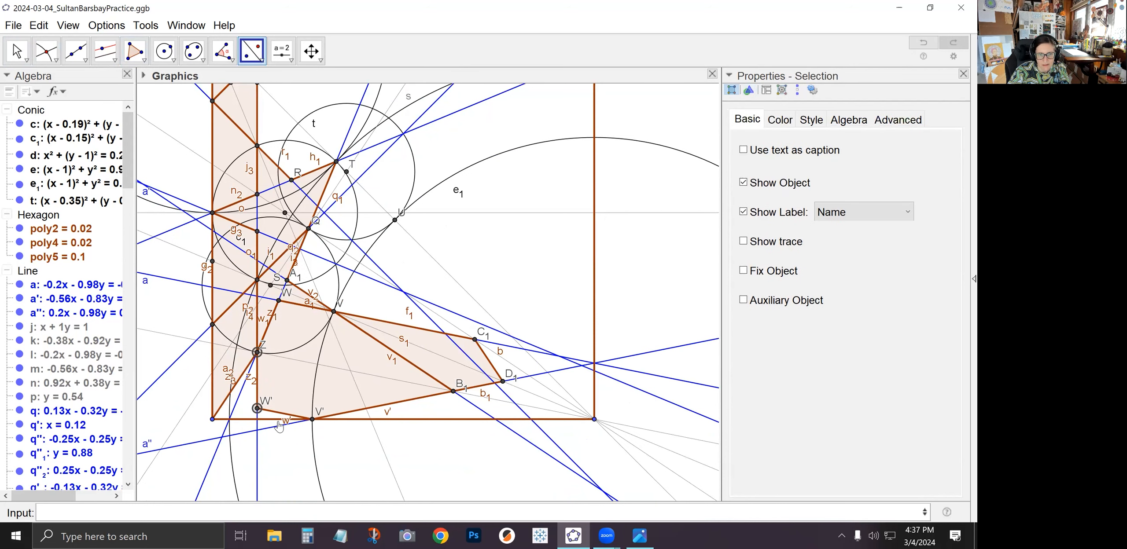
{"action": "left_click", "coordinate": [333, 420]}
Draw a six-sided polygon tile through Z', A, Z, W', V' and W''.
{"action": "left_click", "coordinate": [133, 54]}
{"action": "left_click", "coordinate": [257, 486]}
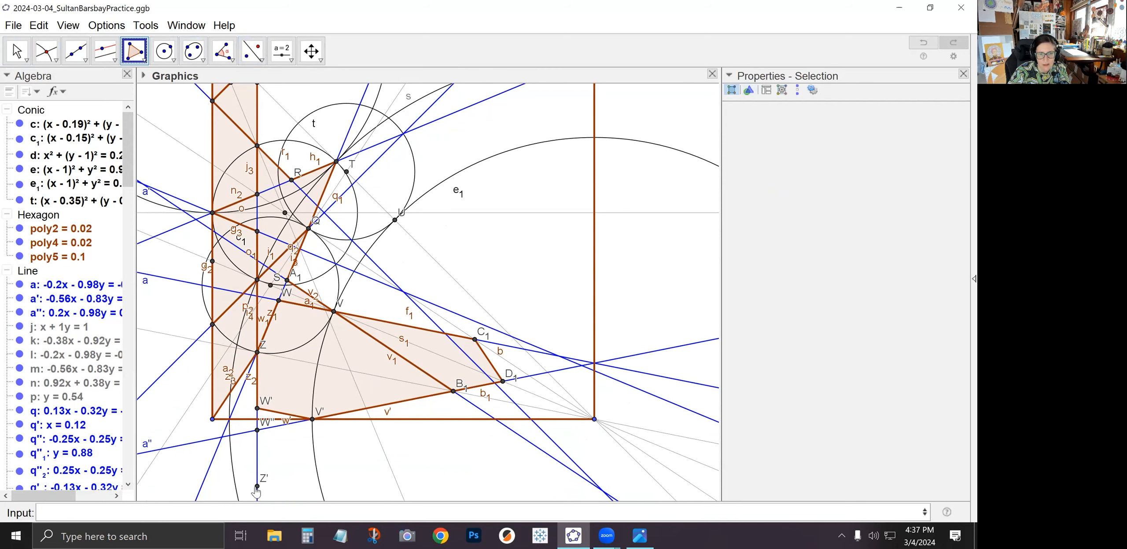
{"action": "left_click", "coordinate": [213, 419]}
{"action": "left_click", "coordinate": [257, 352]}
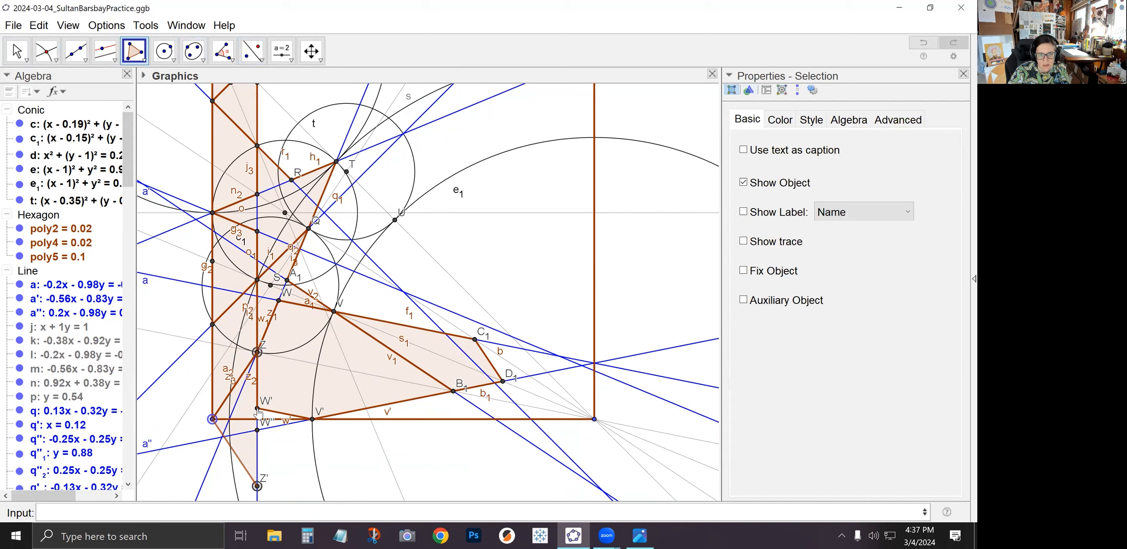
{"action": "left_click", "coordinate": [257, 408]}
{"action": "left_click", "coordinate": [312, 419]}
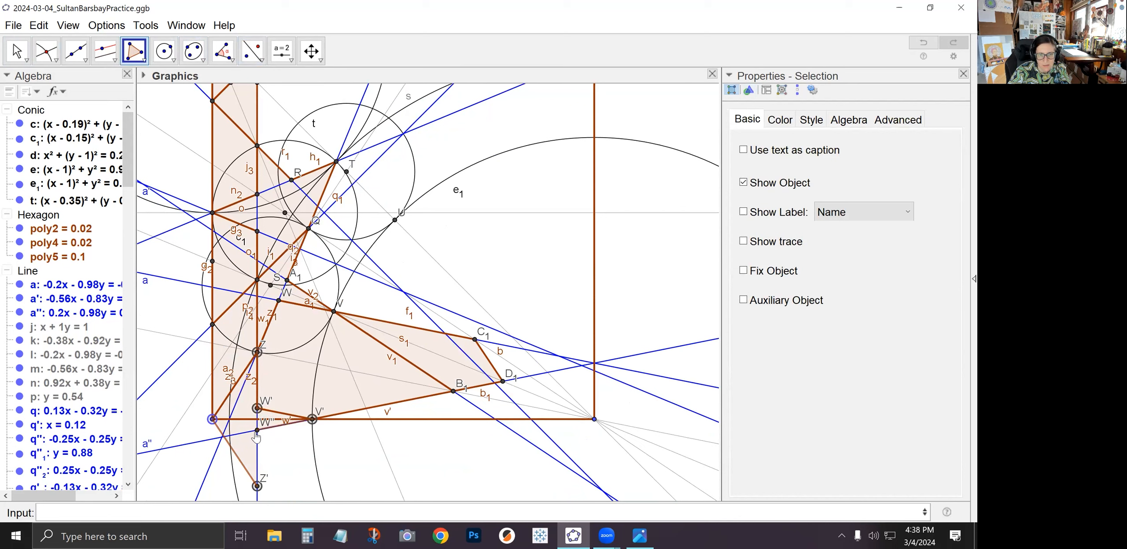
{"action": "left_click", "coordinate": [258, 486]}
{"action": "left_click", "coordinate": [19, 54]}
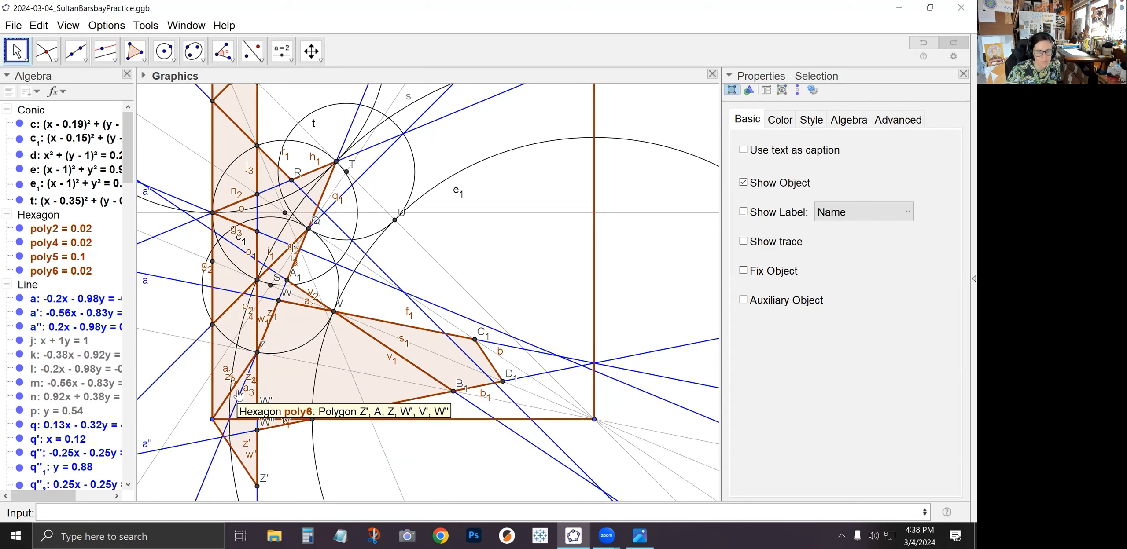
Hide the labels of all lines and collapse the Line and Point groups in the object list.
{"action": "right_click", "coordinate": [25, 287]}
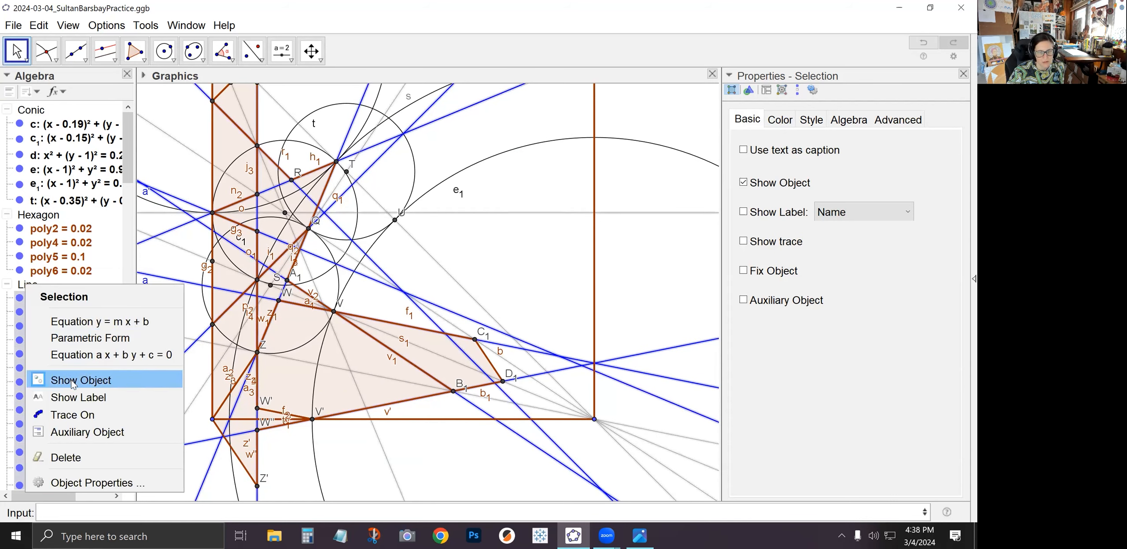
{"action": "left_click", "coordinate": [73, 397]}
{"action": "right_click", "coordinate": [39, 285]}
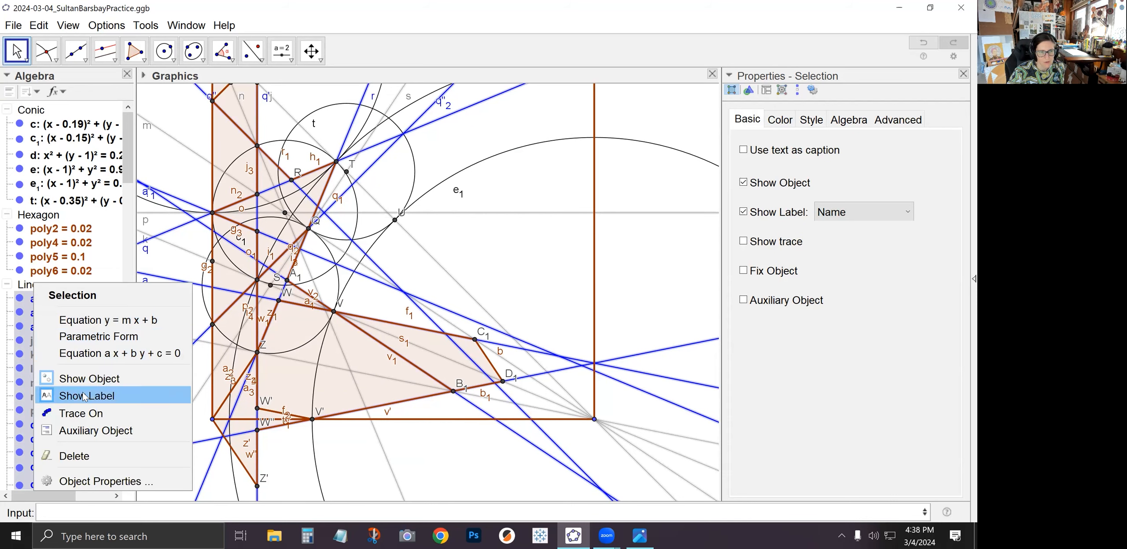
{"action": "left_click", "coordinate": [66, 396]}
{"action": "left_click", "coordinate": [7, 284]}
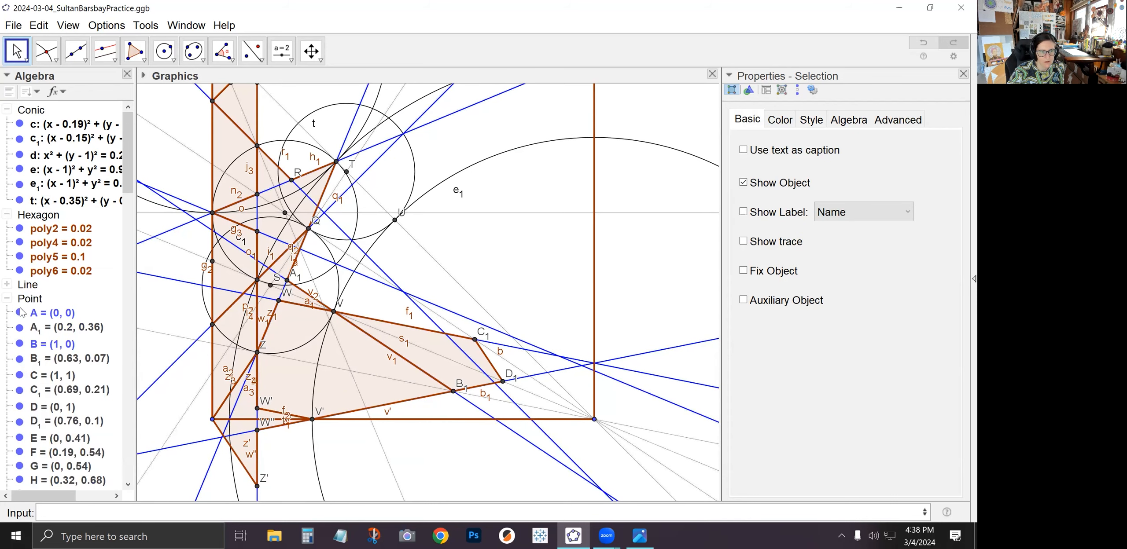
{"action": "left_click", "coordinate": [7, 299]}
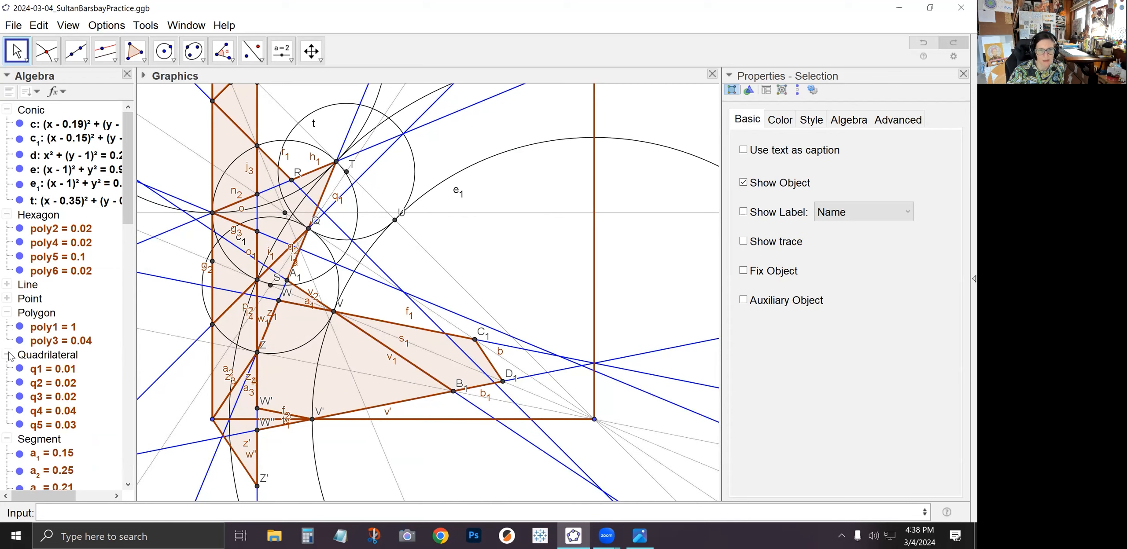
Hide the labels of all segments and collapse the Segment group in the object list.
{"action": "right_click", "coordinate": [35, 442]}
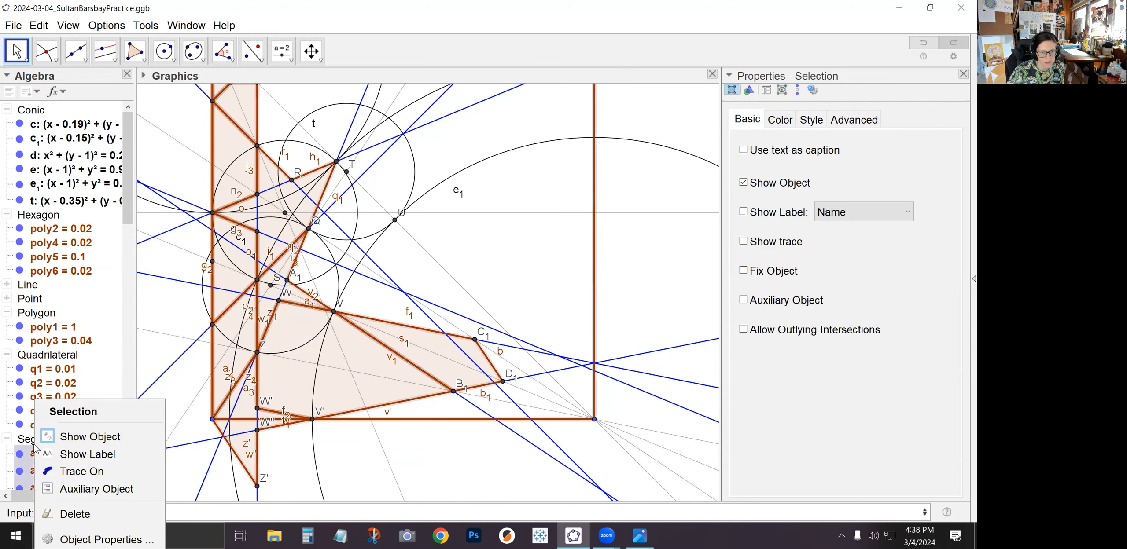
{"action": "left_click", "coordinate": [44, 453]}
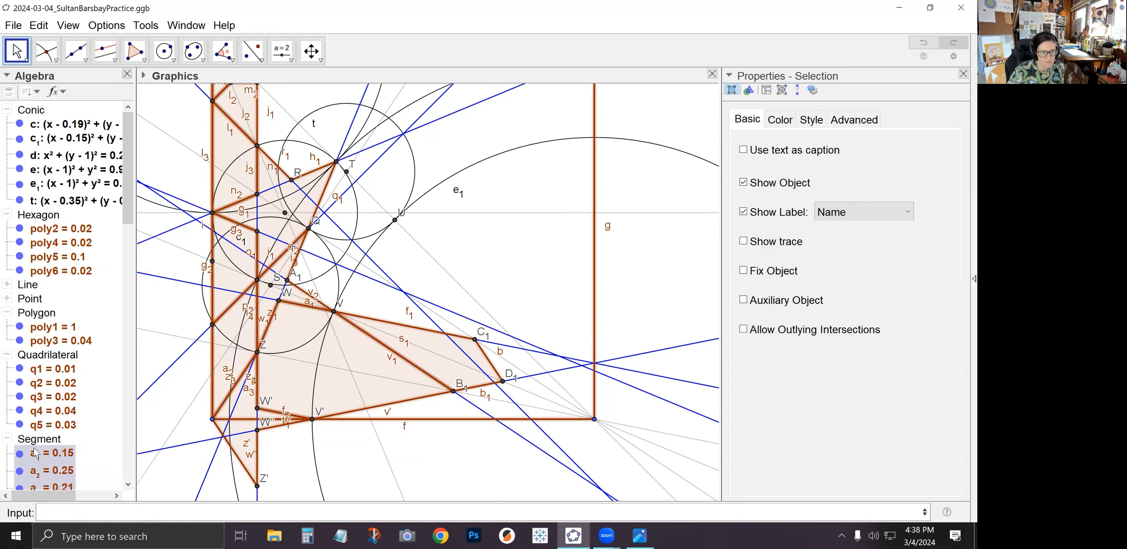
{"action": "right_click", "coordinate": [35, 453]}
{"action": "left_click", "coordinate": [61, 451]}
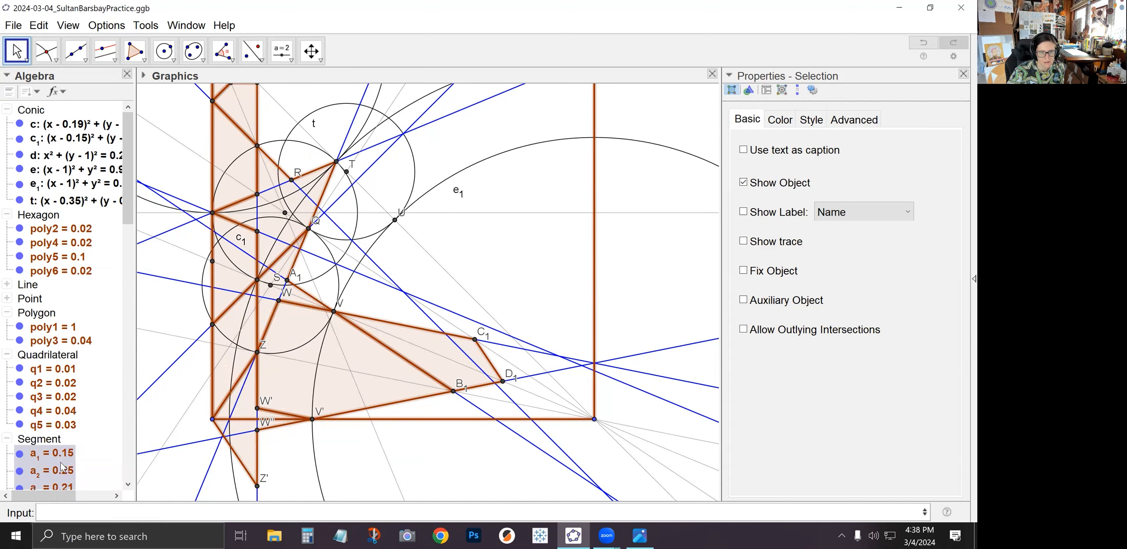
{"action": "left_click", "coordinate": [7, 440]}
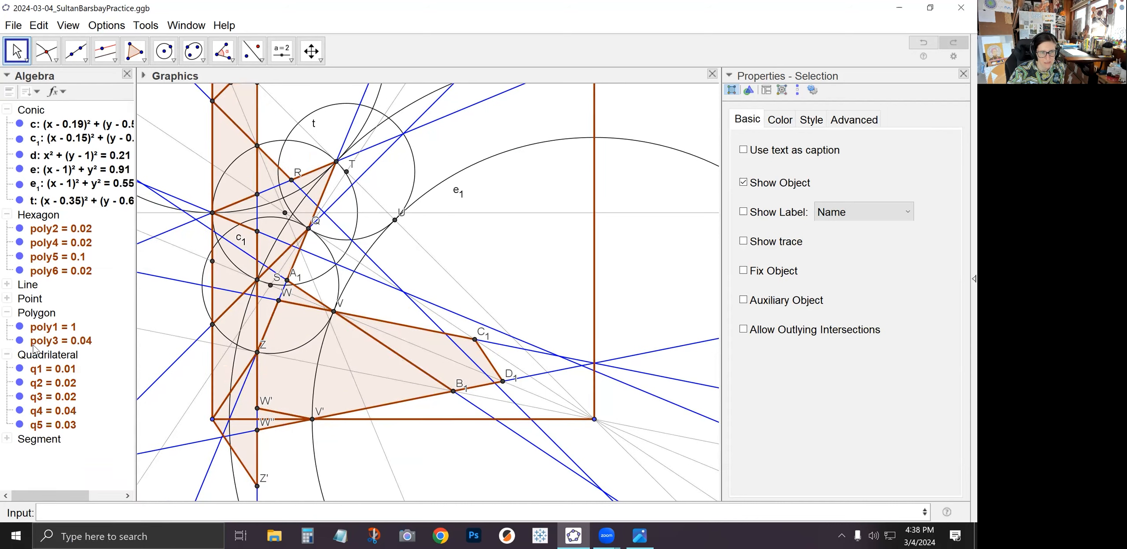
Hide the labels of all points in the construction.
{"action": "right_click", "coordinate": [31, 300]}
{"action": "left_click", "coordinate": [57, 374]}
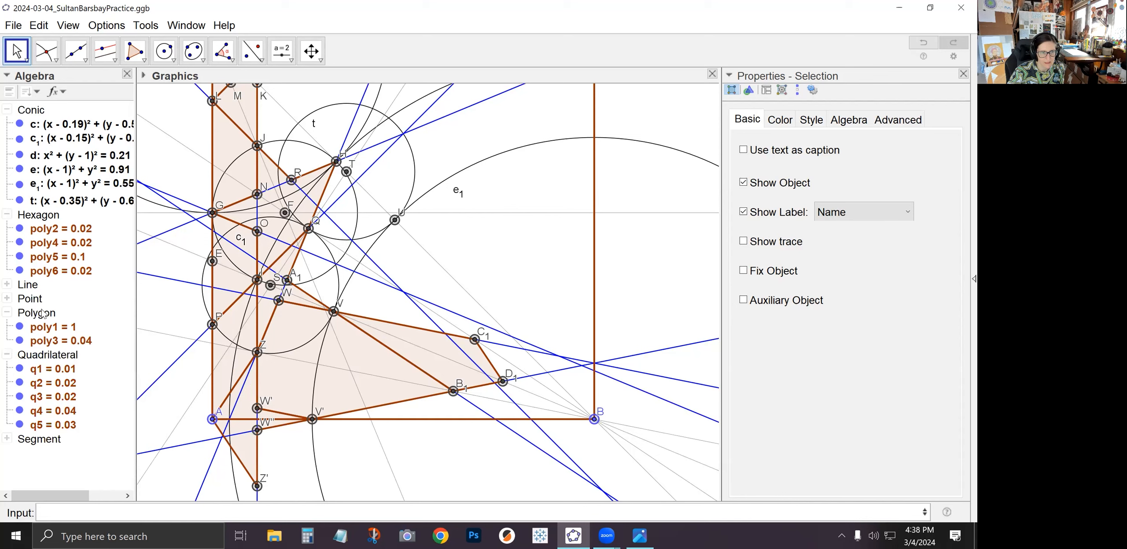
{"action": "right_click", "coordinate": [31, 300]}
{"action": "left_click", "coordinate": [59, 381]}
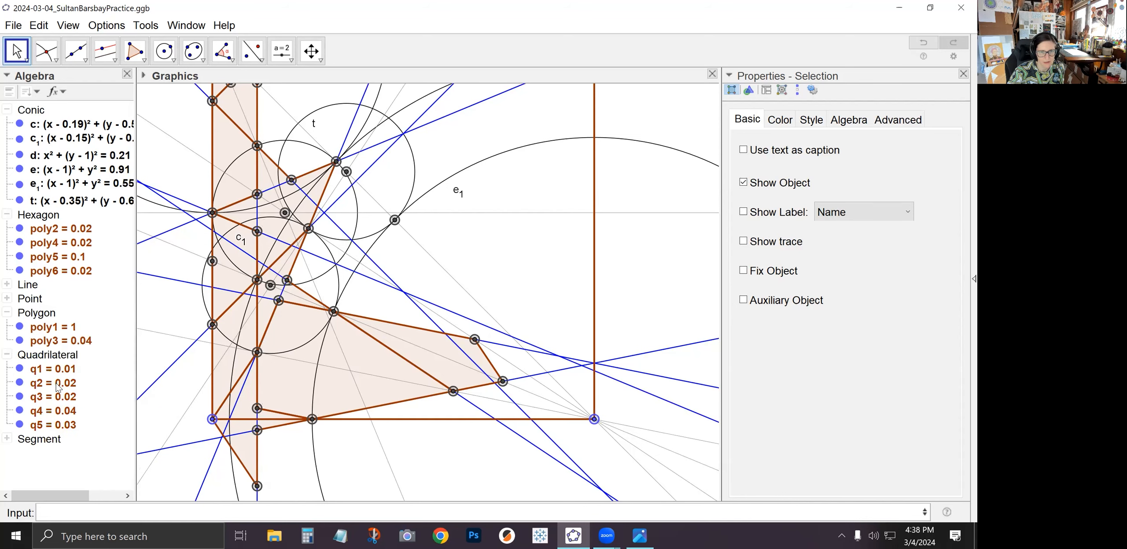
Hide the labels of all conics in the construction.
{"action": "right_click", "coordinate": [37, 111]}
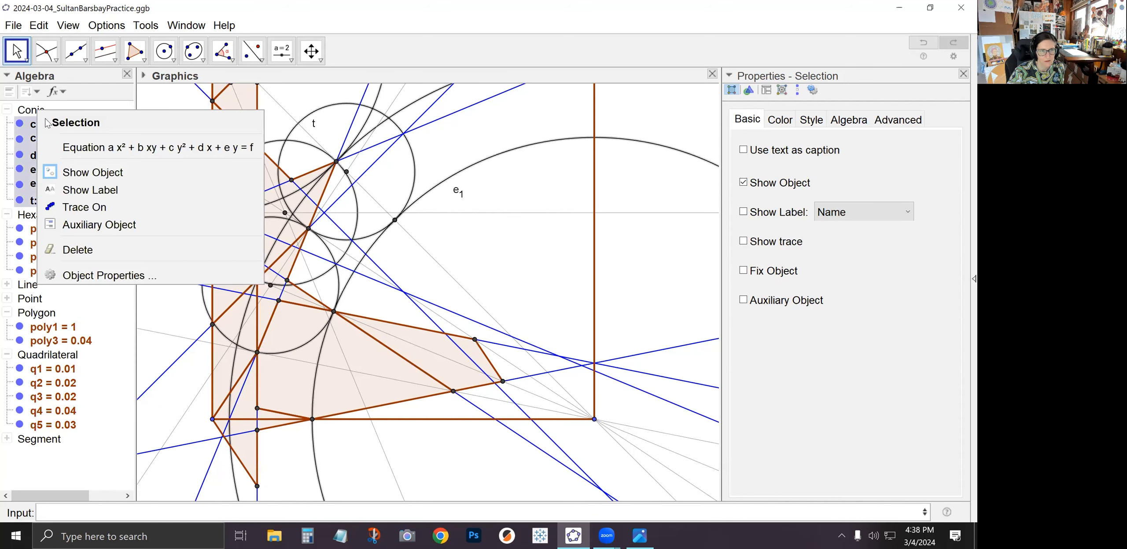
{"action": "left_click", "coordinate": [62, 189]}
{"action": "right_click", "coordinate": [38, 110]}
{"action": "left_click", "coordinate": [66, 188]}
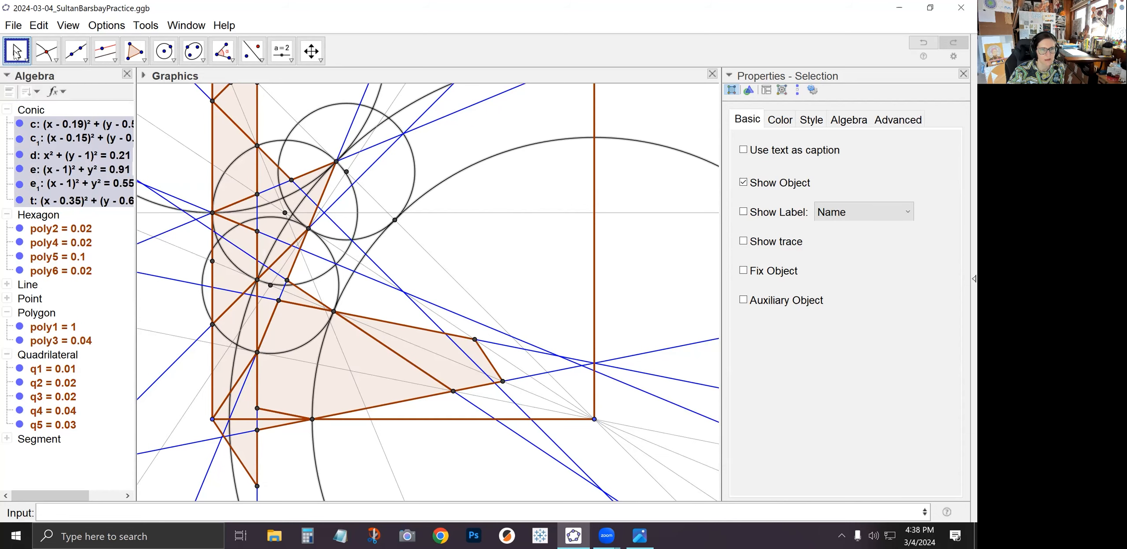
Reflect points J and R together about the square's grey diagonal from D to B.
{"action": "left_click", "coordinate": [209, 263]}
{"action": "scroll", "coordinate": [210, 262], "scroll_direction": "down", "scroll_amount": 1}
{"action": "scroll", "coordinate": [210, 263], "scroll_direction": "down", "scroll_amount": 1}
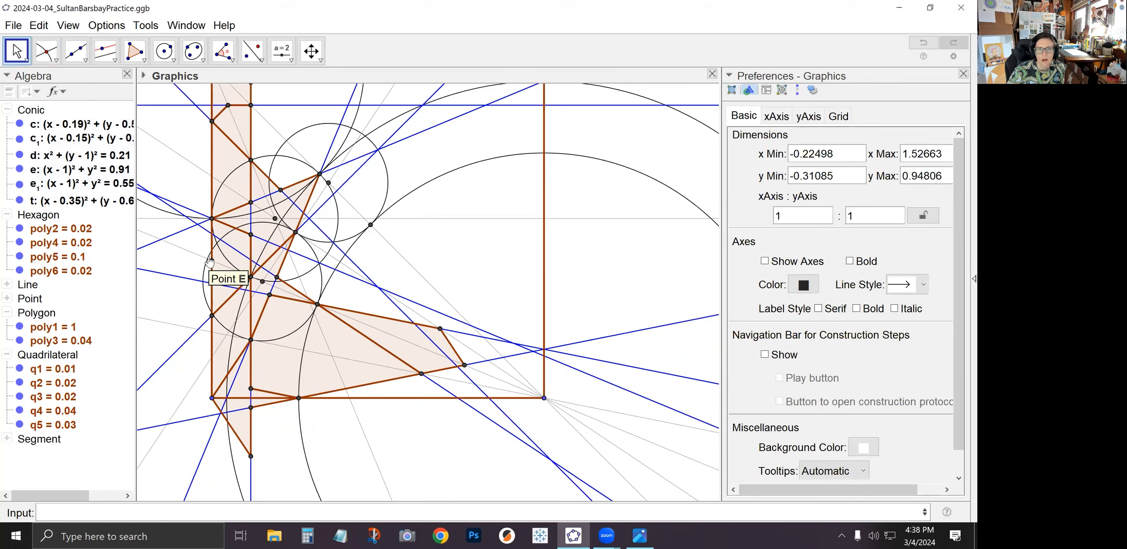
{"action": "scroll", "coordinate": [196, 272], "scroll_direction": "down", "scroll_amount": 1}
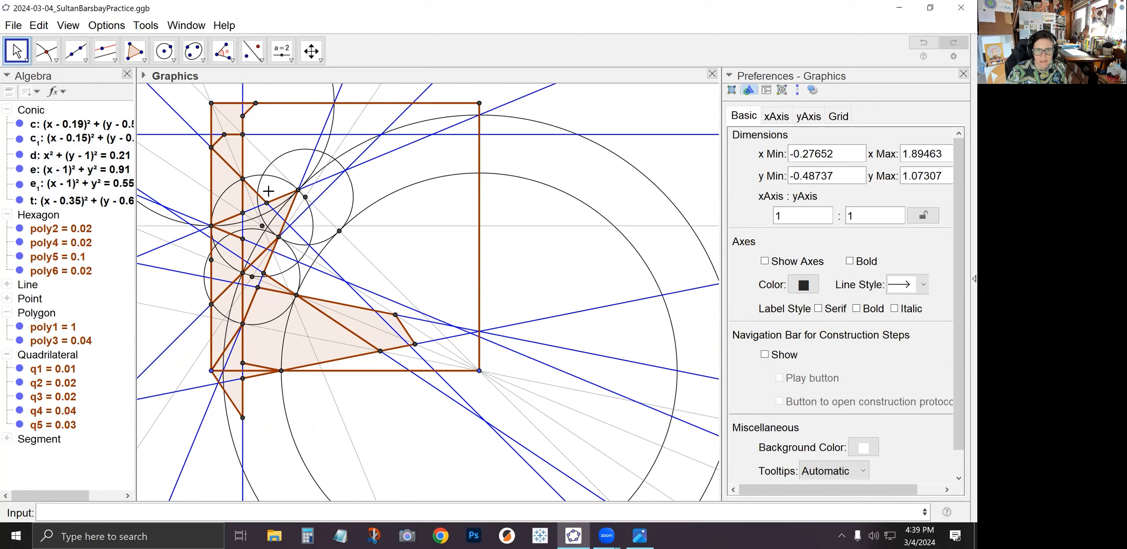
{"action": "left_click", "coordinate": [252, 51]}
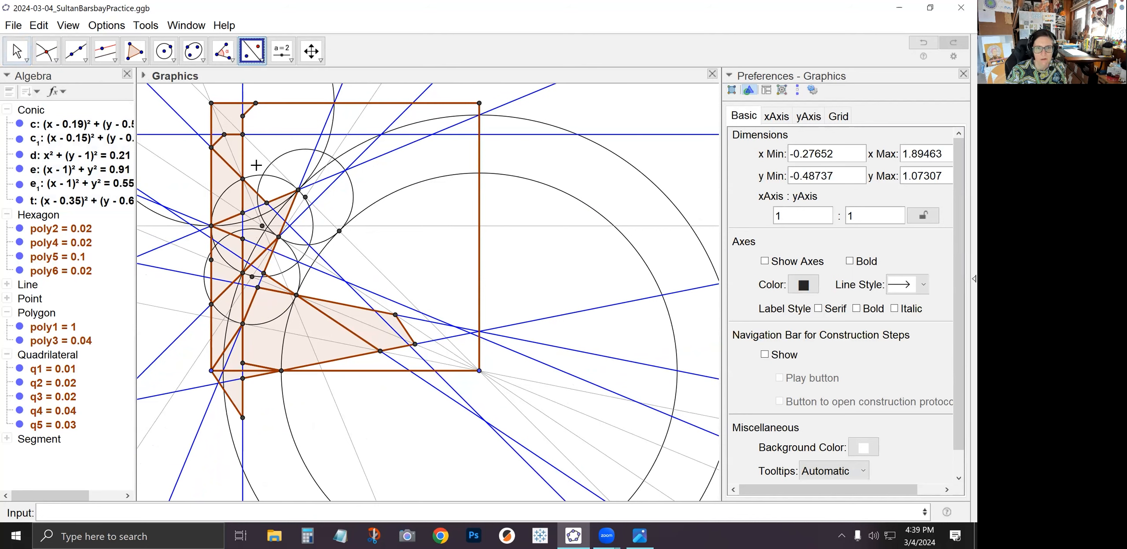
{"action": "left_click", "coordinate": [242, 178]}
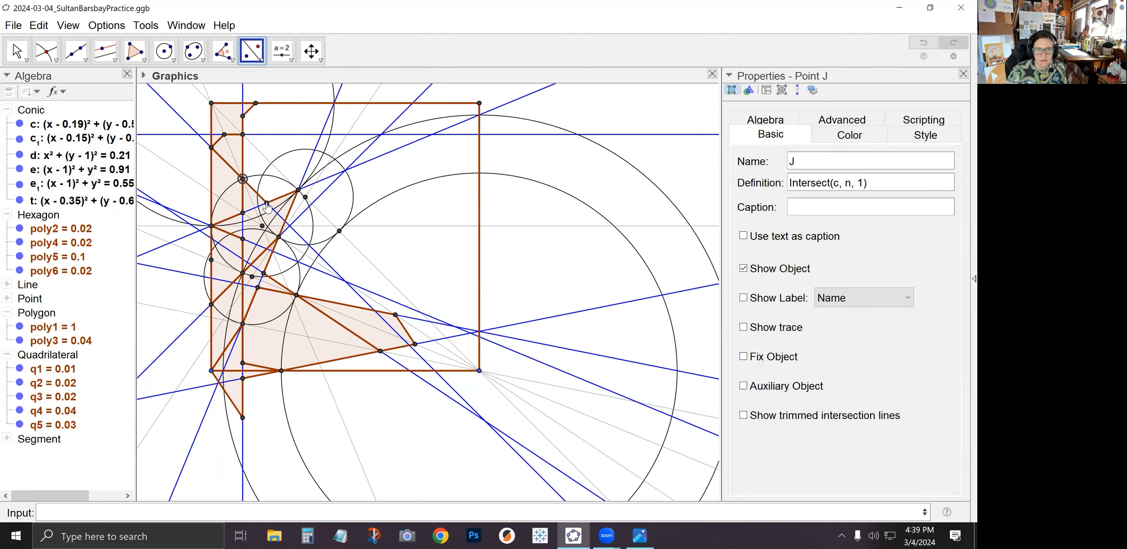
{"action": "left_click", "coordinate": [266, 203]}
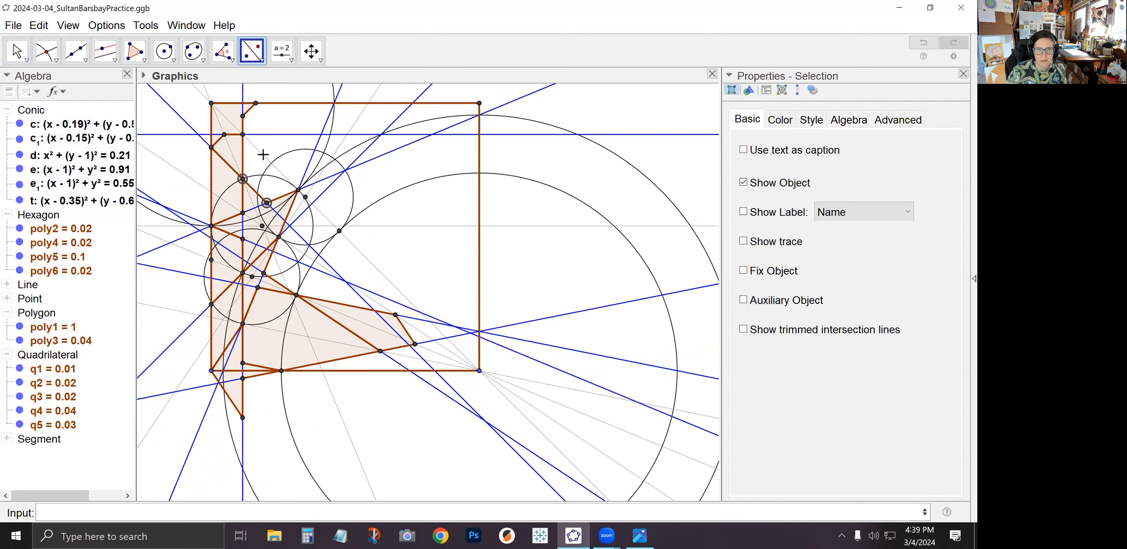
Draw a six-sided polygon tile through K, J, R, H, R' and J'.
{"action": "left_click", "coordinate": [135, 51]}
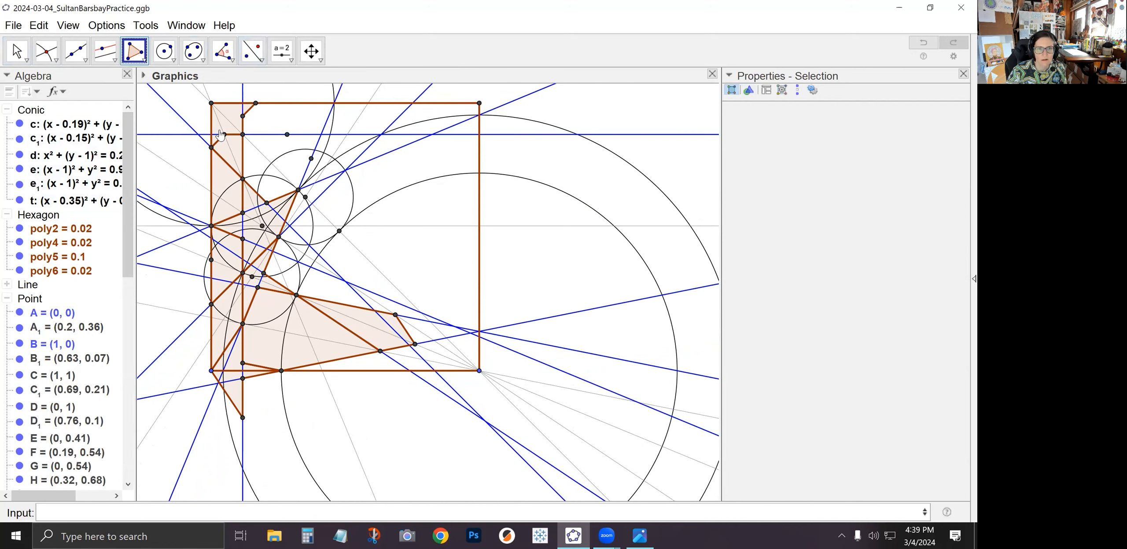
{"action": "left_click", "coordinate": [244, 136]}
{"action": "left_click", "coordinate": [242, 179]}
{"action": "left_click", "coordinate": [267, 203]}
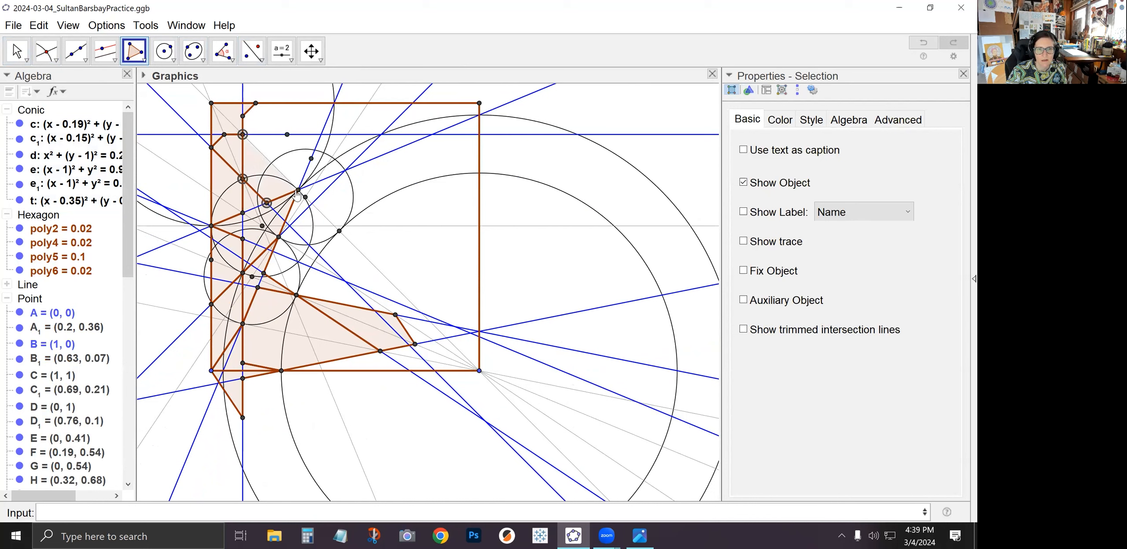
{"action": "left_click", "coordinate": [298, 190]}
{"action": "left_click", "coordinate": [311, 159]}
{"action": "left_click", "coordinate": [287, 134]}
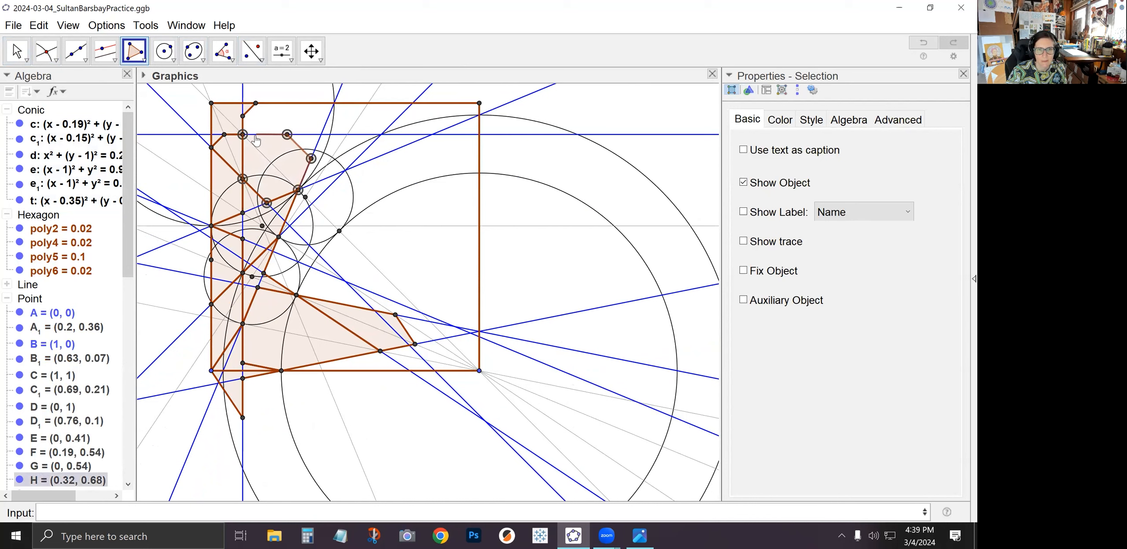
{"action": "left_click", "coordinate": [242, 135]}
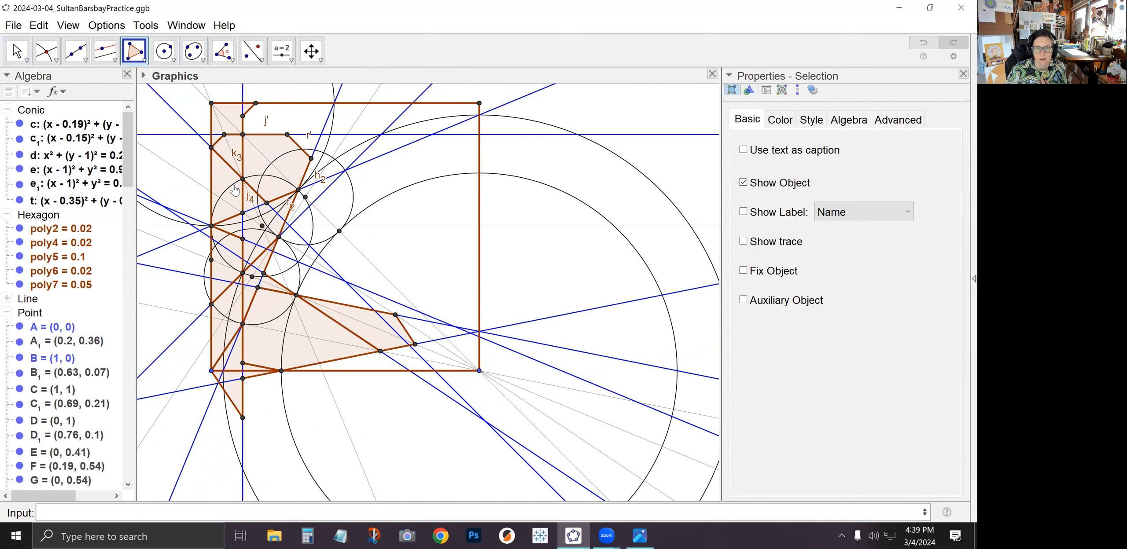
{"action": "left_click", "coordinate": [19, 53]}
{"action": "left_click", "coordinate": [24, 52]}
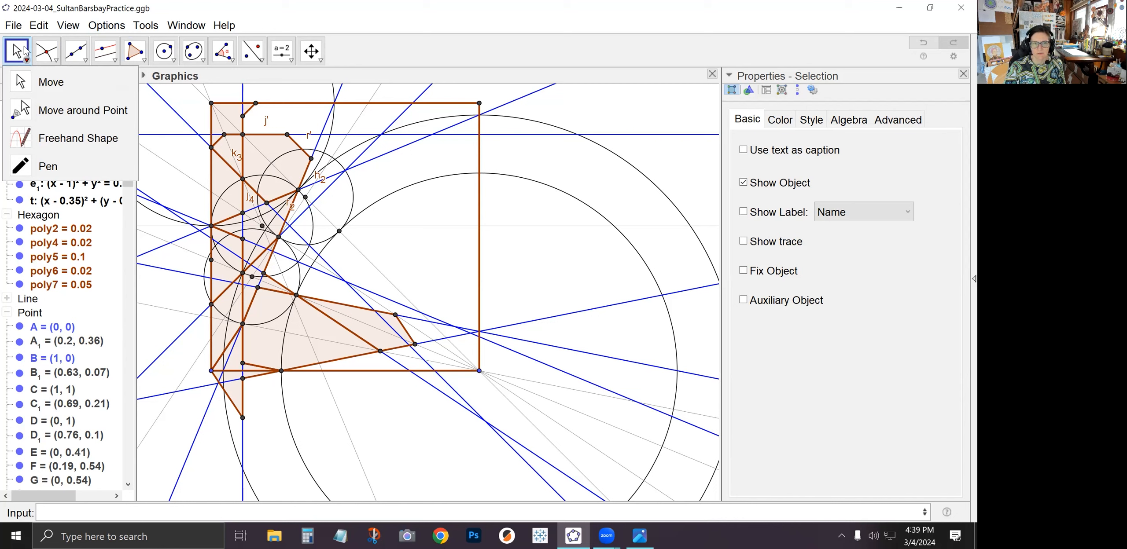
{"action": "mouse_move", "coordinate": [47, 53]}
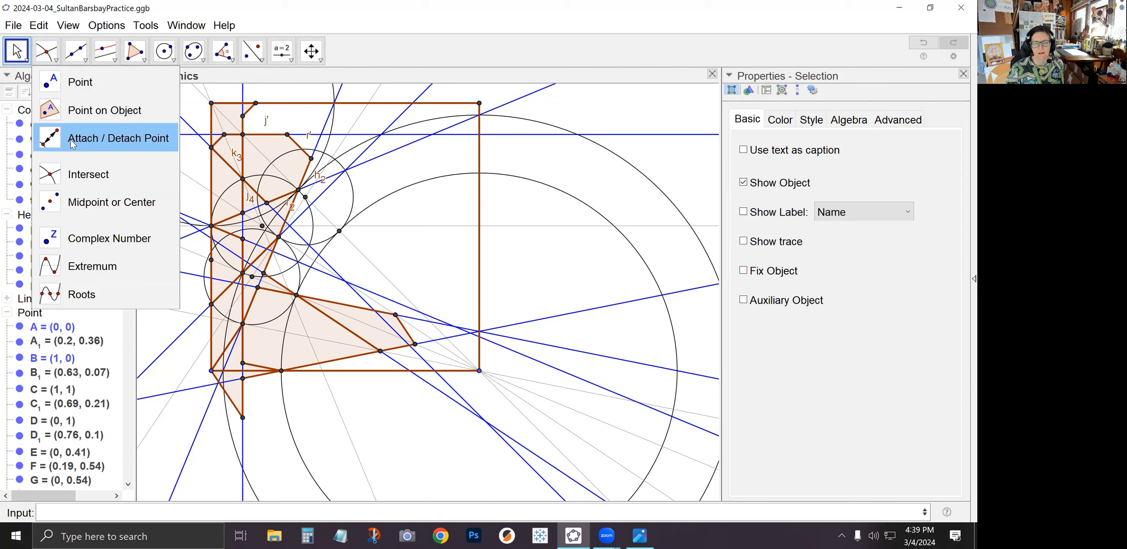
{"action": "left_click", "coordinate": [15, 50]}
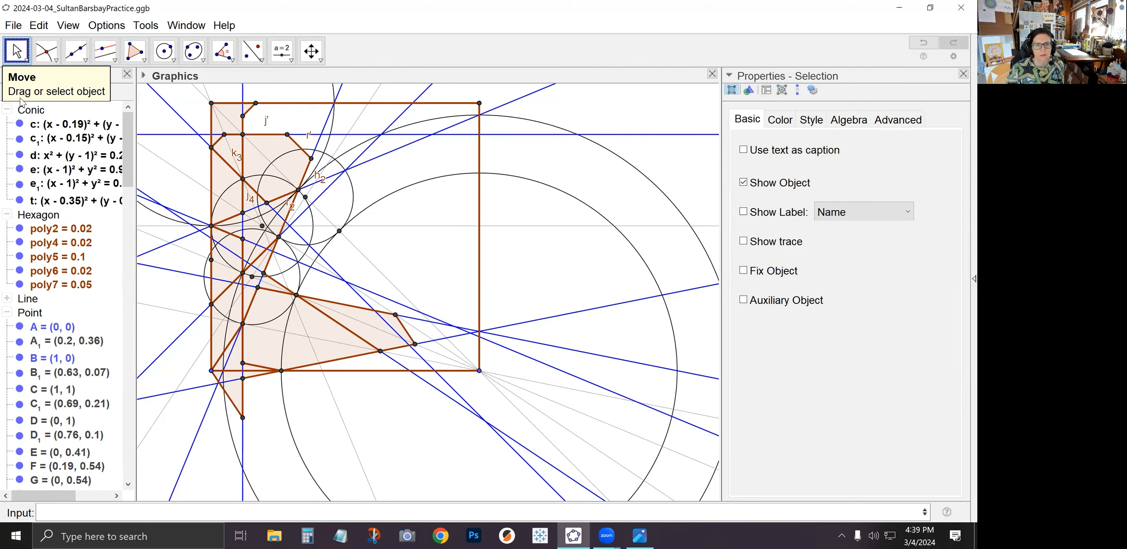
Hide the labels of all segments in the construction and collapse the segment list.
{"action": "scroll", "coordinate": [40, 264], "scroll_direction": "down", "scroll_amount": 15}
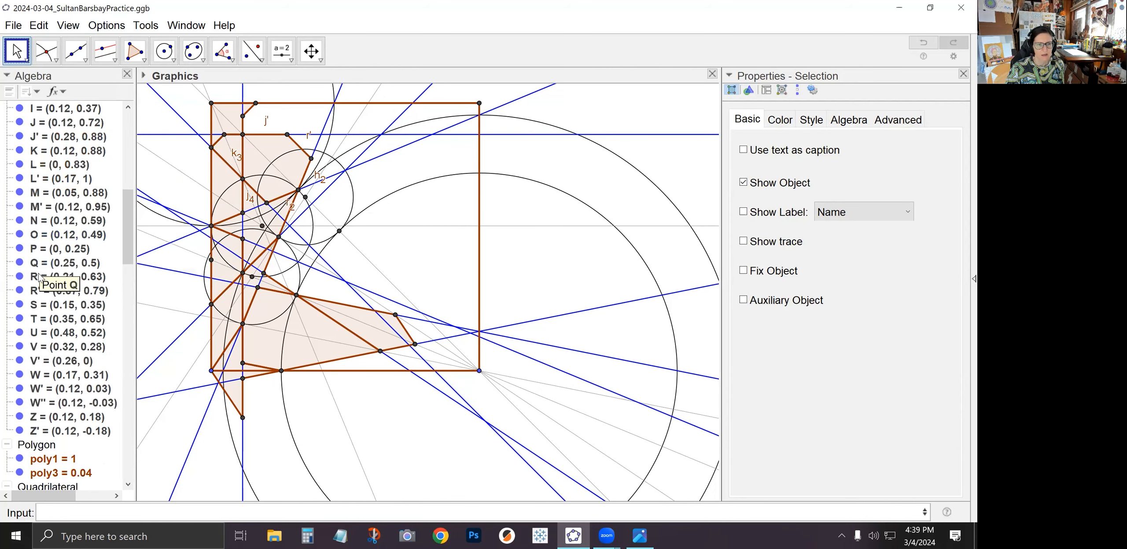
{"action": "scroll", "coordinate": [35, 286], "scroll_direction": "up", "scroll_amount": 4}
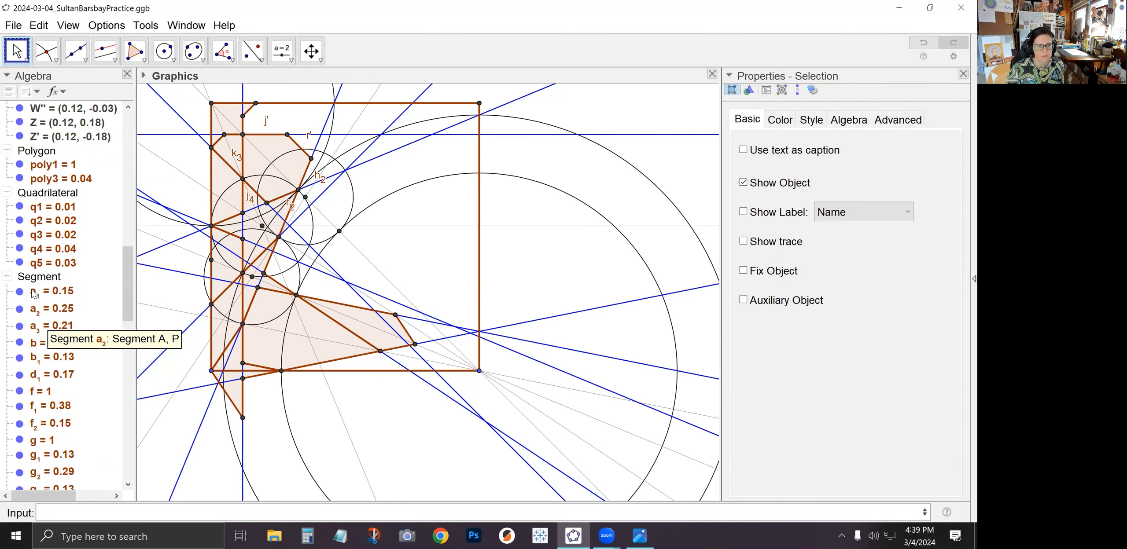
{"action": "right_click", "coordinate": [31, 277]}
{"action": "left_click", "coordinate": [66, 333]}
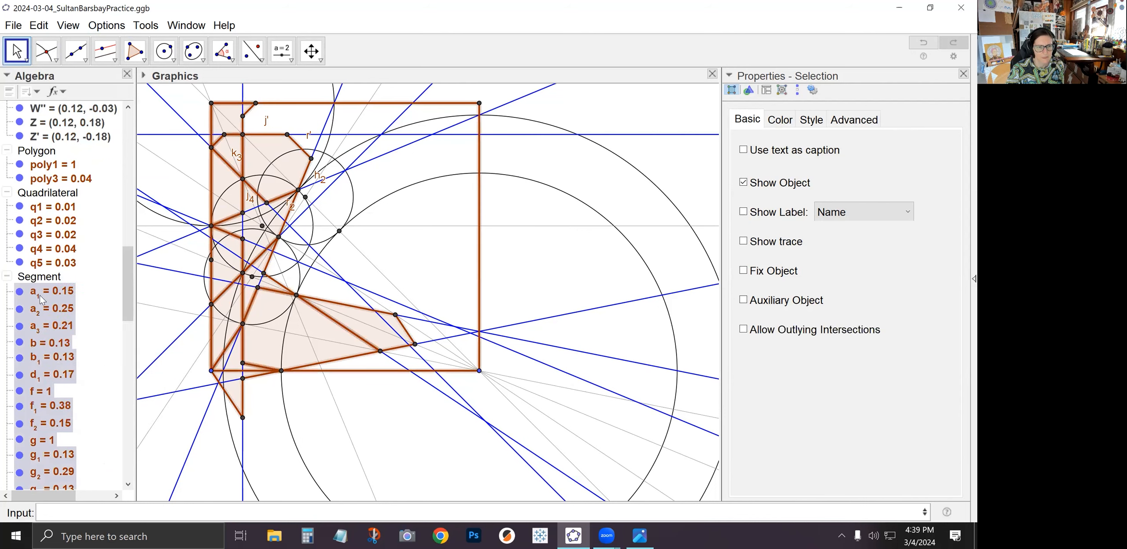
{"action": "right_click", "coordinate": [40, 280]}
{"action": "left_click", "coordinate": [69, 333]}
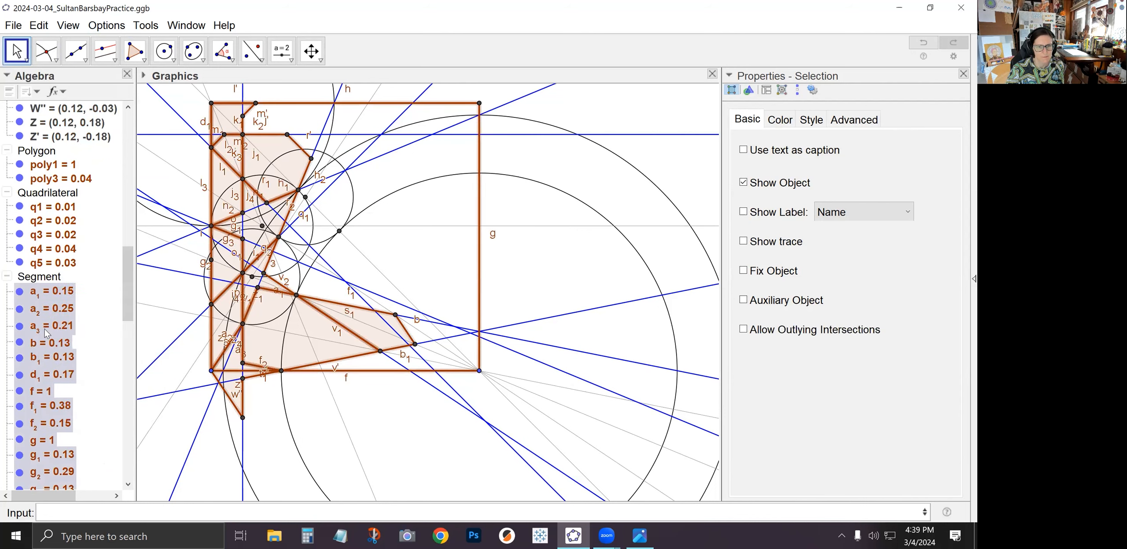
{"action": "left_click", "coordinate": [6, 276]}
Hide the blue construction lines a, a', a'', q, q', q'', q''₁, q''₂, q'₁ and r, leaving the grey ones displayed.
{"action": "scroll", "coordinate": [34, 247], "scroll_direction": "up", "scroll_amount": 10}
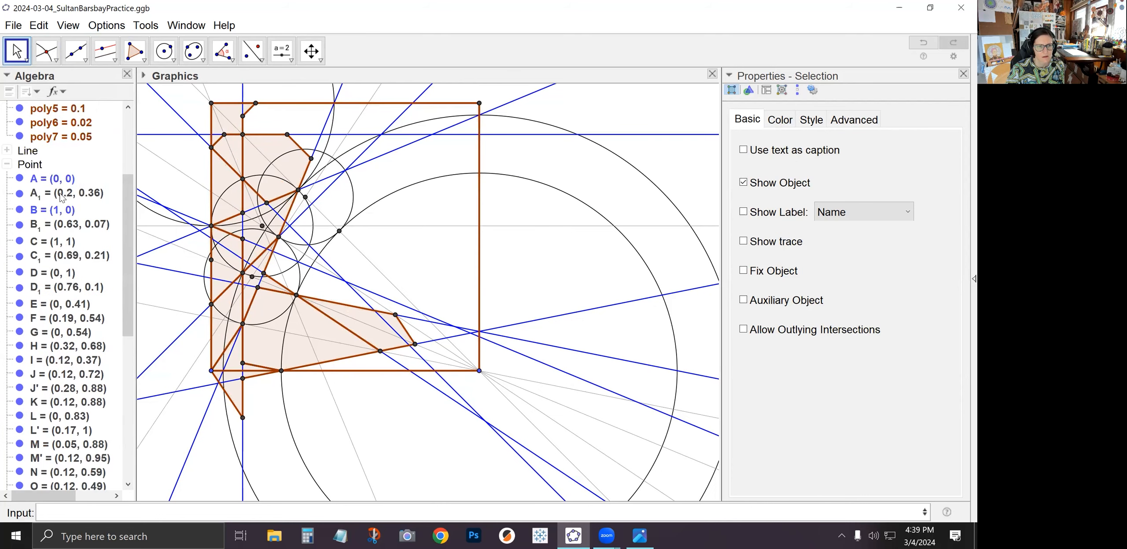
{"action": "left_click", "coordinate": [8, 253]}
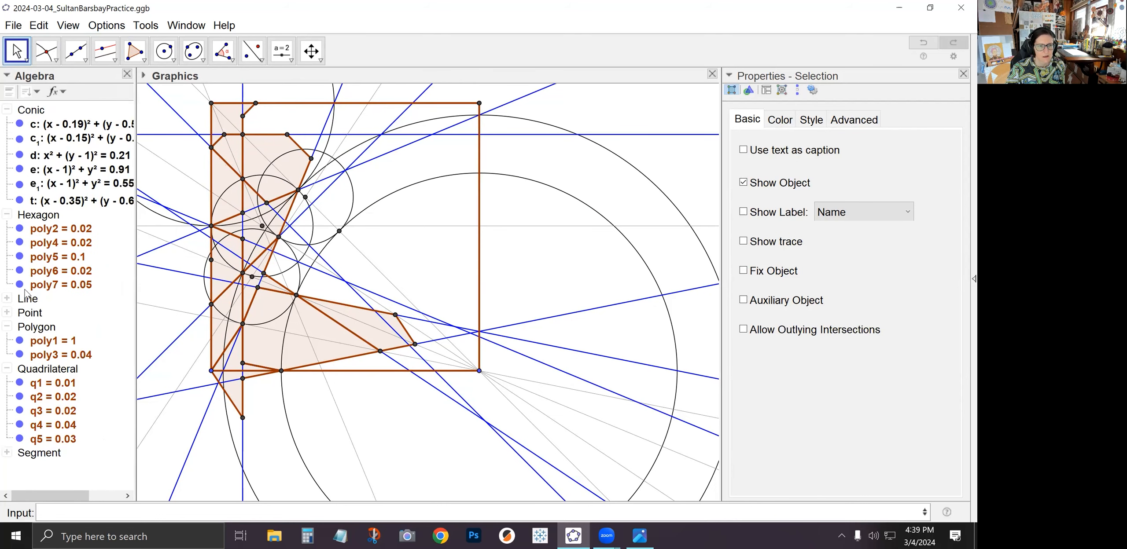
{"action": "left_click", "coordinate": [7, 299]}
{"action": "scroll", "coordinate": [17, 260], "scroll_direction": "down", "scroll_amount": 5}
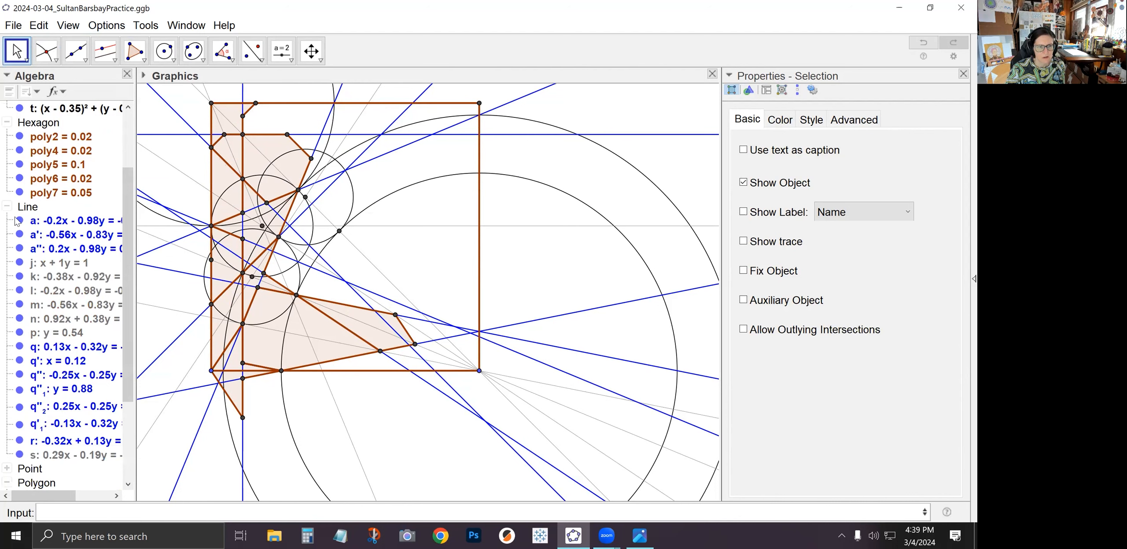
{"action": "left_click", "coordinate": [19, 220]}
{"action": "left_click", "coordinate": [19, 235]}
{"action": "left_click", "coordinate": [20, 248]}
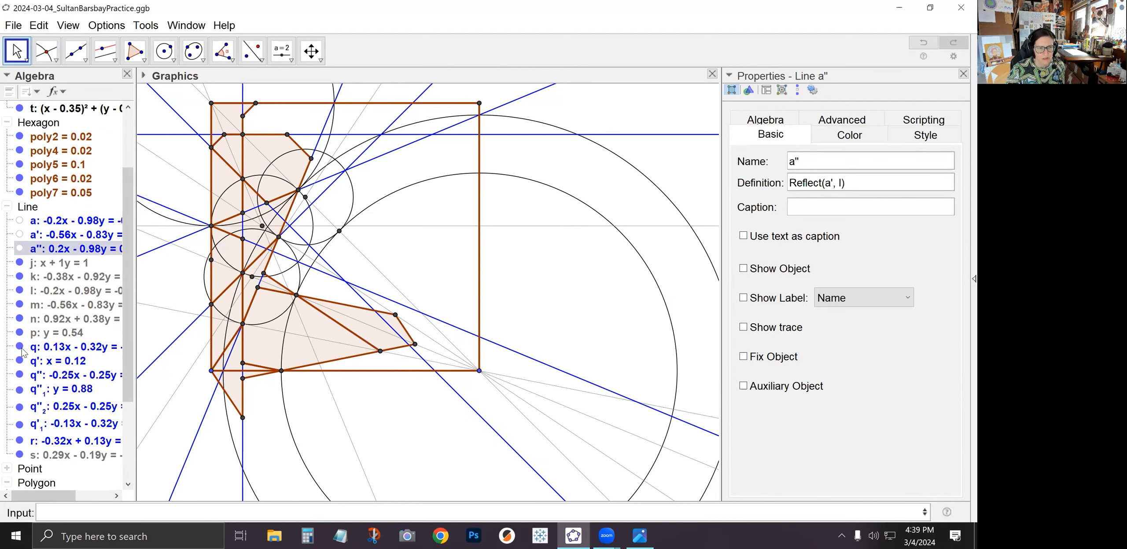
{"action": "left_click", "coordinate": [19, 347]}
{"action": "left_click", "coordinate": [19, 361]}
{"action": "left_click", "coordinate": [20, 375]}
{"action": "left_click", "coordinate": [19, 389]}
{"action": "left_click", "coordinate": [20, 407]}
{"action": "left_click", "coordinate": [20, 424]}
{"action": "left_click", "coordinate": [20, 441]}
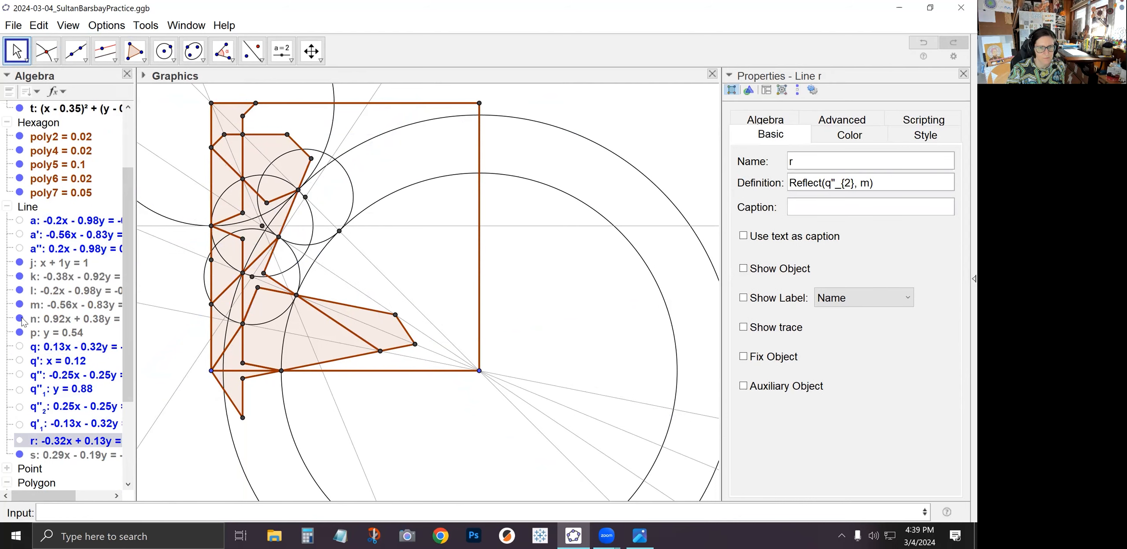
{"action": "left_click", "coordinate": [6, 207]}
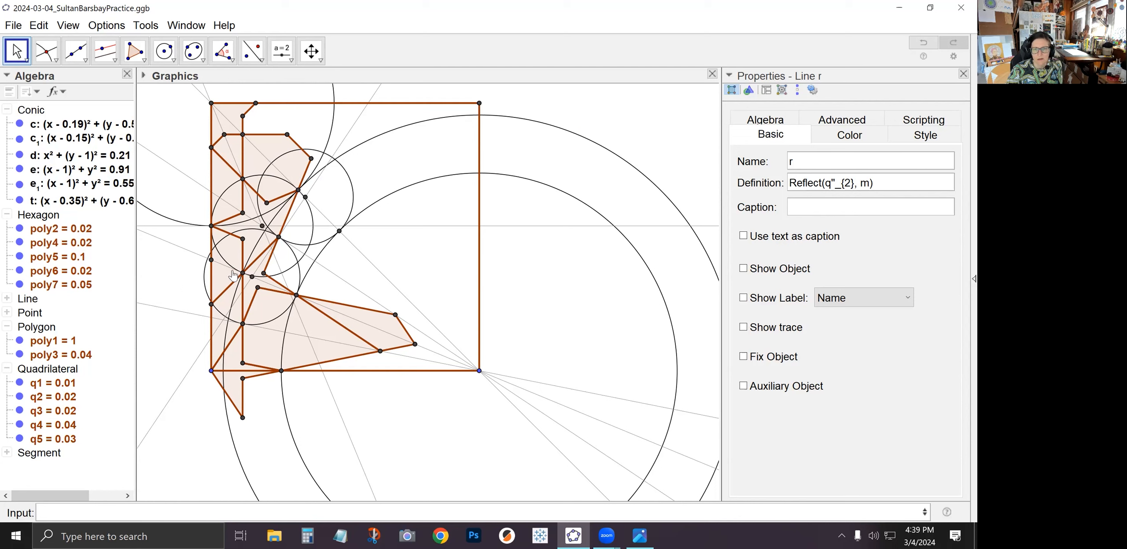
Show the label of point B at the square's lower-right corner.
{"action": "right_click", "coordinate": [479, 372]}
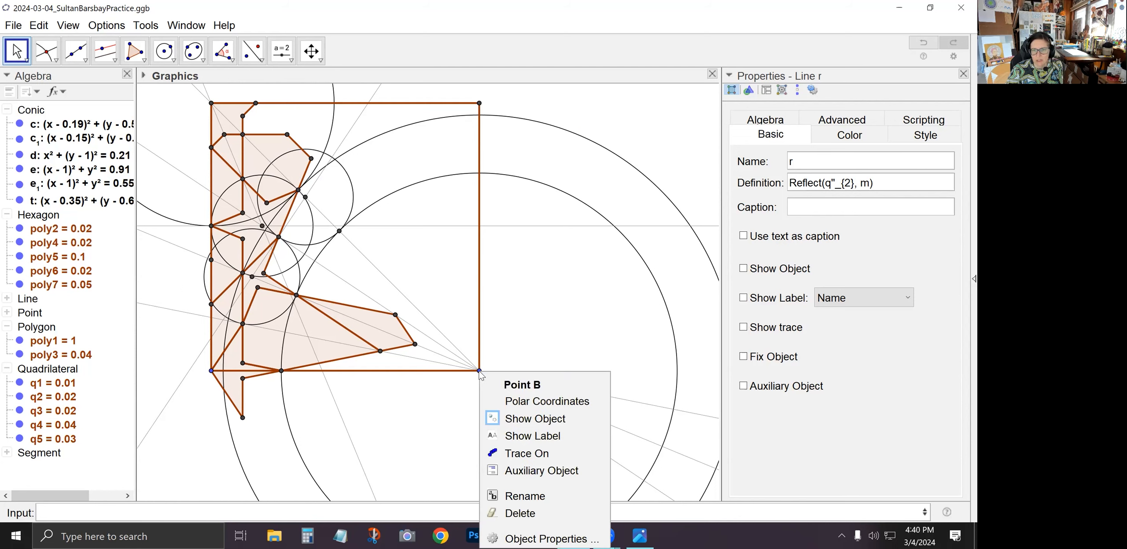
{"action": "left_click", "coordinate": [509, 437]}
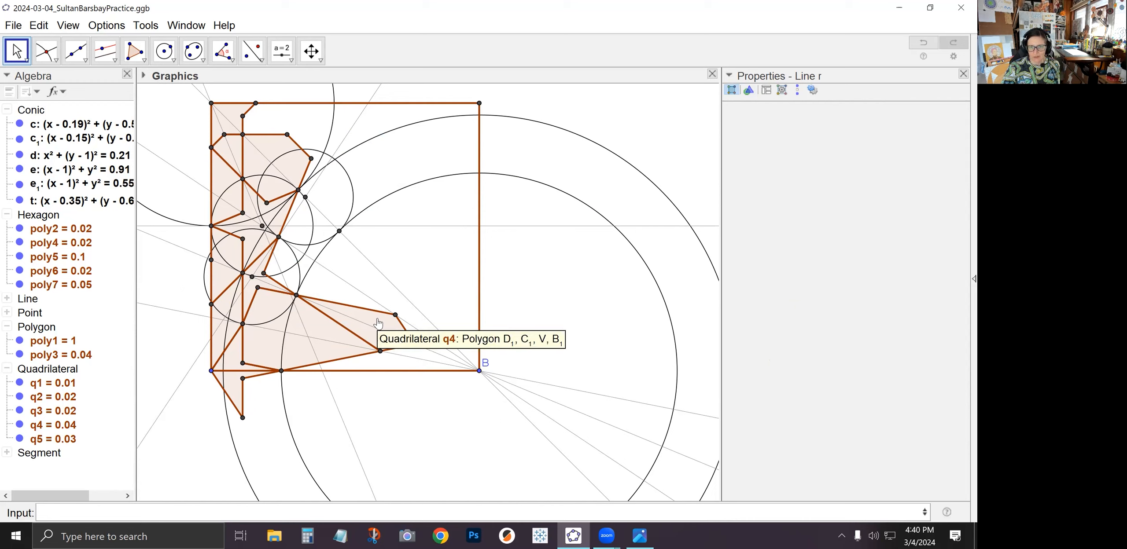
Enter and copy the command Sequence(Rotate(q4,pi*i/8,B),i,0,15), and hide the original q4 tile.
{"action": "left_click", "coordinate": [338, 512]}
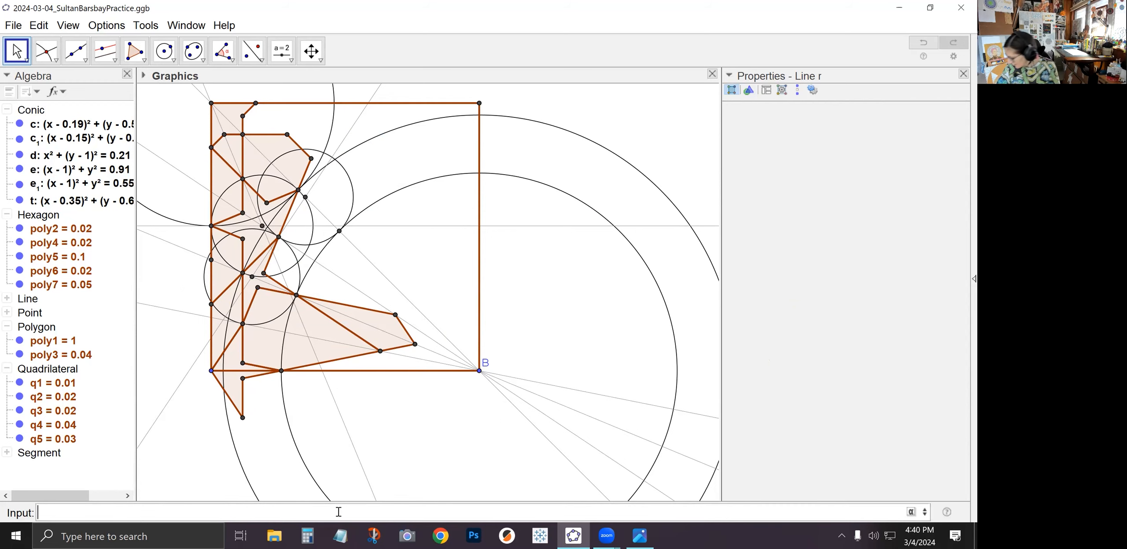
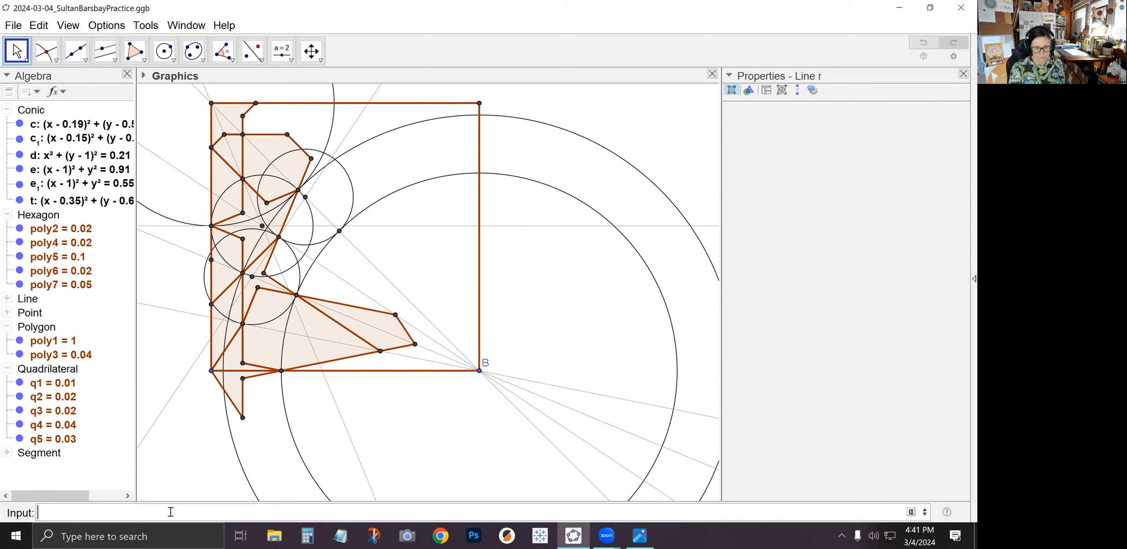
{"action": "type", "text": "Sequ"}
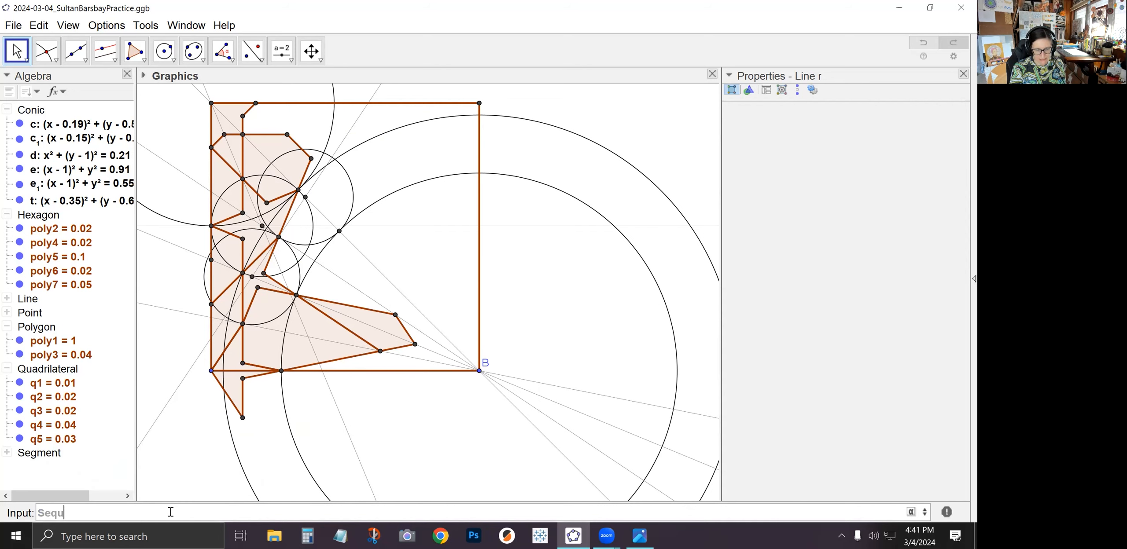
{"action": "type", "text": "ence(Rotate("}
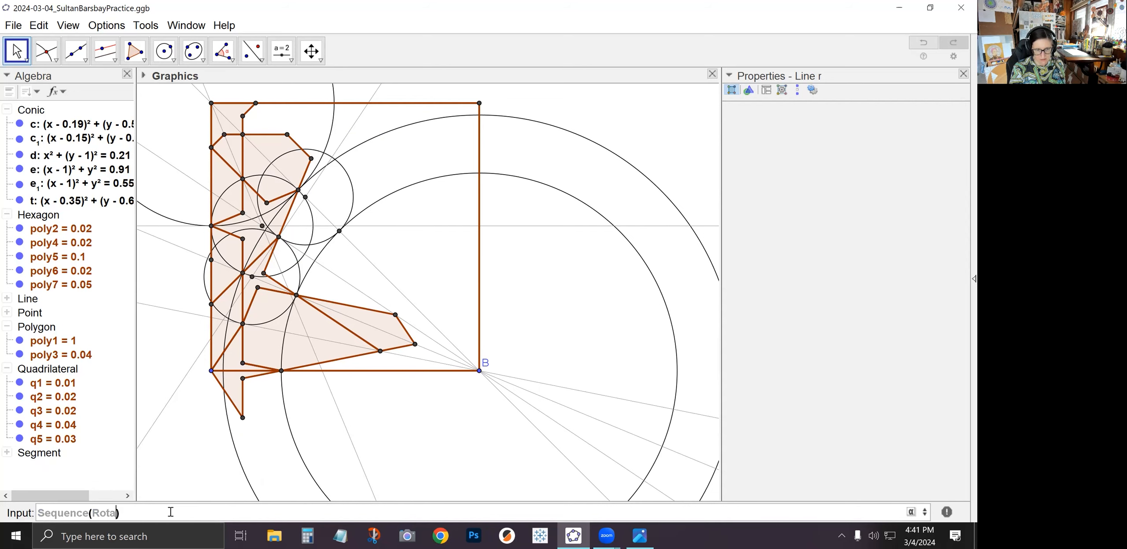
{"action": "type", "text": "q4"}
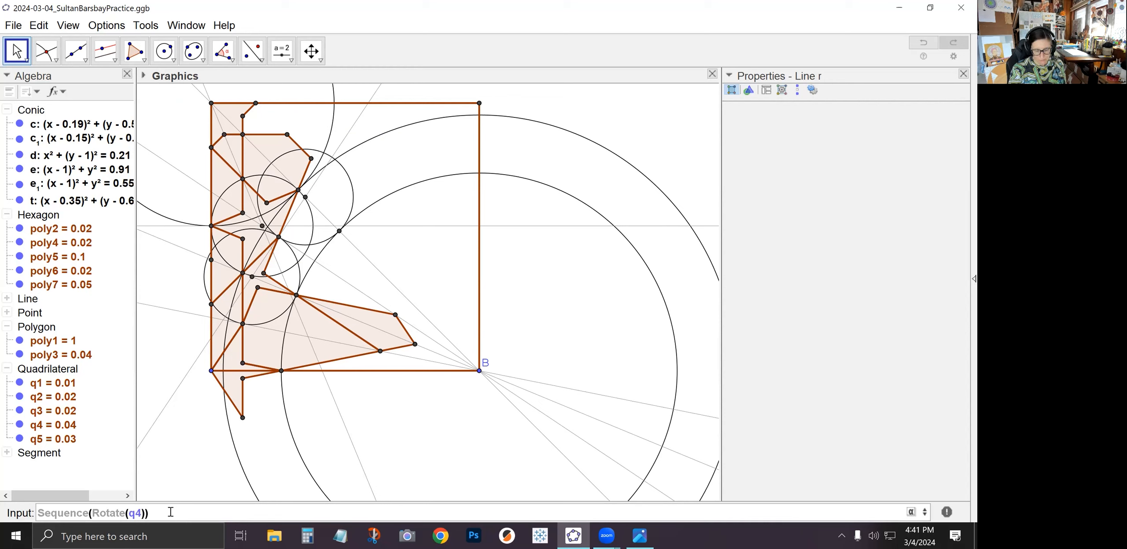
{"action": "type", "text": ",pi*i"}
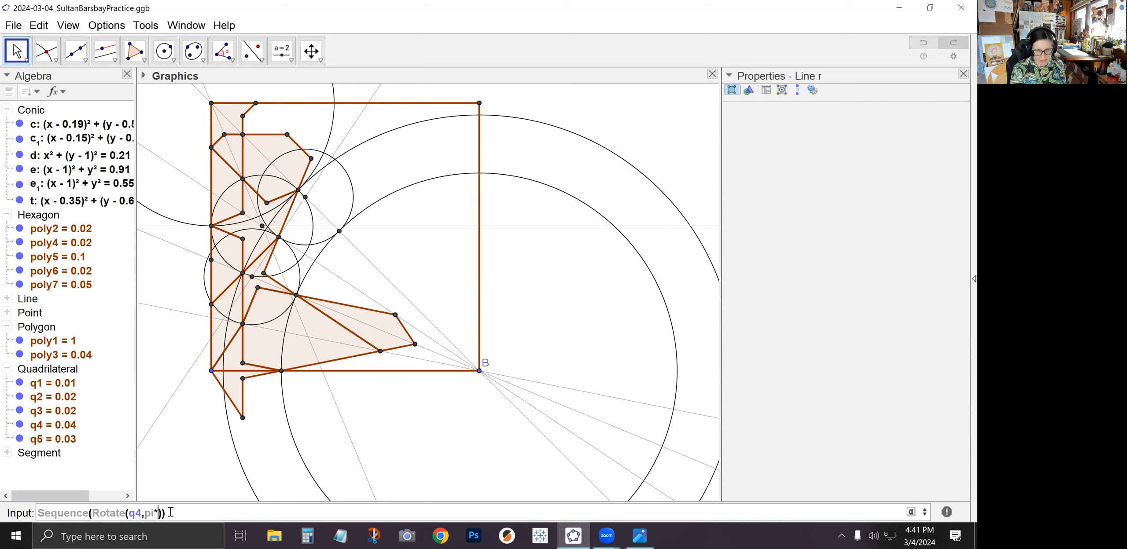
{"action": "type", "text": "/8,B"}
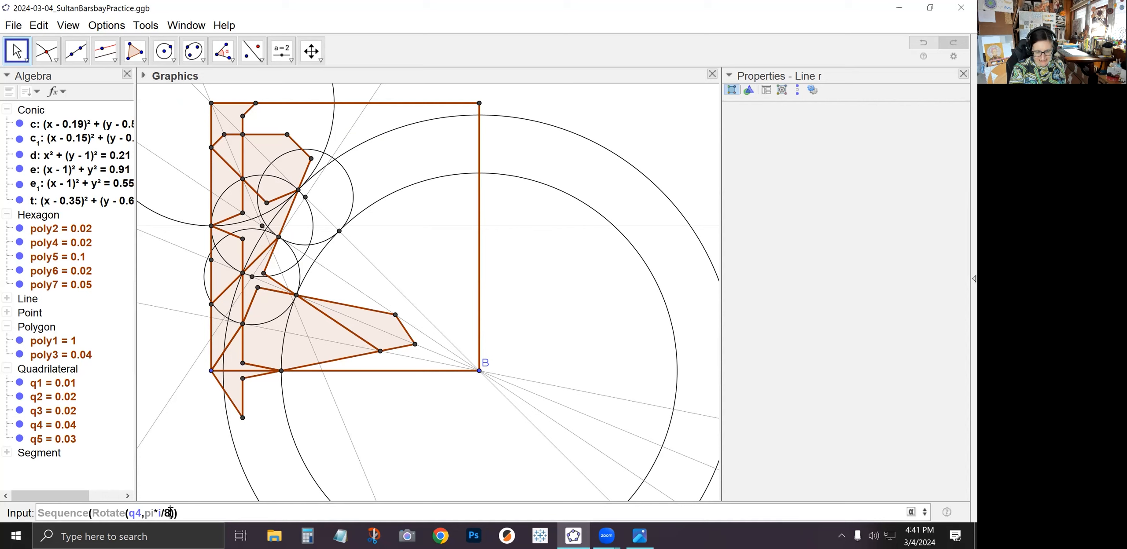
{"action": "type", "text": "),i,0,15"}
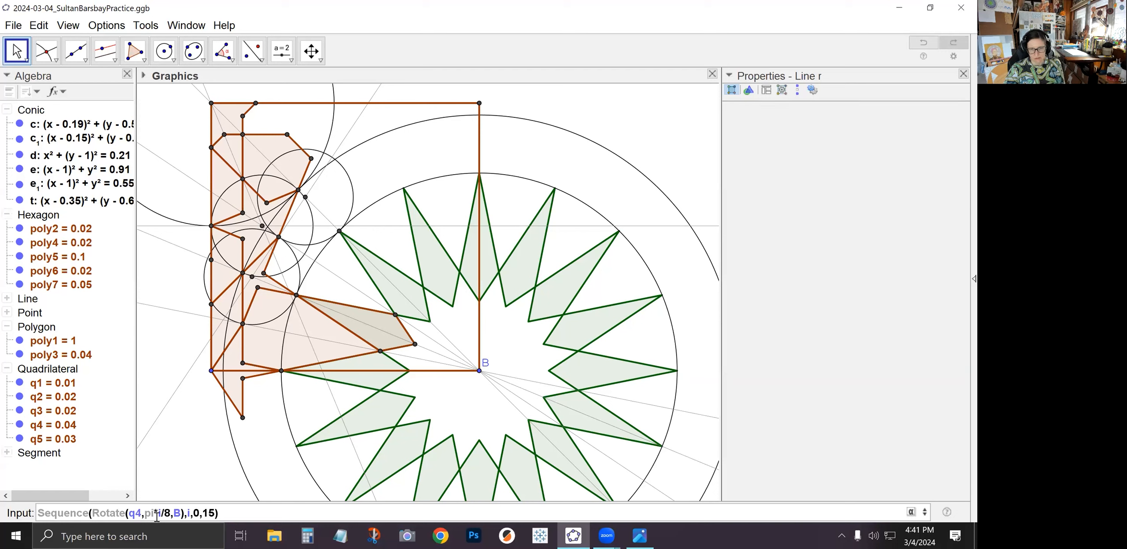
{"action": "left_click_drag", "start_coordinate": [219, 514], "coordinate": [39, 511]}
{"action": "key", "text": "ctrl+c"}
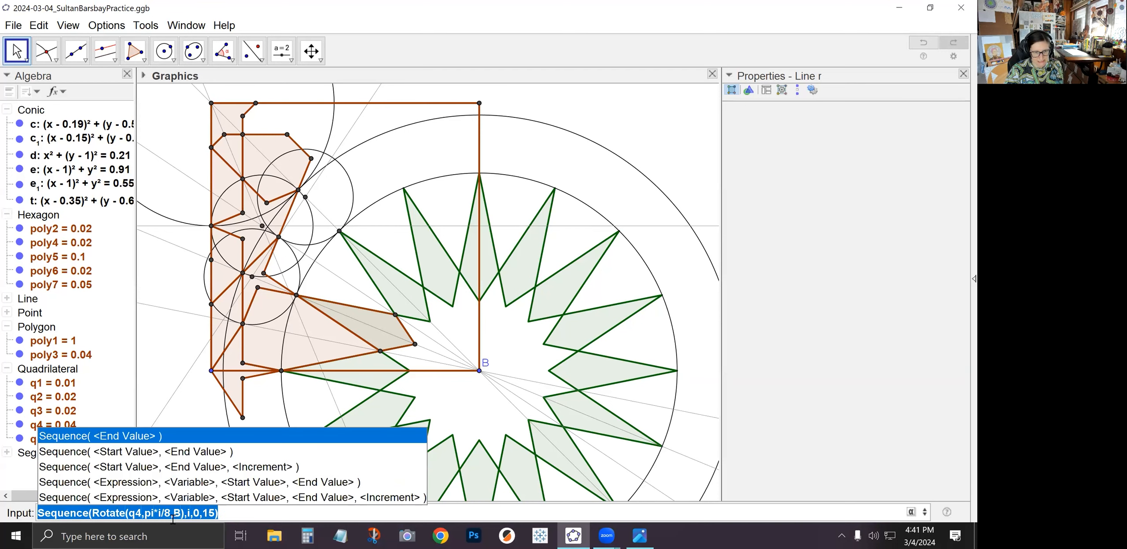
{"action": "left_click", "coordinate": [223, 514]}
{"action": "key", "text": "Return"}
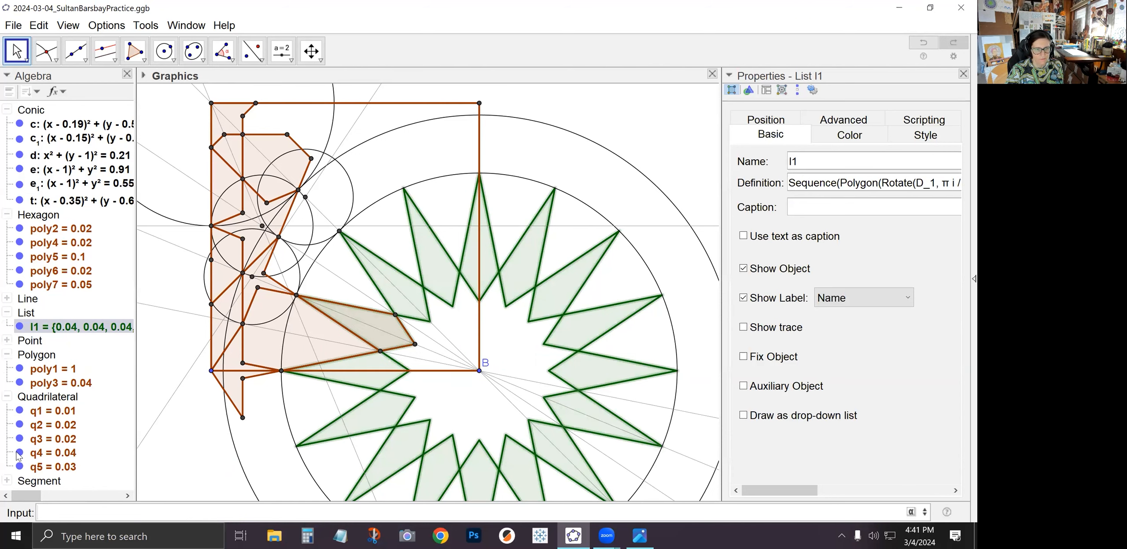
{"action": "left_click", "coordinate": [20, 453]}
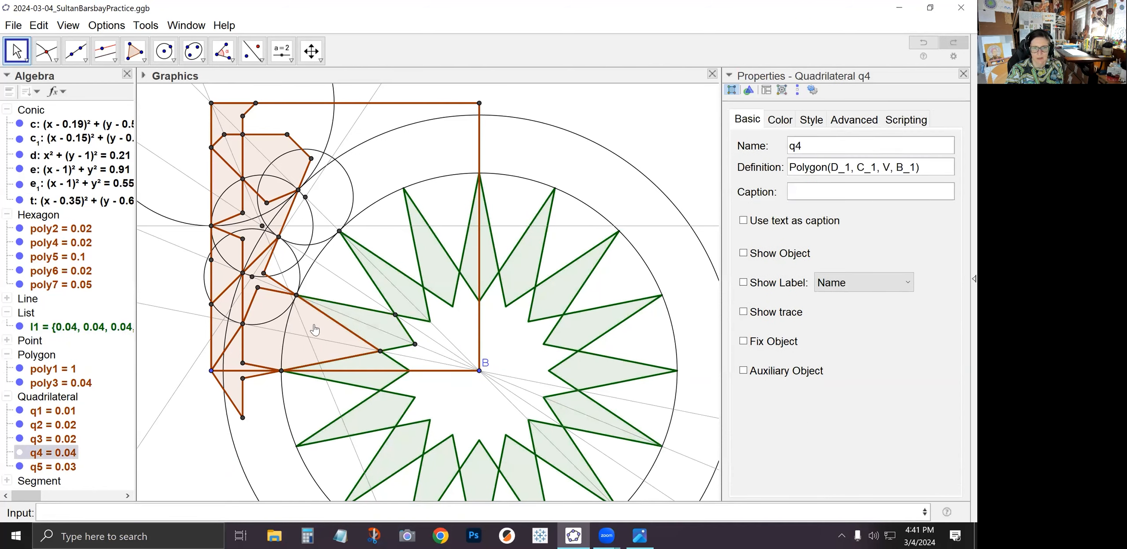
Reuse the copied command for poly5 as Sequence(Rotate(poly5,pi*i/8,B),i,0,15), and hide the original poly5 tile.
{"action": "left_click", "coordinate": [227, 512]}
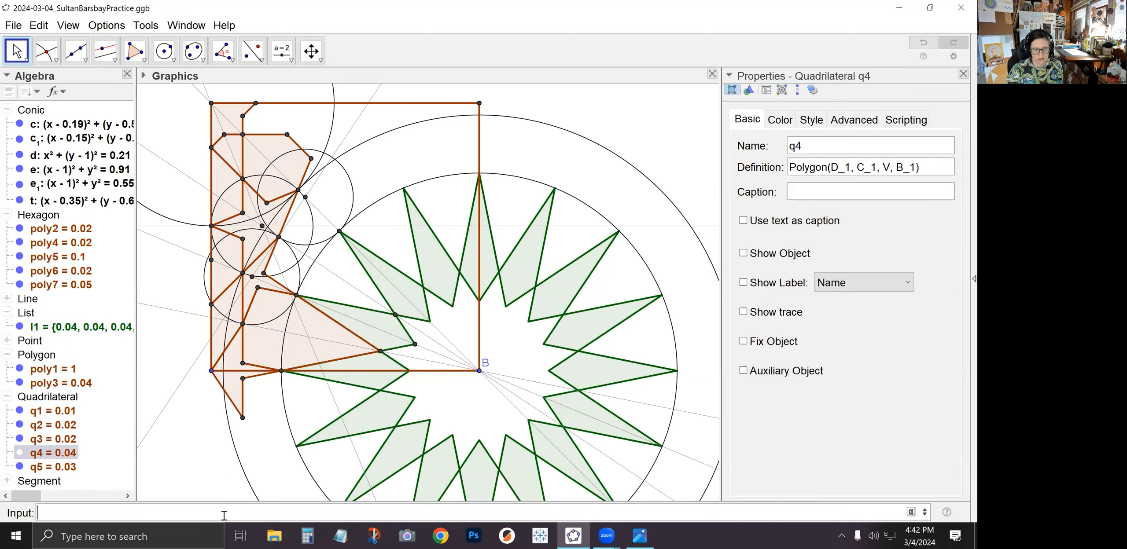
{"action": "key", "text": "ctrl+v"}
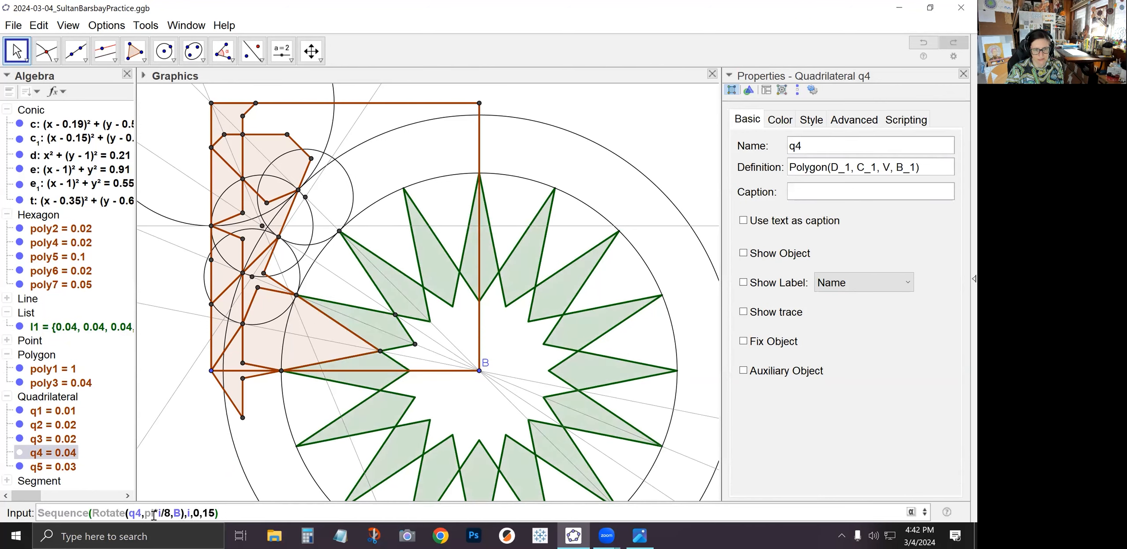
{"action": "double_click", "coordinate": [134, 513]}
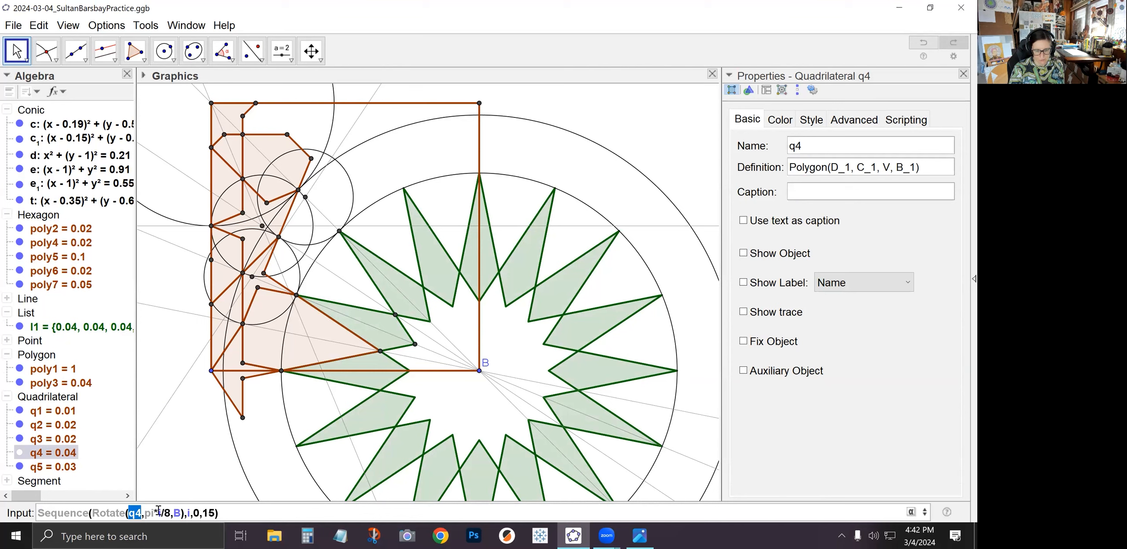
{"action": "type", "text": "poly5"}
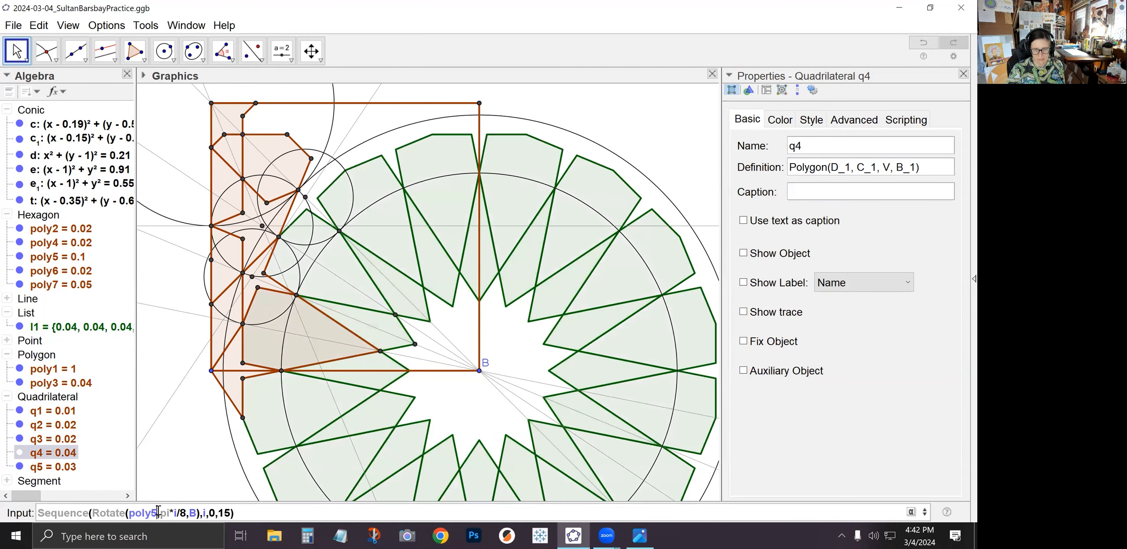
{"action": "key", "text": "Return"}
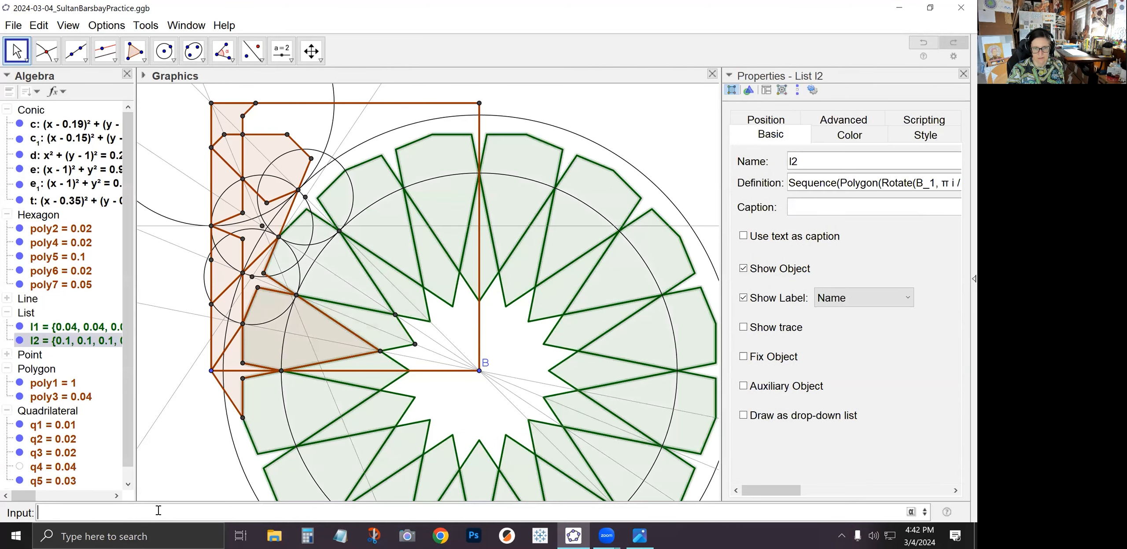
{"action": "left_click", "coordinate": [20, 256]}
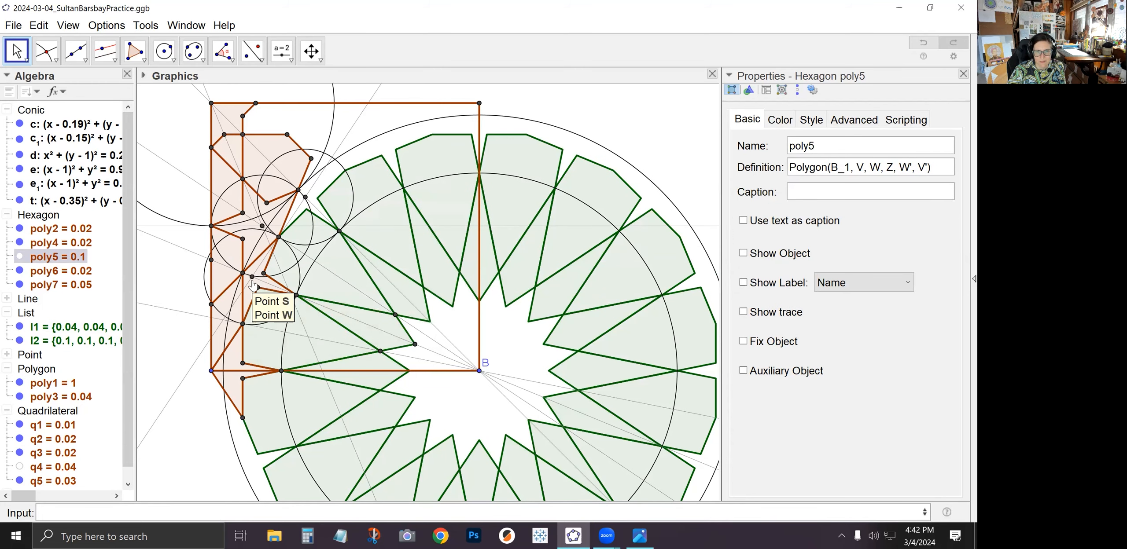
Rotate the poly4 tile about B with the reused command changed to Sequence(Rotate(poly4,-pi*i/8,B),i,0,2).
{"action": "left_click", "coordinate": [179, 517]}
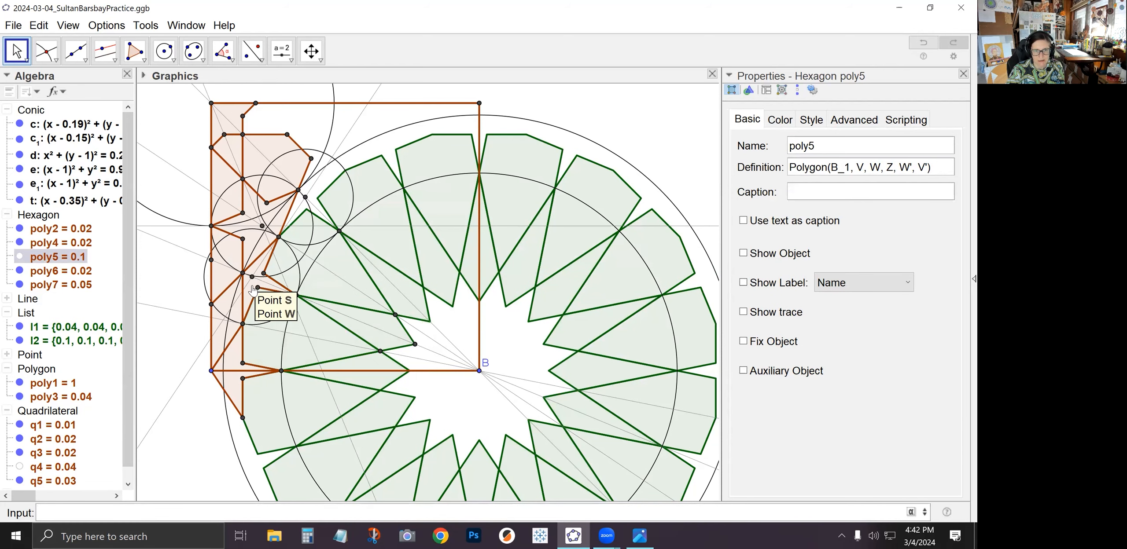
{"action": "type", "text": "Sequence(Rotate(q4,pi*i/8,B),i,0,15)"}
{"action": "double_click", "coordinate": [134, 513]}
{"action": "type", "text": "poly4"}
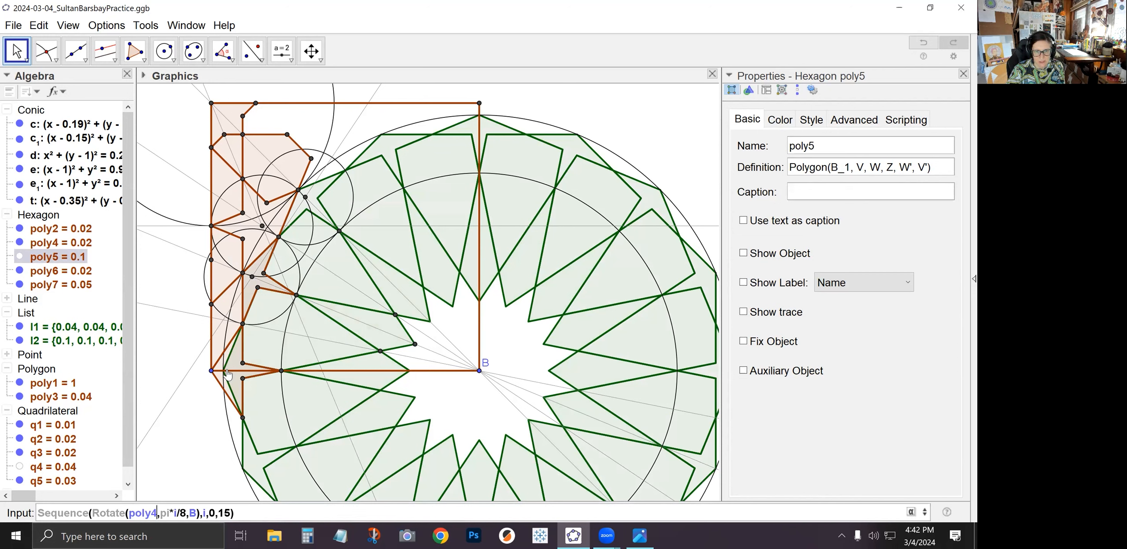
{"action": "double_click", "coordinate": [224, 513]}
{"action": "type", "text": "2"}
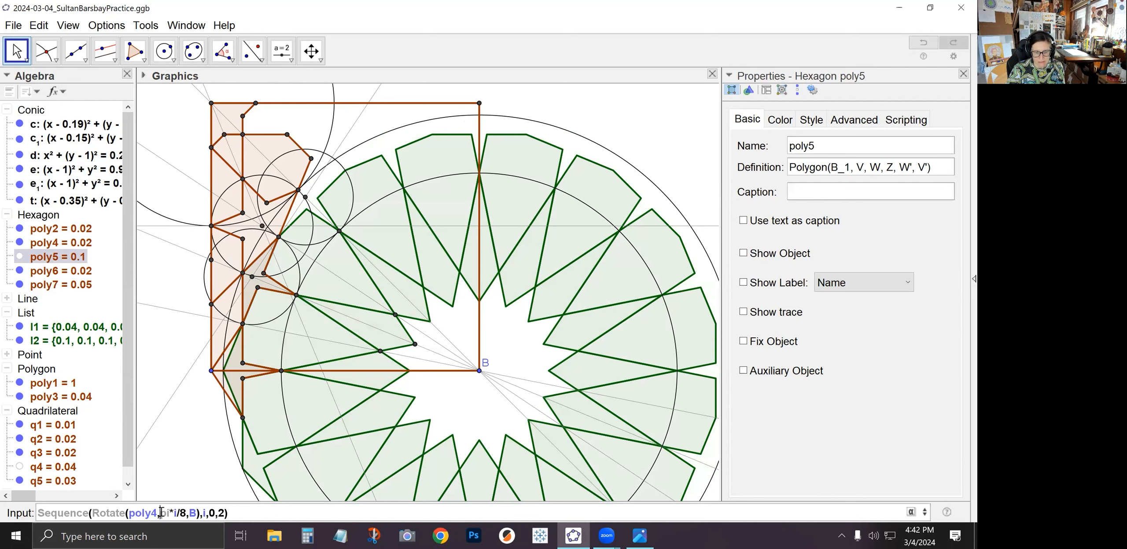
{"action": "type", "text": "2"}
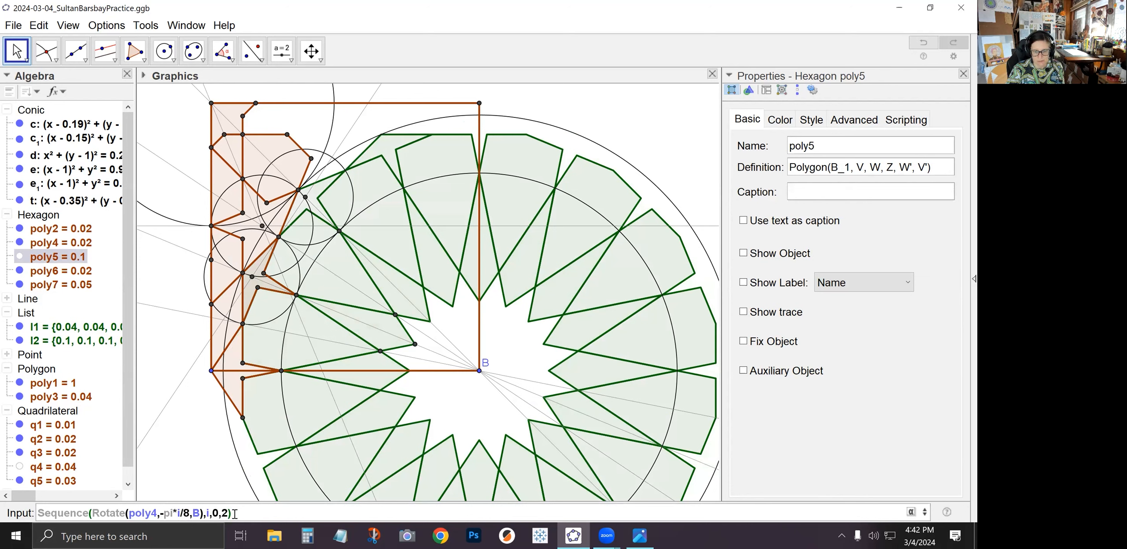
{"action": "key", "text": "Return"}
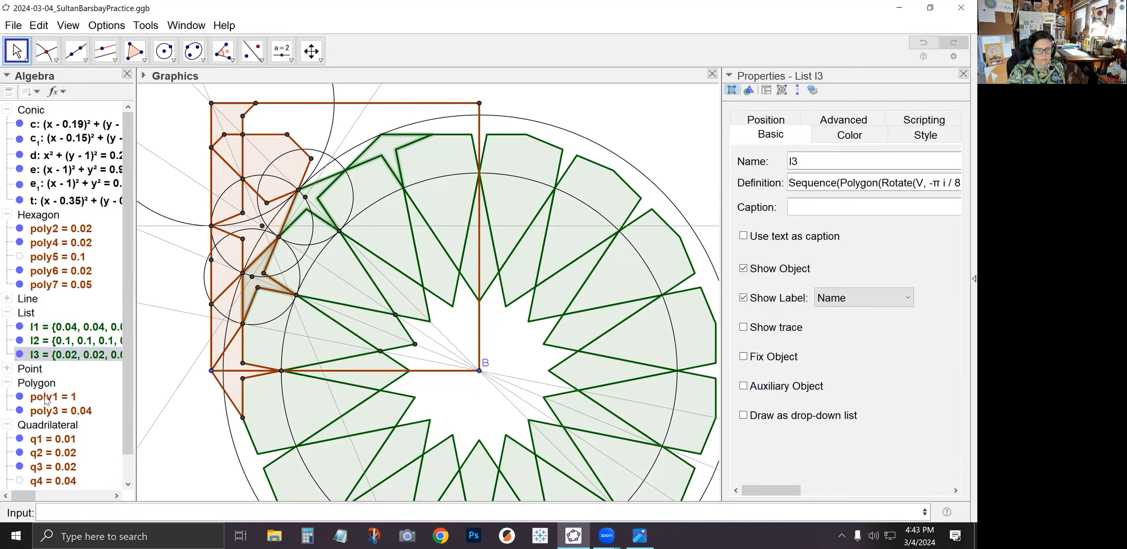
{"action": "scroll", "coordinate": [26, 425], "scroll_direction": "down", "scroll_amount": 2}
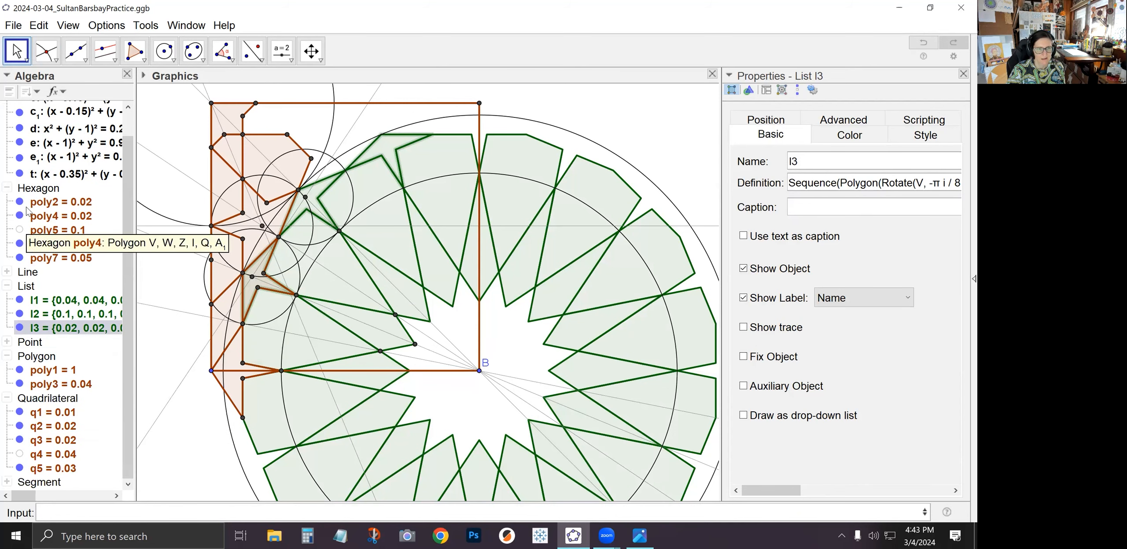
Hide the original poly4 tile and select the list l3 holding its rotated copies.
{"action": "left_click", "coordinate": [19, 216]}
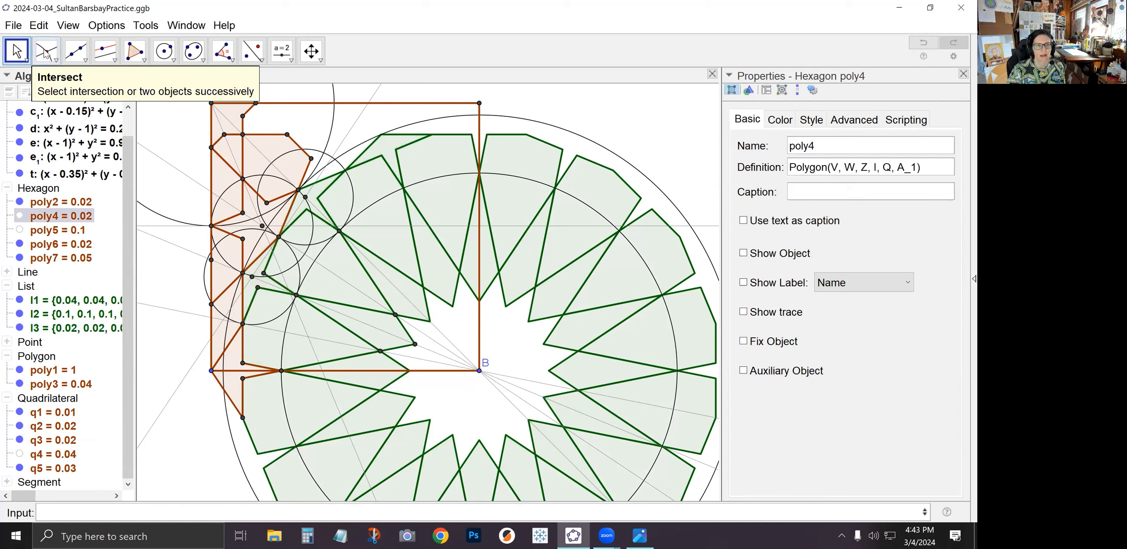
{"action": "left_click", "coordinate": [183, 291]}
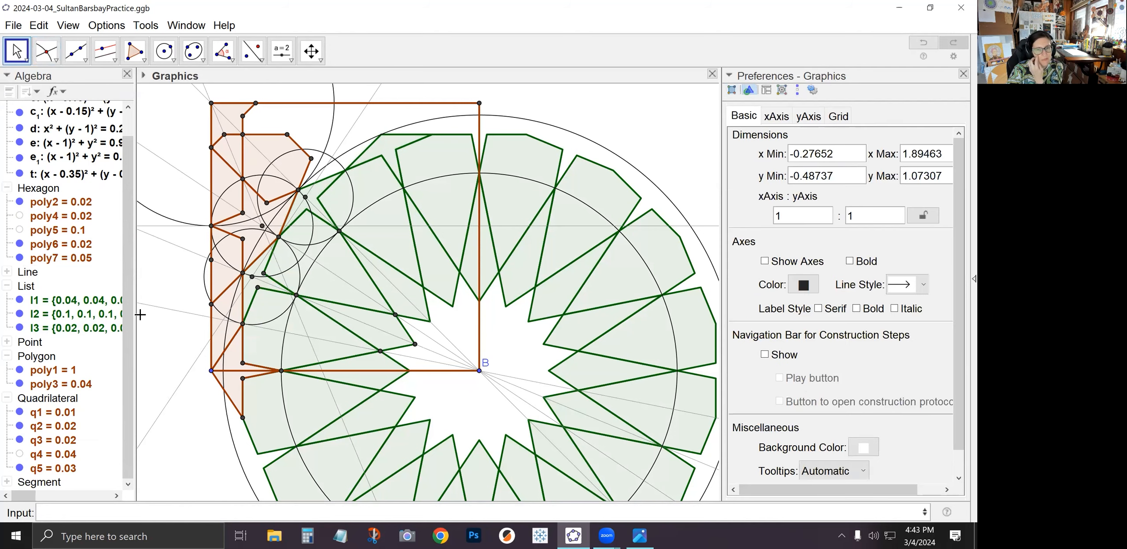
{"action": "left_click", "coordinate": [380, 154]}
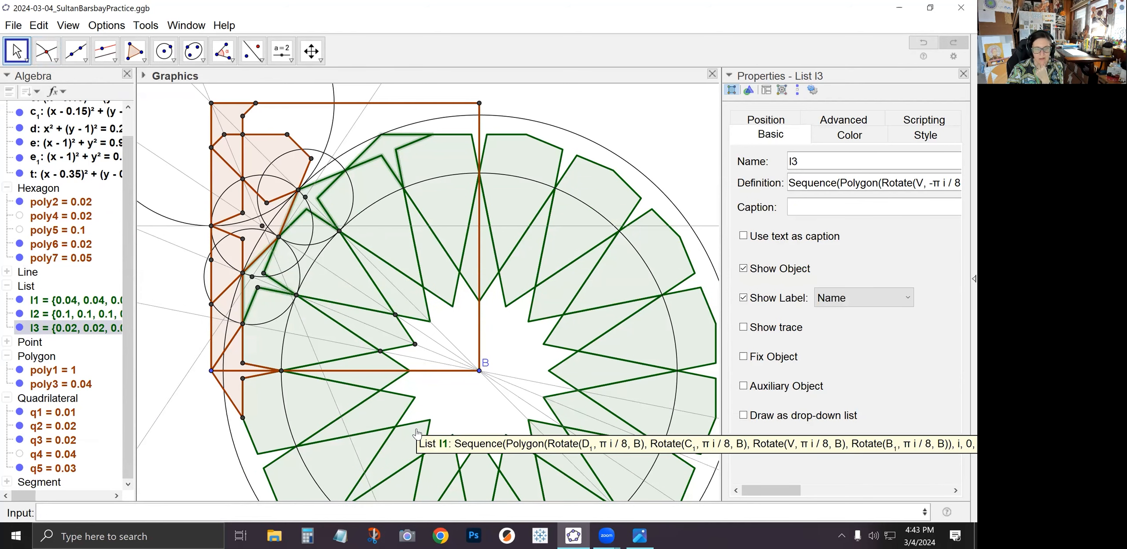
Enter and copy the command Sequence(rotate(l3,pi*i/2,B),i,0,3), run it, and hide the original l3 list.
{"action": "left_click", "coordinate": [293, 514]}
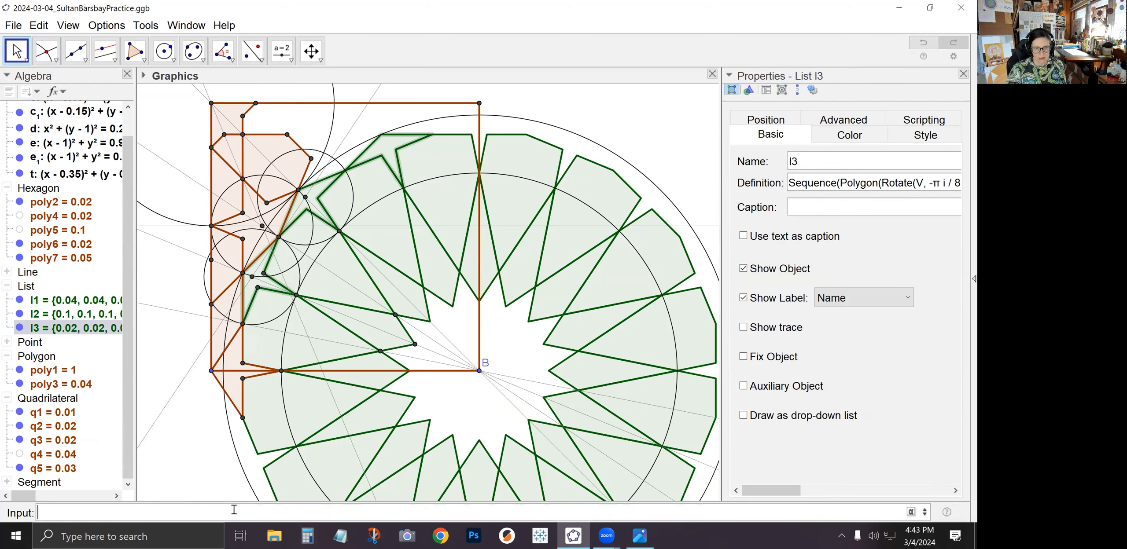
{"action": "type", "text": "Sequence(rotat"}
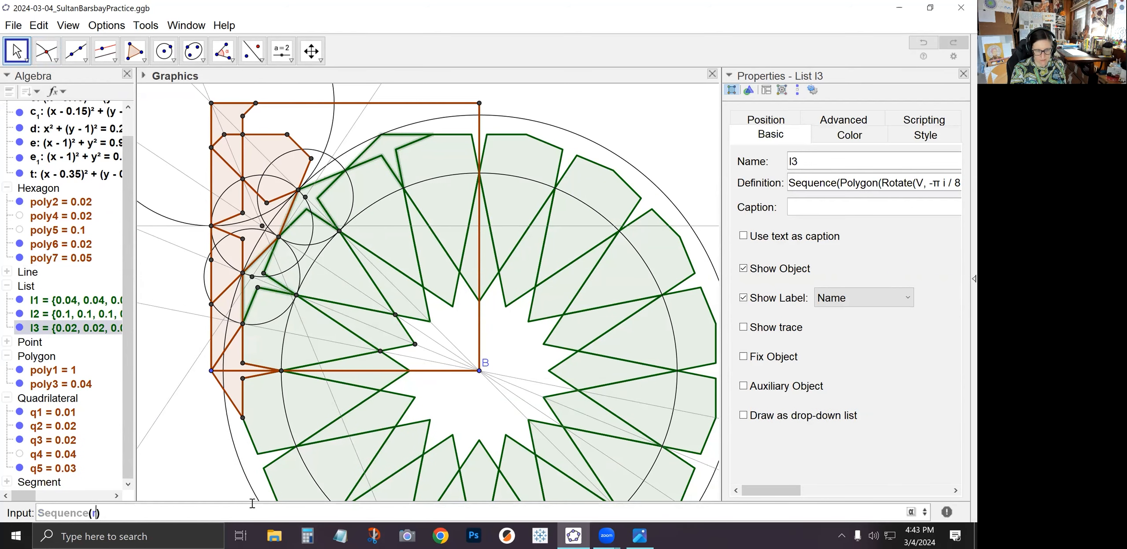
{"action": "type", "text": "e("}
{"action": "type", "text": "poly"}
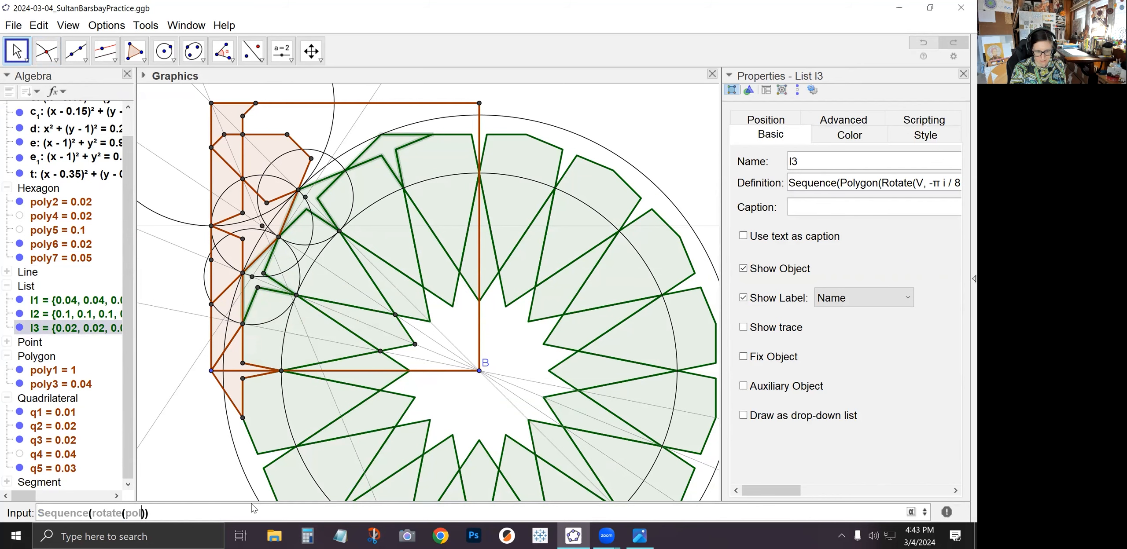
{"action": "key", "text": "BackSpace"}
{"action": "key", "text": "BackSpace"}
{"action": "key", "text": "BackSpace"}
{"action": "key", "text": "BackSpace"}
{"action": "type", "text": "l3,pi*i/2,B),i,0,3"}
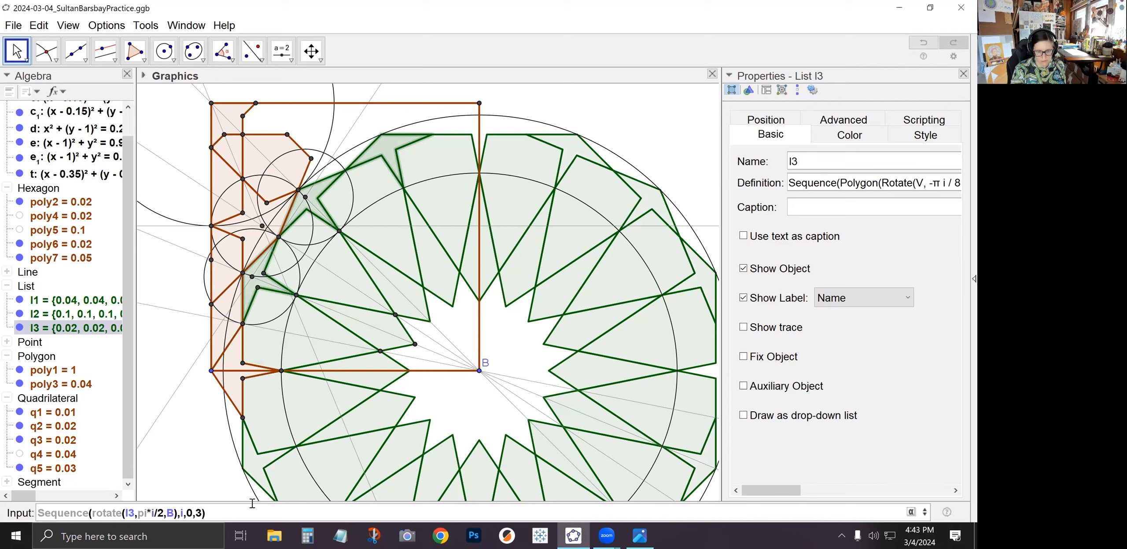
{"action": "left_click_drag", "start_coordinate": [214, 511], "coordinate": [37, 507]}
{"action": "left_click", "coordinate": [219, 510]}
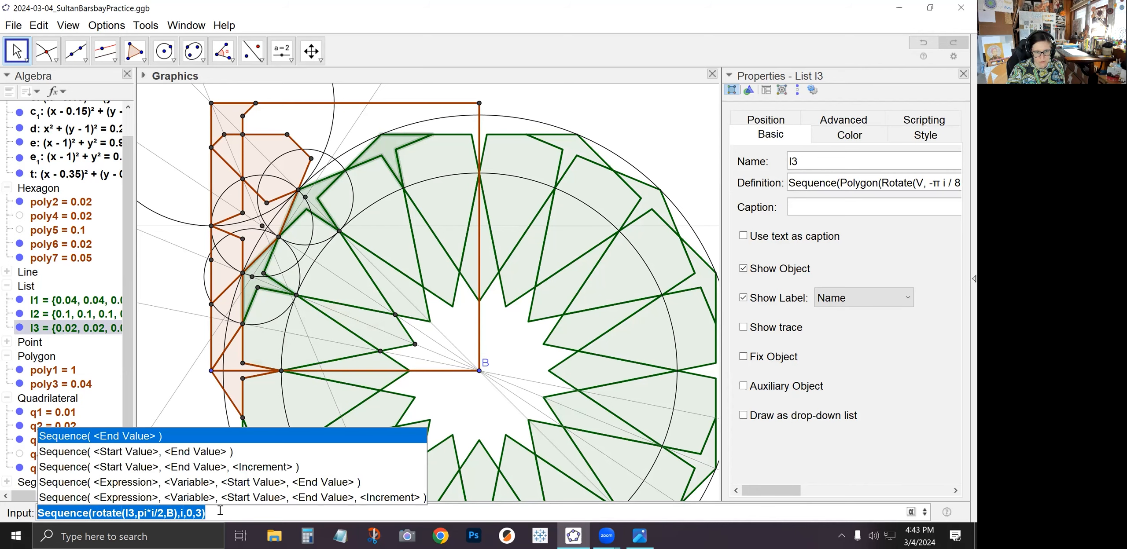
{"action": "key", "text": "Return"}
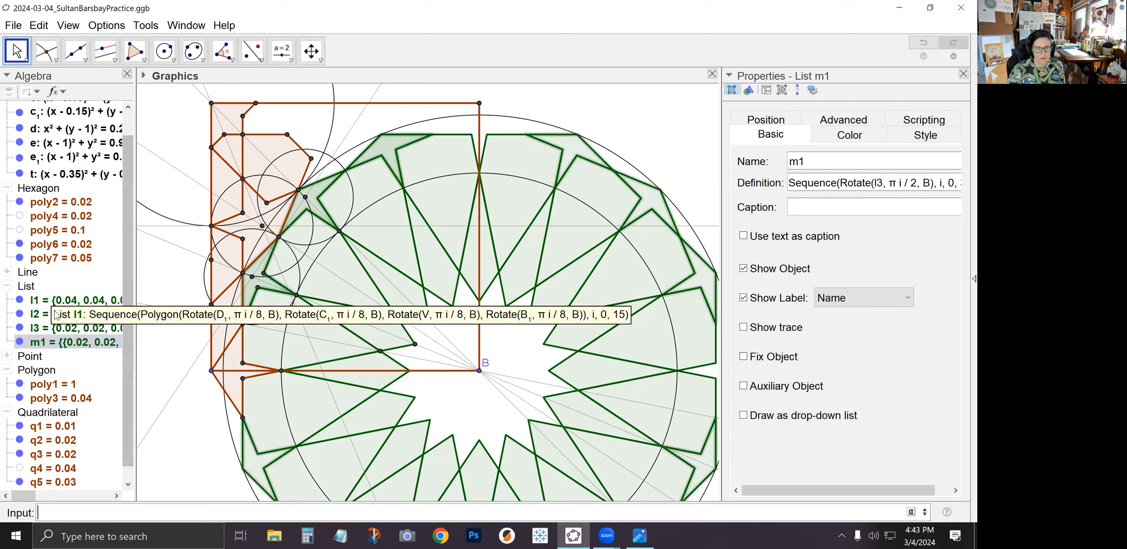
{"action": "left_click", "coordinate": [20, 329]}
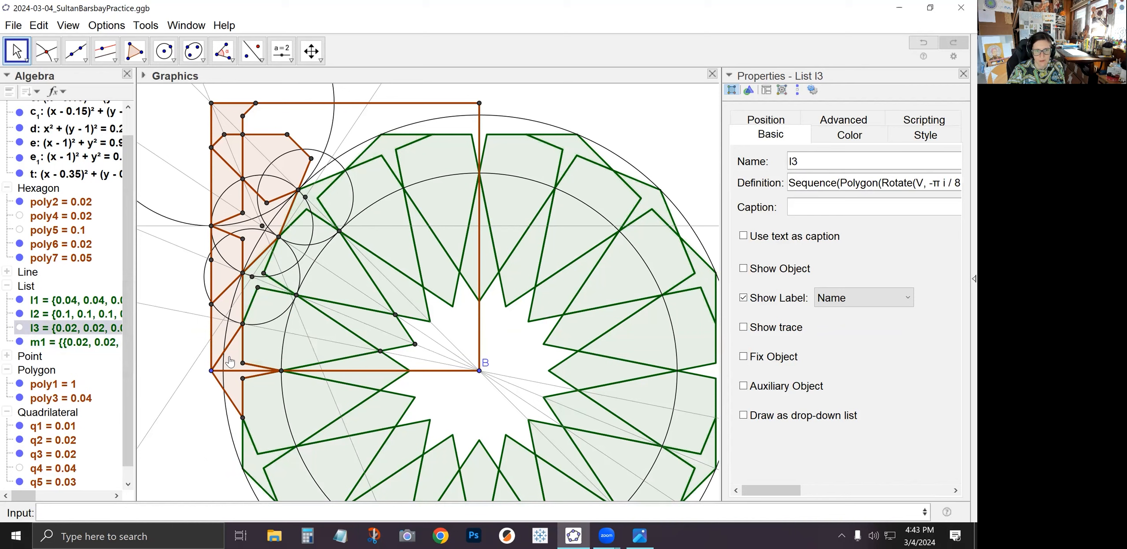
Reuse the command for poly6 as Sequence(rotate(poly6,pi*i/2,B),i,0,3), and hide the original poly6 tile.
{"action": "left_click", "coordinate": [152, 514]}
{"action": "key", "text": "Up"}
{"action": "double_click", "coordinate": [129, 514]}
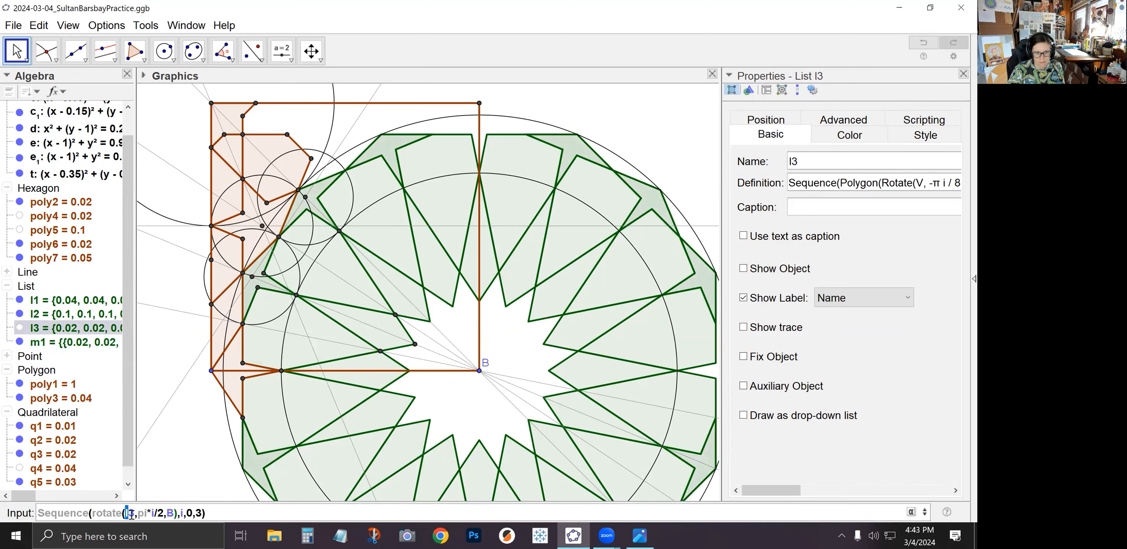
{"action": "type", "text": "poly6"}
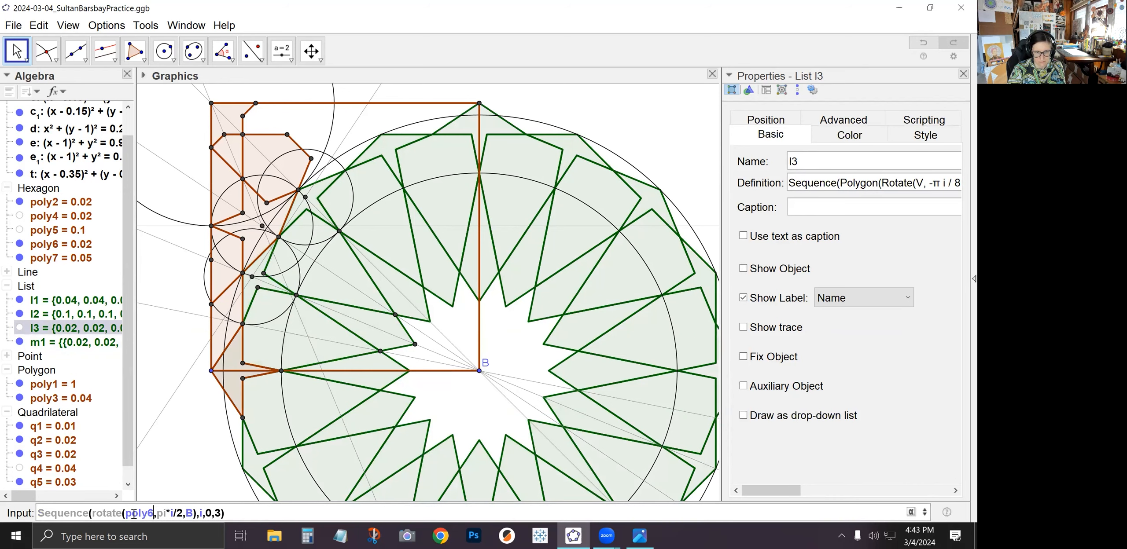
{"action": "key", "text": "Return"}
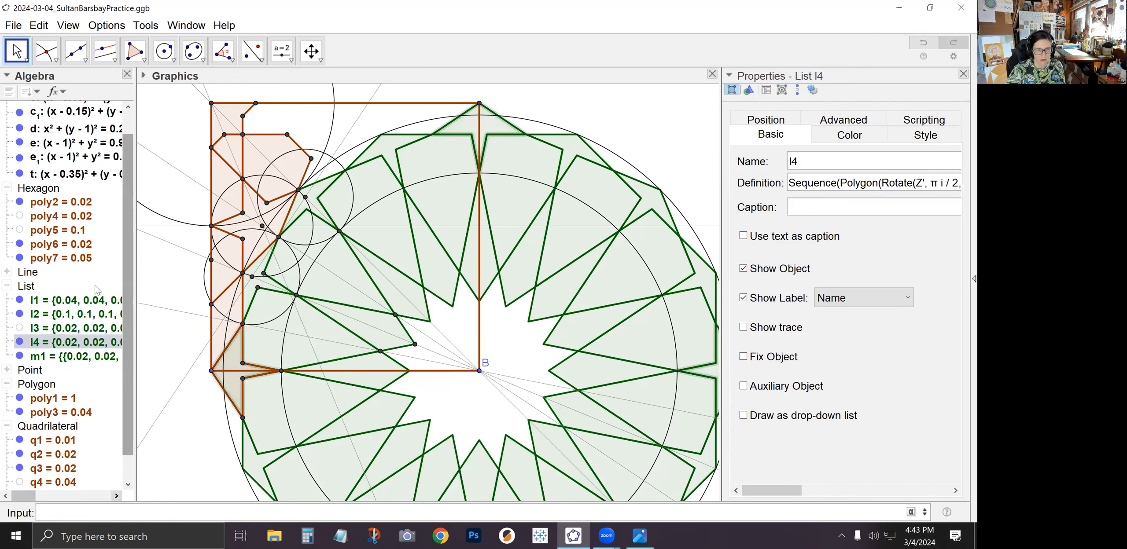
{"action": "left_click", "coordinate": [20, 246]}
{"action": "left_click", "coordinate": [21, 245]}
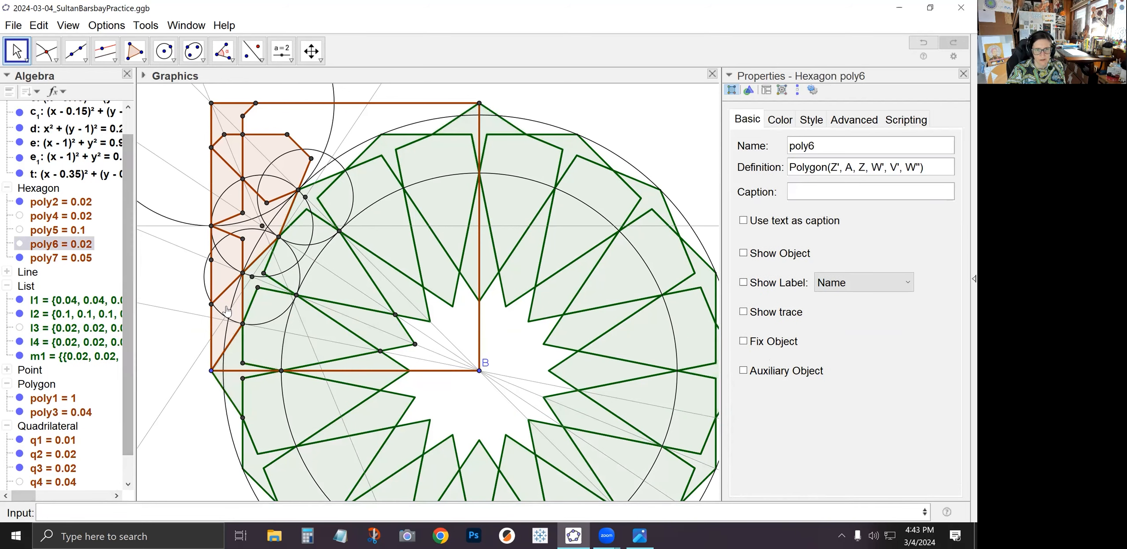
Repeat the q5 tile about B with Sequence(rotate(q5,pi*i/2,B),i,0,3), and hide the original q5.
{"action": "left_click", "coordinate": [173, 510]}
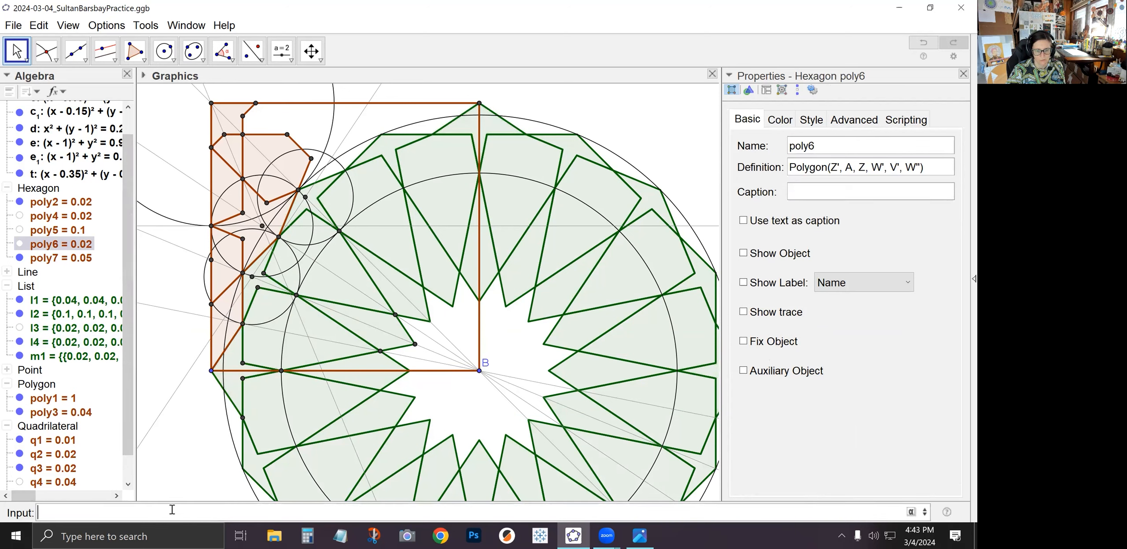
{"action": "key", "text": "Up"}
{"action": "key", "text": "Up"}
{"action": "left_click_drag", "start_coordinate": [125, 513], "coordinate": [133, 514]}
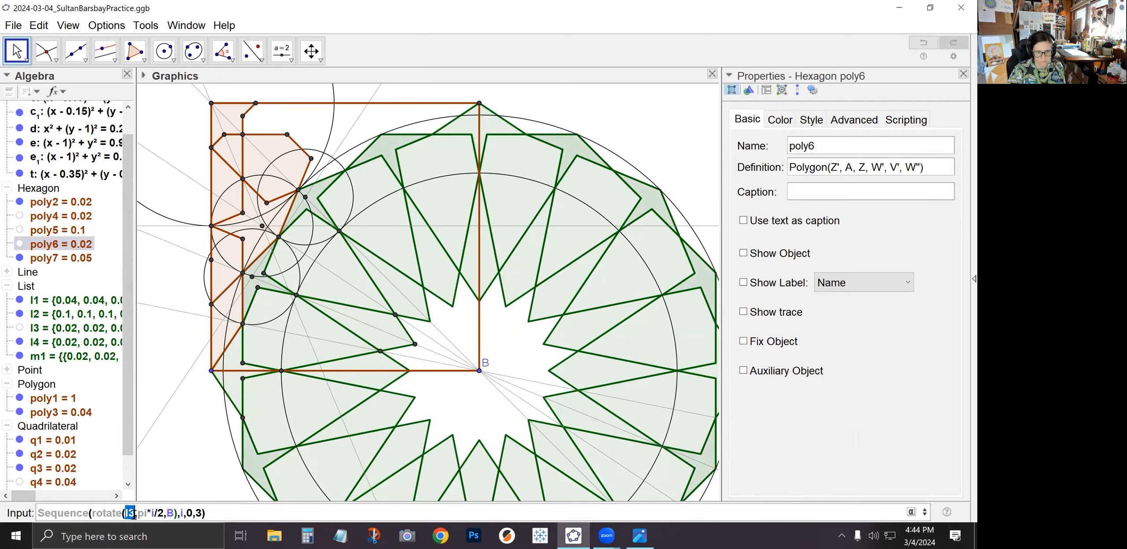
{"action": "type", "text": "q5"}
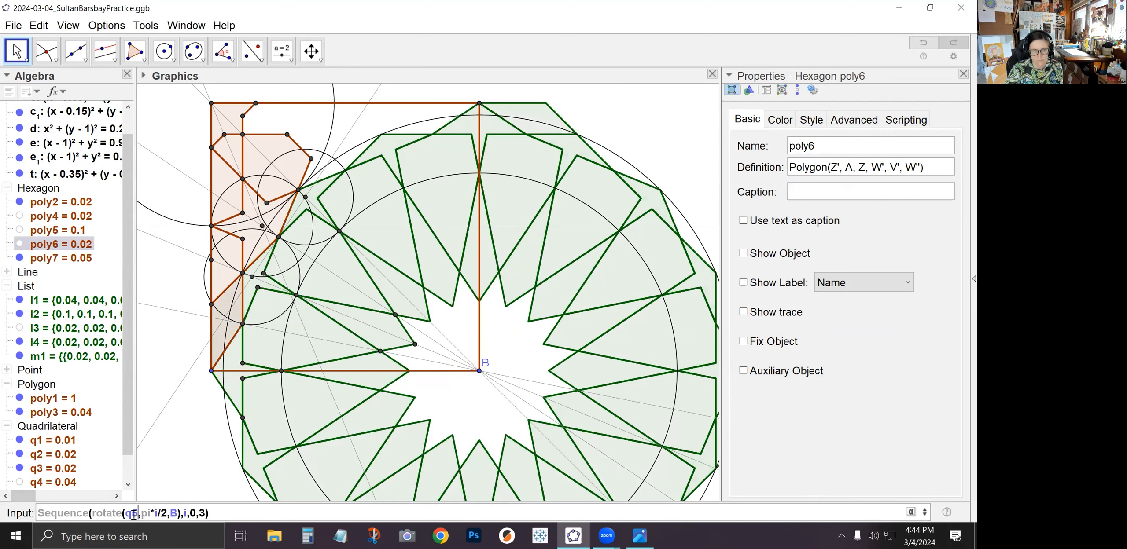
{"action": "key", "text": "Return"}
{"action": "scroll", "coordinate": [65, 450], "scroll_direction": "down", "scroll_amount": 3}
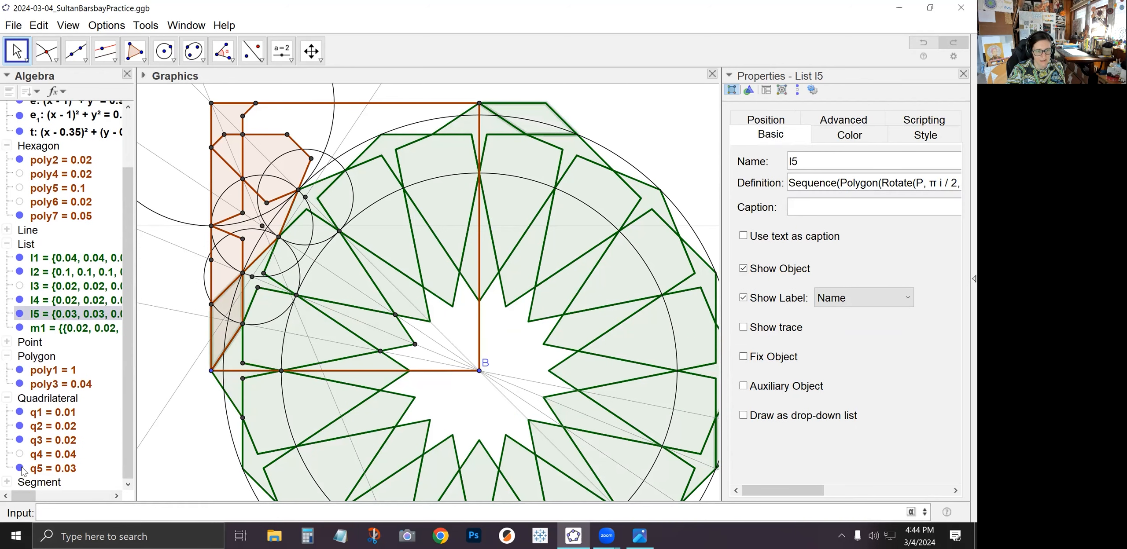
{"action": "left_click", "coordinate": [20, 468]}
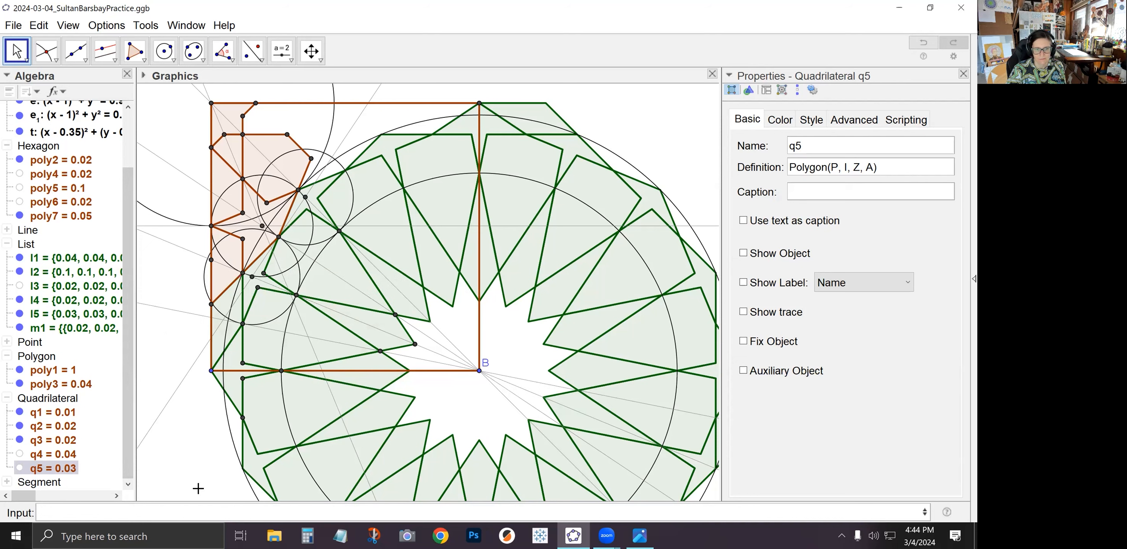
Repeat the q3 tile about B with Sequence(rotate(q3,pi*i/2,B),i,0,3), and hide the original q3.
{"action": "left_click", "coordinate": [196, 514]}
{"action": "type", "text": "Sequence(rotate(l3,pi*i/2,B),i,0,3)"}
{"action": "left_click_drag", "start_coordinate": [125, 513], "coordinate": [129, 513]}
{"action": "type", "text": "q"}
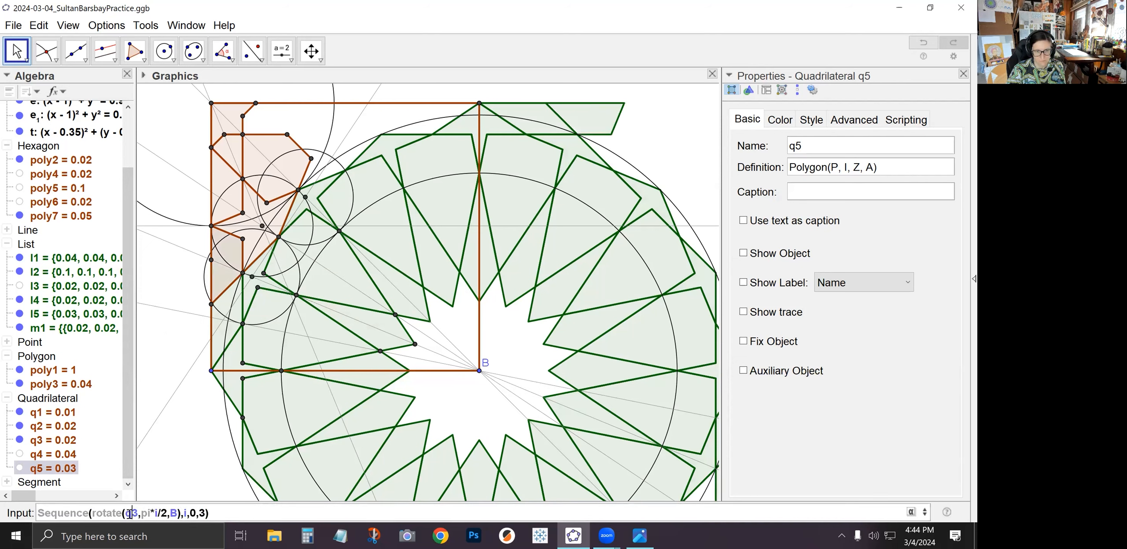
{"action": "key", "text": "Return"}
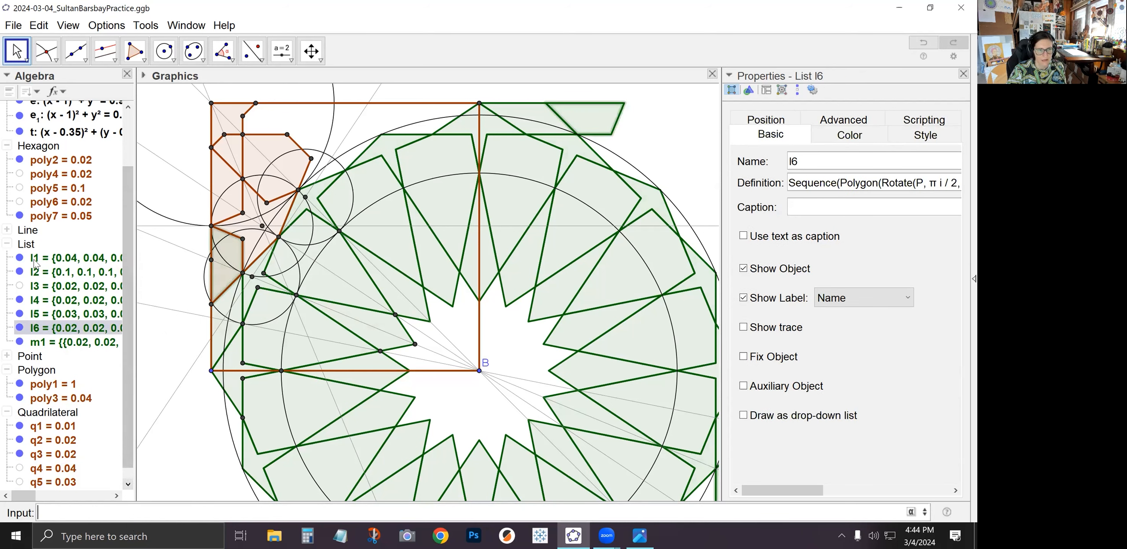
{"action": "left_click", "coordinate": [20, 455]}
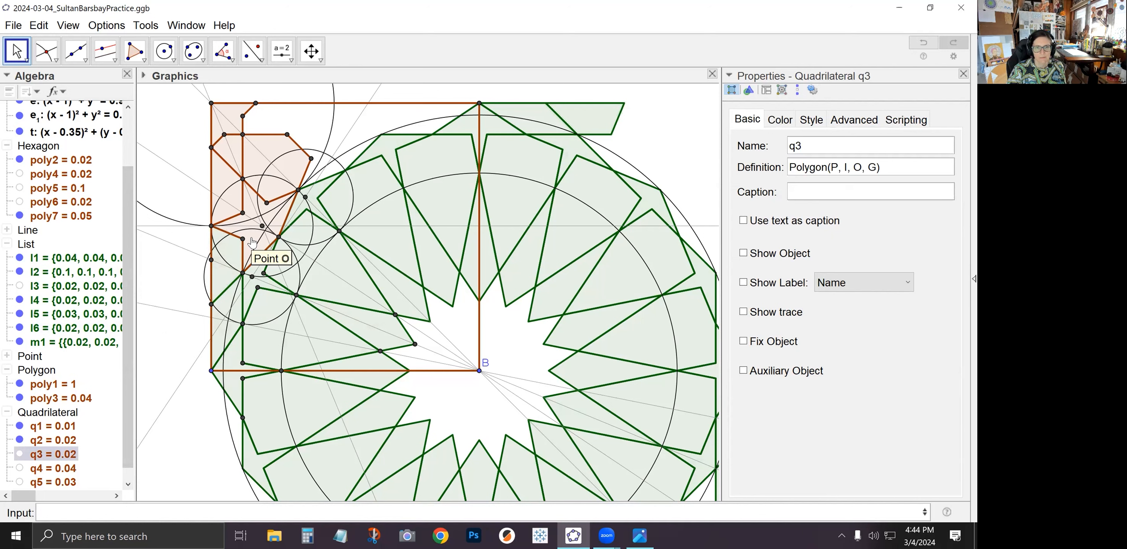
Repeat the star tile poly3 about B with Sequence(rotate(poly3,pi*i/2,B),i,0,3), and hide the original poly3.
{"action": "left_click", "coordinate": [154, 512]}
{"action": "type", "text": "Sequence(rotate(l3,pi*i/2,B),i,0,3)"}
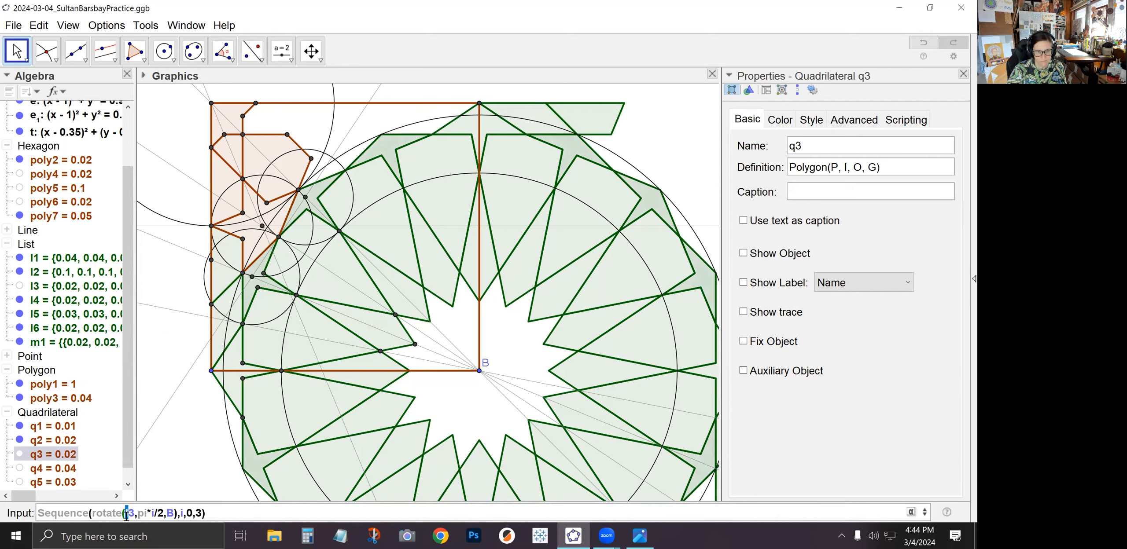
{"action": "type", "text": "poly"}
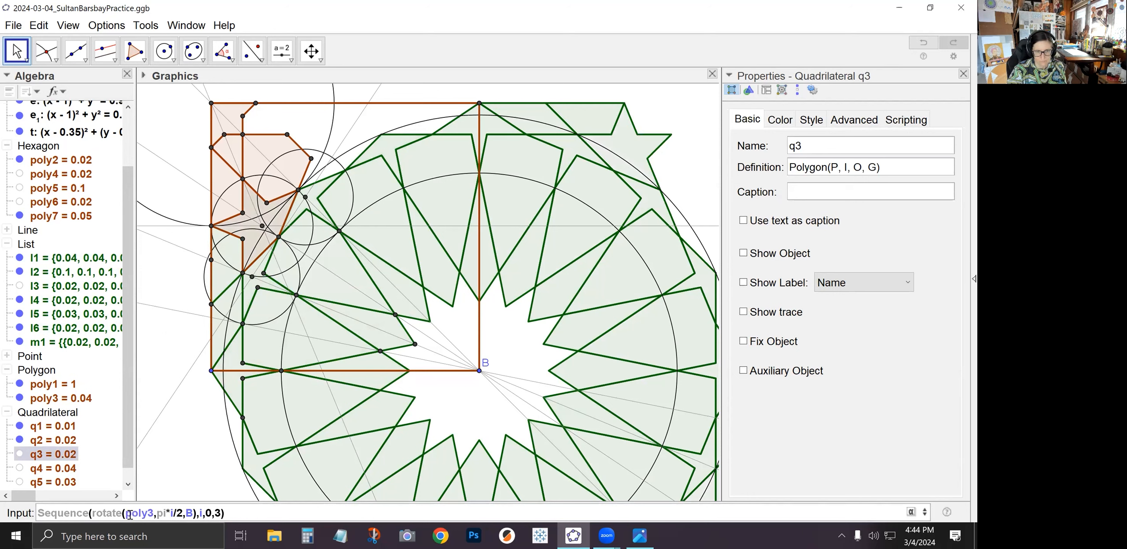
{"action": "key", "text": "Return"}
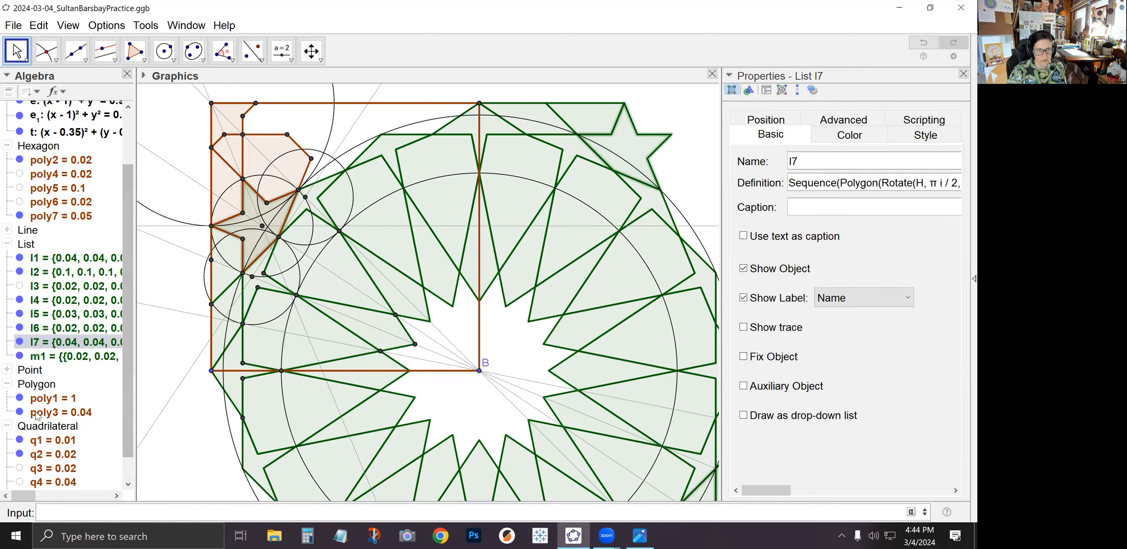
{"action": "left_click", "coordinate": [20, 412]}
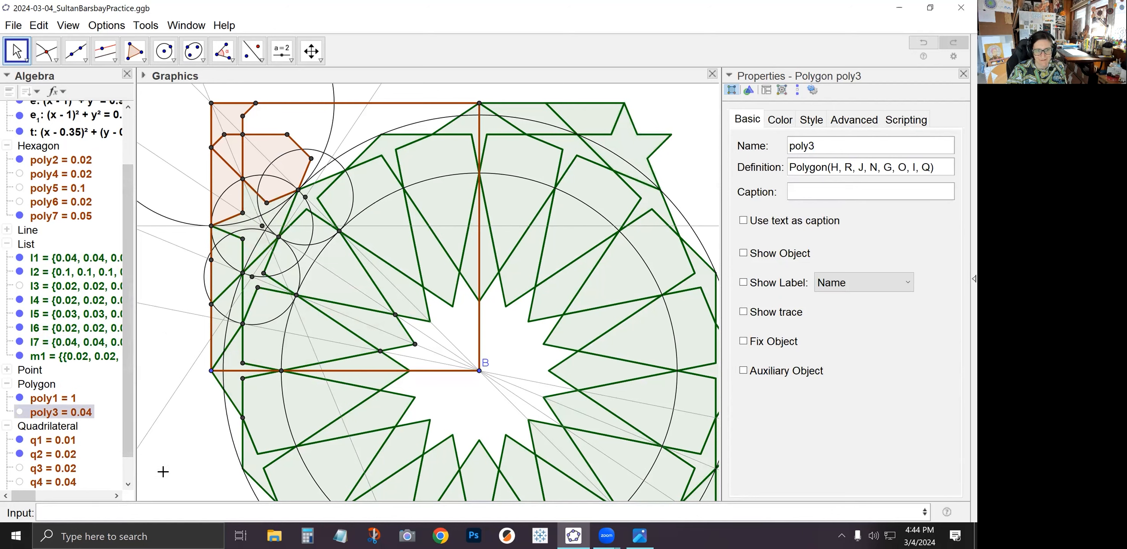
Repeat the q2 tile about B with Sequence(rotate(q2,pi*i/2,B),i,0,3), and hide the original q2.
{"action": "left_click", "coordinate": [154, 516]}
{"action": "type", "text": "Sequence(rotate(l3,pi*i/2,B),i,0,3)"}
{"action": "double_click", "coordinate": [128, 514]}
{"action": "type", "text": "q2"}
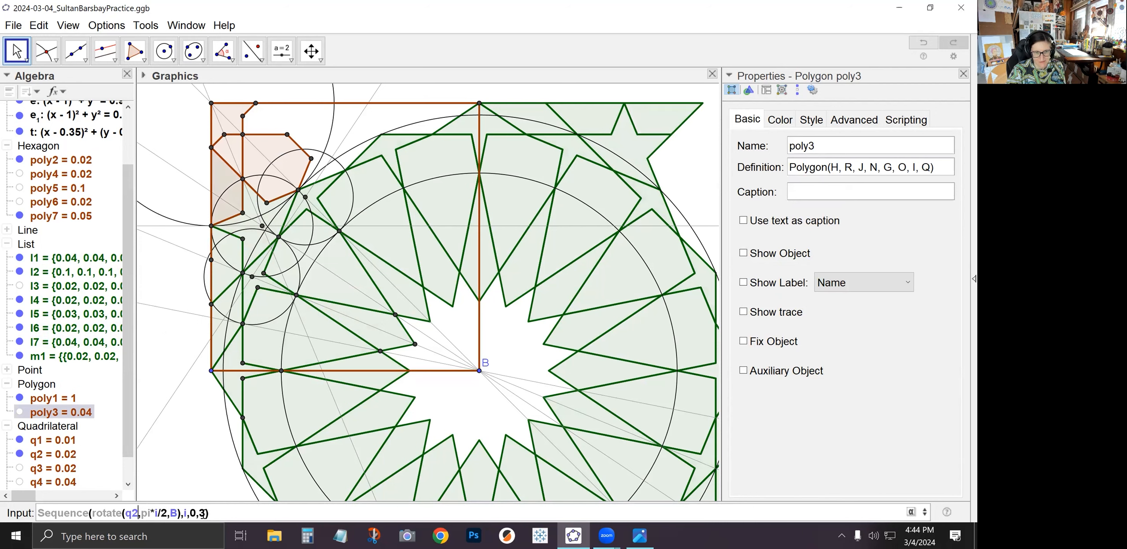
{"action": "key", "text": "Return"}
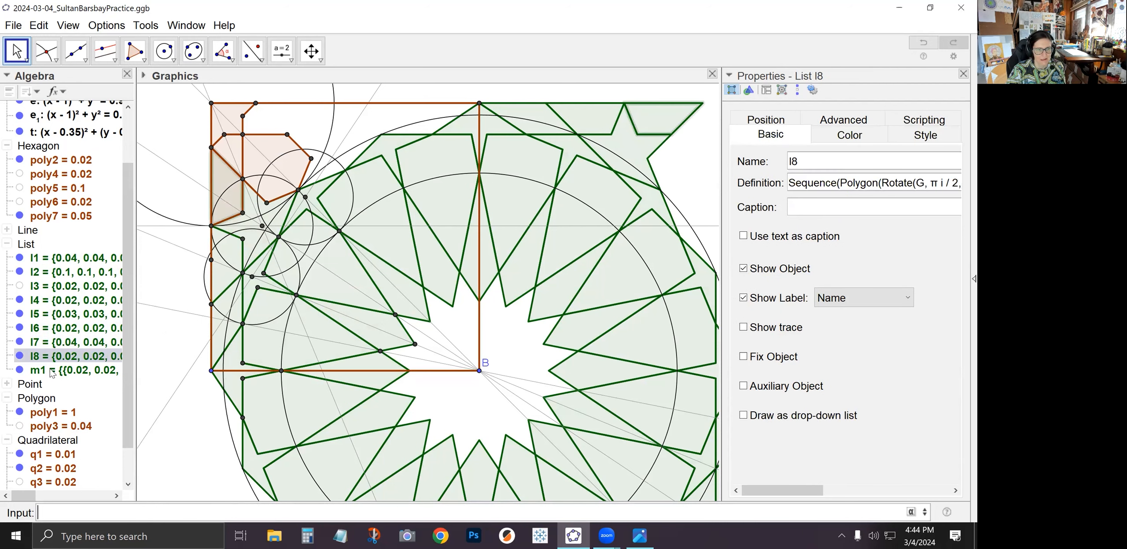
{"action": "left_click", "coordinate": [20, 470]}
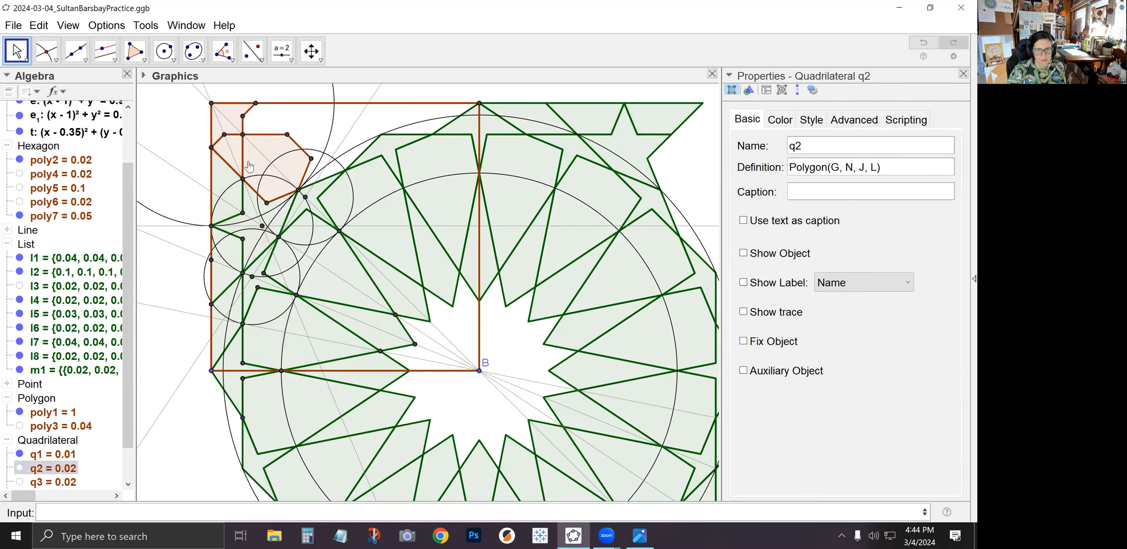
Repeat the hexagon poly7 about B with Sequence(rotate(poly7,pi*i/2,B),i,0,3), and hide the original poly7.
{"action": "left_click", "coordinate": [149, 513]}
{"action": "type", "text": "Sequence(rotate(l3,pi*i/2,B),i,0,3)"}
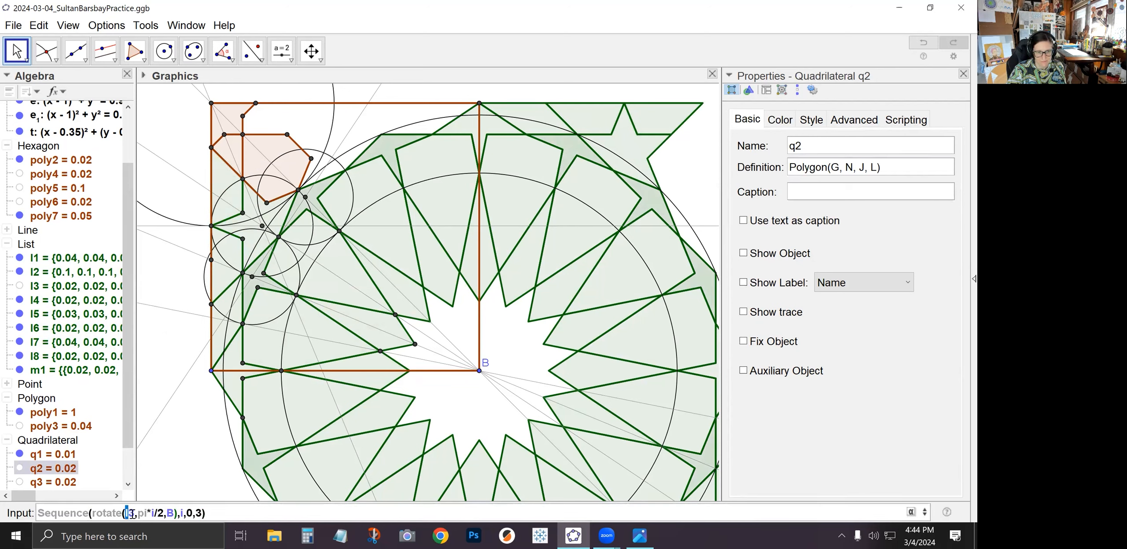
{"action": "type", "text": "poly7"}
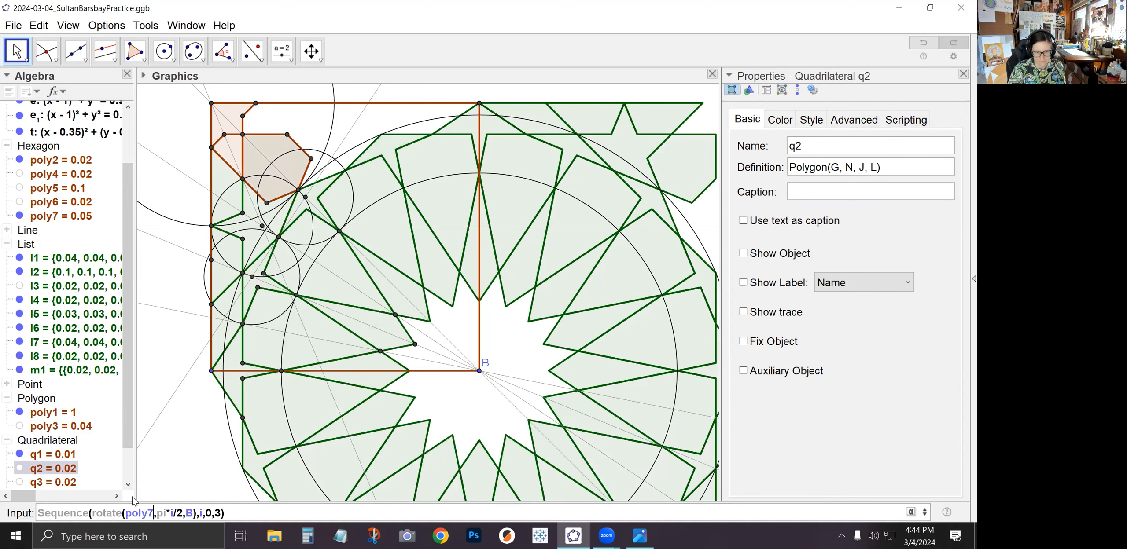
{"action": "key", "text": "Return"}
{"action": "scroll", "coordinate": [88, 462], "scroll_direction": "down", "scroll_amount": 2}
{"action": "scroll", "coordinate": [40, 255], "scroll_direction": "up", "scroll_amount": 3}
{"action": "left_click", "coordinate": [20, 238]}
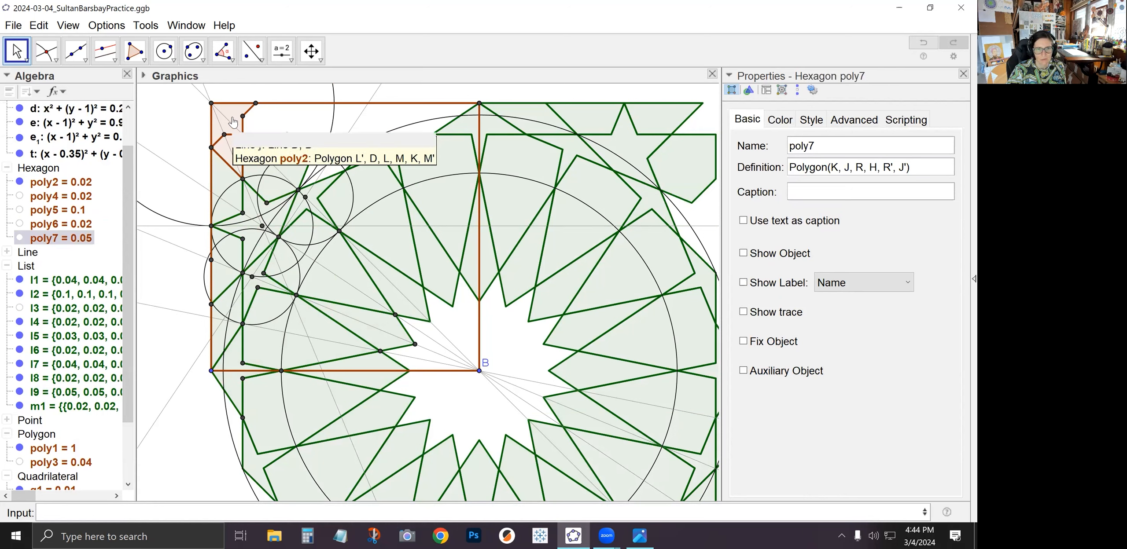
Repeat the hexagon poly2 about B with Sequence(rotate(poly2,pi*i/2,B),i,0,3), and hide the original poly2.
{"action": "left_click", "coordinate": [140, 513]}
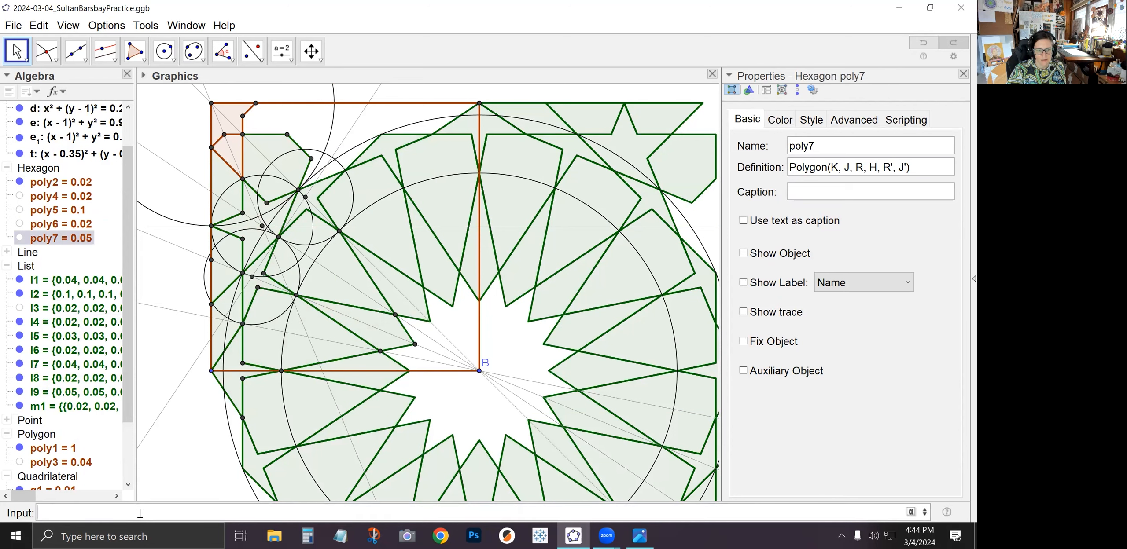
{"action": "key", "text": "Up"}
{"action": "double_click", "coordinate": [129, 512]}
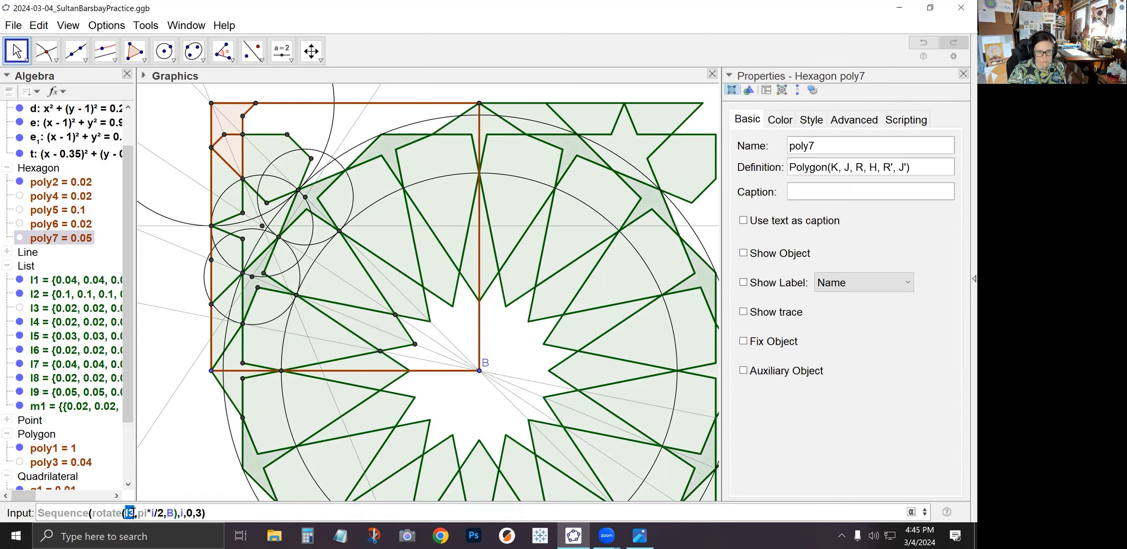
{"action": "type", "text": "poly2"}
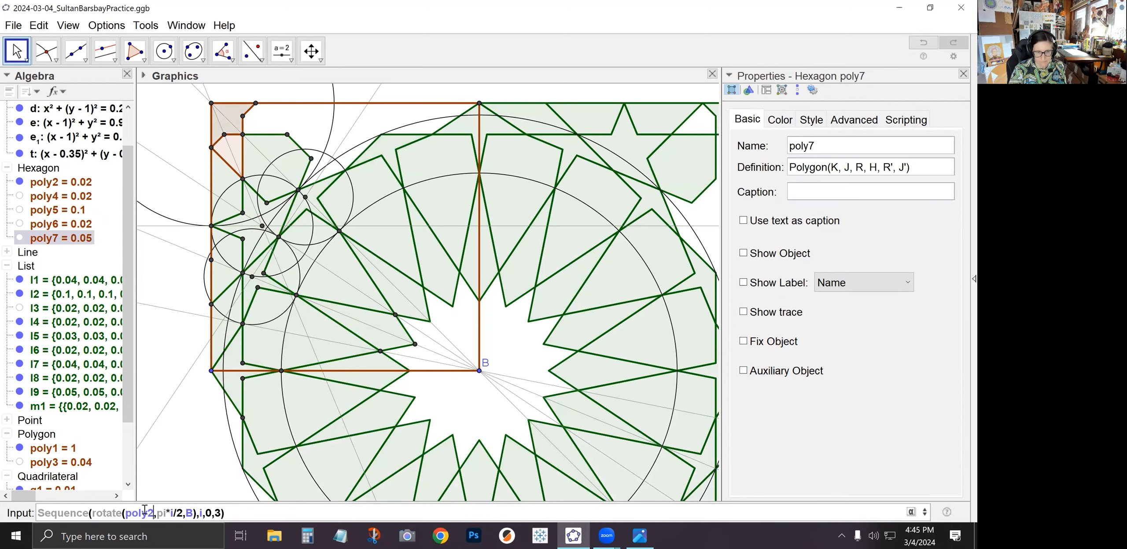
{"action": "key", "text": "Return"}
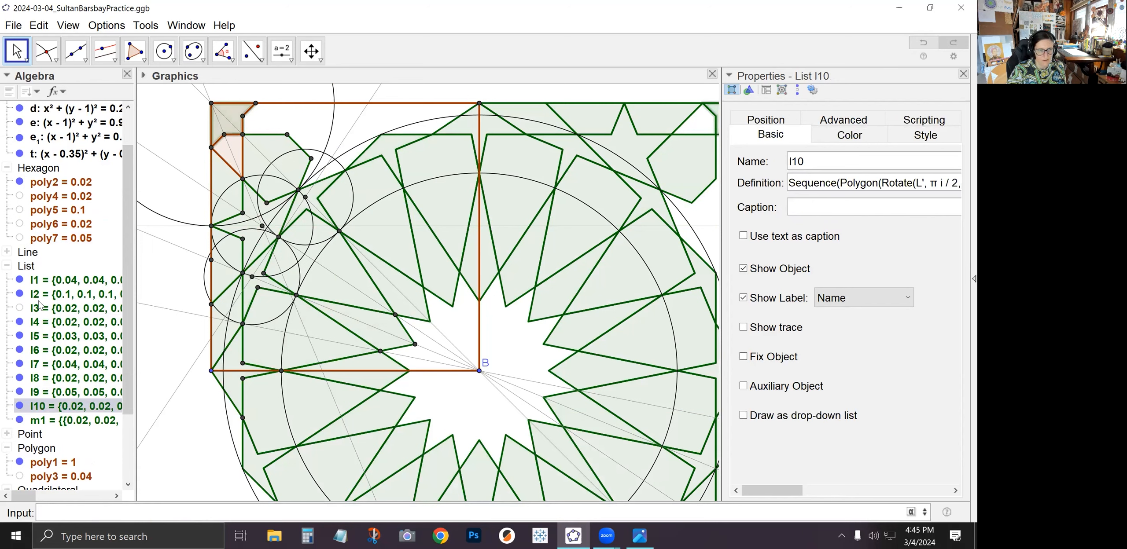
{"action": "left_click", "coordinate": [25, 181]}
{"action": "left_click", "coordinate": [19, 181]}
{"action": "left_click", "coordinate": [7, 167]}
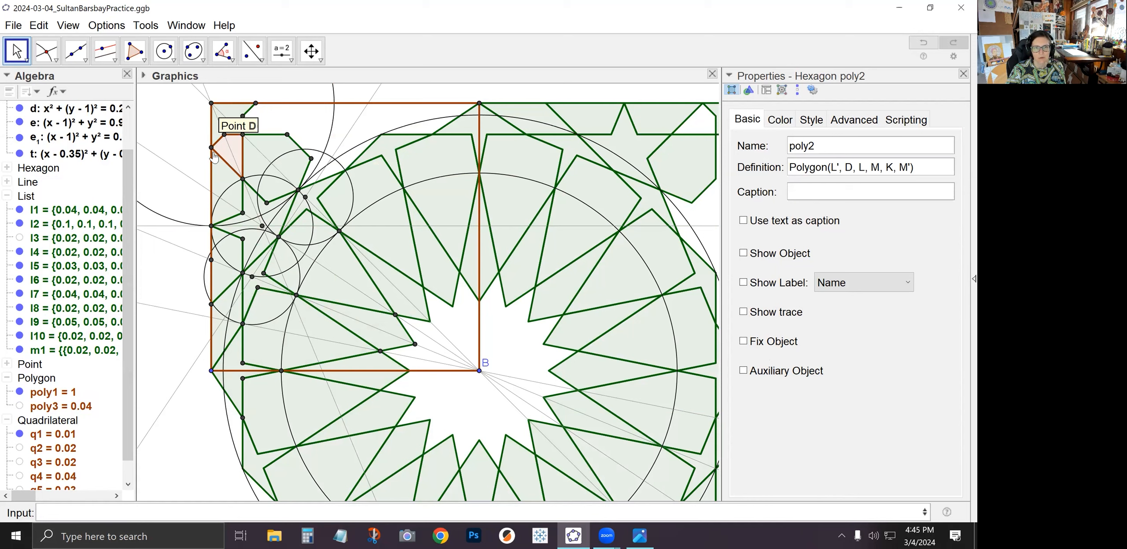
Repeat the q1 tile about point D with Sequence(Rotate(q1,pi*i/4,D),i,0,1).
{"action": "left_click", "coordinate": [229, 511]}
{"action": "type", "text": "Sequence(rotate(pol"}
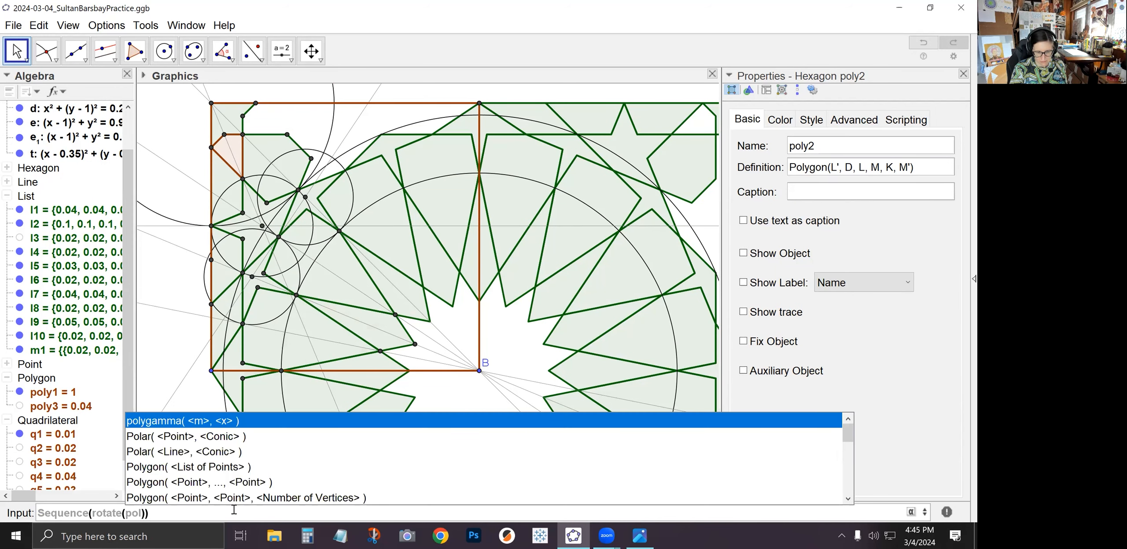
{"action": "type", "text": "y"}
{"action": "key", "text": "BackSpace"}
{"action": "key", "text": "BackSpace"}
{"action": "key", "text": "BackSpace"}
{"action": "key", "text": "BackSpace"}
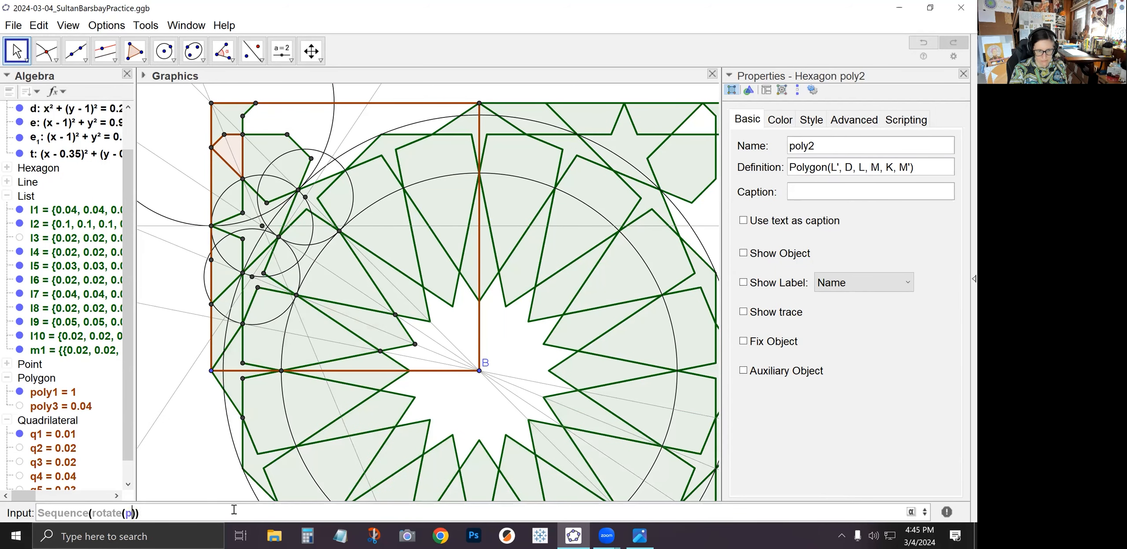
{"action": "type", "text": "q1,PI8i"}
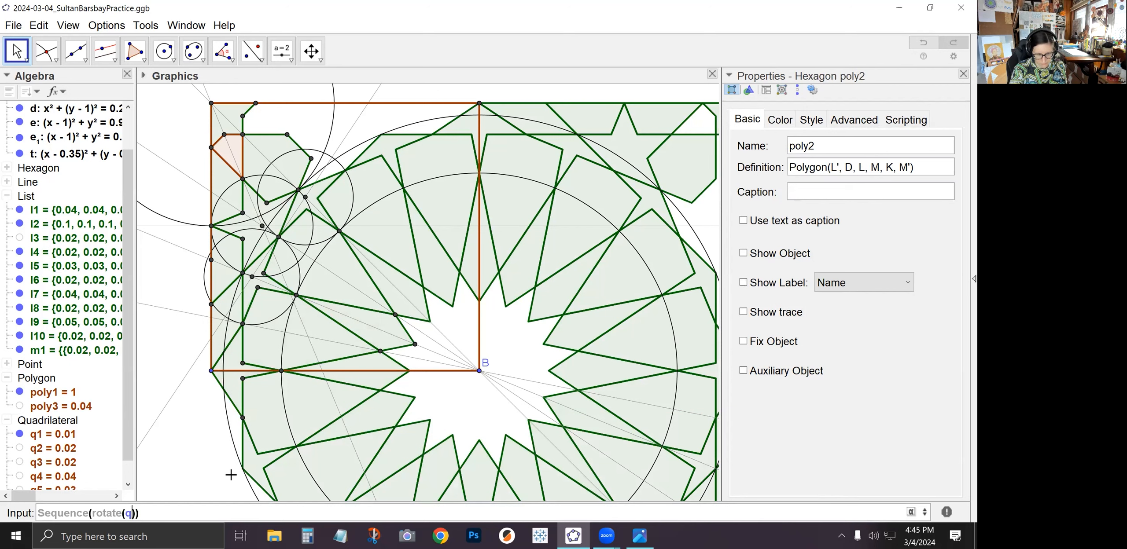
{"action": "type", "text": "/"}
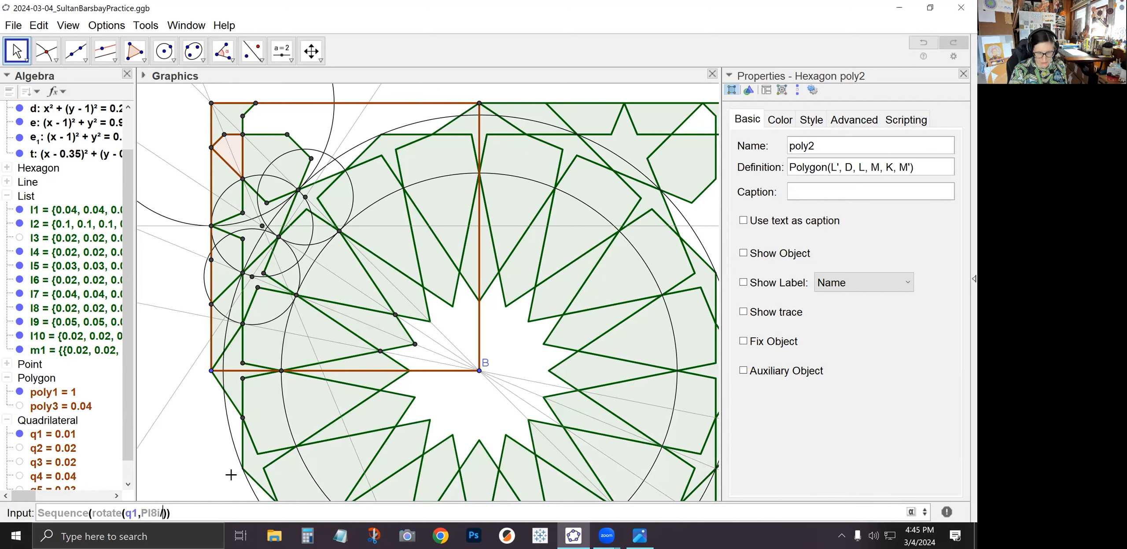
{"action": "type", "text": "4"}
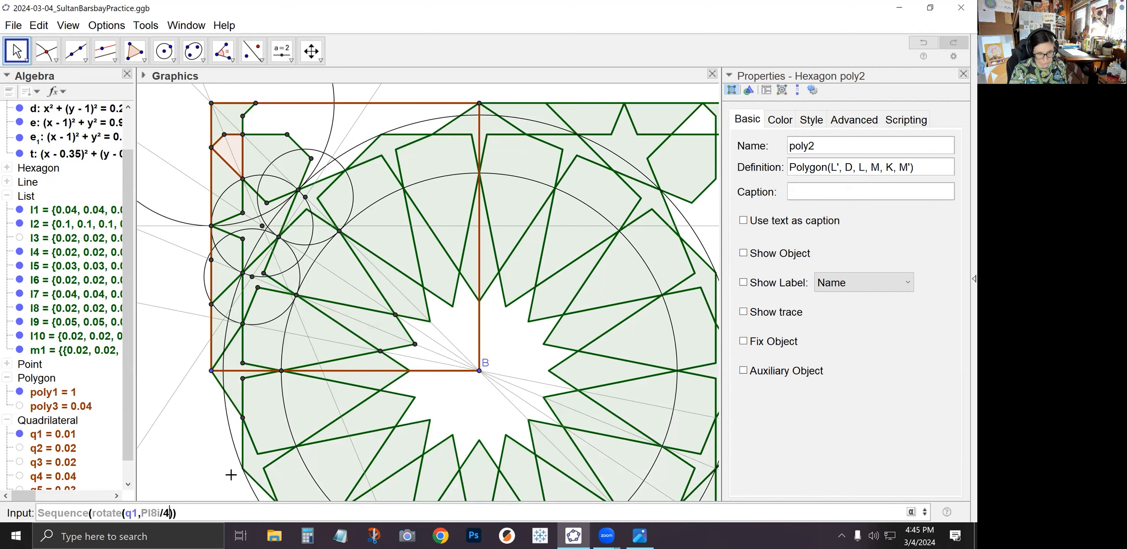
{"action": "key", "text": "BackSpace"}
{"action": "key", "text": "BackSpace"}
{"action": "key", "text": "BackSpace"}
{"action": "key", "text": "BackSpace"}
{"action": "key", "text": "BackSpace"}
{"action": "type", "text": "*i/4,D),i,0,1"}
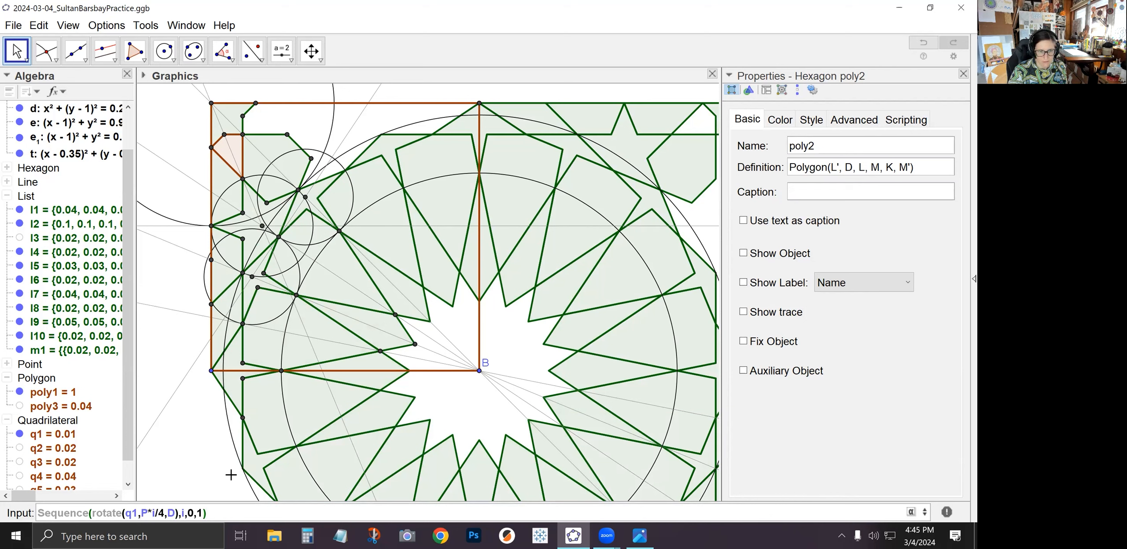
{"action": "double_click", "coordinate": [144, 513]}
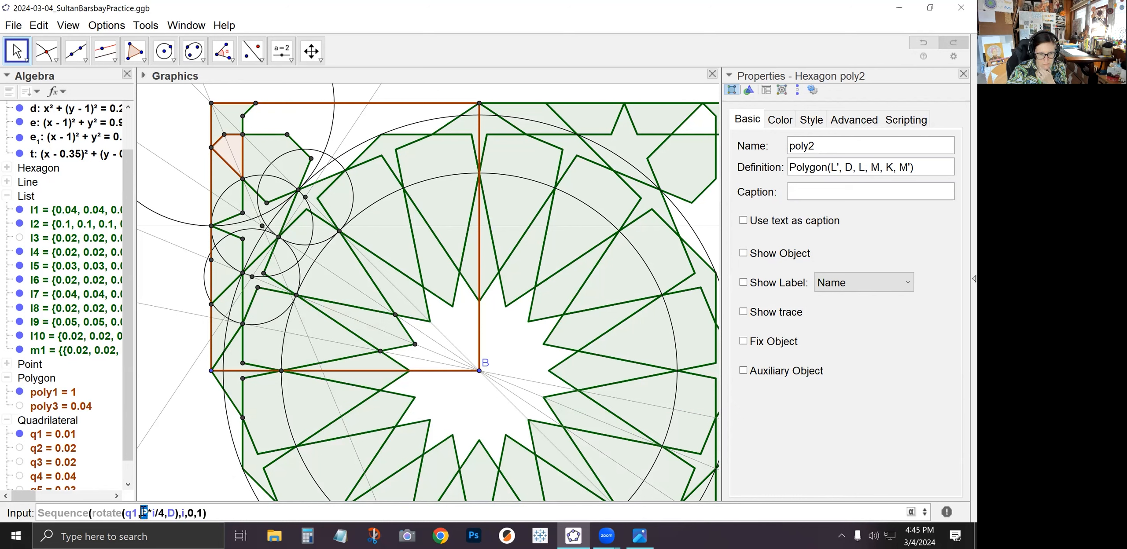
{"action": "type", "text": "pi"}
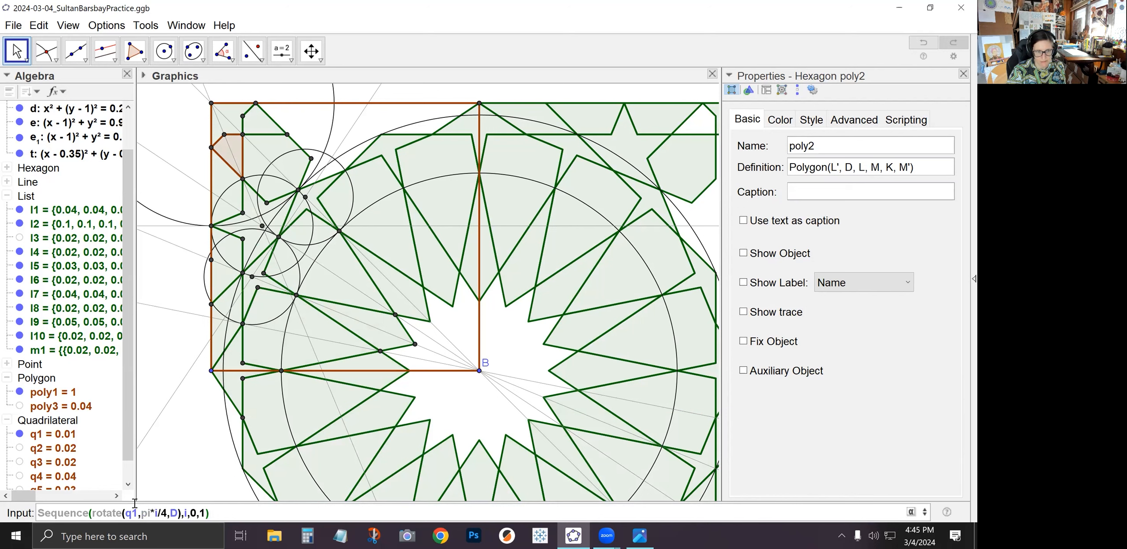
{"action": "left_click", "coordinate": [97, 514]}
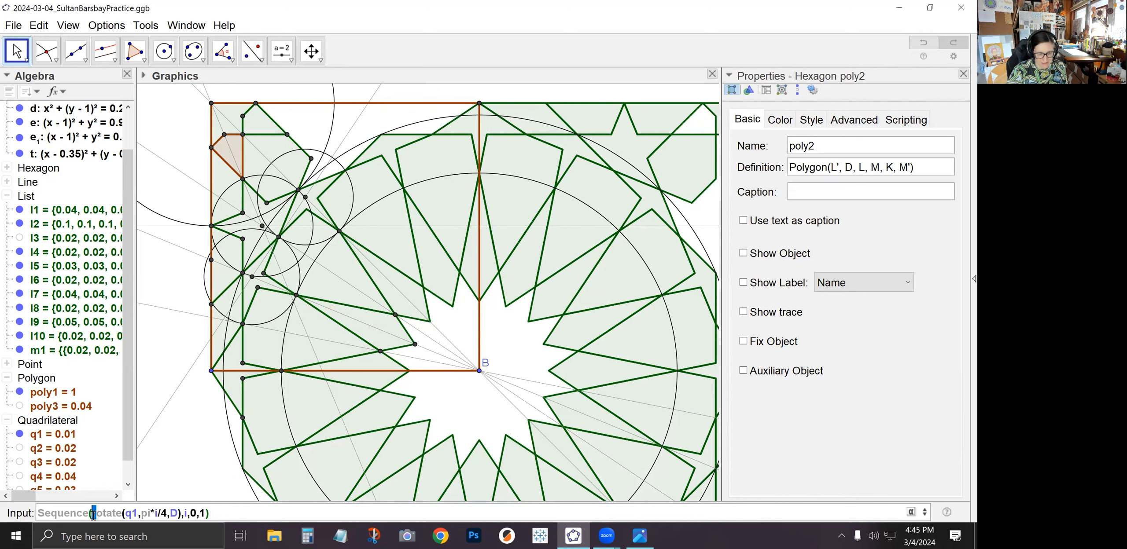
{"action": "type", "text": "R"}
{"action": "key", "text": "Escape"}
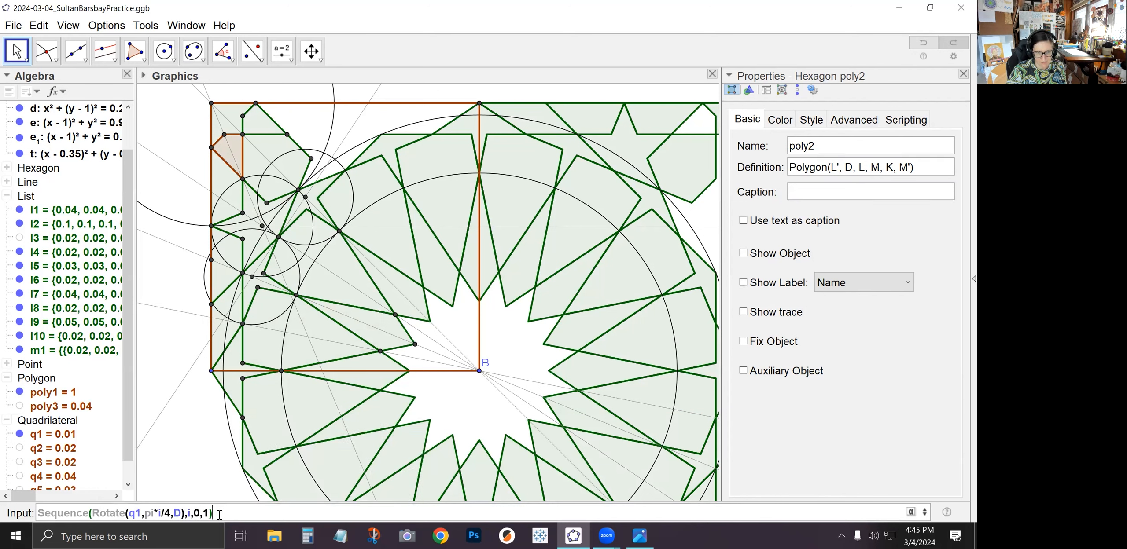
{"action": "key", "text": "Return"}
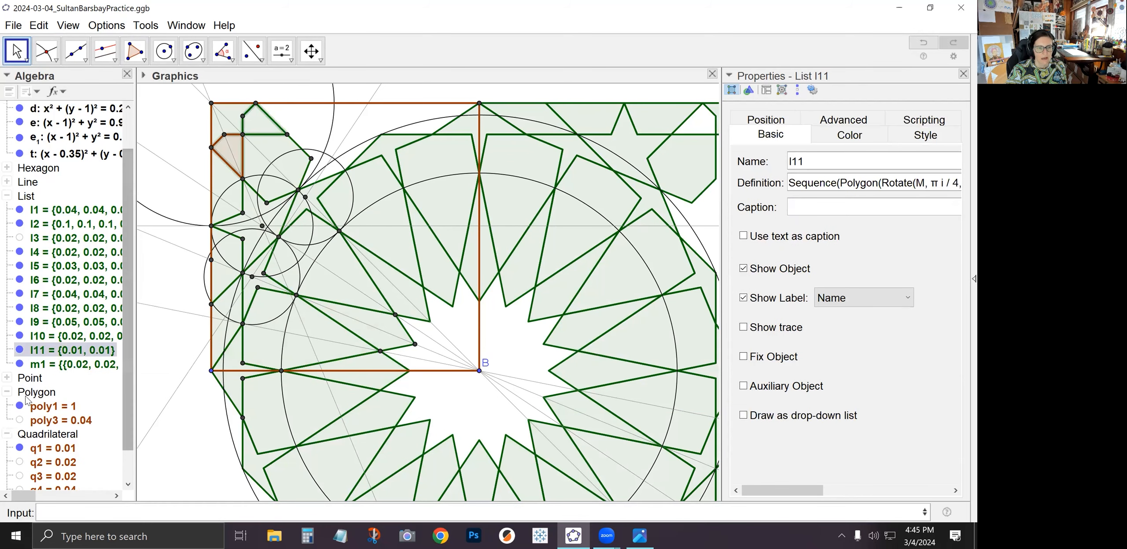
Hide the original q1 tile and collapse the list of quadrilaterals.
{"action": "left_click", "coordinate": [20, 448]}
{"action": "scroll", "coordinate": [13, 449], "scroll_direction": "down", "scroll_amount": 1}
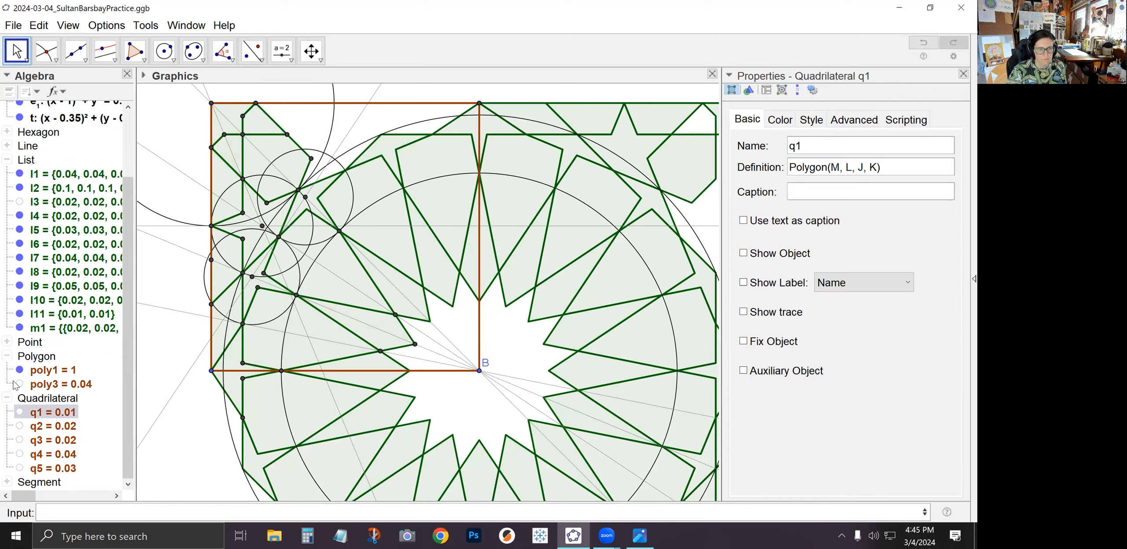
{"action": "left_click", "coordinate": [7, 398]}
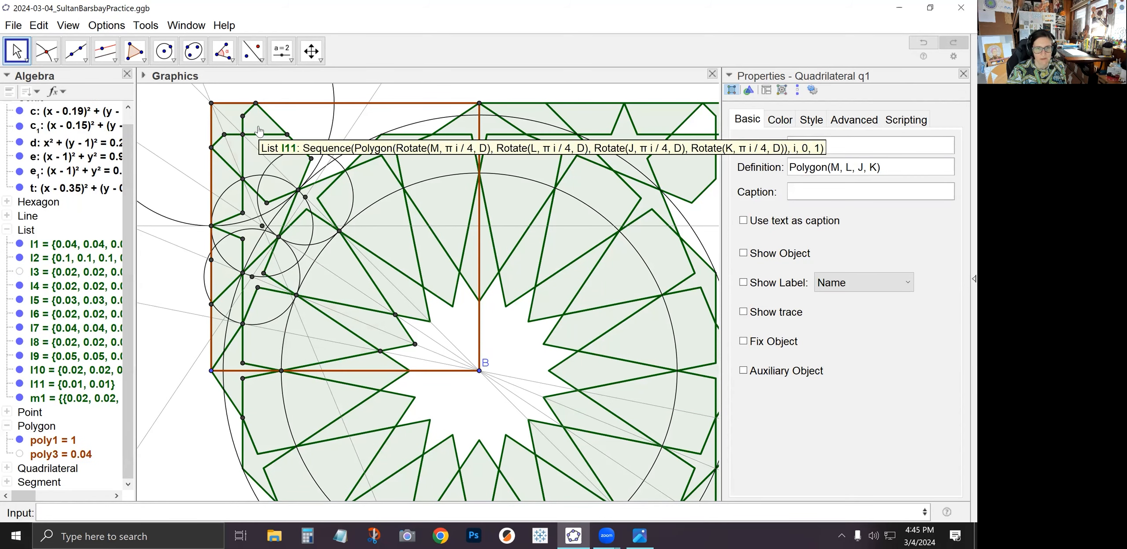
Repeat the list l11 about B with Sequence(rotate(l11,pi*i/2,B),i,0,3), and hide the original l11.
{"action": "left_click", "coordinate": [165, 511]}
{"action": "type", "text": "Sequence(rotate(l3,pi*i/2,B),i,0,3)"}
{"action": "left_click_drag", "start_coordinate": [130, 515], "coordinate": [134, 515]}
{"action": "type", "text": "11"}
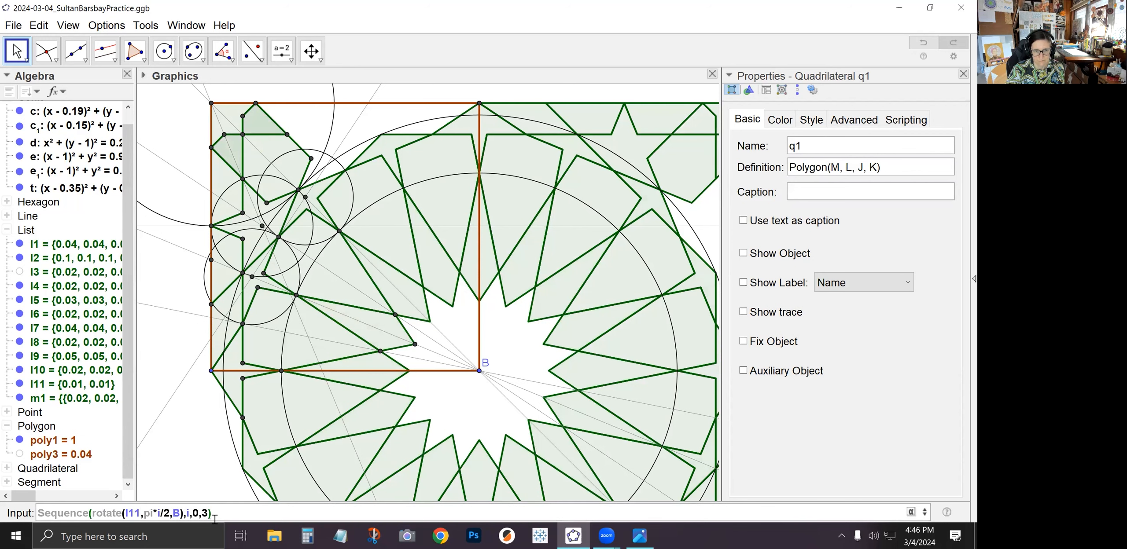
{"action": "key", "text": "Return"}
{"action": "left_click", "coordinate": [20, 385]}
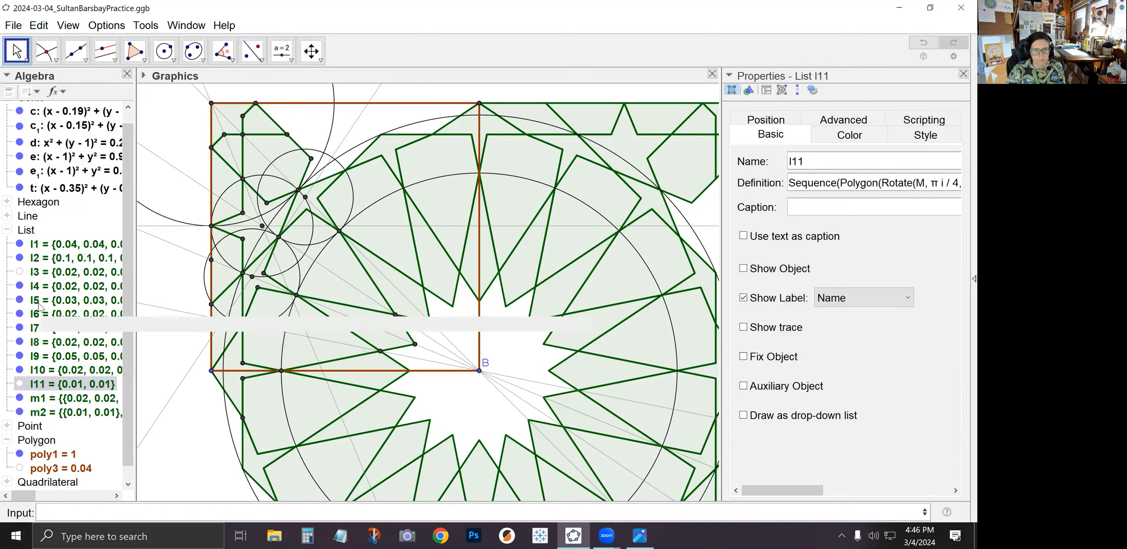
Hide all the construction lines and all the construction circles.
{"action": "right_click", "coordinate": [25, 220]}
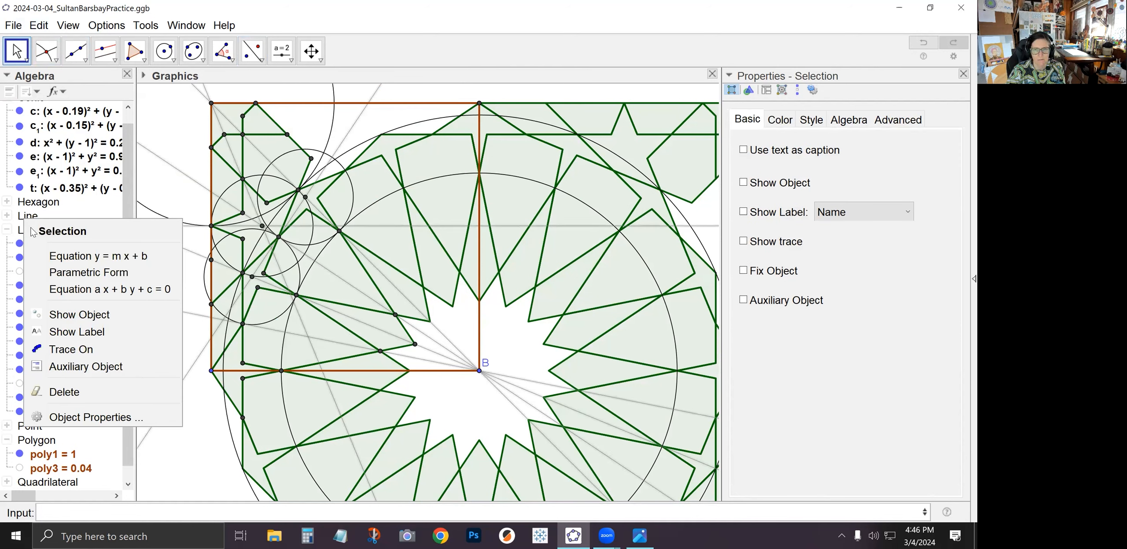
{"action": "left_click", "coordinate": [66, 315]}
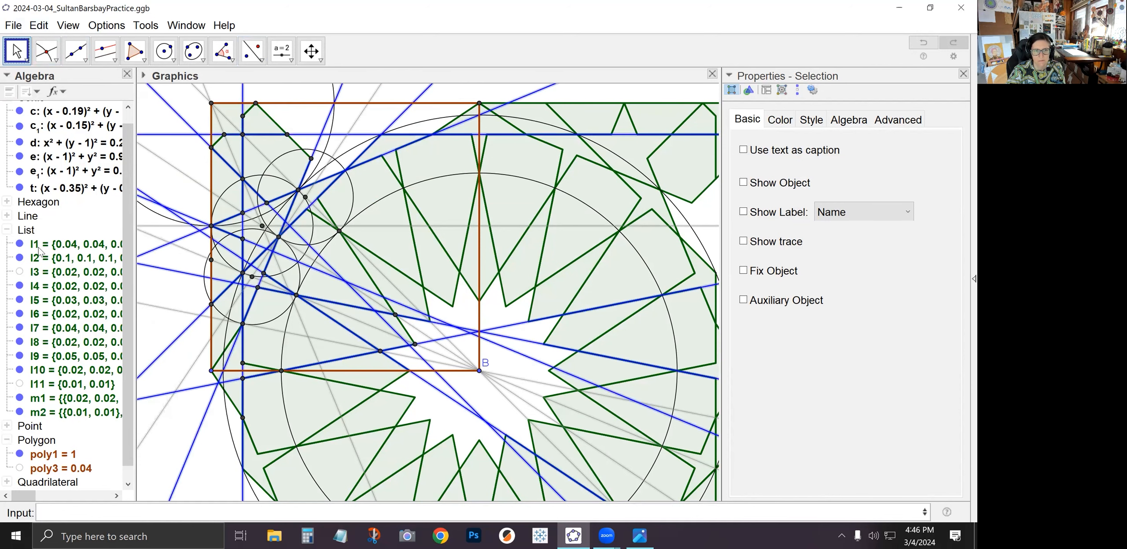
{"action": "right_click", "coordinate": [29, 220]}
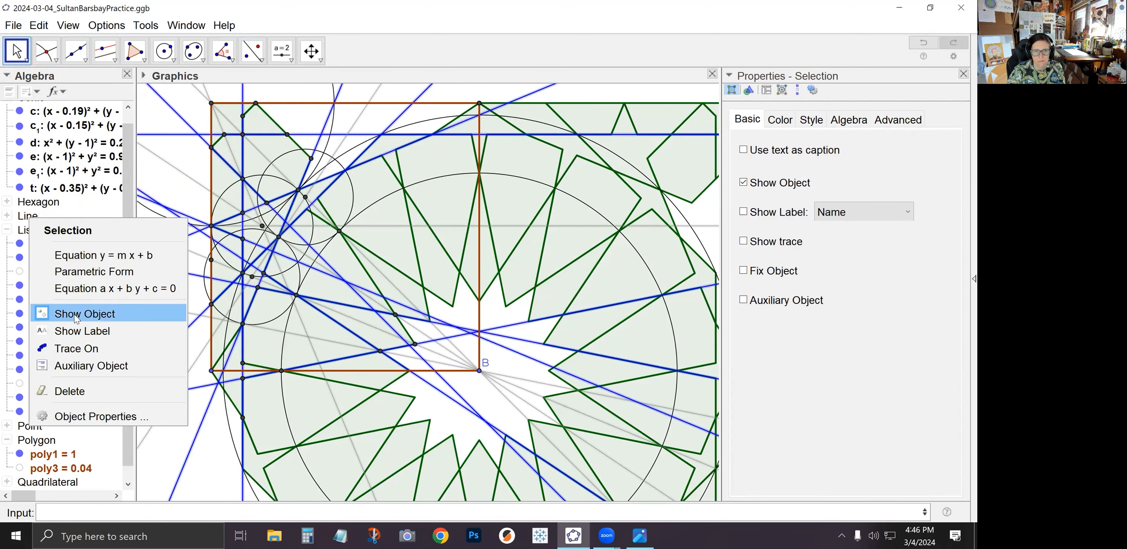
{"action": "left_click", "coordinate": [74, 318]}
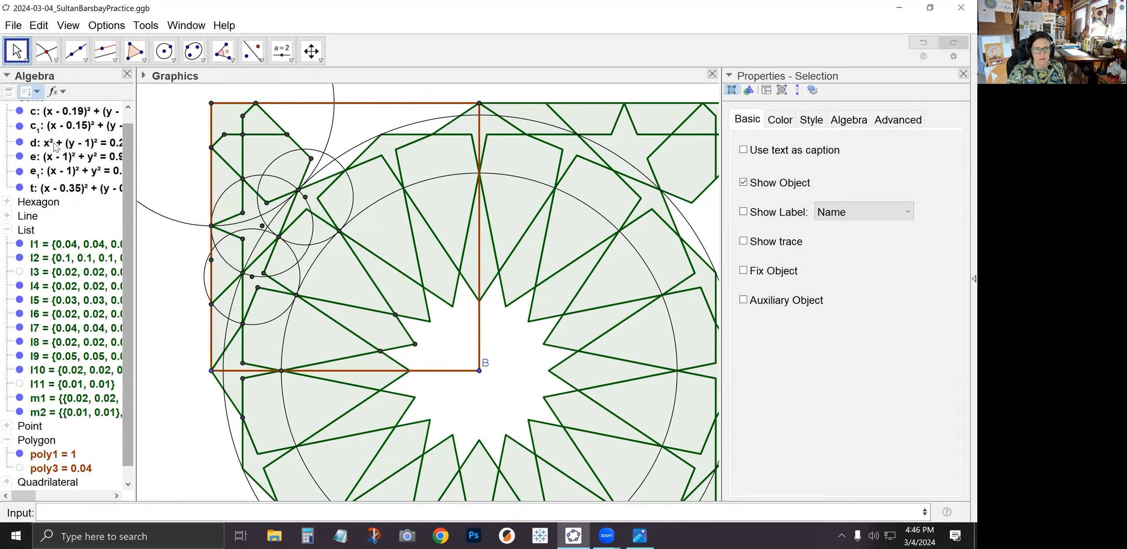
{"action": "right_click", "coordinate": [56, 183]}
{"action": "left_click", "coordinate": [66, 185]}
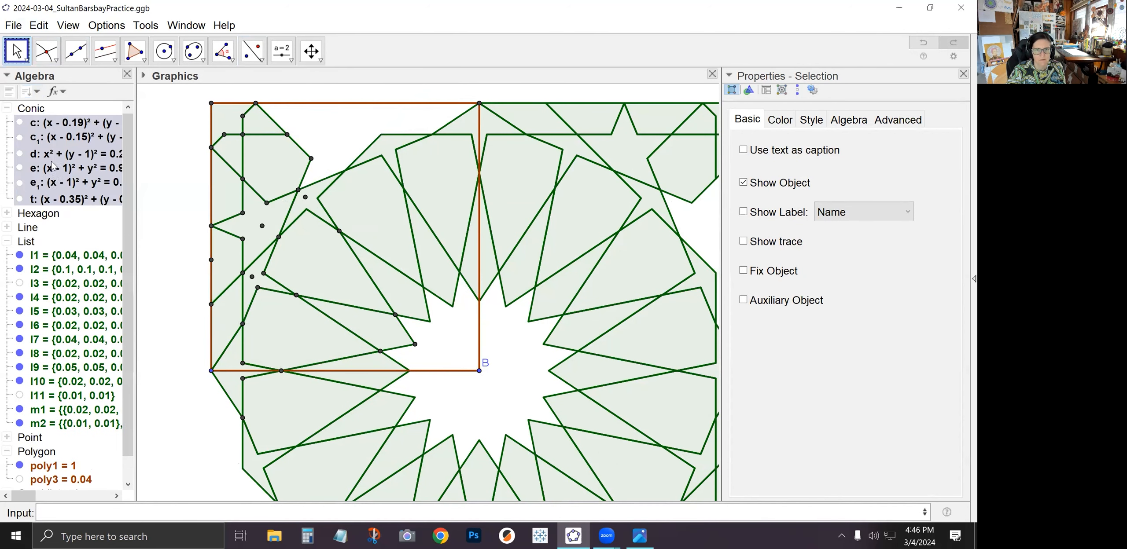
Hide all the construction points, keeping the square poly1 shown.
{"action": "scroll", "coordinate": [34, 295], "scroll_direction": "down", "scroll_amount": 2}
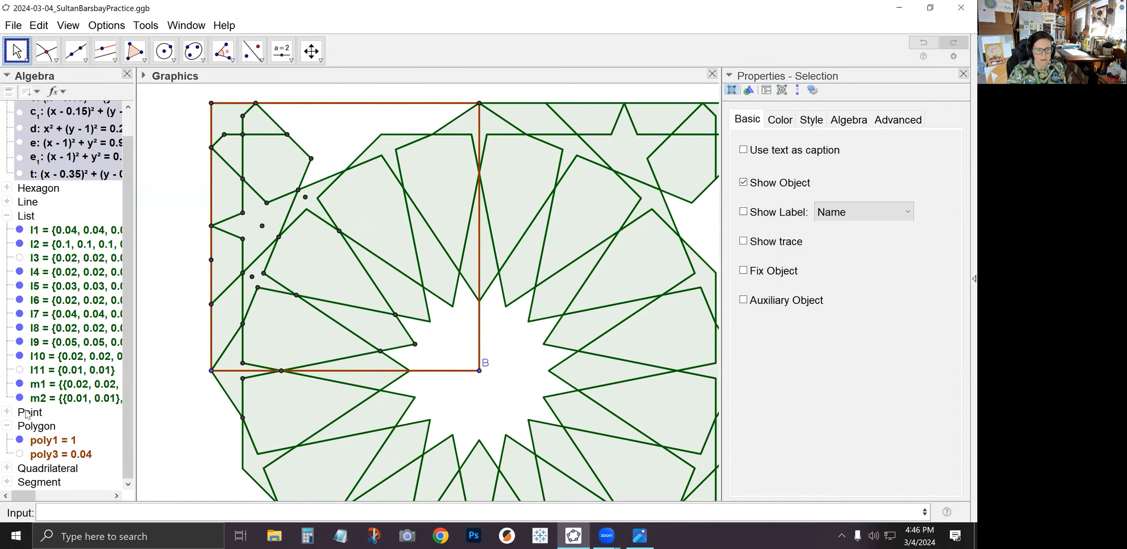
{"action": "left_click", "coordinate": [26, 410]}
{"action": "right_click", "coordinate": [26, 410]}
{"action": "left_click", "coordinate": [66, 438]}
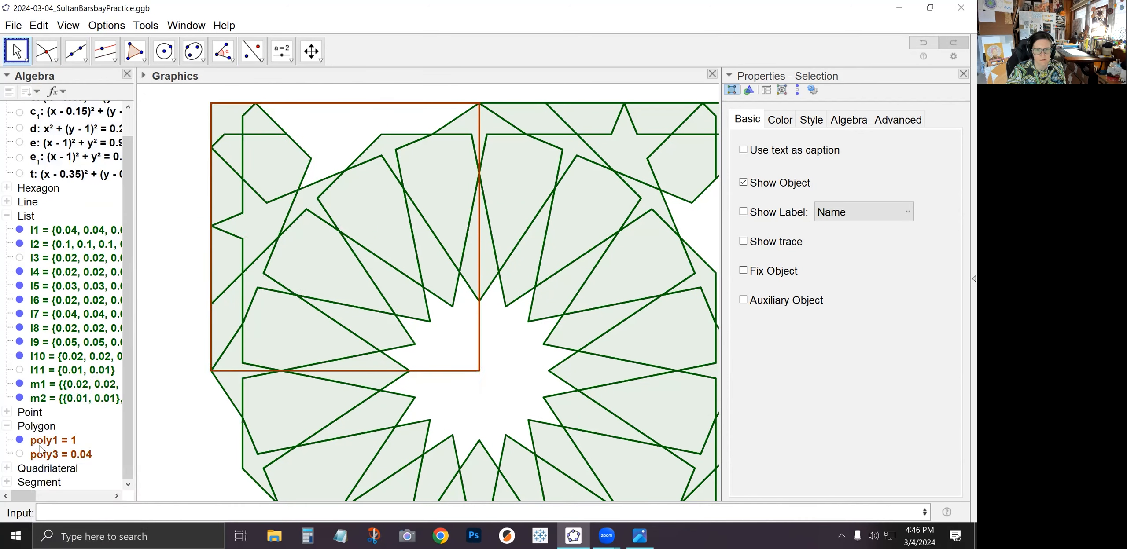
{"action": "left_click", "coordinate": [15, 53]}
{"action": "left_click", "coordinate": [40, 78]}
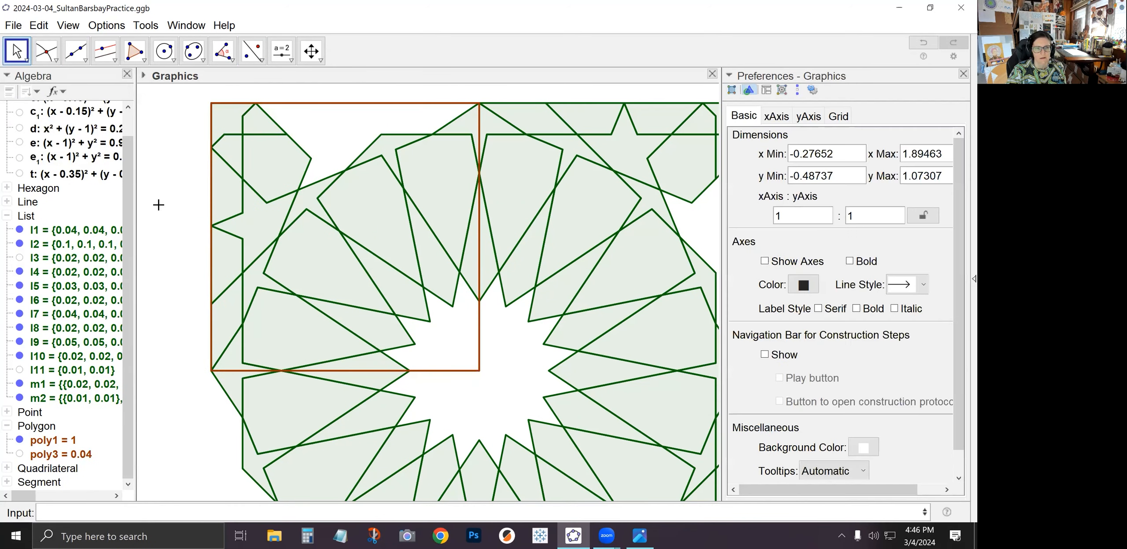
{"action": "left_click", "coordinate": [21, 443]}
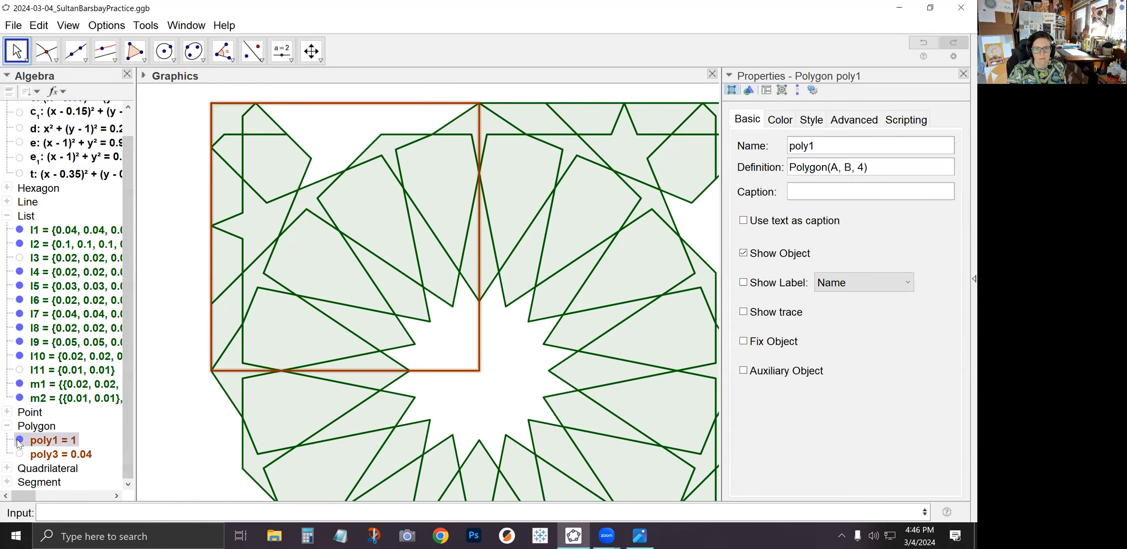
Reflect the border tile lists l5, l6 and l8 about the vertical side of the square poly1 through B.
{"action": "left_click", "coordinate": [253, 52]}
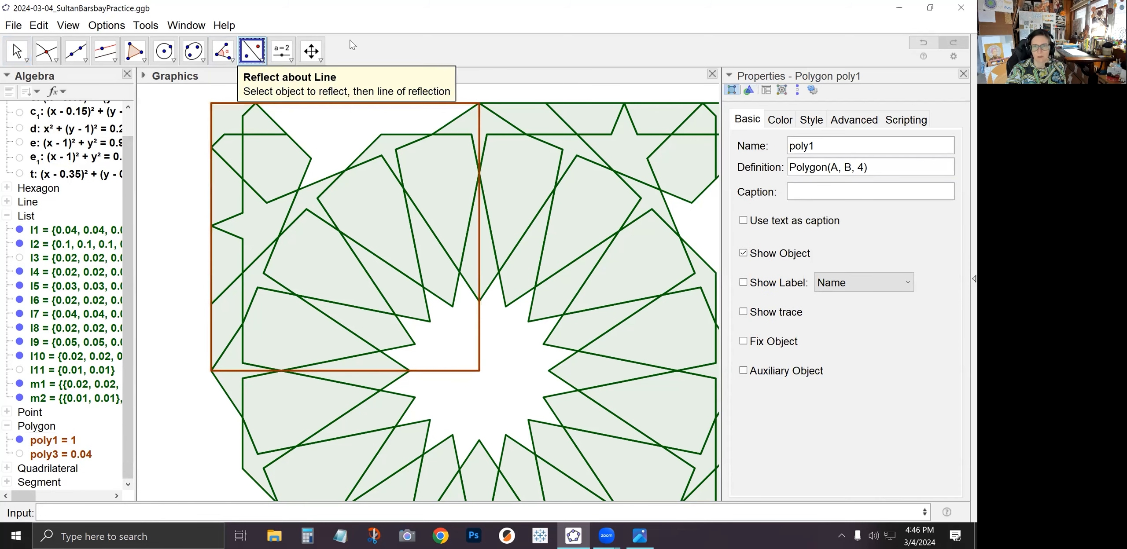
{"action": "left_click", "coordinate": [525, 117]}
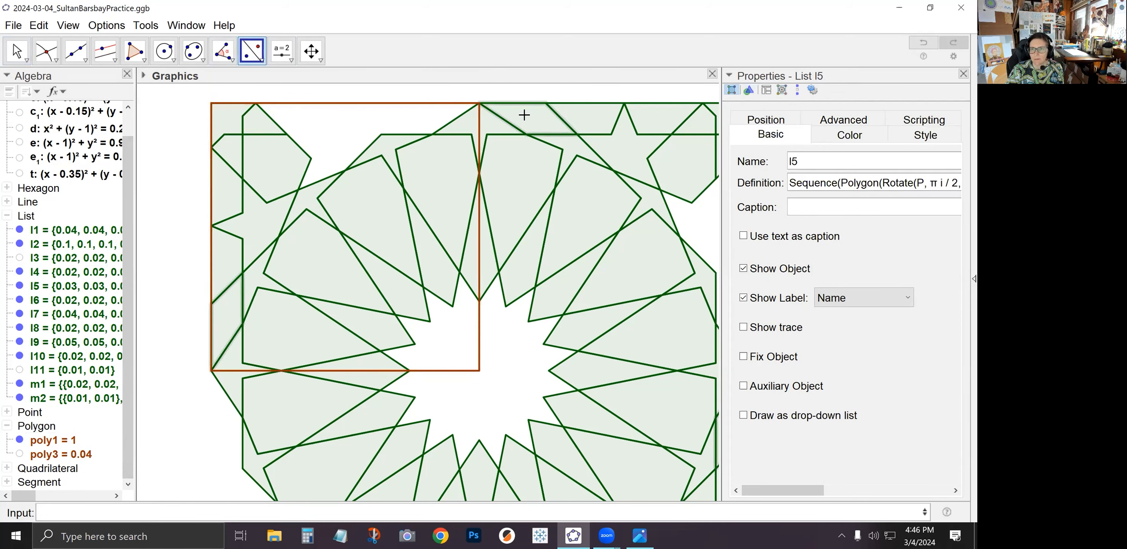
{"action": "left_click", "coordinate": [592, 114]}
{"action": "left_click", "coordinate": [651, 118]}
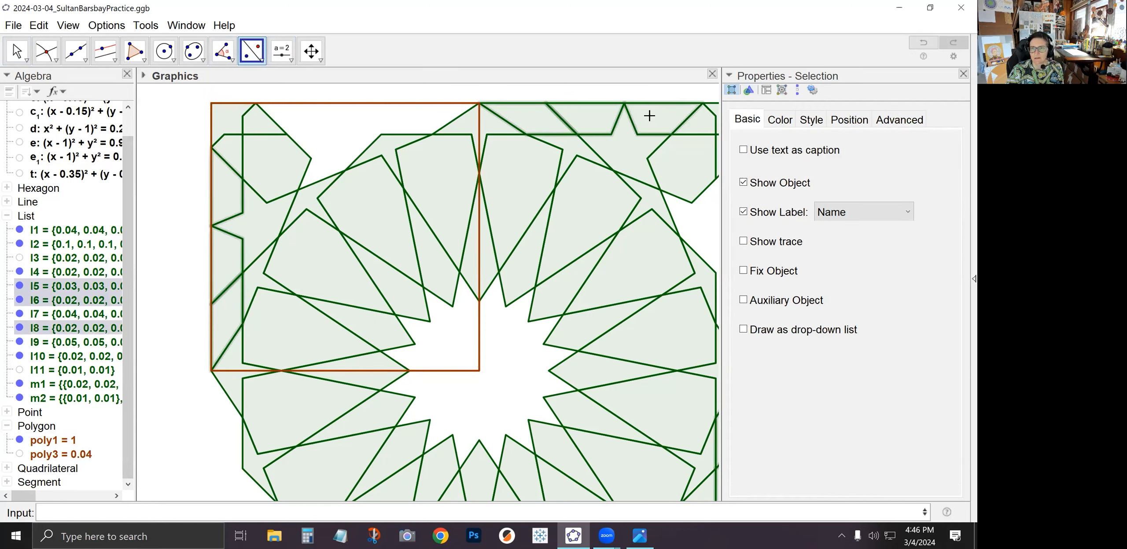
{"action": "left_click", "coordinate": [480, 324]}
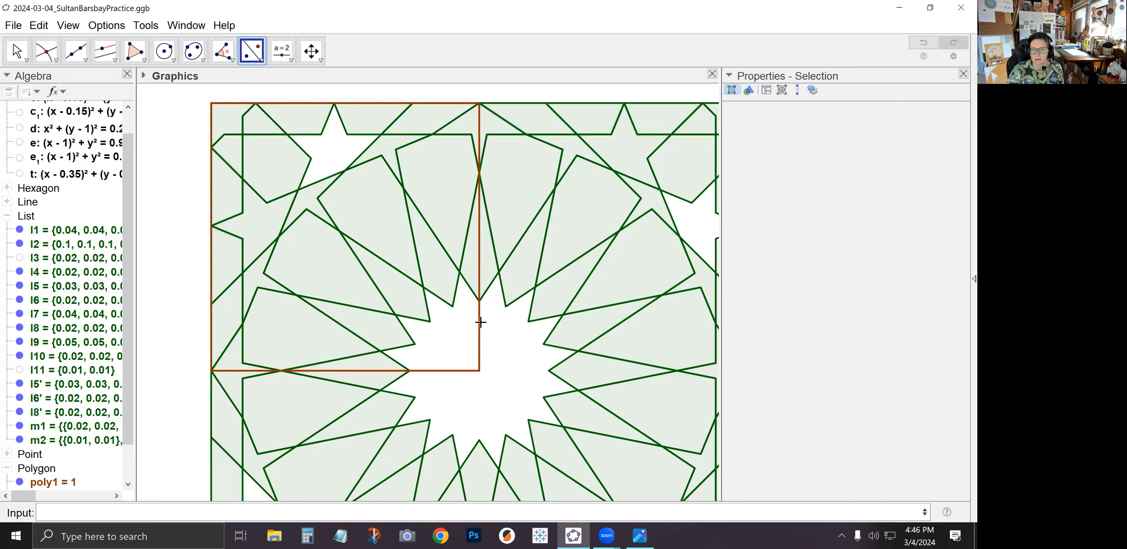
Reflect the star list l7 about the same vertical side of poly1, and clear the selection.
{"action": "left_click", "coordinate": [612, 152]}
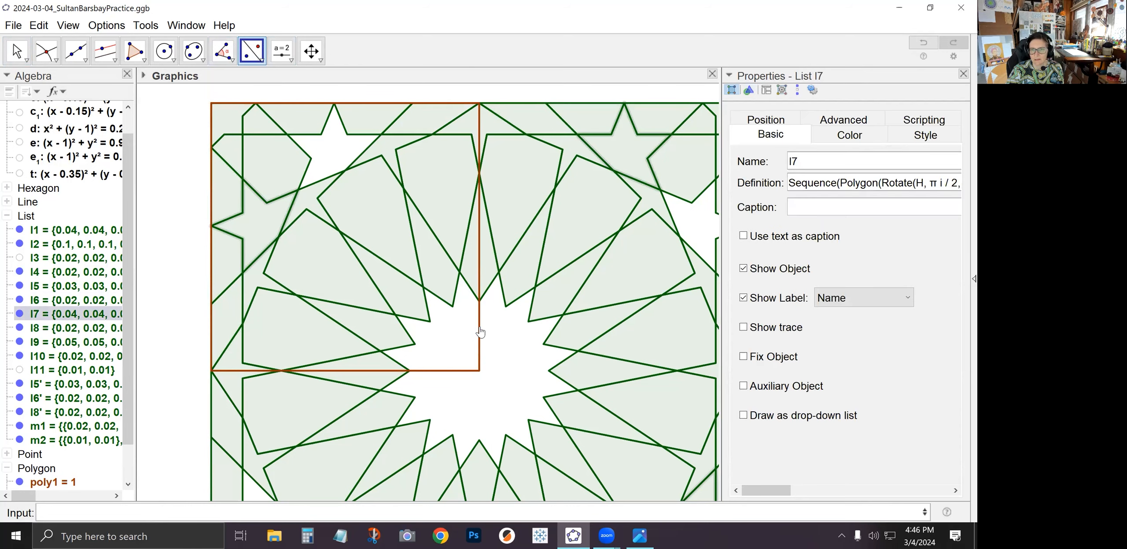
{"action": "left_click", "coordinate": [480, 332]}
{"action": "left_click", "coordinate": [18, 51]}
{"action": "left_click", "coordinate": [185, 149]}
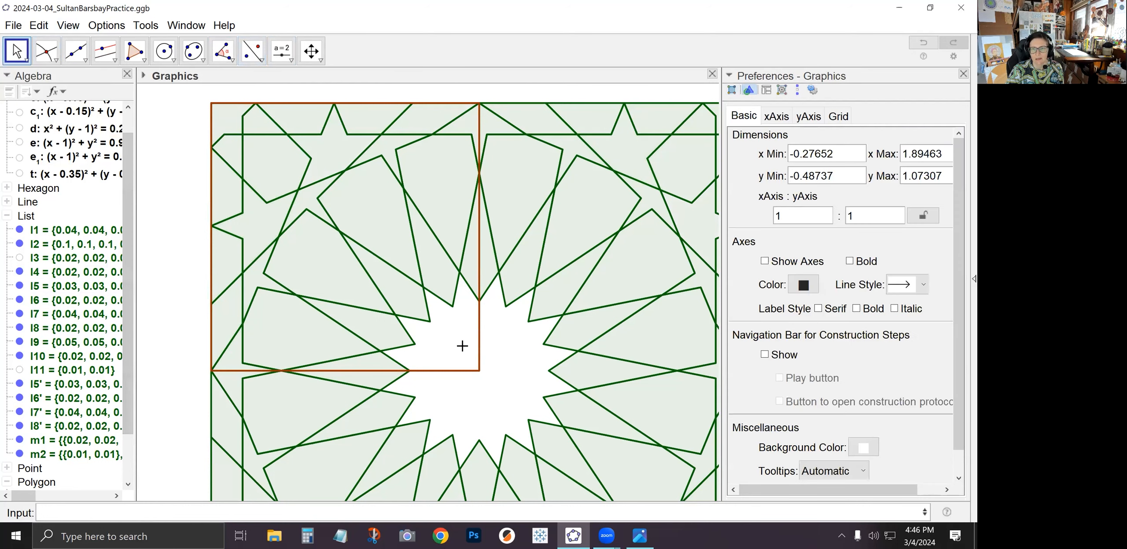
Hide the square poly1, collapse the list of polygons, and bring the whole pattern into view.
{"action": "scroll", "coordinate": [505, 337], "scroll_direction": "down", "scroll_amount": 4}
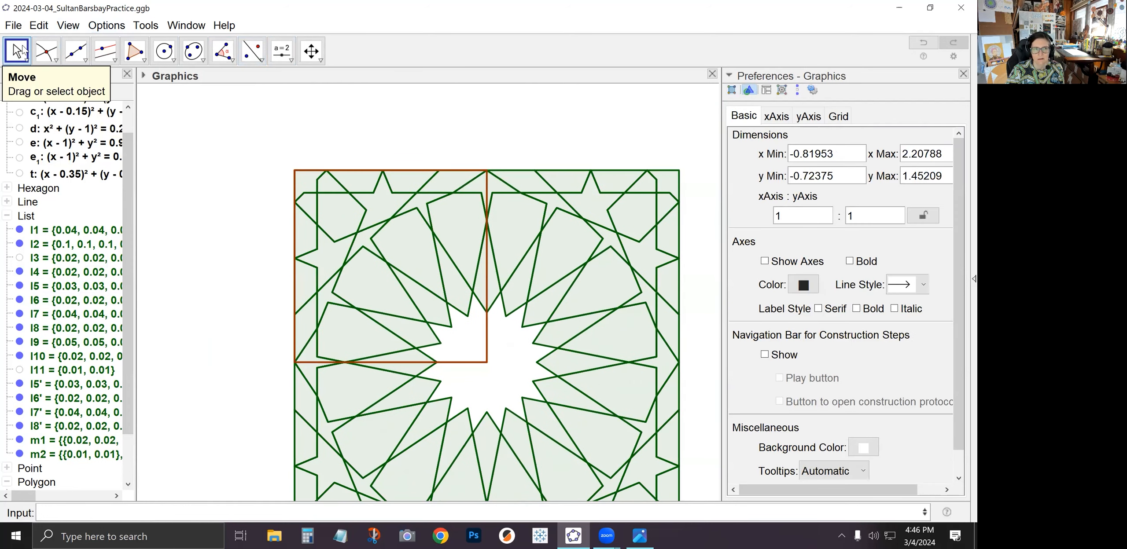
{"action": "scroll", "coordinate": [13, 440], "scroll_direction": "down", "scroll_amount": 3}
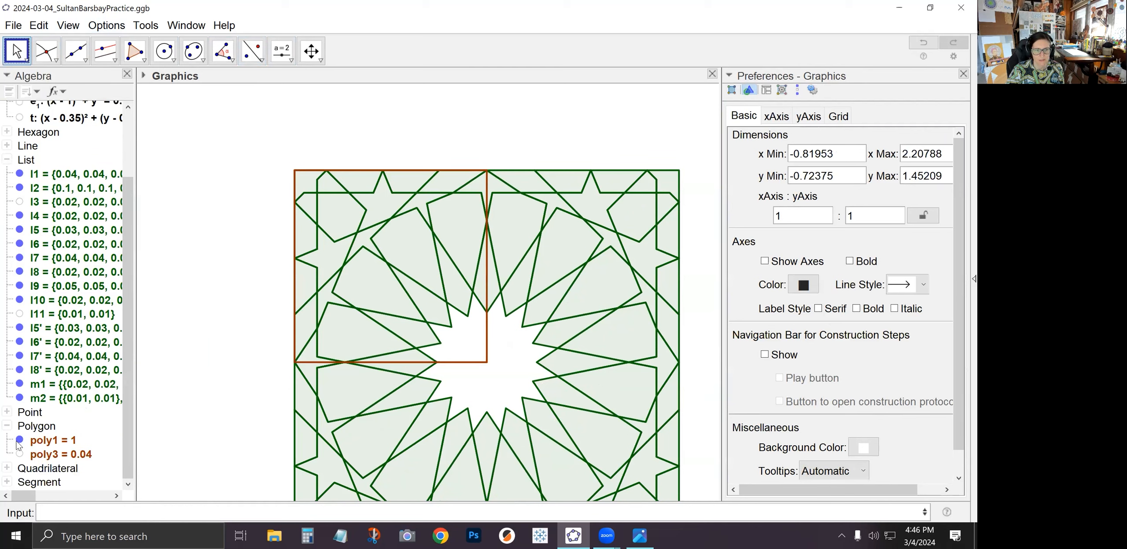
{"action": "left_click", "coordinate": [19, 440]}
{"action": "left_click", "coordinate": [7, 426]}
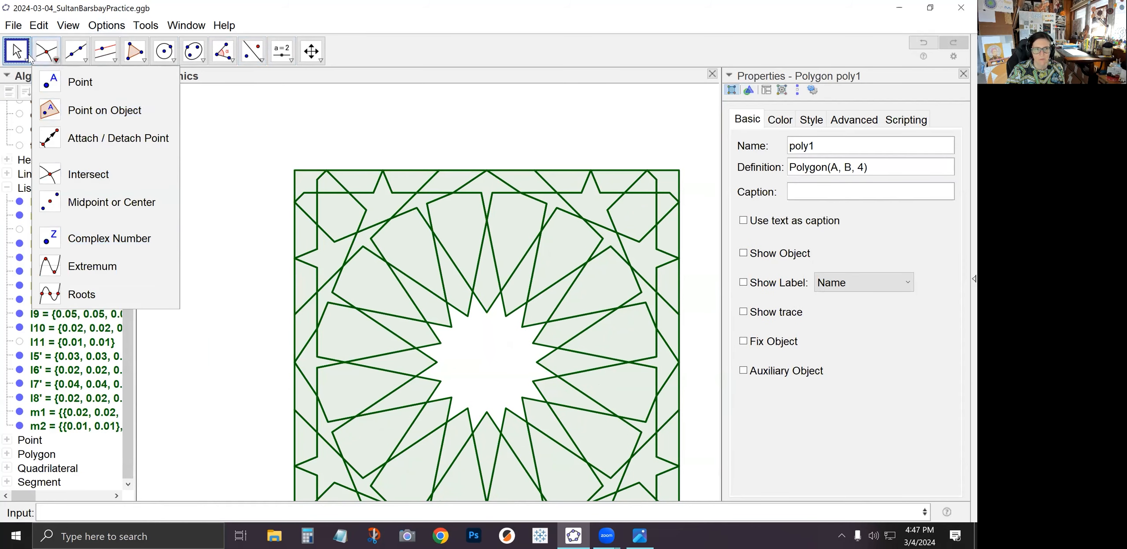
{"action": "left_click", "coordinate": [203, 264]}
{"action": "left_click_drag", "start_coordinate": [243, 304], "coordinate": [207, 275]}
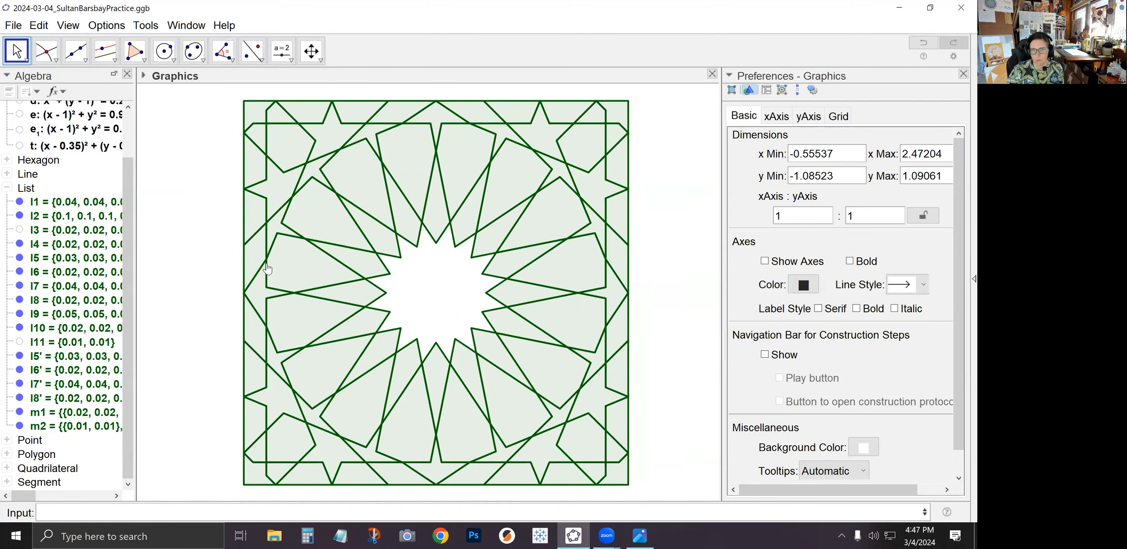
Color the central star list l1 magenta (255, 0, 255) and the surrounding petal list l2 orange.
{"action": "left_click", "coordinate": [428, 226]}
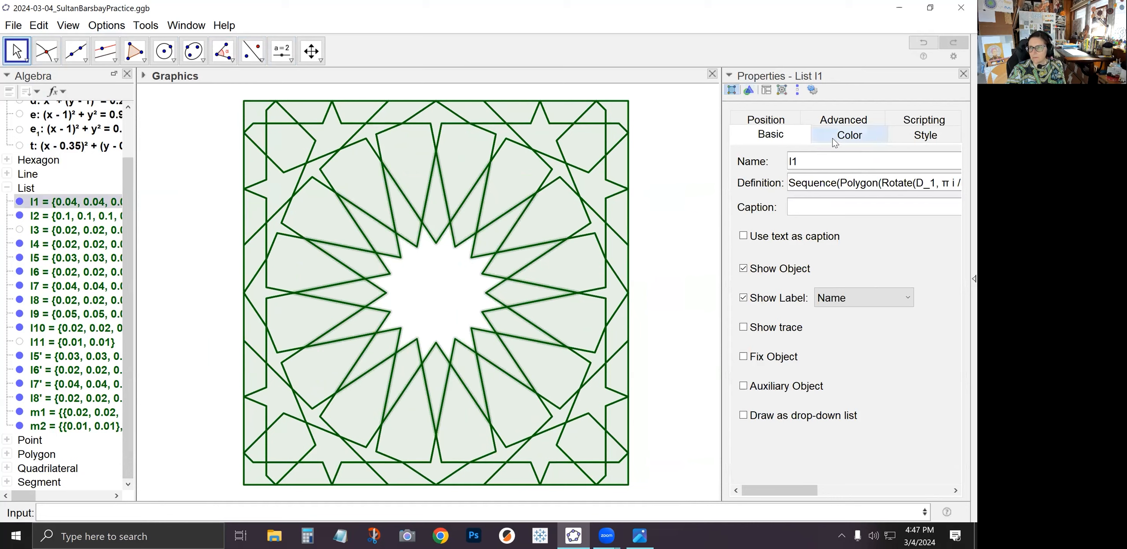
{"action": "left_click", "coordinate": [849, 135]}
{"action": "left_click", "coordinate": [758, 254]}
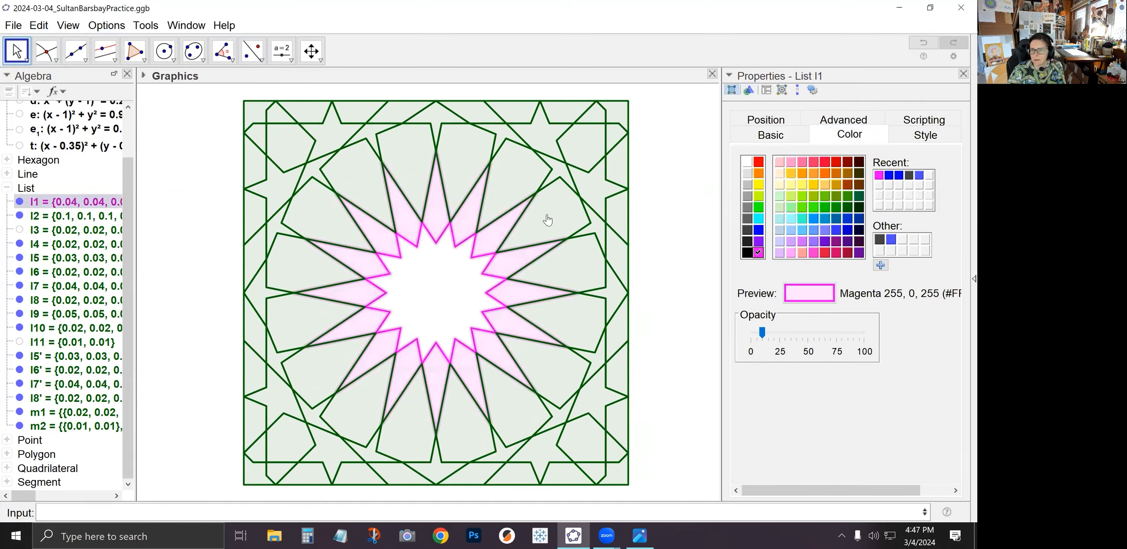
{"action": "left_click", "coordinate": [505, 199]}
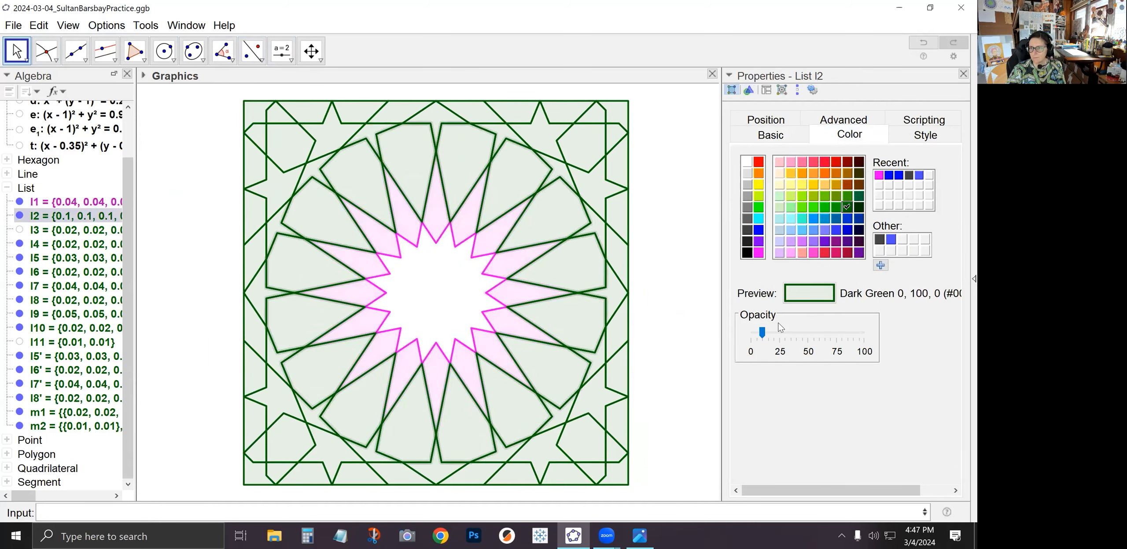
{"action": "left_click", "coordinate": [822, 185]}
Color the tile lists m1 and l4 around the outer ends of the petals gold (255, 215, 0).
{"action": "left_click", "coordinate": [558, 169]}
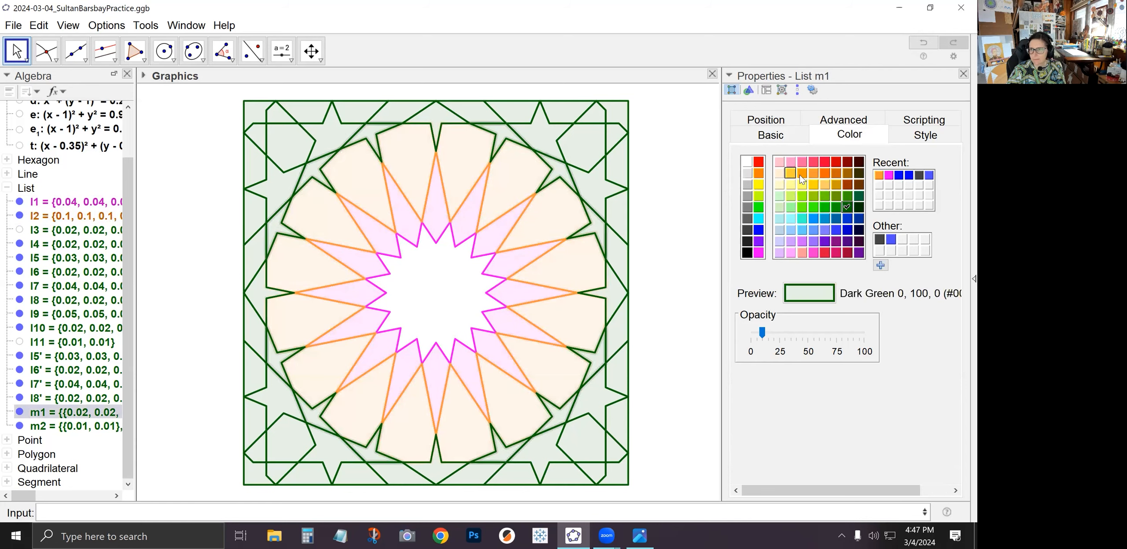
{"action": "left_click", "coordinate": [610, 292], "text": "ctrl"}
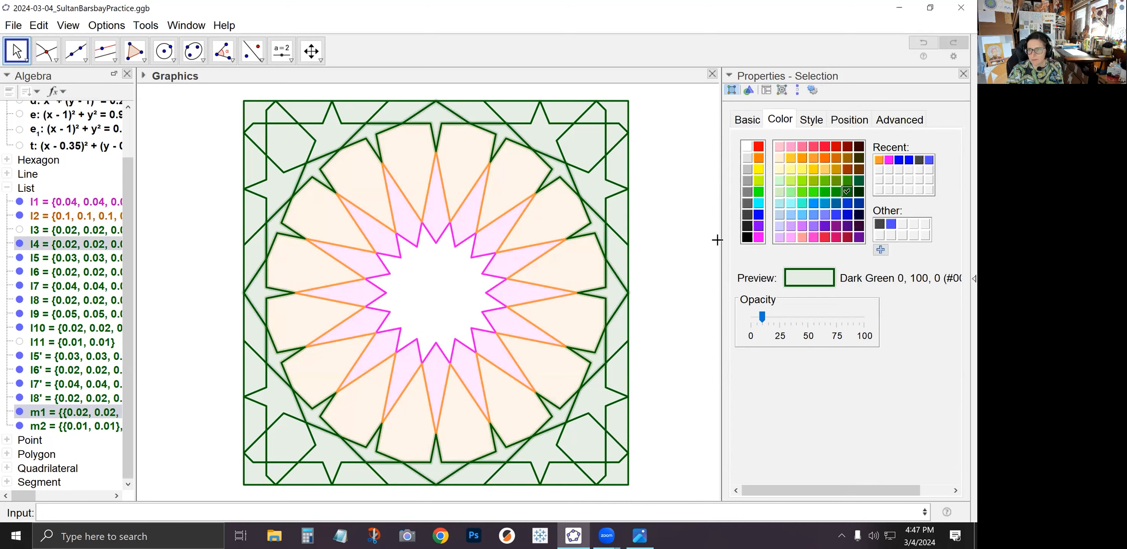
{"action": "left_click", "coordinate": [812, 168]}
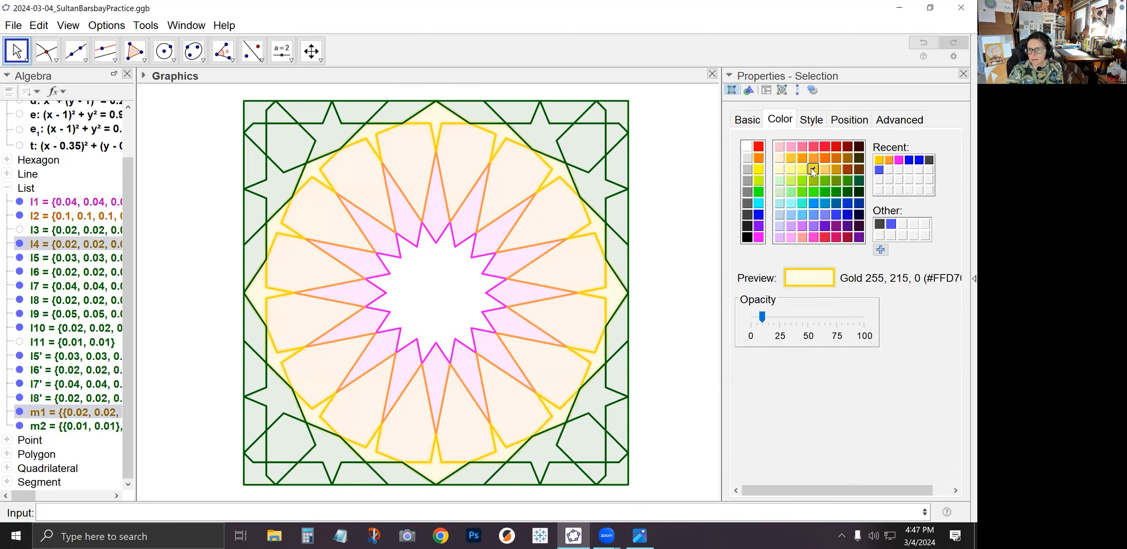
Color the star list l7 and its reflection l7' a medium yellowish green.
{"action": "left_click", "coordinate": [548, 151]}
{"action": "left_click", "coordinate": [587, 182], "text": "ctrl"}
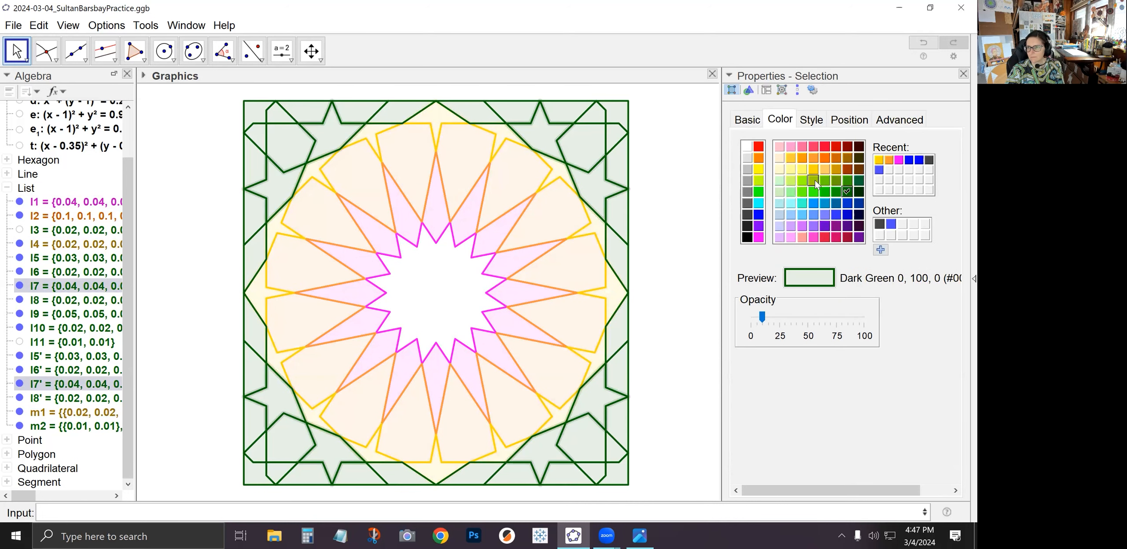
{"action": "left_click", "coordinate": [813, 181]}
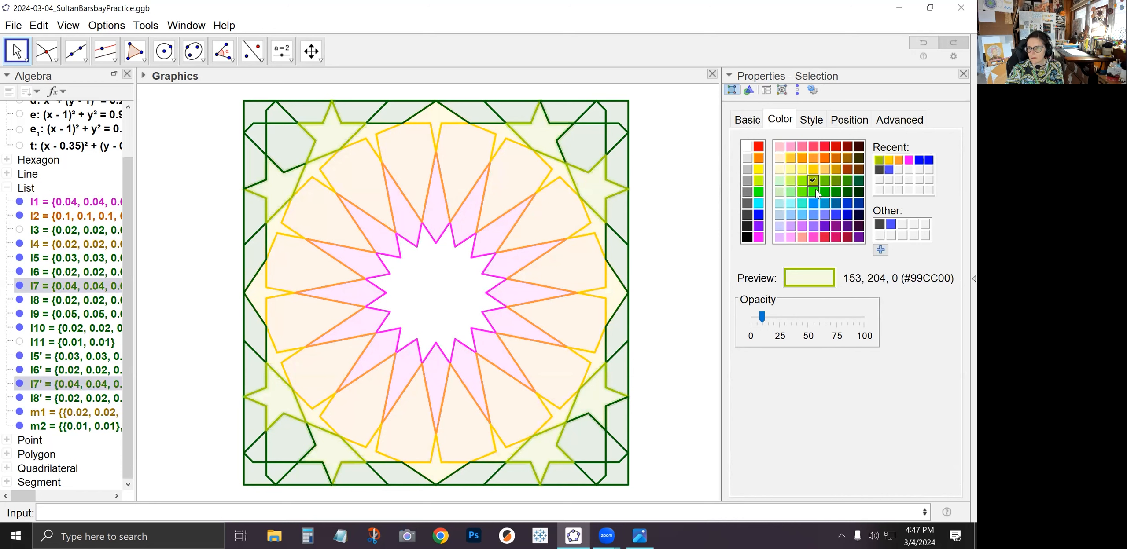
{"action": "left_click", "coordinate": [823, 180]}
Color the border tile list l5 and its reflection l5' blue (0, 153, 255).
{"action": "left_click", "coordinate": [572, 135]}
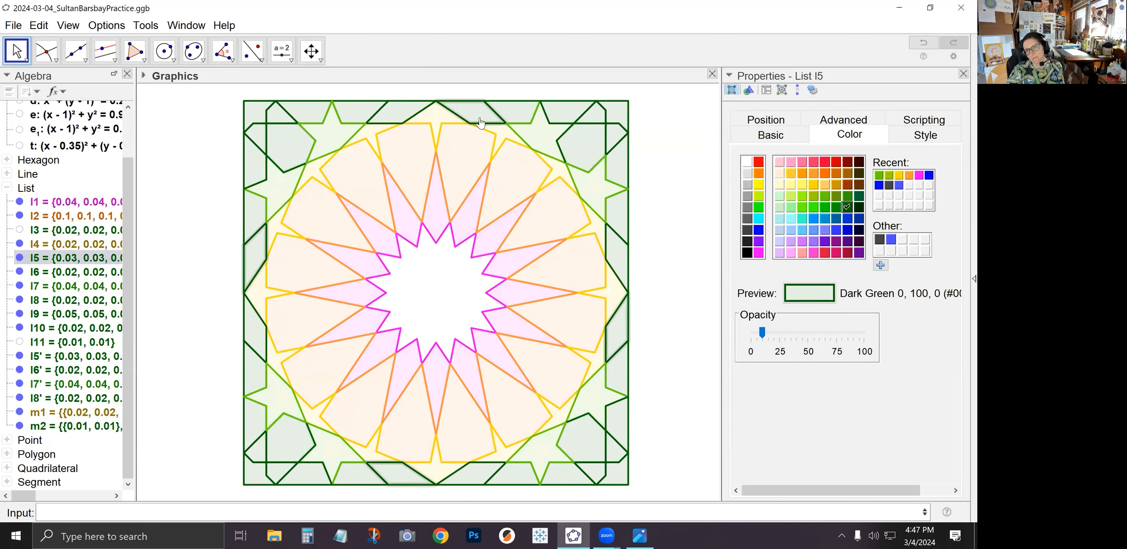
{"action": "left_click", "coordinate": [613, 254]}
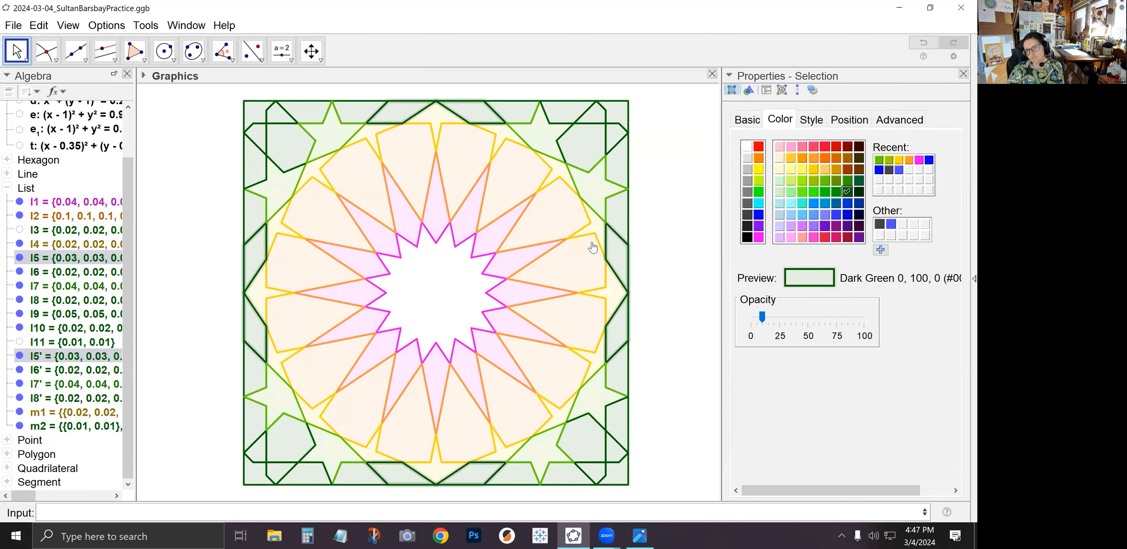
{"action": "left_click", "coordinate": [811, 206]}
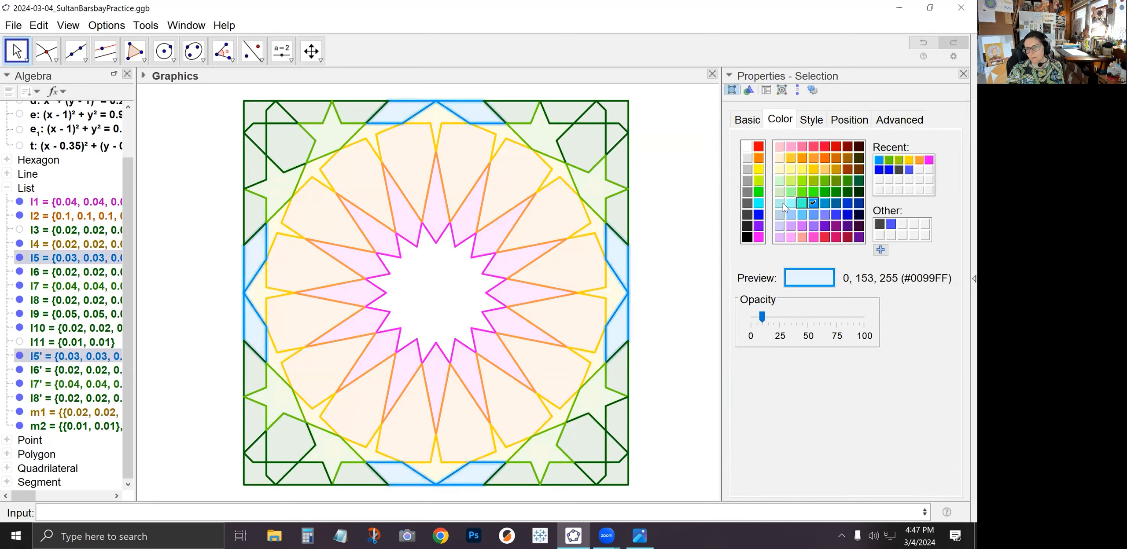
Color the border tile lists l6, l8 and their reflections l6', l8', plus the corner pentagon list l9, light purple.
{"action": "left_click", "coordinate": [537, 132]}
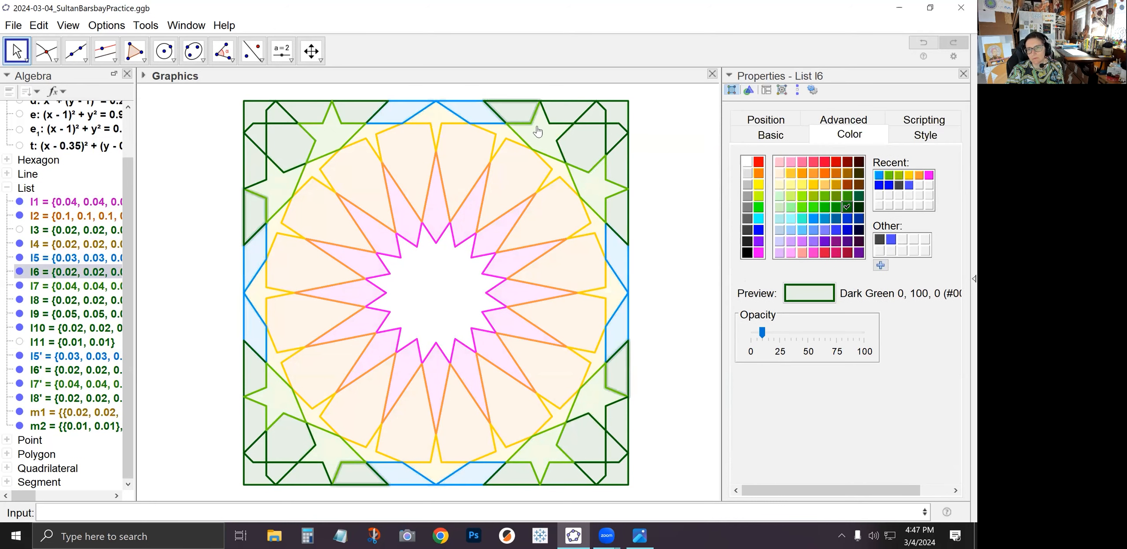
{"action": "left_click", "coordinate": [621, 213], "text": "ctrl"}
{"action": "left_click", "coordinate": [588, 149], "text": "ctrl"}
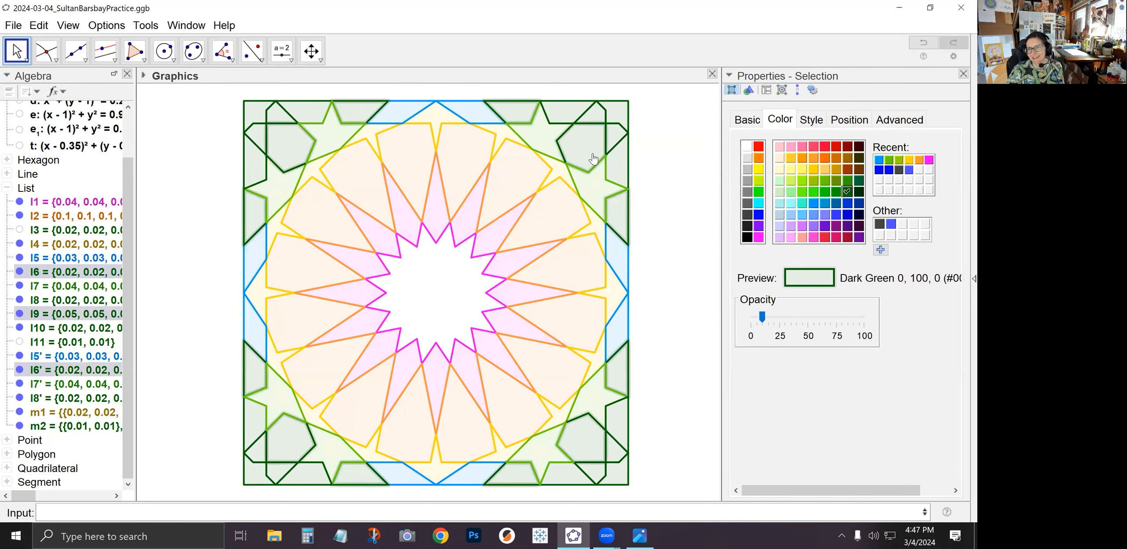
{"action": "left_click", "coordinate": [617, 164], "text": "ctrl"}
{"action": "left_click", "coordinate": [563, 114], "text": "ctrl"}
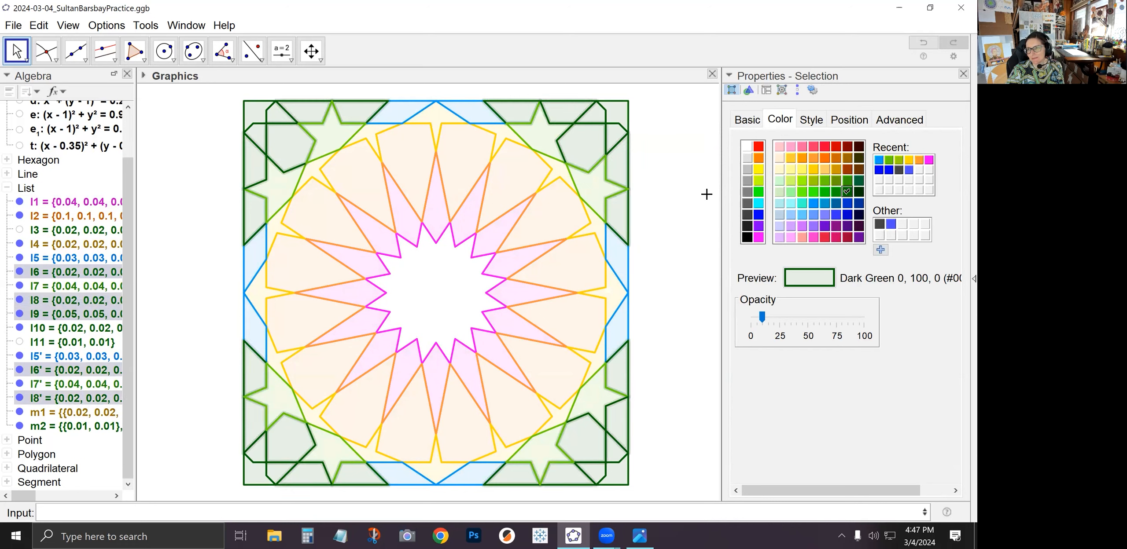
{"action": "left_click", "coordinate": [812, 225]}
Color the small corner tile list m2 magenta and the outermost corner list l10 orange (255, 153, 51), and clear the selection.
{"action": "left_click", "coordinate": [615, 134]}
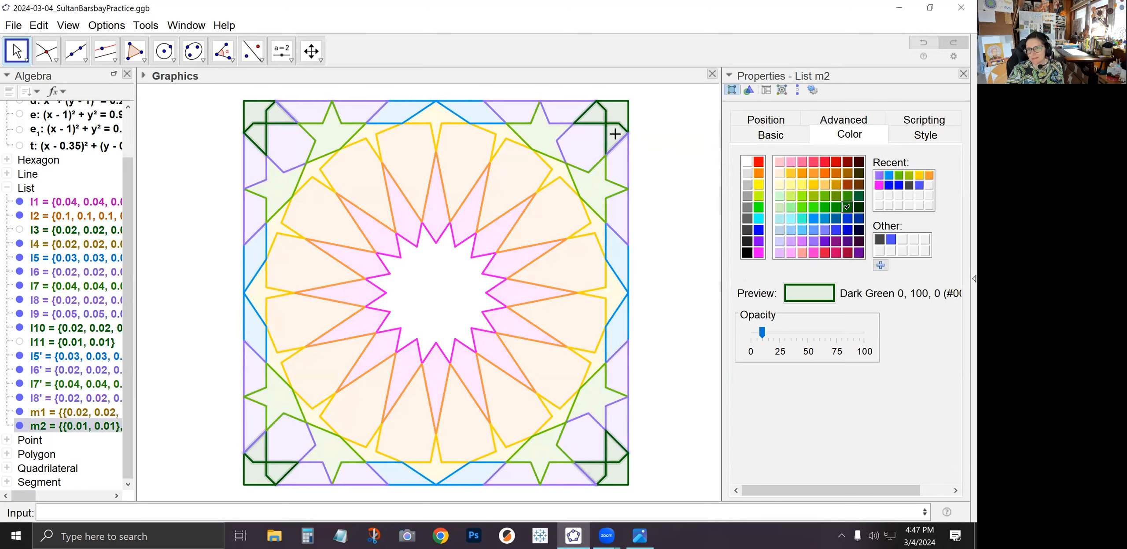
{"action": "left_click", "coordinate": [758, 253]}
{"action": "left_click", "coordinate": [616, 111]}
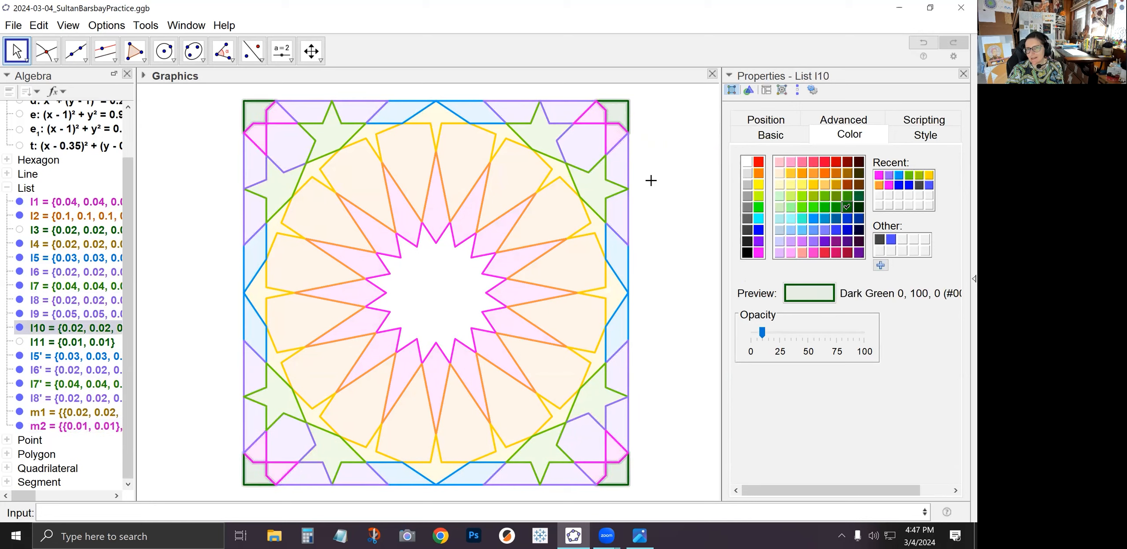
{"action": "left_click", "coordinate": [812, 172]}
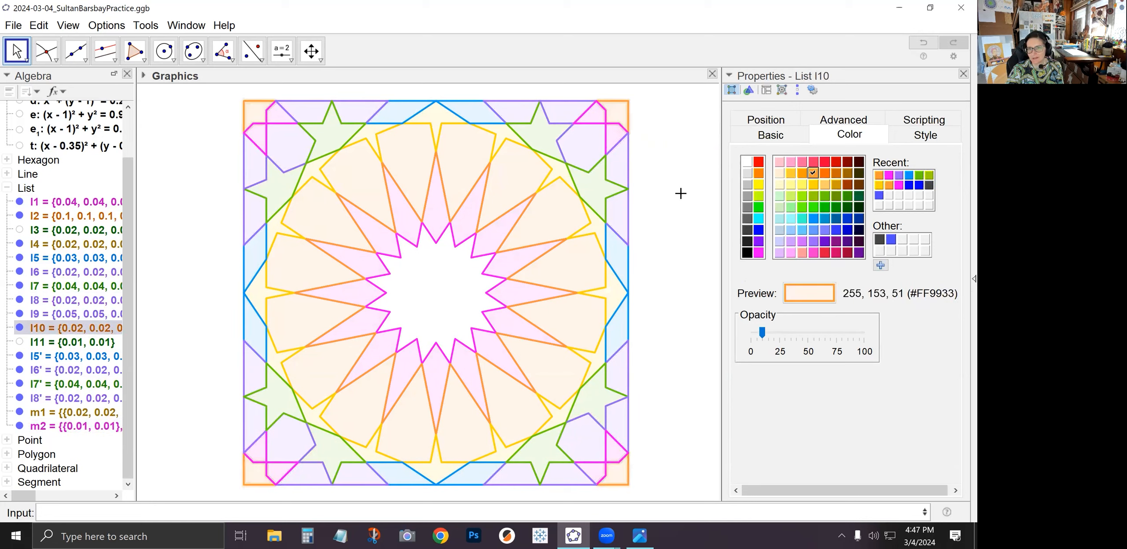
{"action": "left_click", "coordinate": [656, 207]}
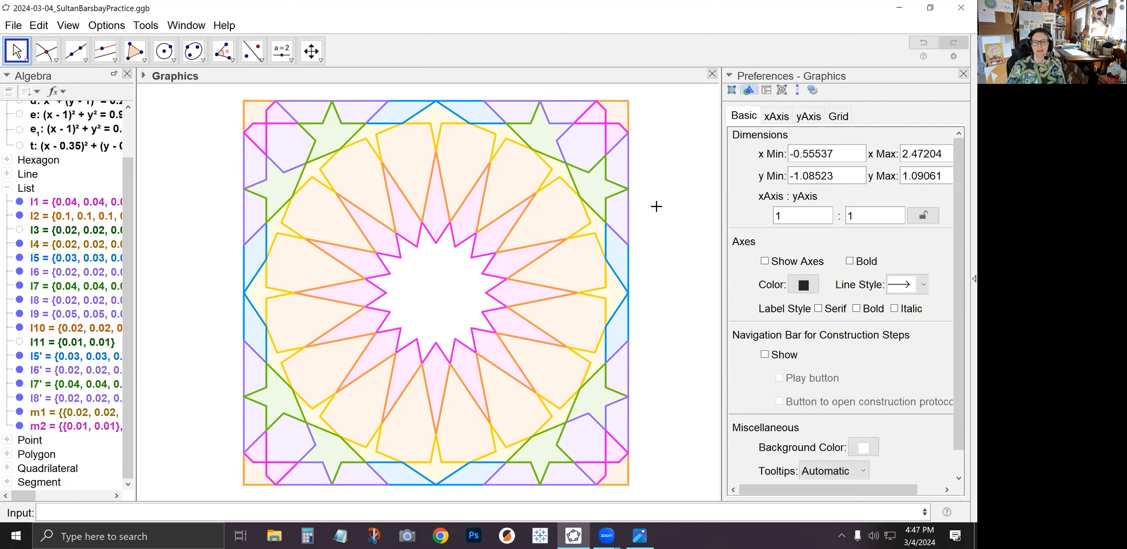